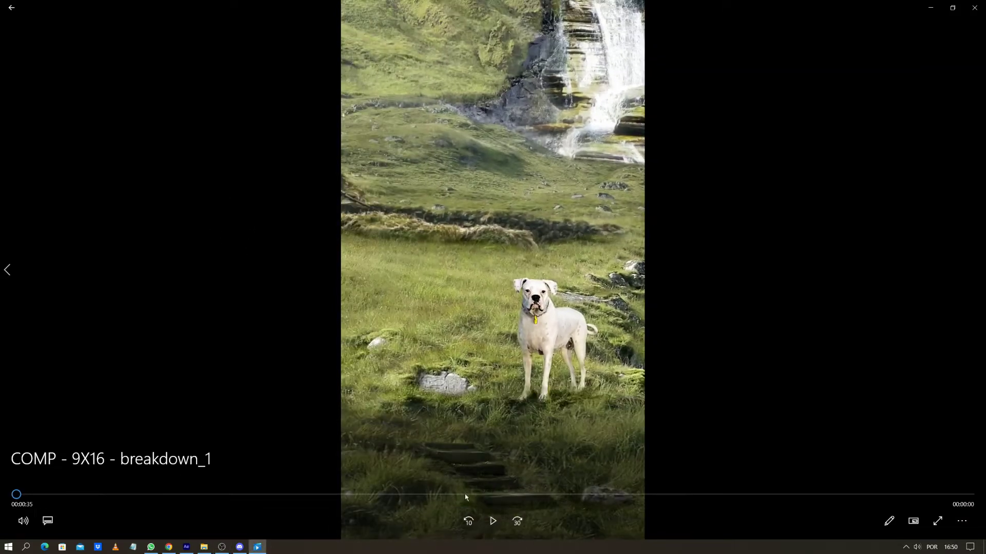
Play the rendered COMP - 9X16 - breakdown_1 video from the beginning to its end
click(493, 522)
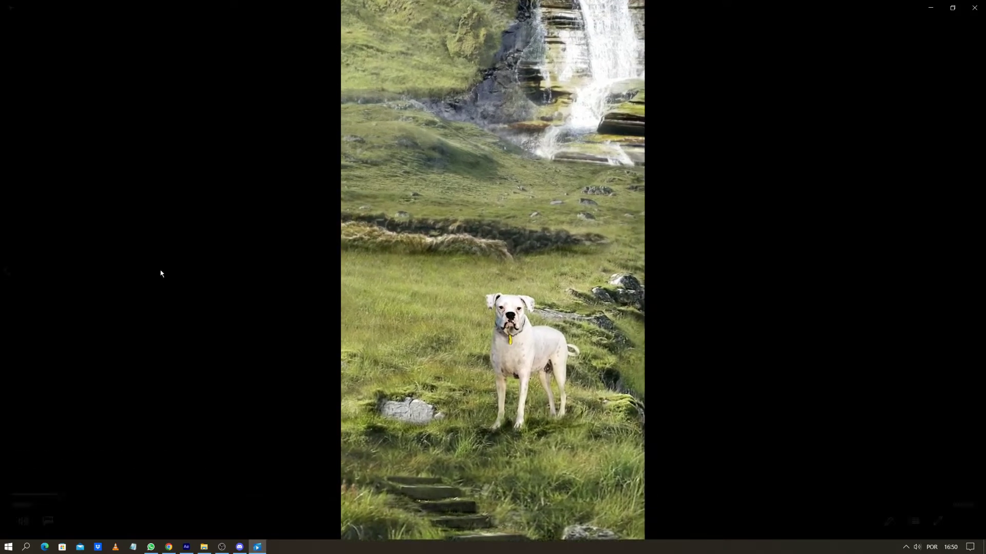
mouse_move(161, 273)
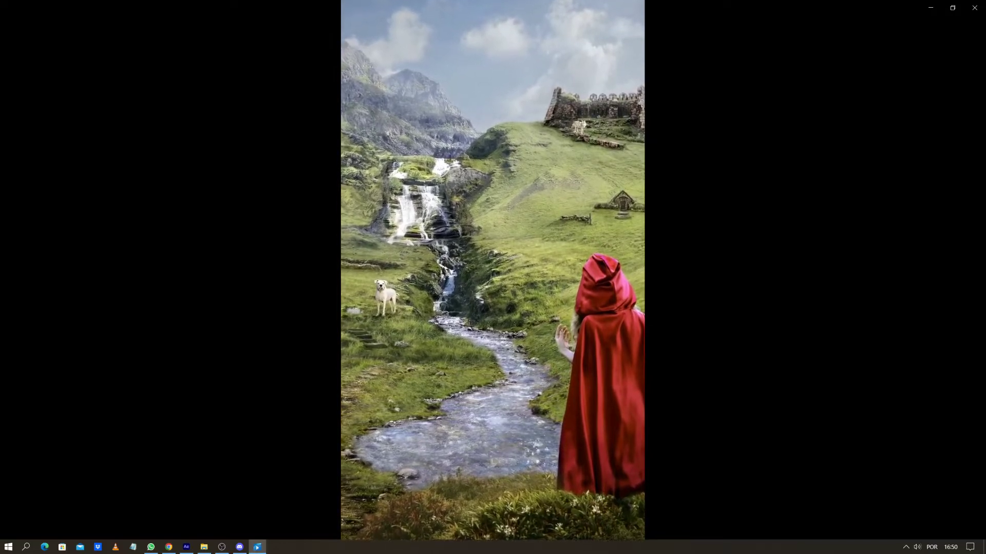
mouse_move(373, 250)
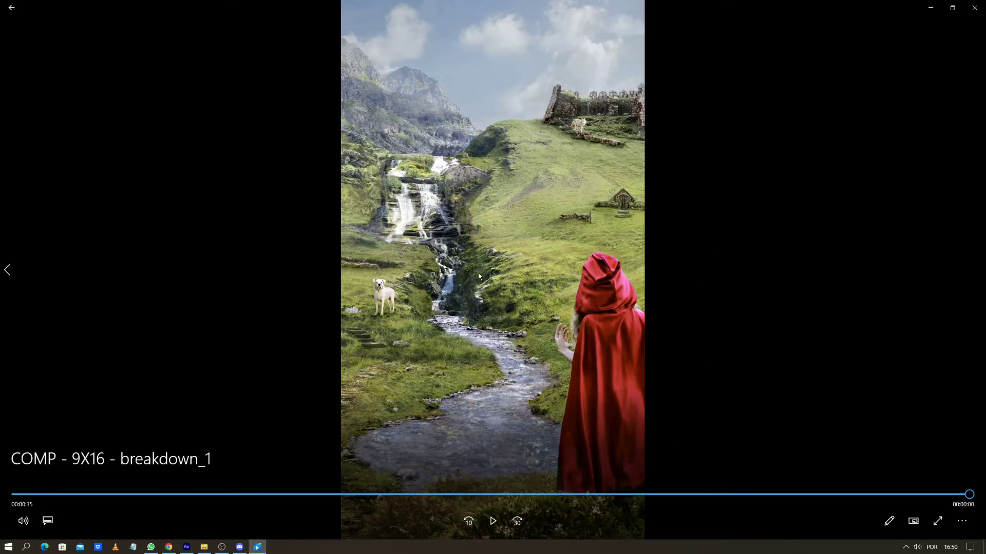
Scrub back and forth through the rendered video, pausing and replaying it to examine the camera moves and transitions between shots
drag(100, 497, 135, 502)
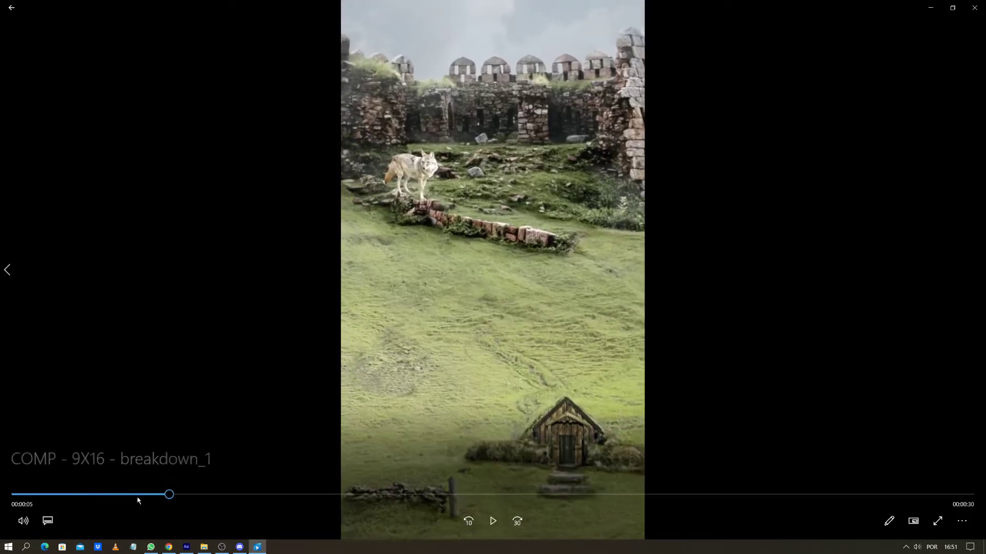
drag(171, 496, 267, 499)
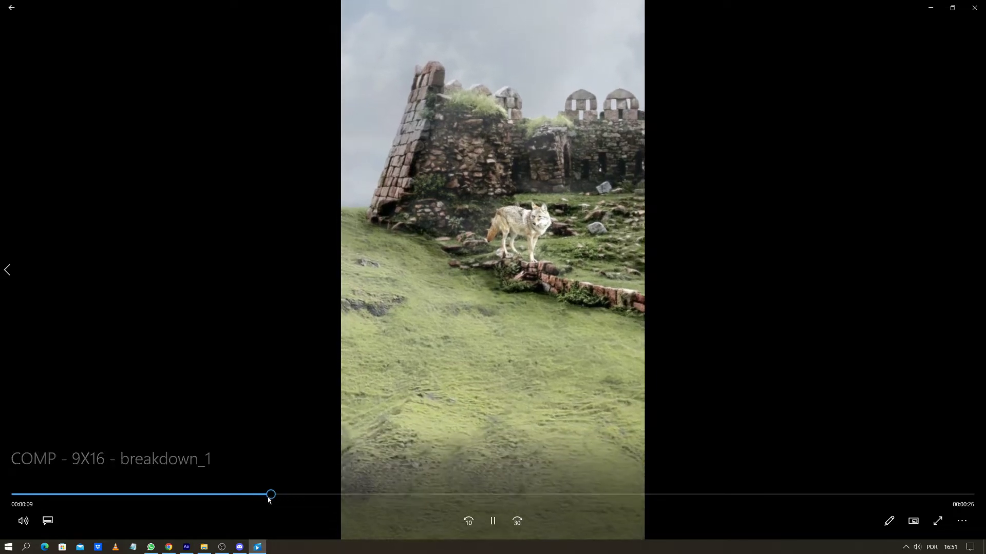
key(space)
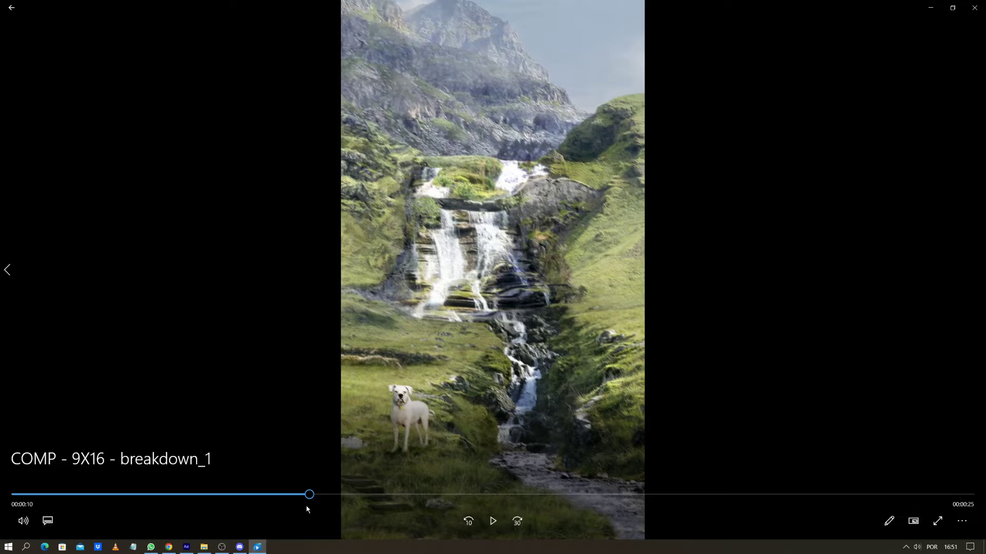
key(space)
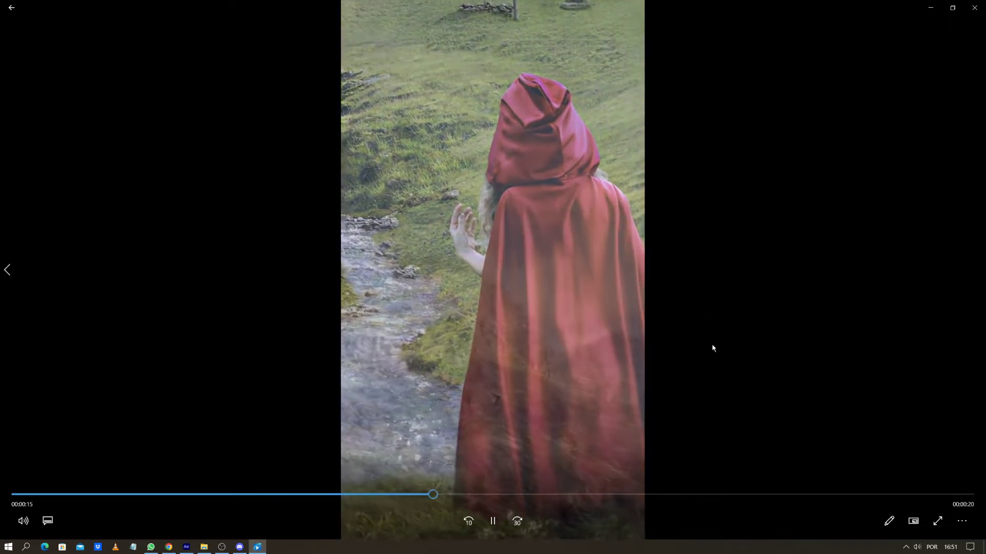
drag(432, 494, 390, 497)
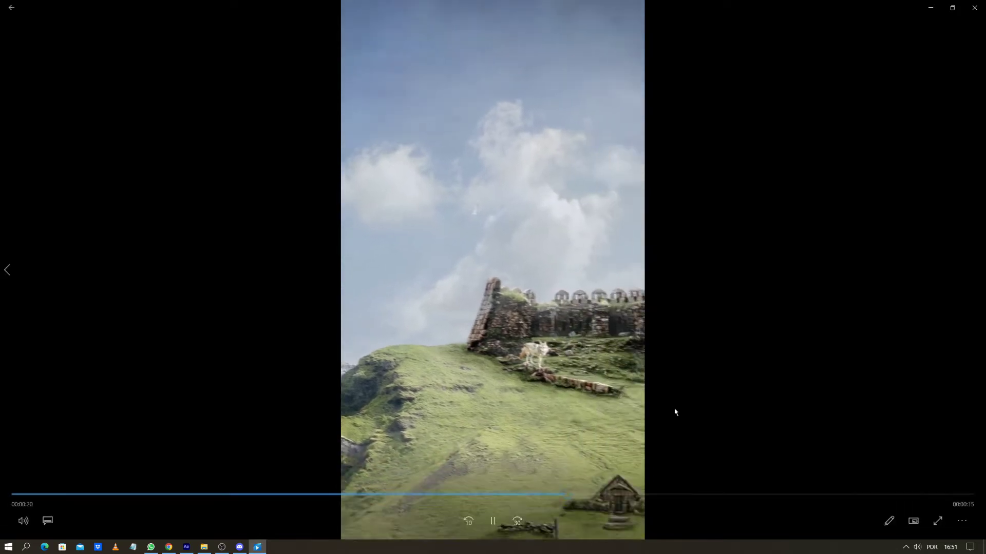
click(609, 508)
drag(602, 494, 562, 497)
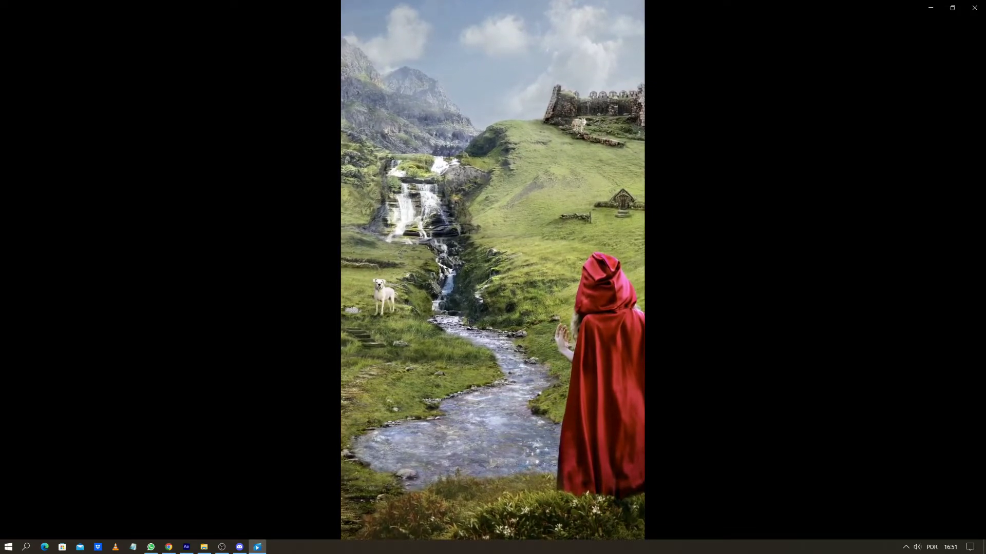
click(728, 496)
drag(726, 498, 144, 495)
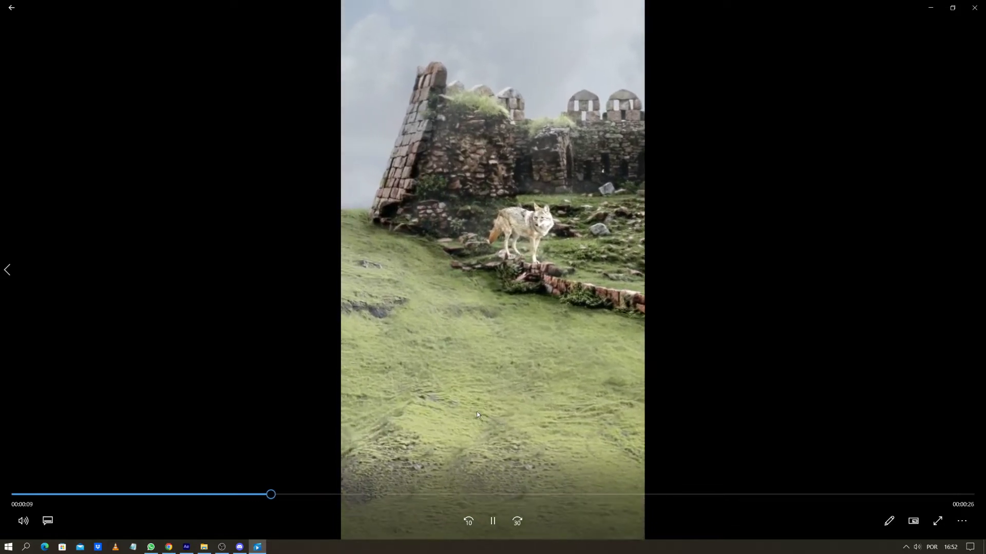
click(431, 424)
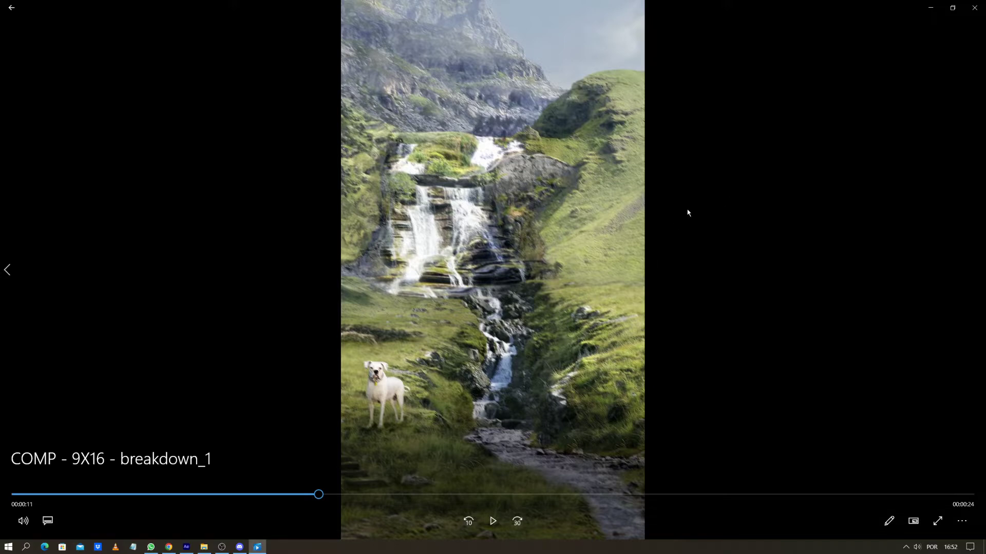
Leave the video player for the After Effects project and expand the ARTE folder to show its items
click(930, 7)
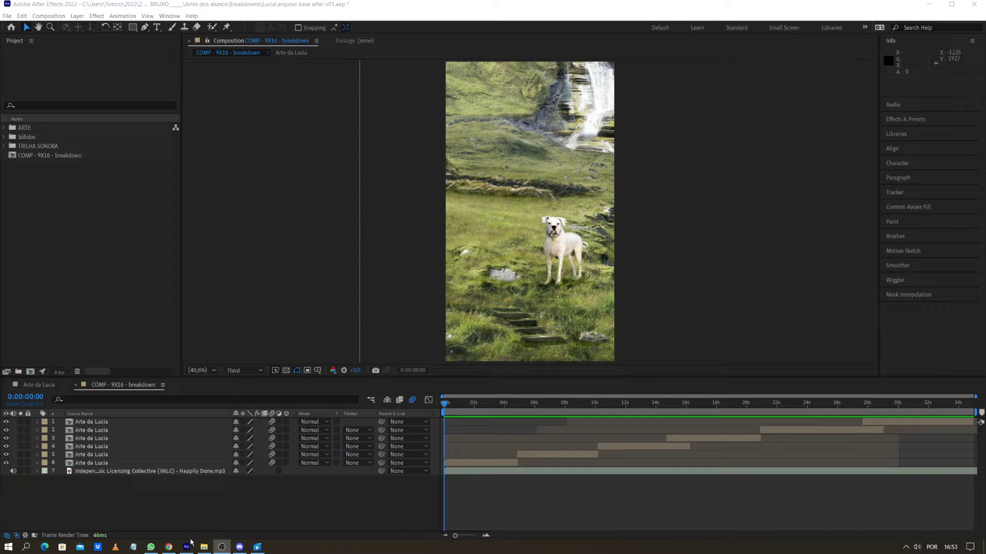
click(49, 16)
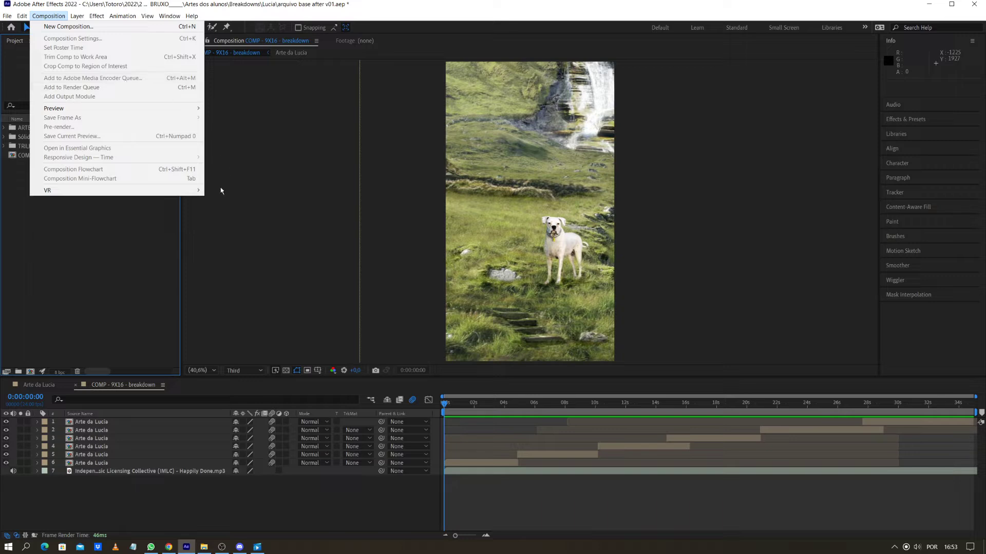
click(127, 262)
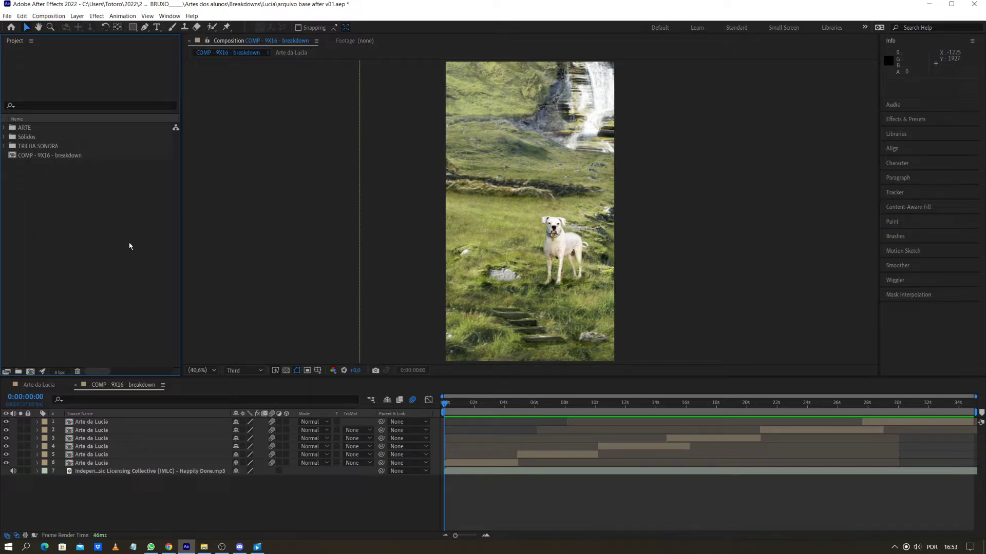
click(4, 128)
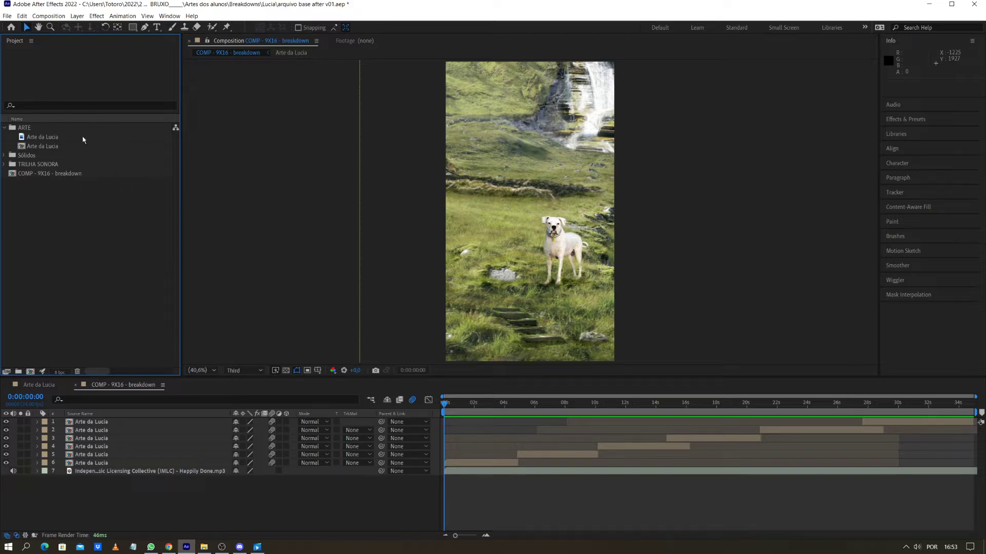
Import the image 6.jpg from the Nova pasta folder into the project and delete it again
click(207, 547)
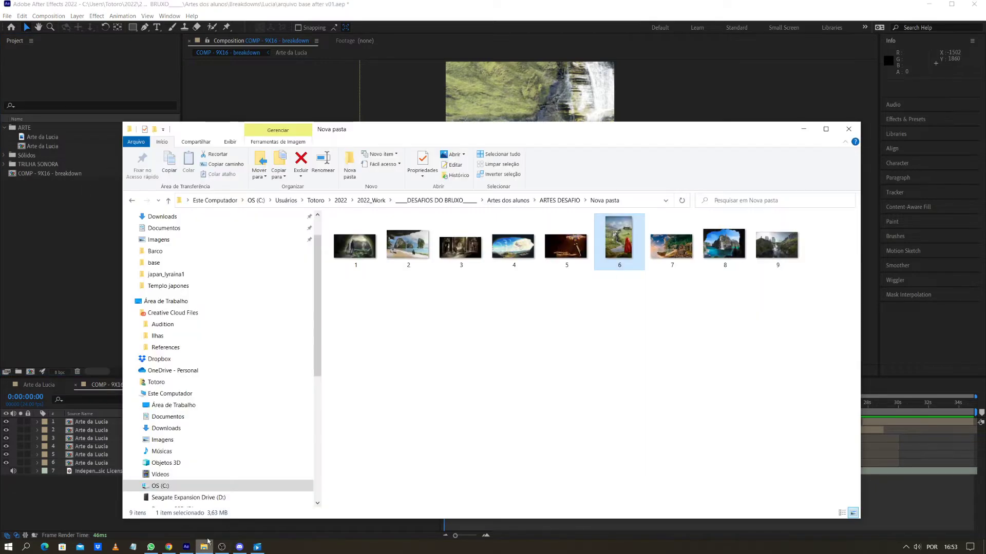
drag(620, 240, 62, 229)
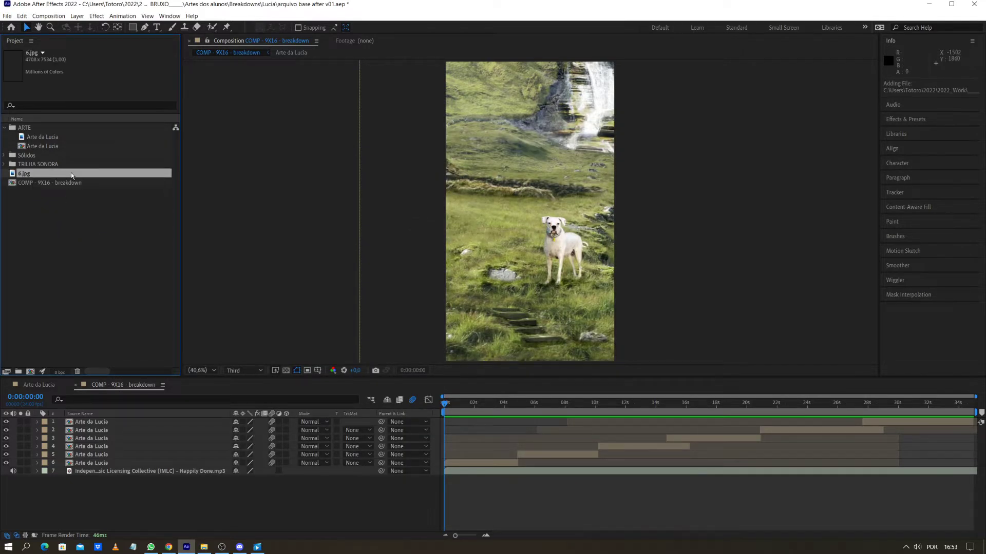
drag(71, 173, 75, 371)
Create a new composition from the artwork image in the ARTE folder and delete that composition again
click(61, 139)
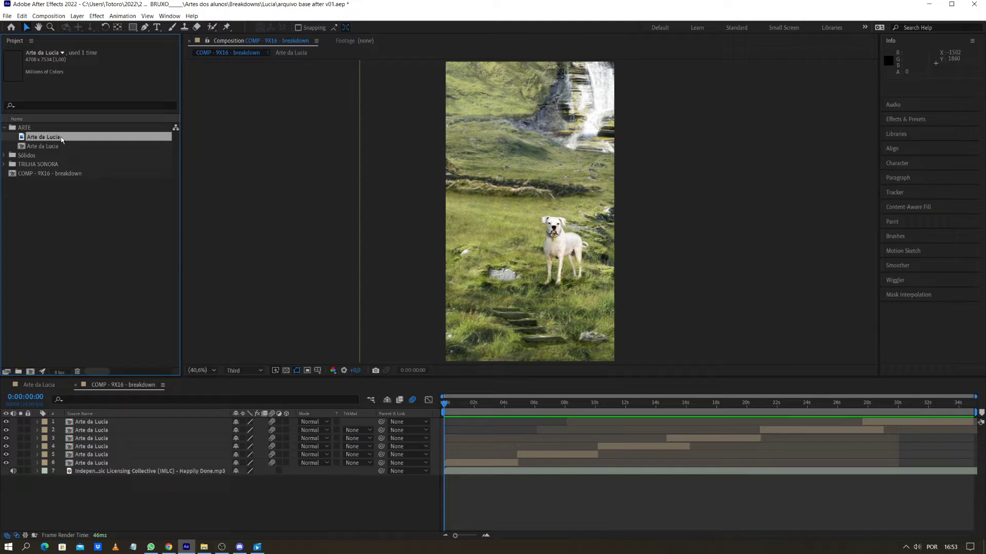
drag(64, 140, 31, 376)
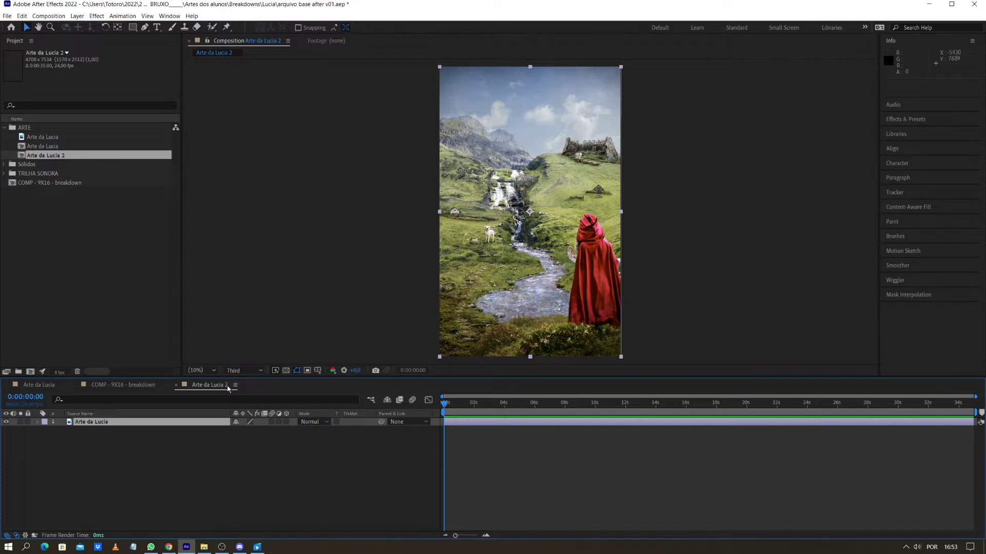
click(77, 156)
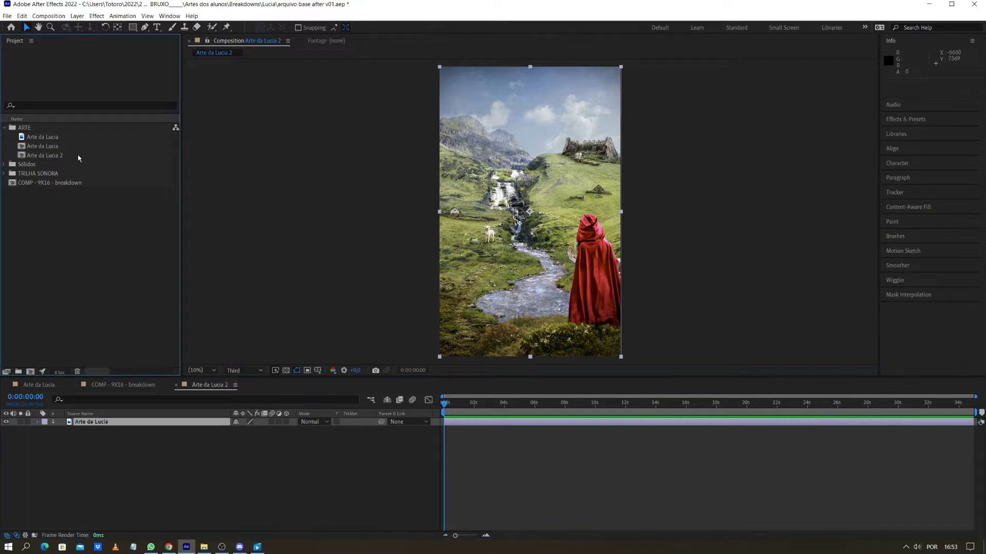
key(Delete)
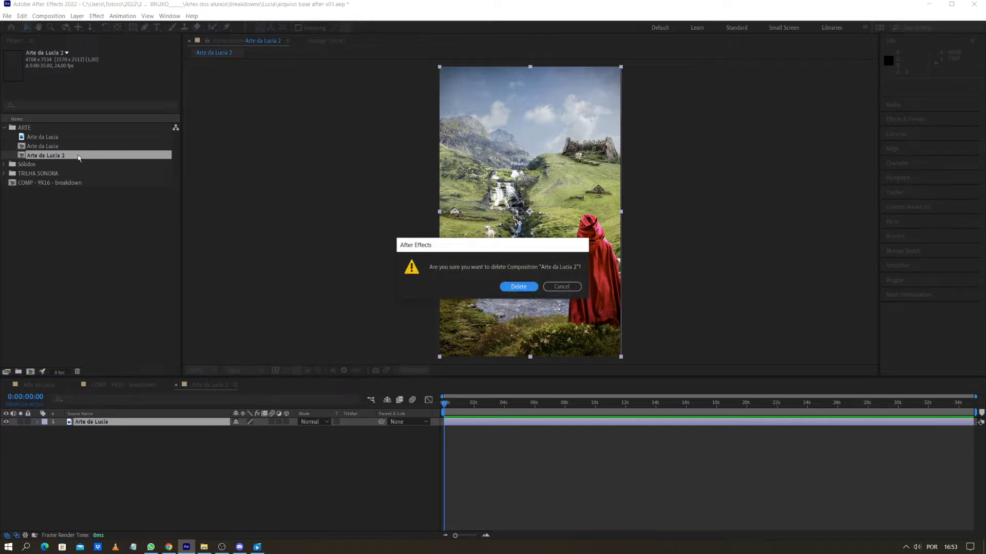
key(Return)
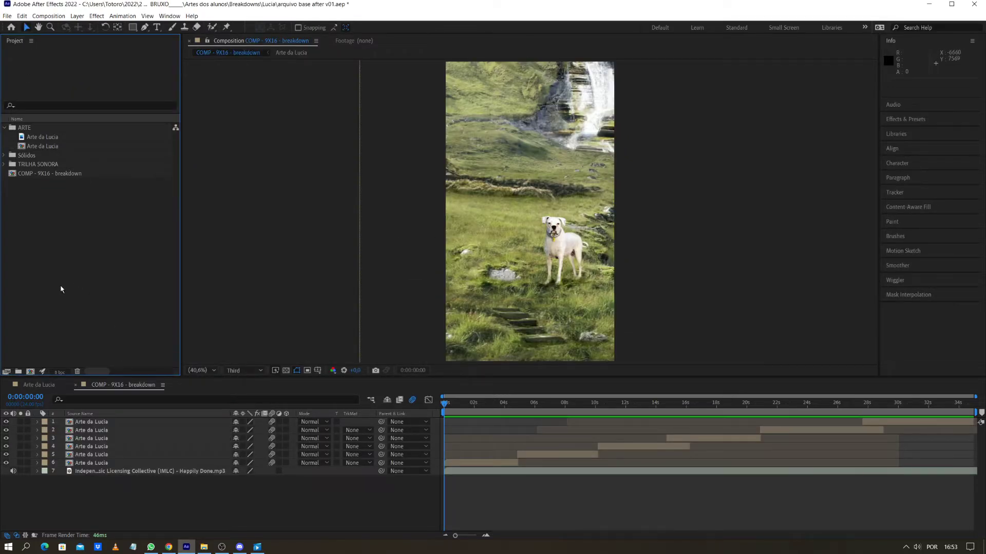
Show the full artwork near the start of its existing composition and select that composition in the ARTE folder
click(47, 385)
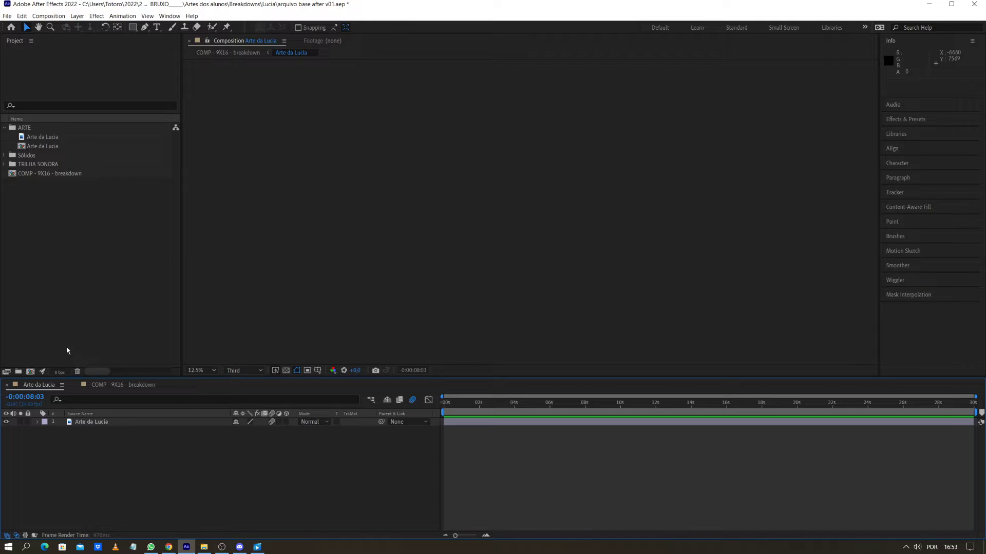
drag(482, 404, 446, 405)
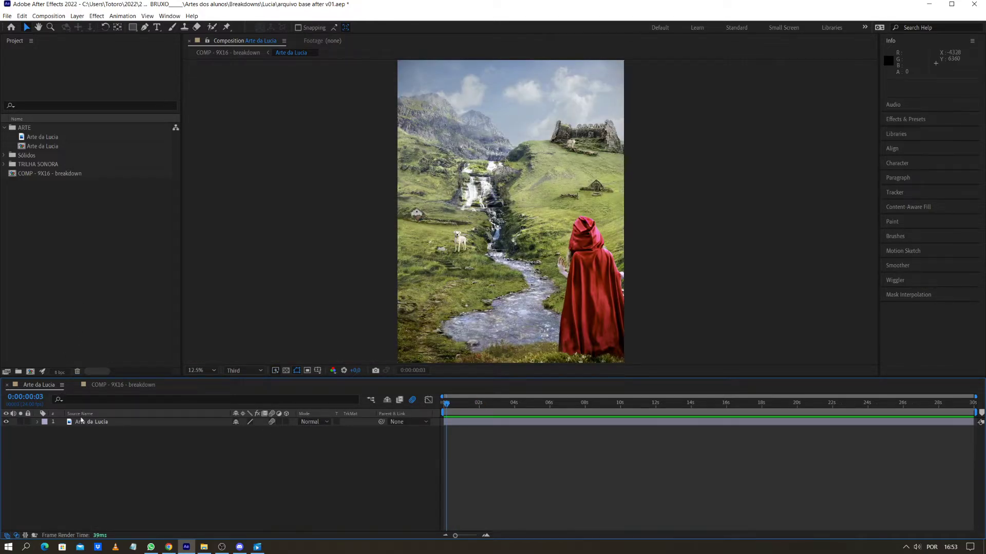
click(62, 283)
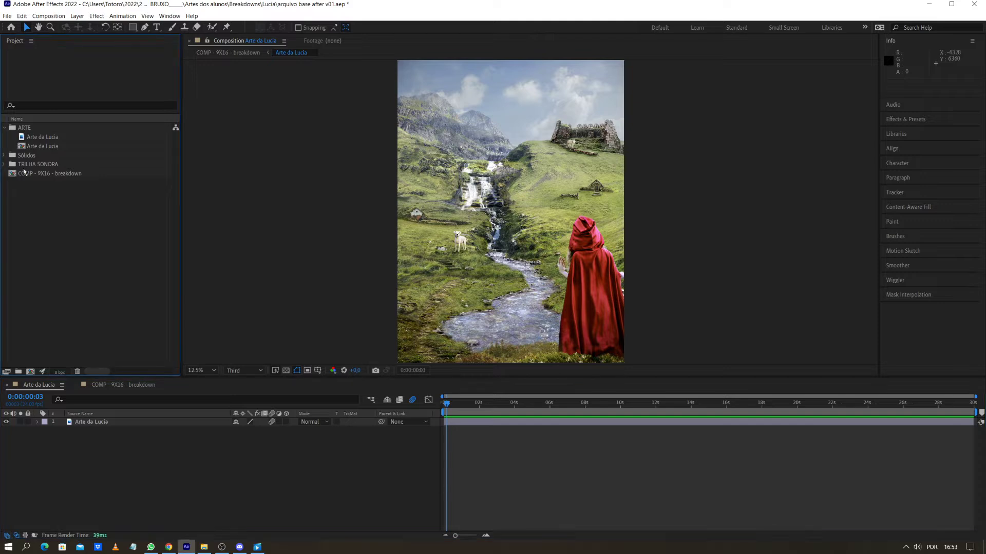
click(52, 149)
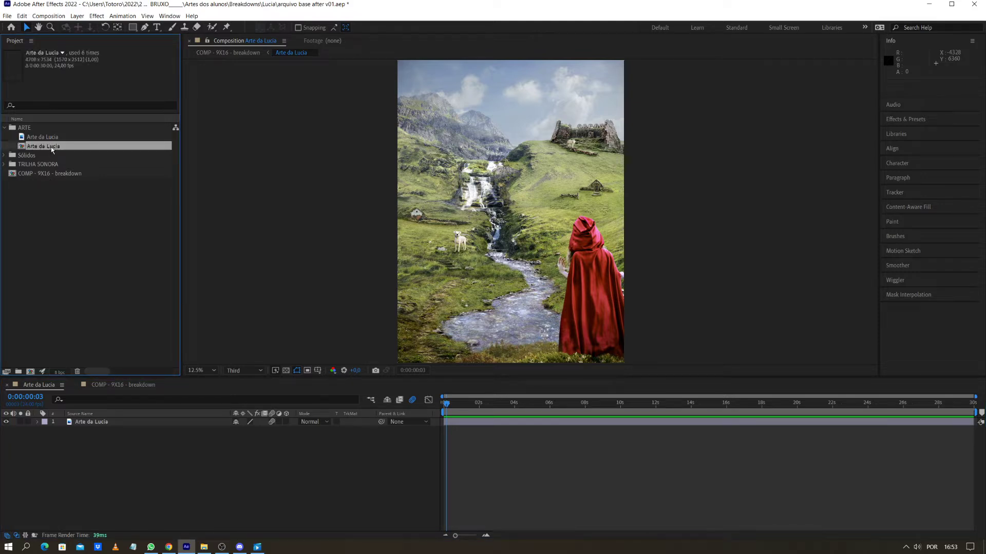
Open the COMP - 9X16 - breakdown composition in the timeline
click(36, 174)
double_click(67, 176)
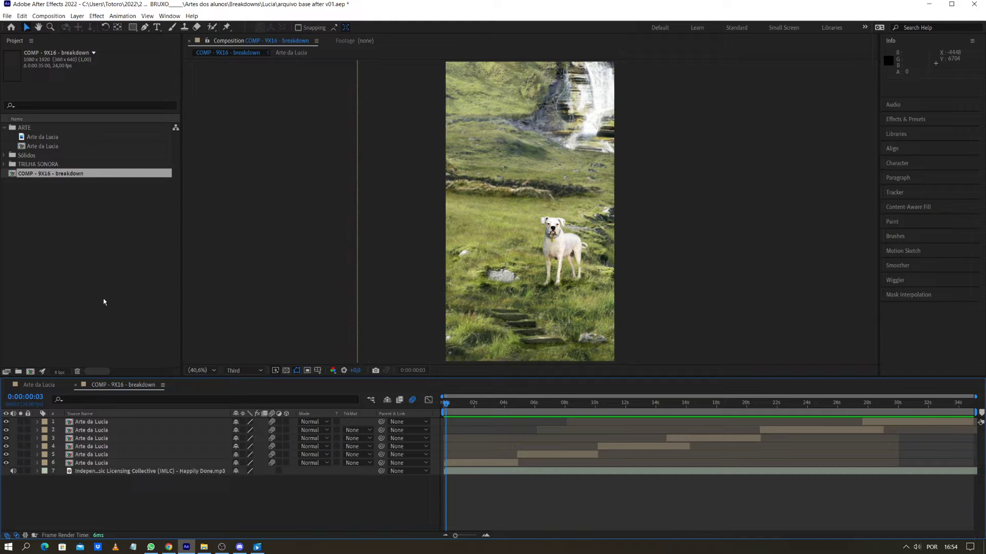
click(75, 210)
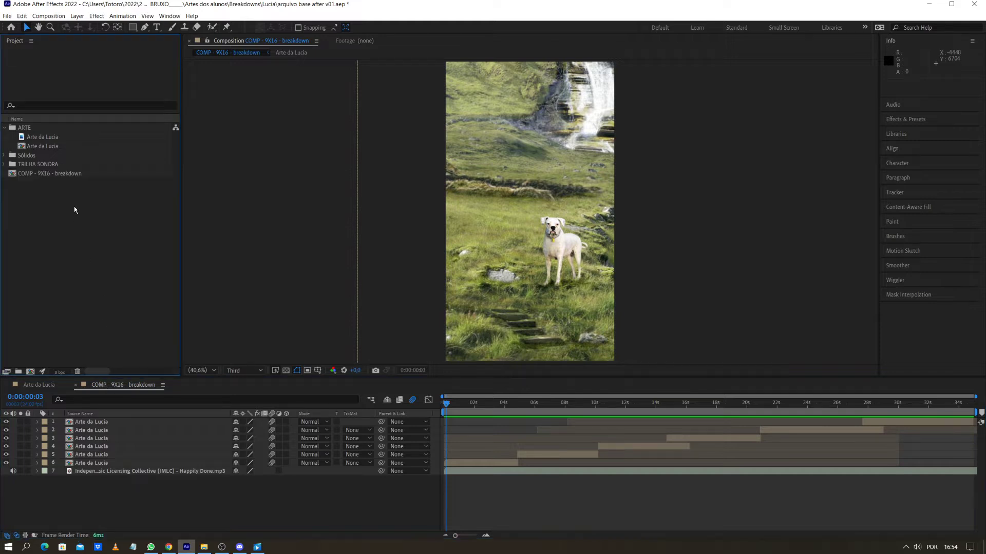
Inspect the artwork composition nested in the first layer at a later time and return to COMP - 9X16 - breakdown
double_click(110, 422)
click(137, 421)
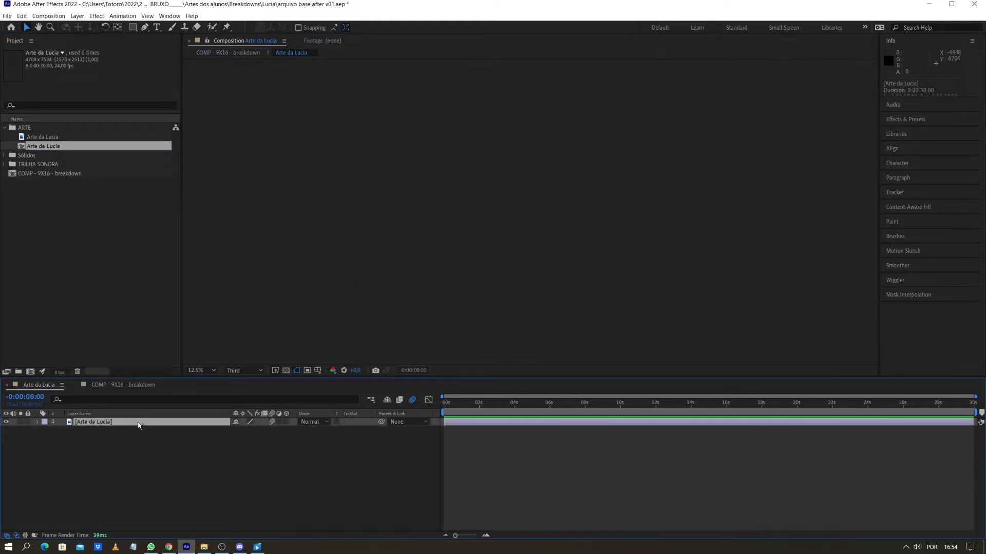
click(518, 403)
key(Caps_Lock)
mouse_move(518, 403)
mouse_down()
mouse_move(468, 402)
mouse_move(917, 404)
mouse_move(507, 404)
mouse_up()
key(Caps_Lock)
double_click(82, 173)
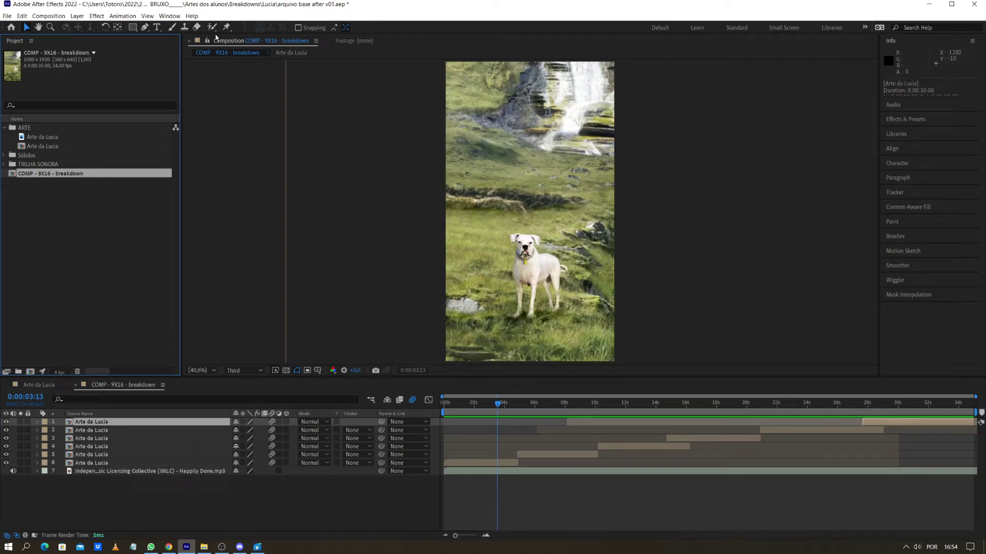
Reset the All Panels workspace to its saved layout and widen the Project panel slightly
click(171, 17)
mouse_move(179, 29)
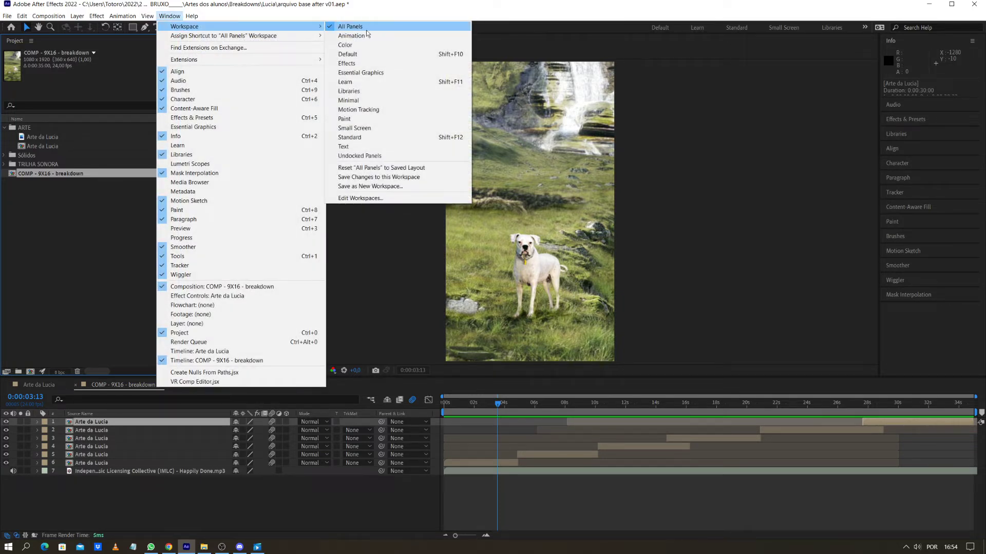
click(383, 170)
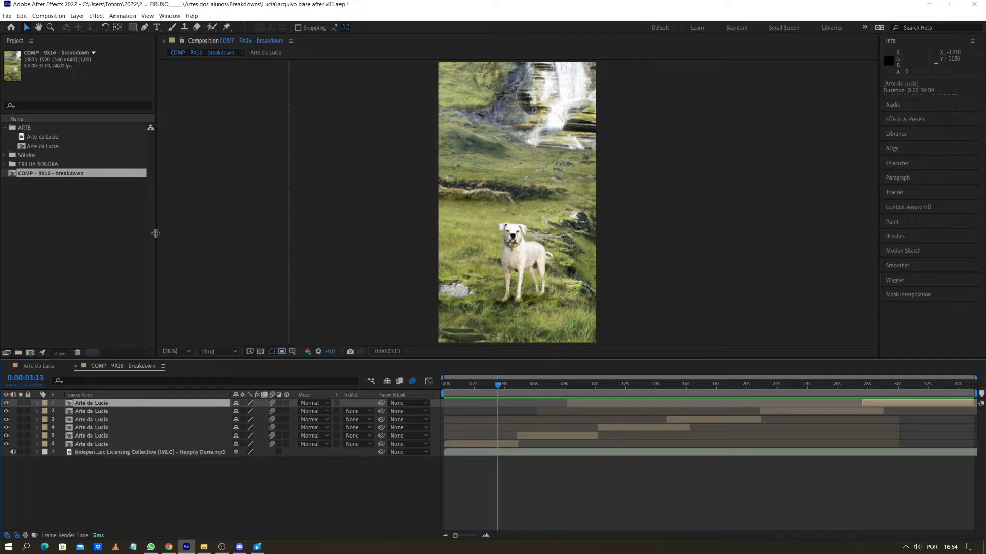
drag(157, 240, 178, 239)
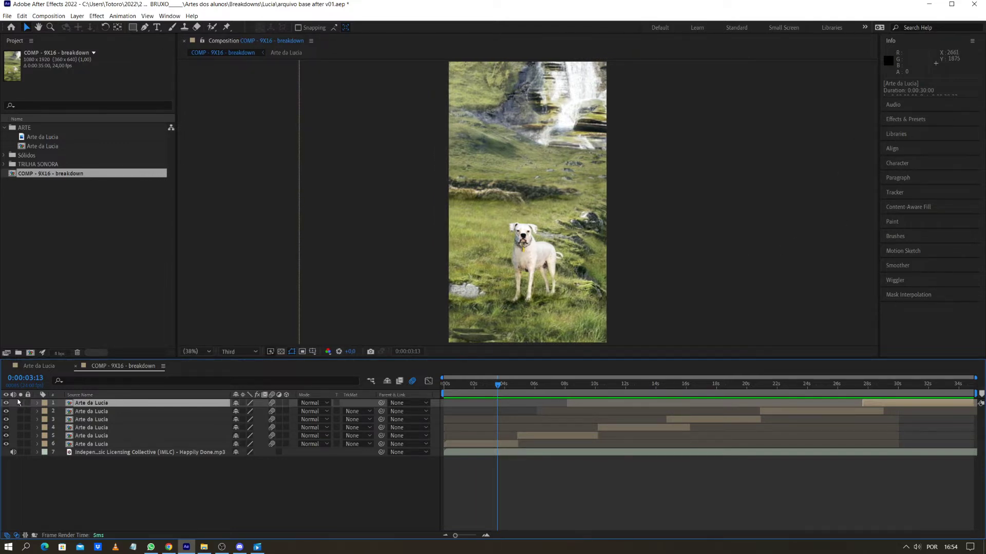
Expand the first layer of the breakdown composition to examine its Transform keyframes, and collapse it again
click(37, 403)
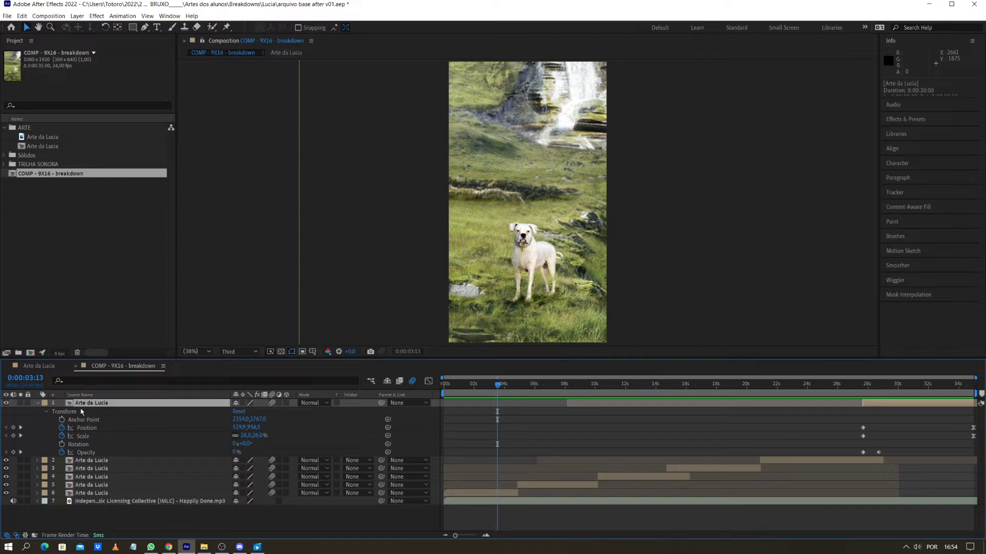
click(37, 403)
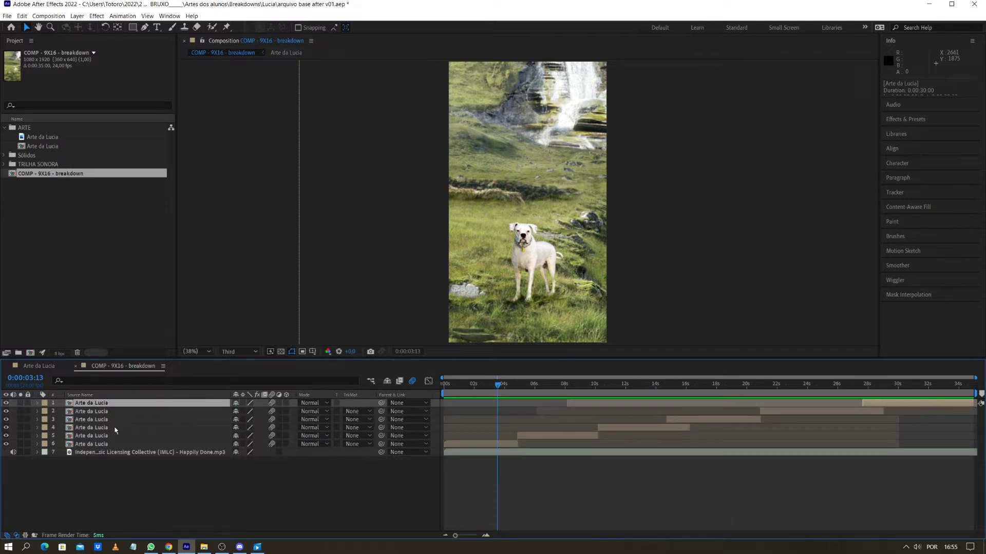
Scrub the breakdown composition from start to end and back, and preview its playback from the first frame
click(176, 477)
drag(482, 388, 452, 410)
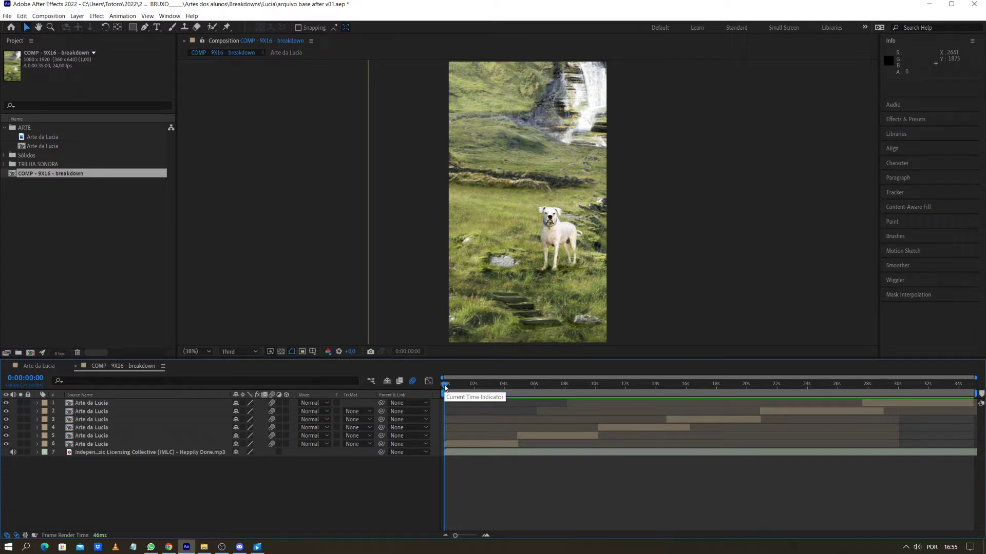
drag(451, 385, 971, 386)
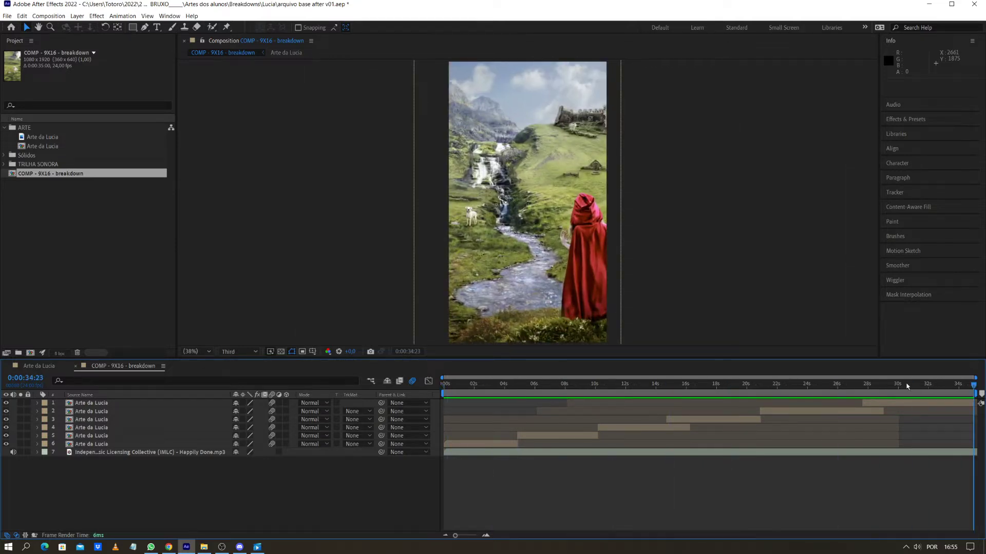
drag(959, 386, 439, 387)
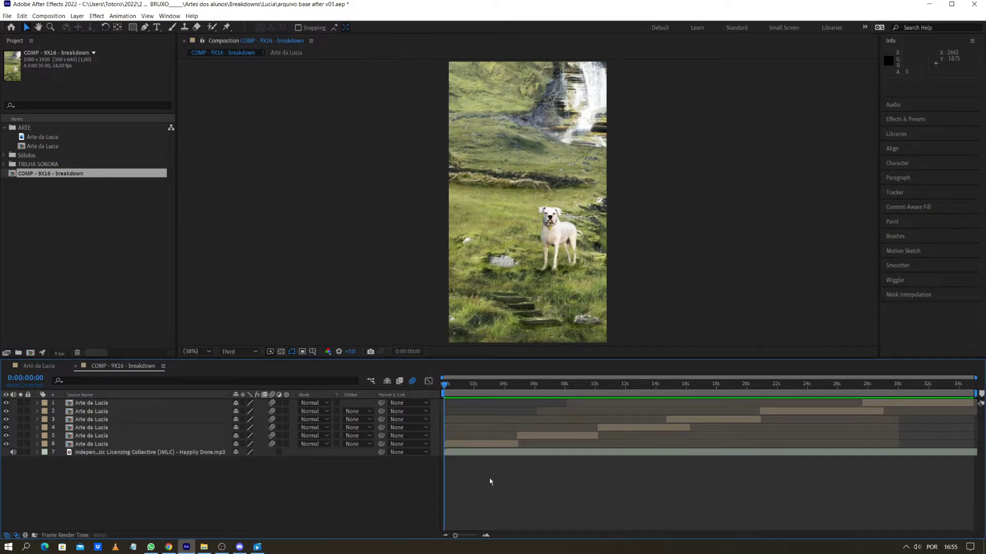
key(space)
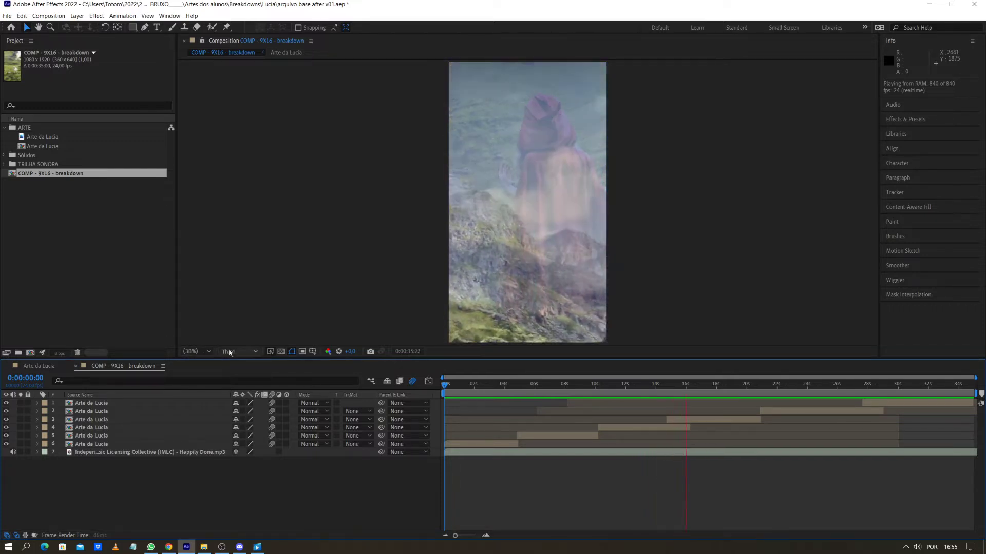
key(space)
Set the viewer magnification to 100%, play the composition from the first frame, and set the preview resolution to Full
click(195, 353)
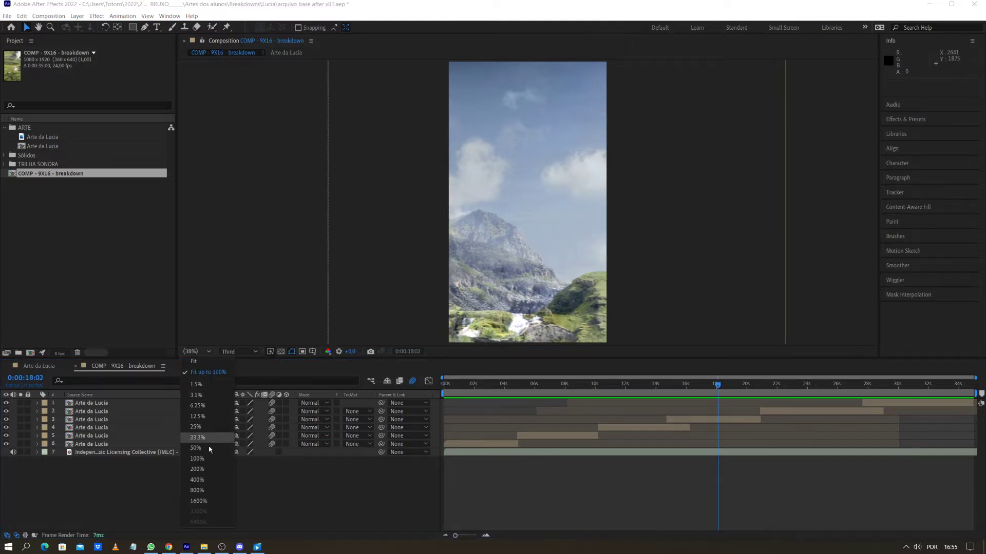
click(203, 460)
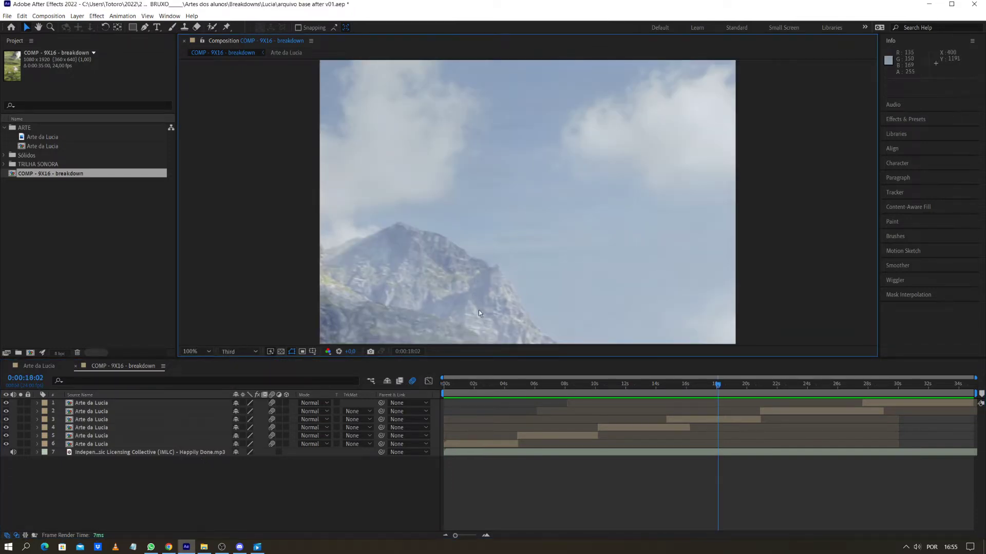
key(Home)
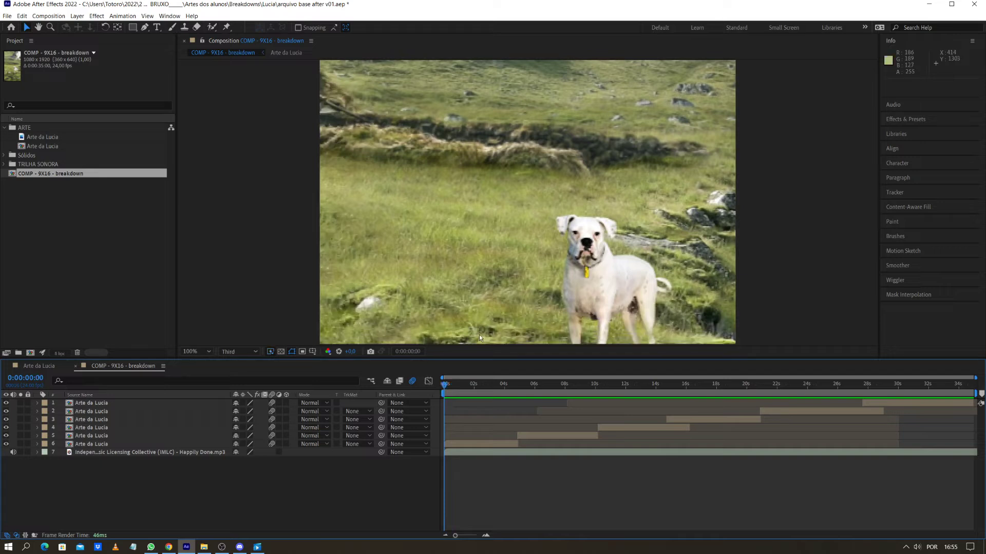
key(space)
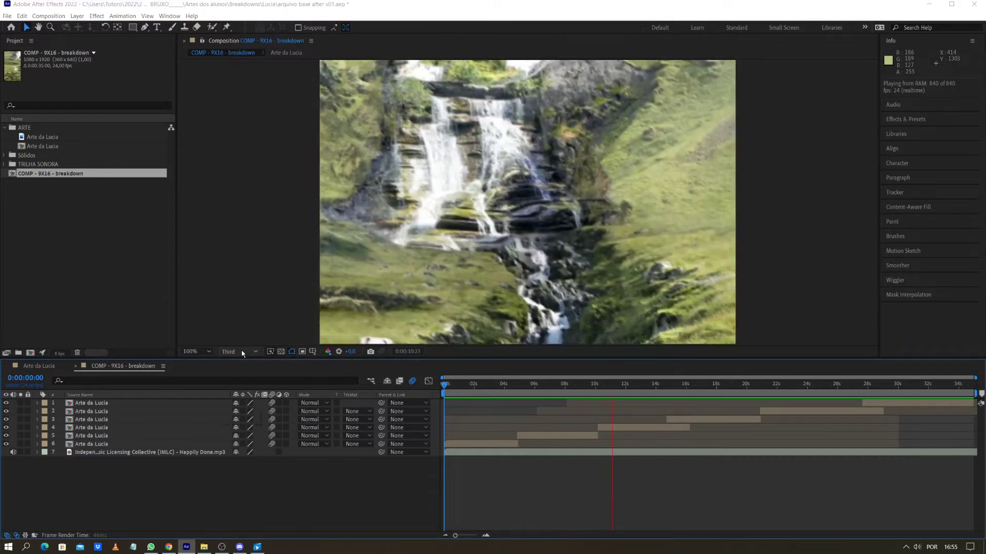
click(243, 352)
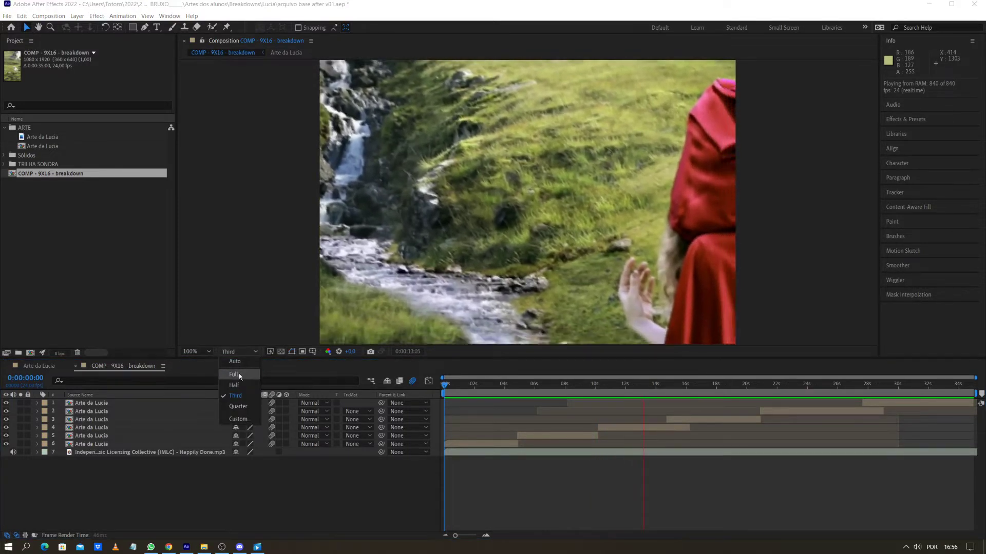
click(239, 374)
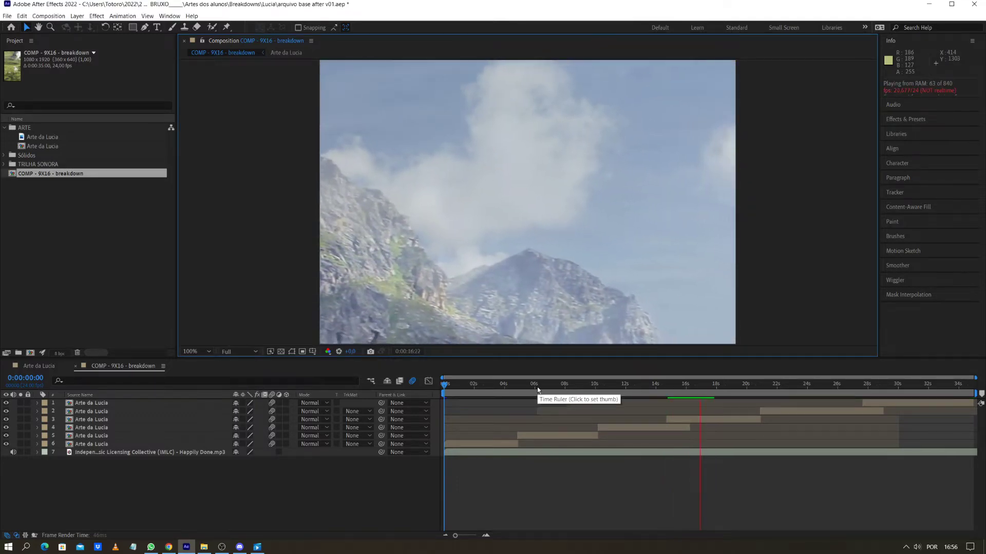
Preview the breakdown composition from the first frame at Full resolution and stop after a few seconds
key(space)
key(Home)
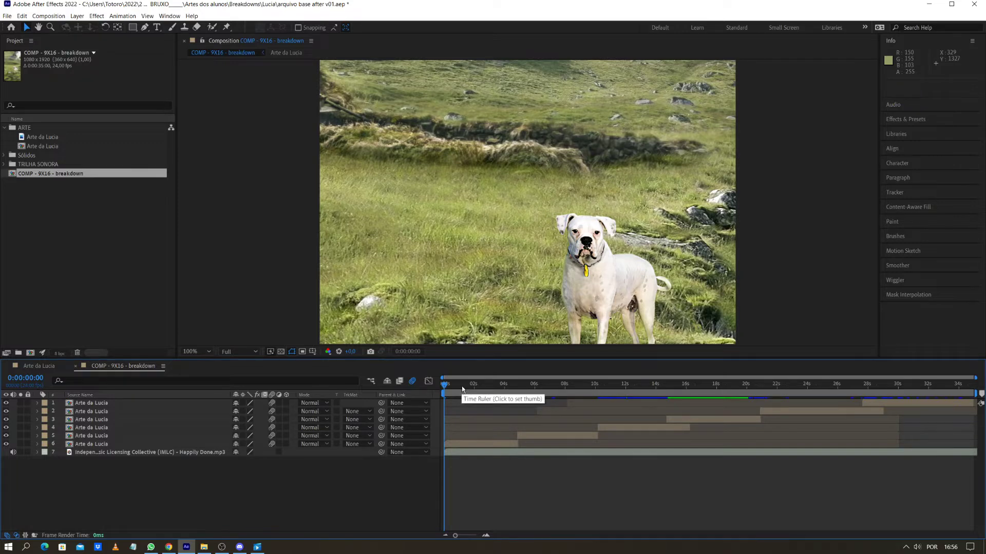
key(space)
key(space)
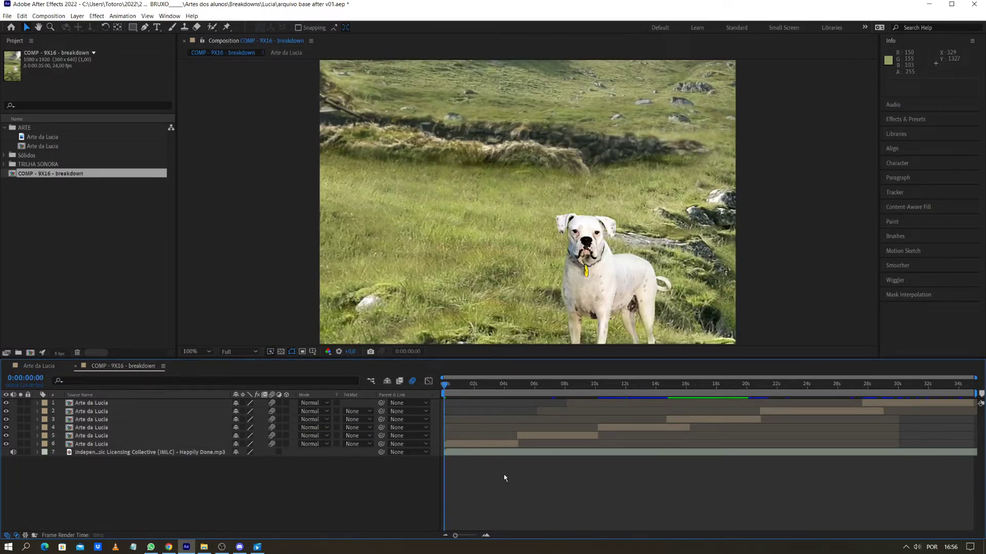
key(space)
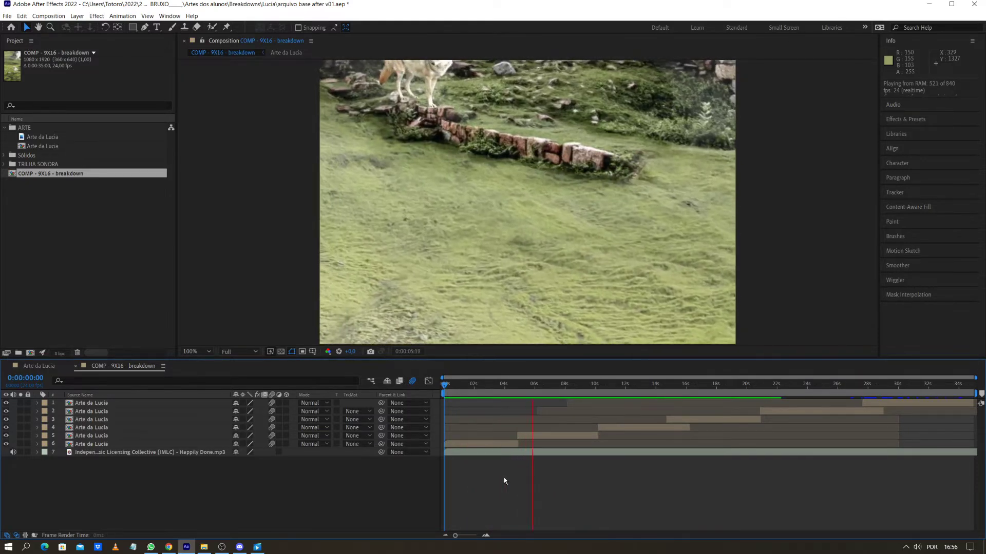
key(space)
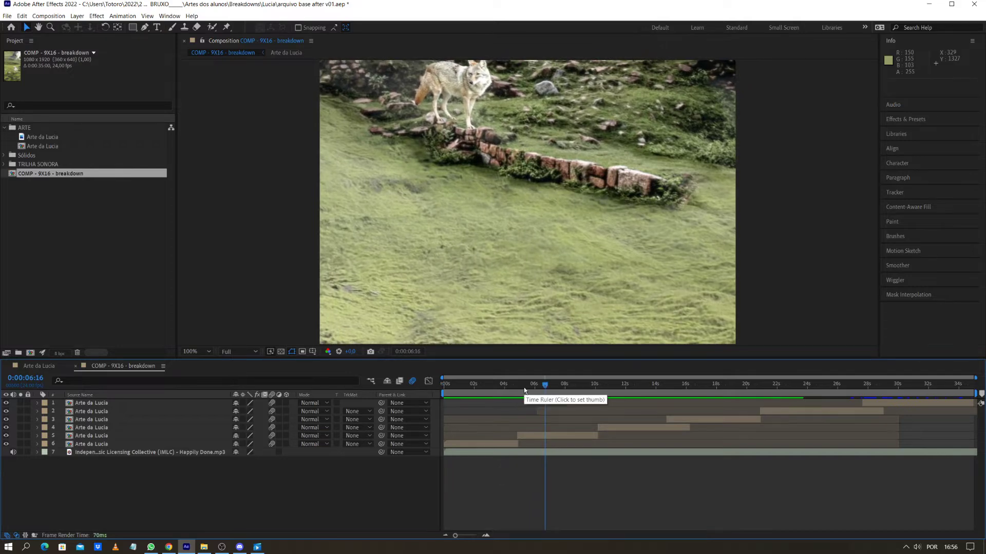
Return to the first frame and set the preview resolution to Third and the viewer magnification to Fit up to 100%
key(Home)
click(237, 352)
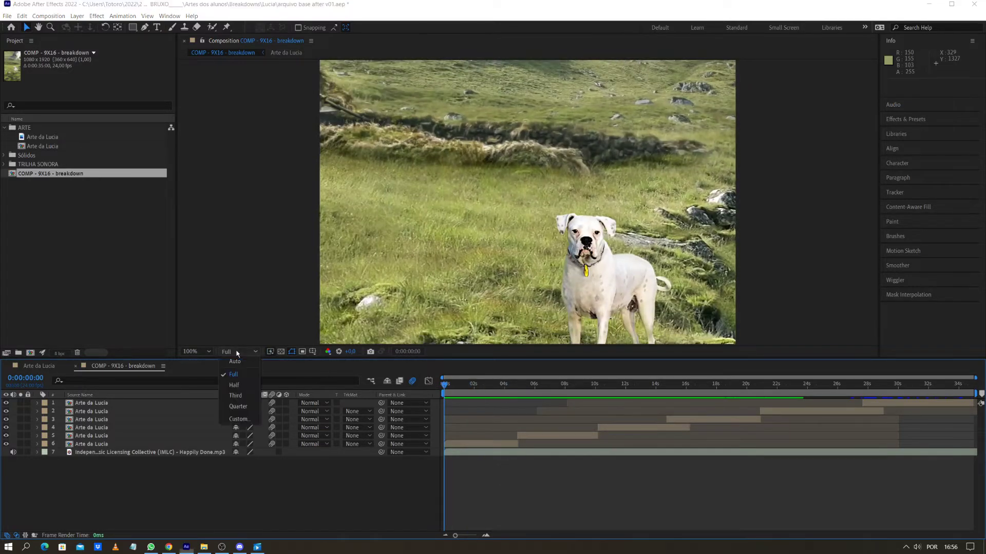
click(241, 394)
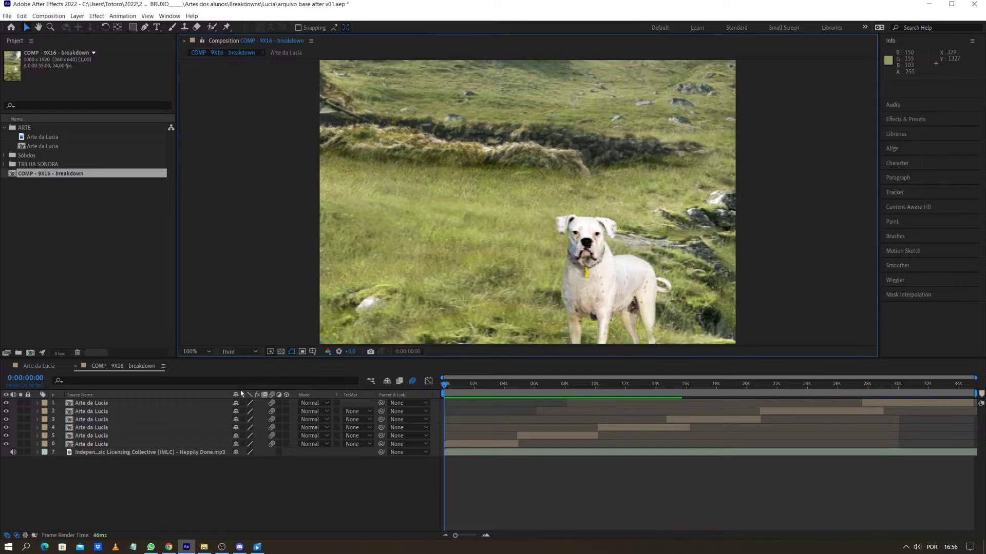
click(204, 352)
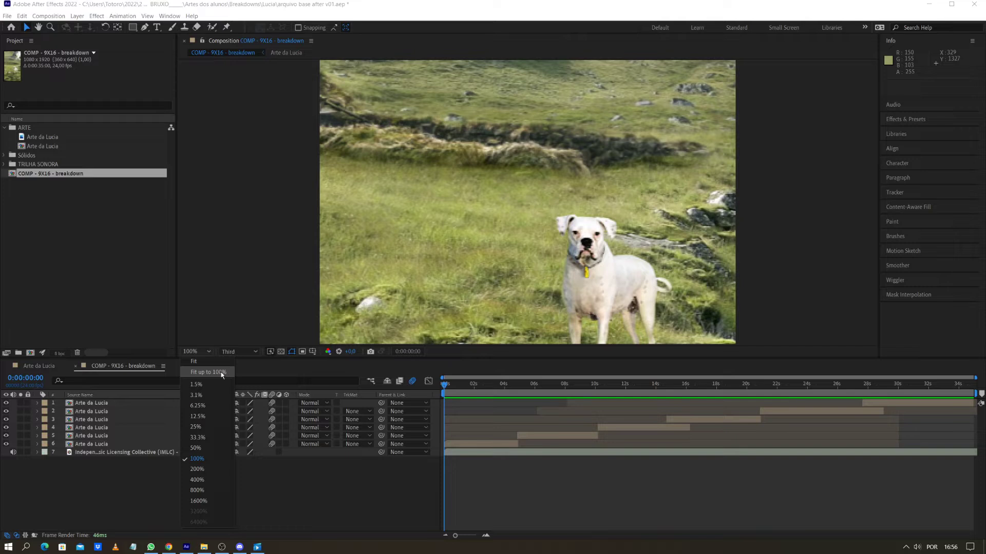
click(222, 374)
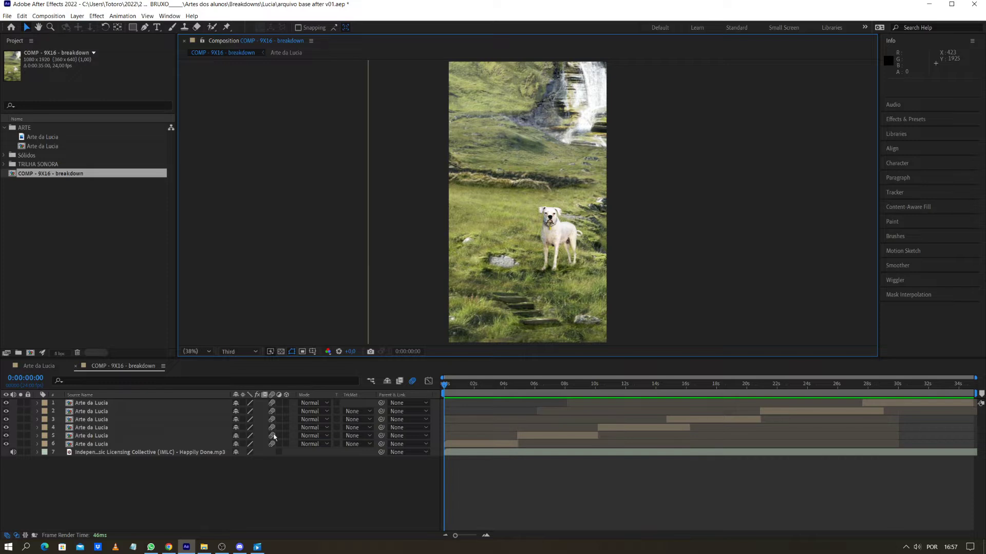
Switch motion blur off for all six artwork layers and back on
drag(273, 404, 273, 444)
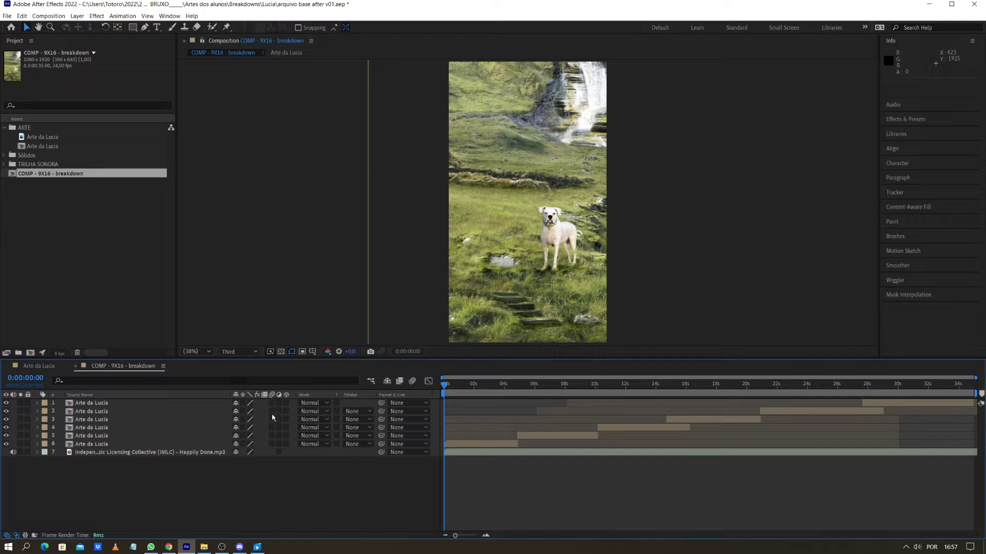
drag(272, 404, 272, 444)
mouse_move(259, 548)
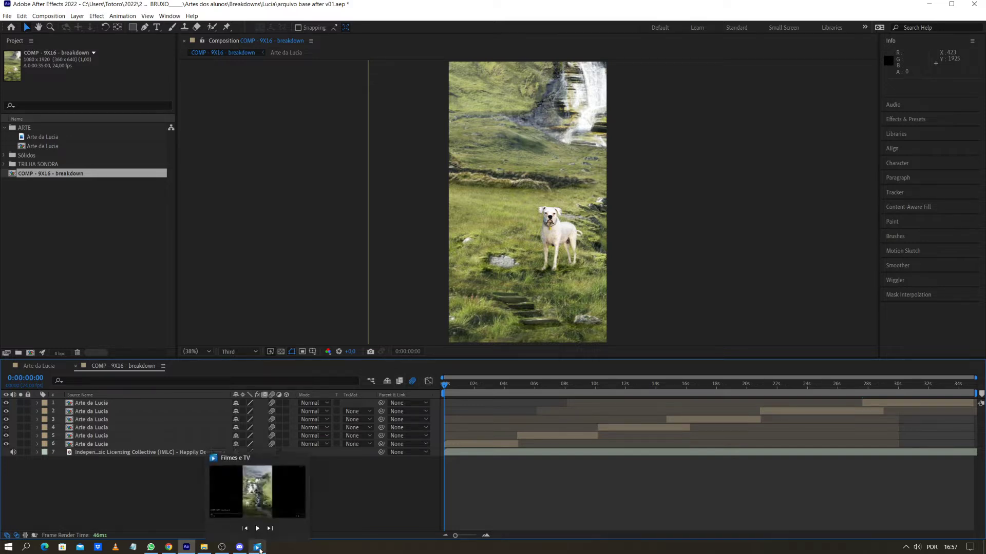
click(204, 548)
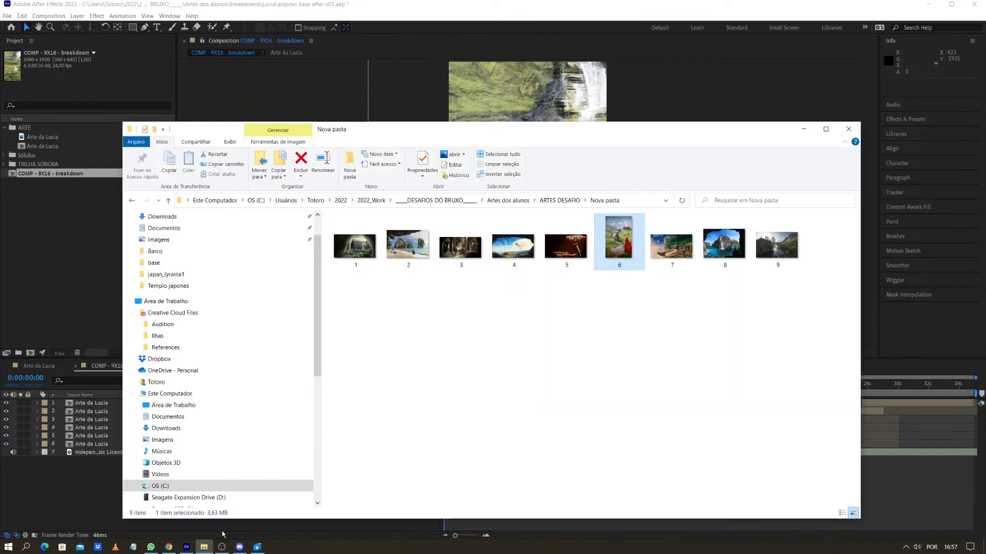
click(106, 220)
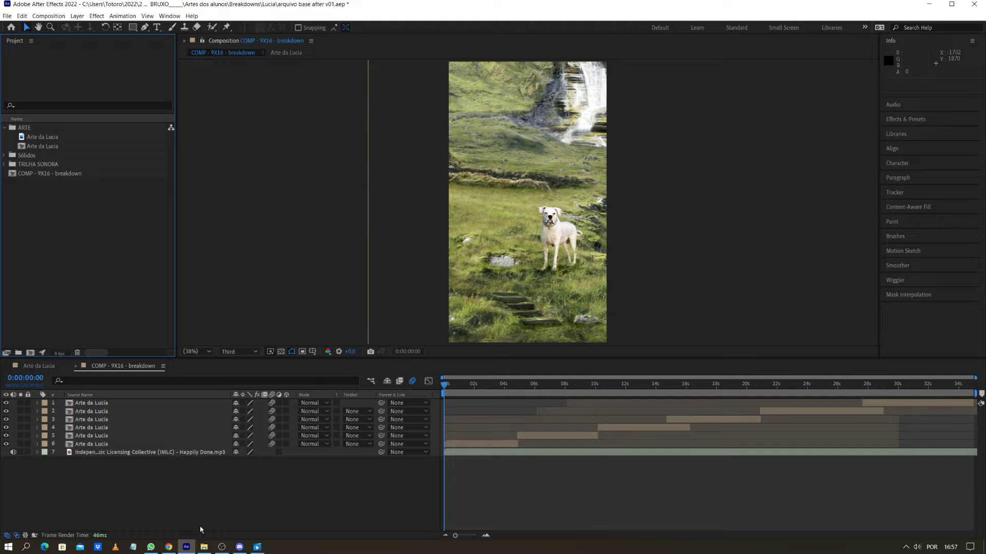
Send the COMP - 9X16 - breakdown composition to the Adobe Media Encoder queue
click(48, 16)
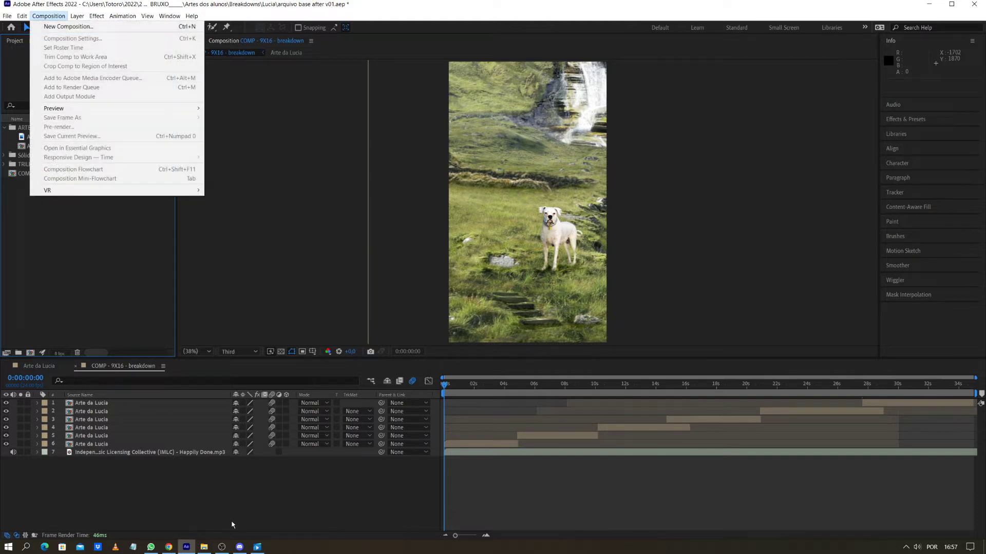
click(79, 273)
drag(67, 173, 63, 42)
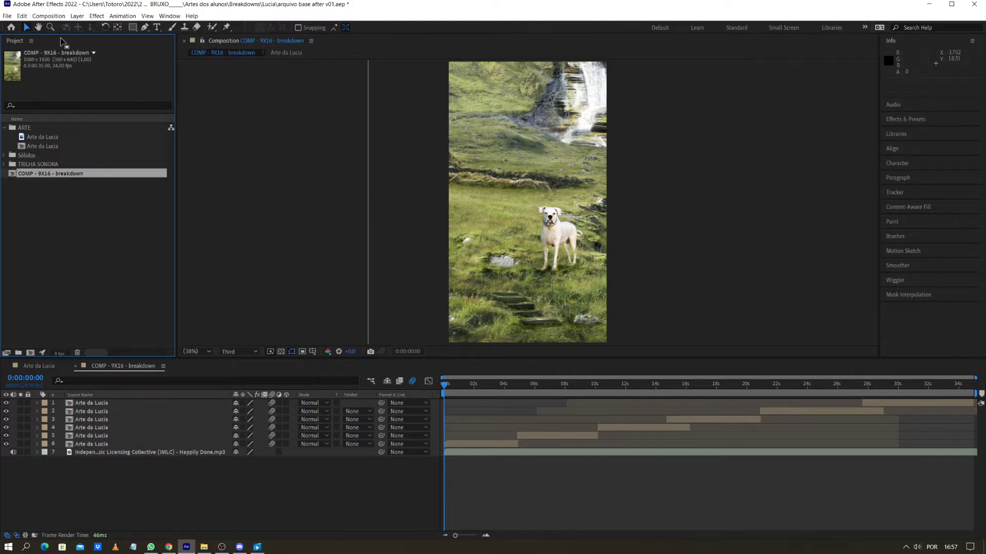
click(48, 16)
click(82, 78)
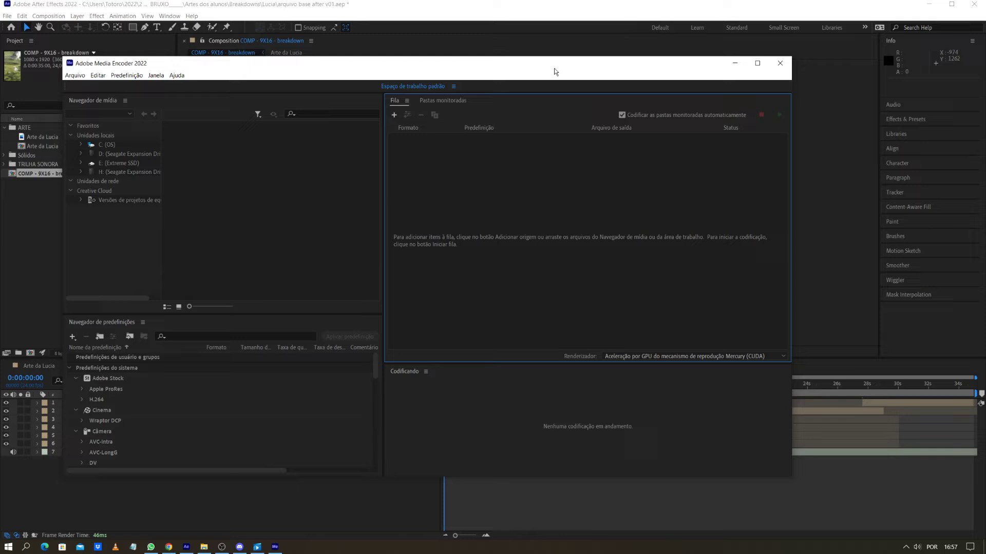
Open the output file settings of the queued H.264 render and examine its destination folder, arquivo base after v01_AME
drag(554, 71, 587, 77)
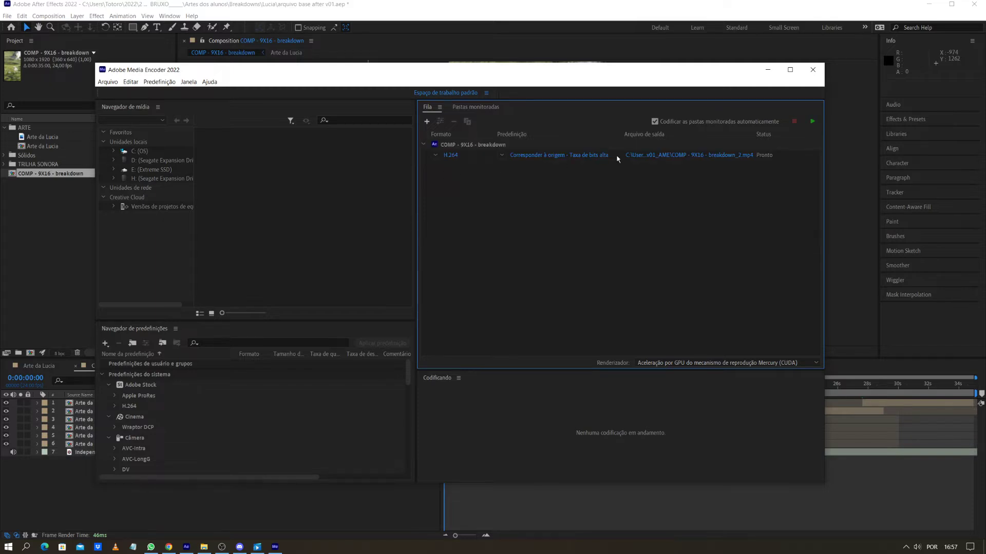
click(687, 157)
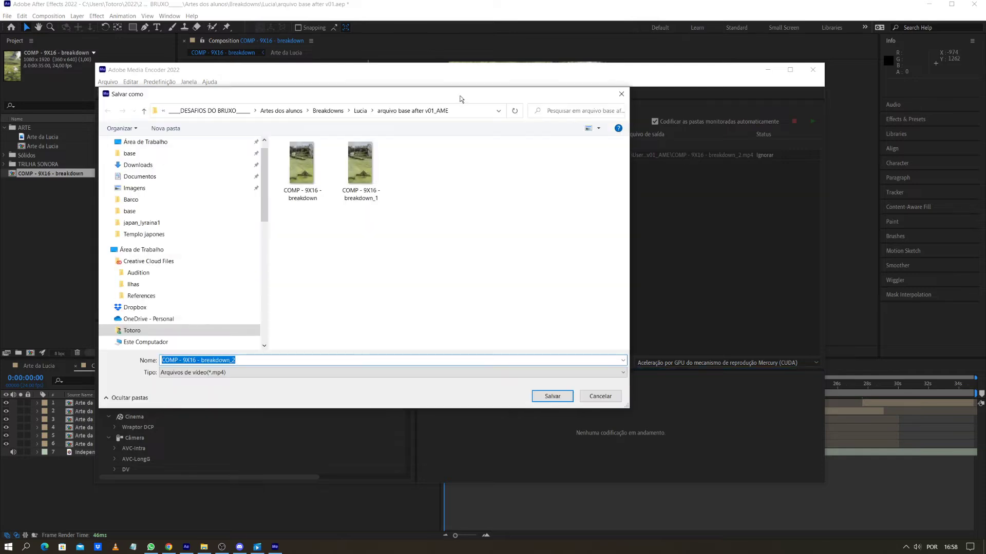
drag(460, 98, 573, 138)
click(574, 150)
click(554, 151)
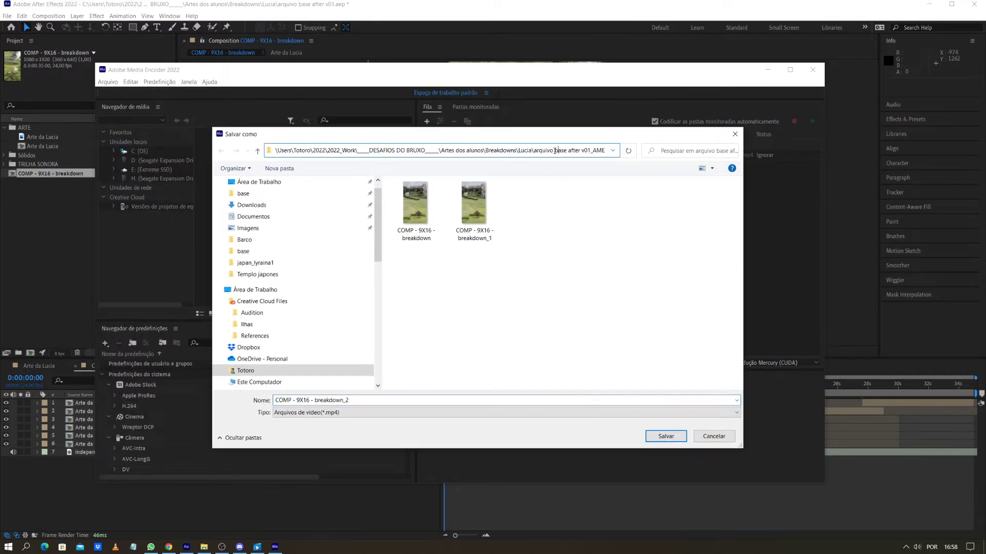
drag(534, 150, 606, 150)
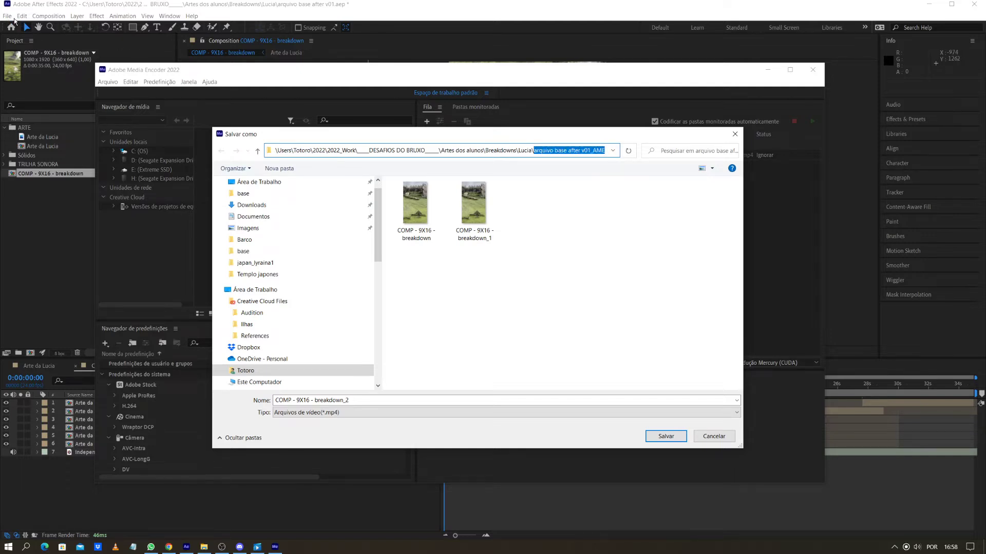
Play the previously rendered COMP - 9X16 - breakdown video from the output folder in VLC media player
click(438, 212)
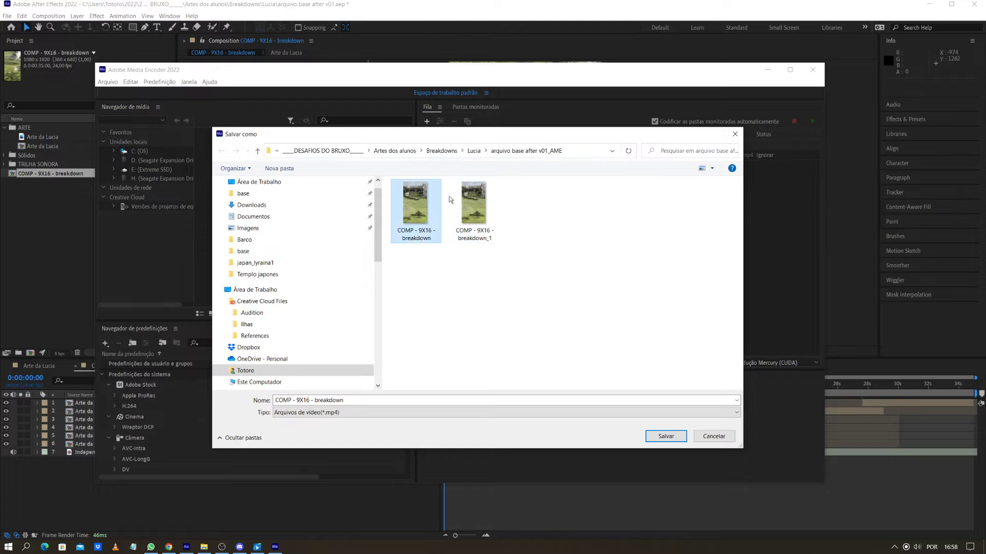
right_click(416, 209)
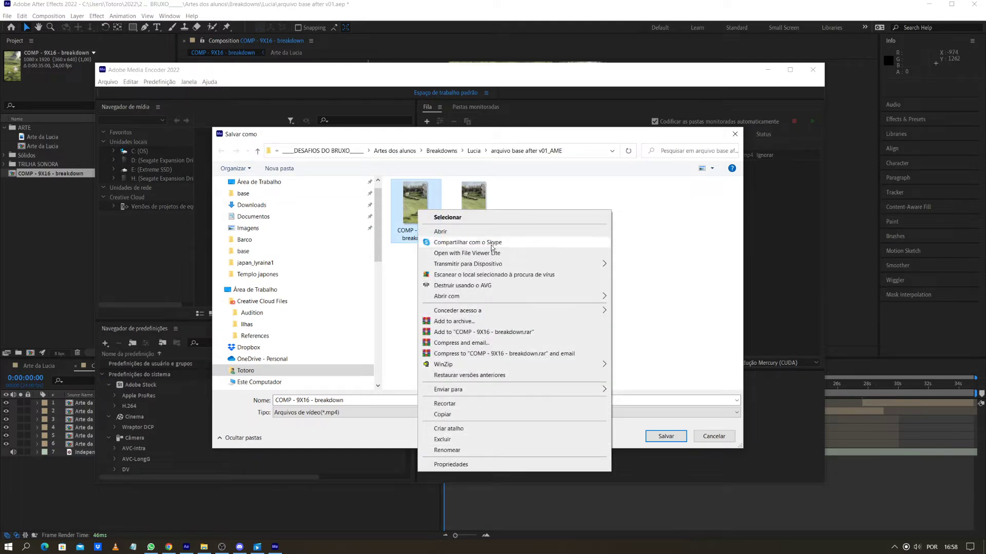
mouse_move(500, 297)
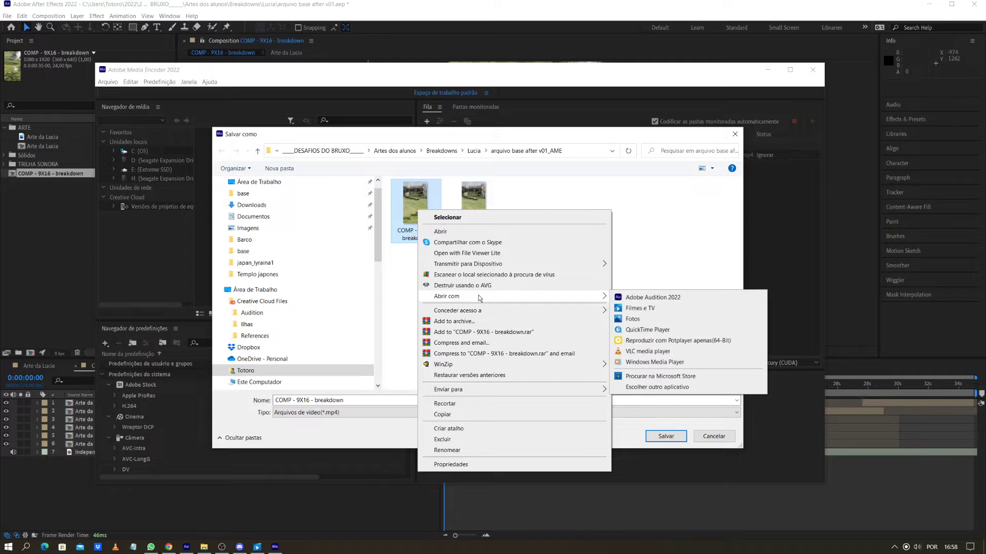
click(652, 353)
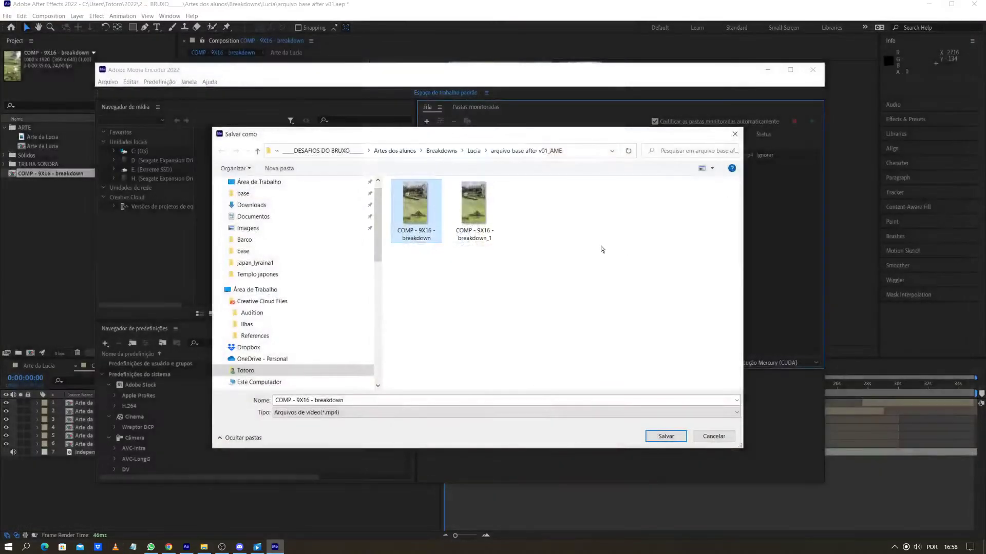
Play the second rendered file, COMP - 9X16 - breakdown_1, from the output folder in VLC media player
click(472, 215)
right_click(472, 215)
mouse_move(510, 299)
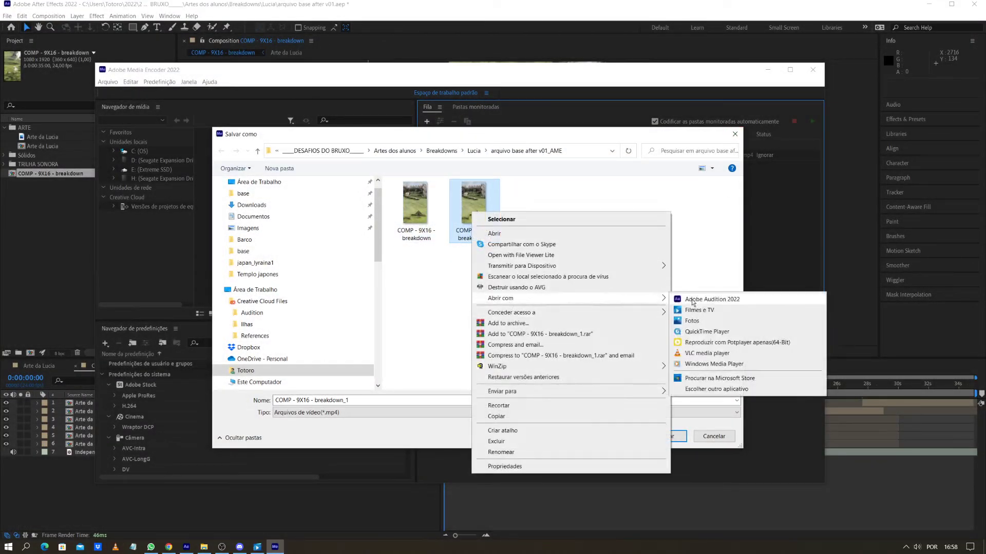
click(710, 355)
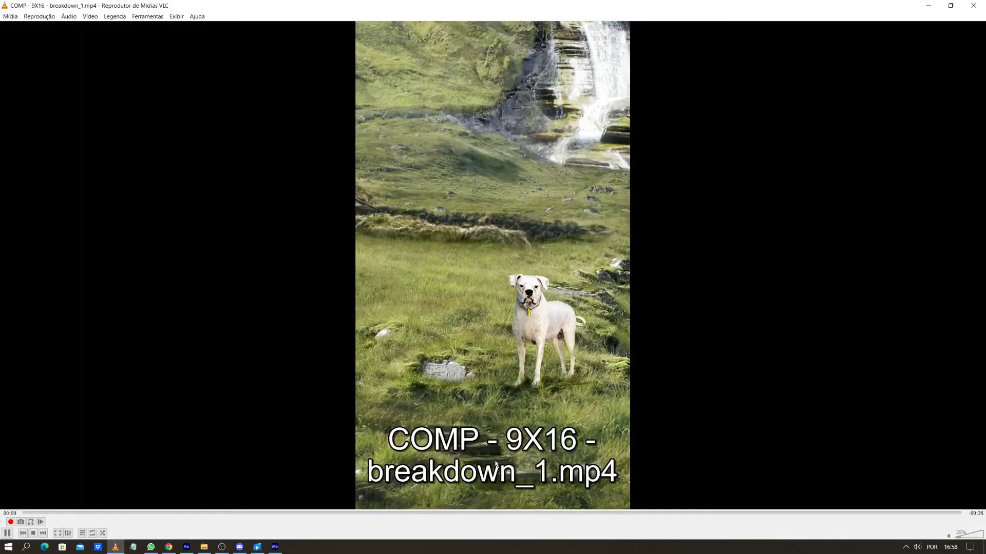
Skim the rendered video, close it and the Save As dialog, and minimize Media Encoder to return to After Effects
drag(424, 512, 300, 513)
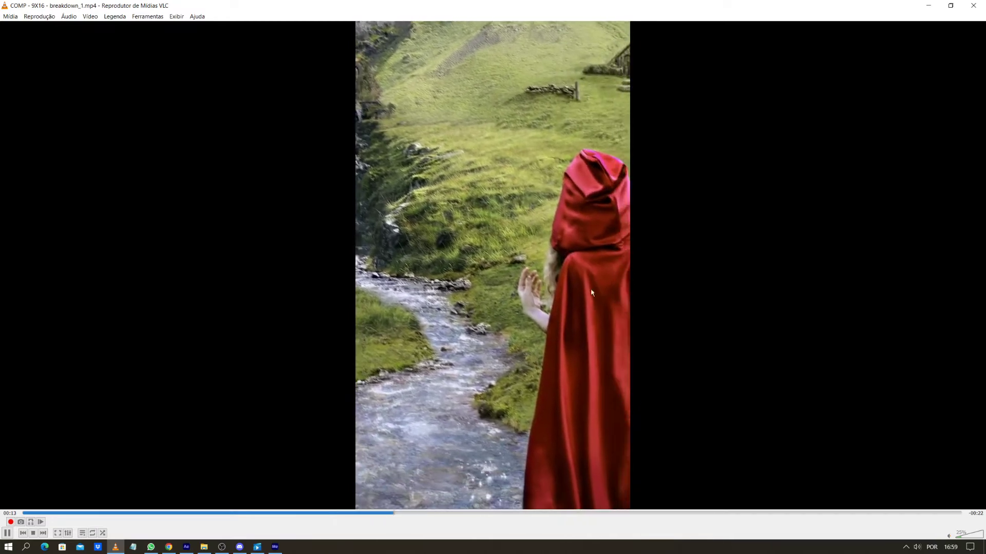
click(973, 5)
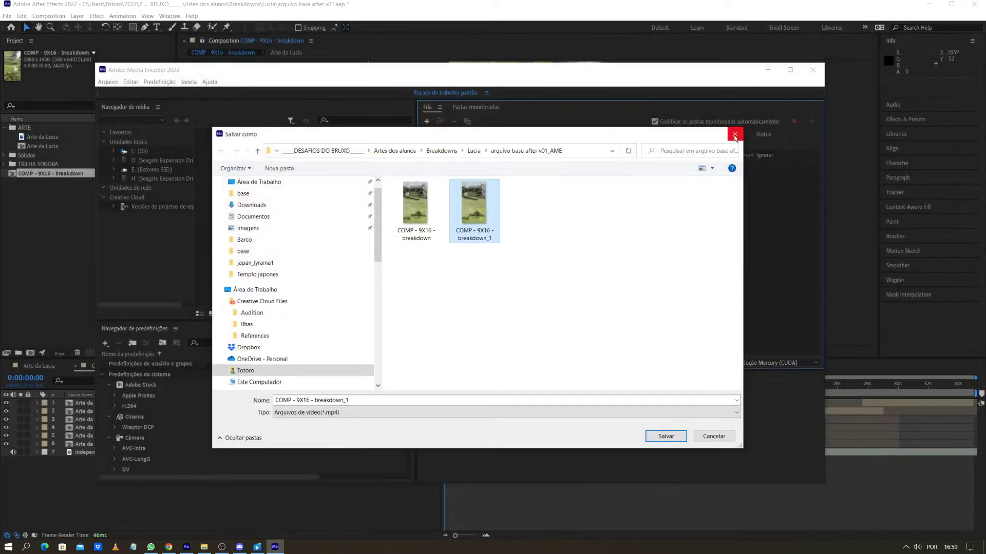
click(734, 134)
click(766, 70)
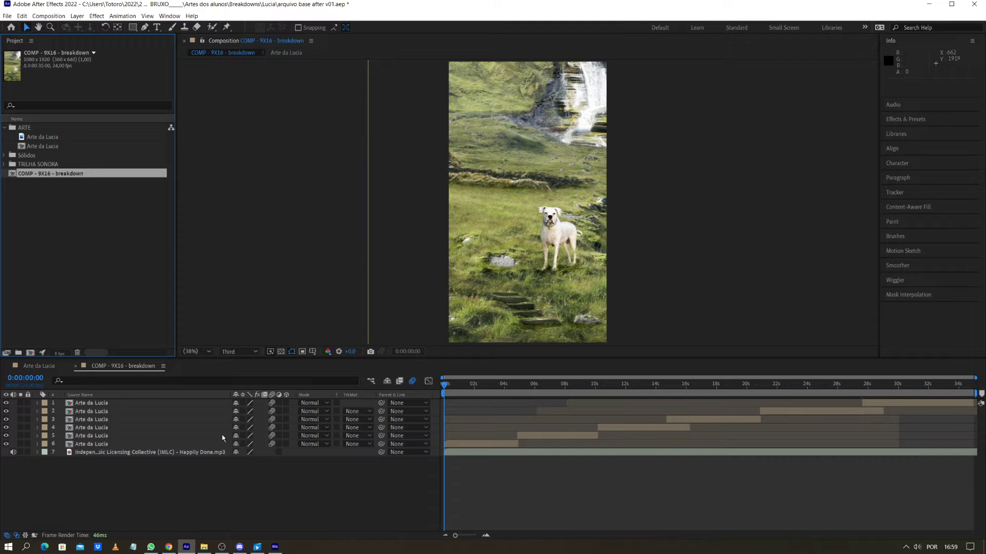
Open the nested artwork composition from layers 1 and 2 in turn, returning to COMP - 9X16 - breakdown after each
double_click(122, 407)
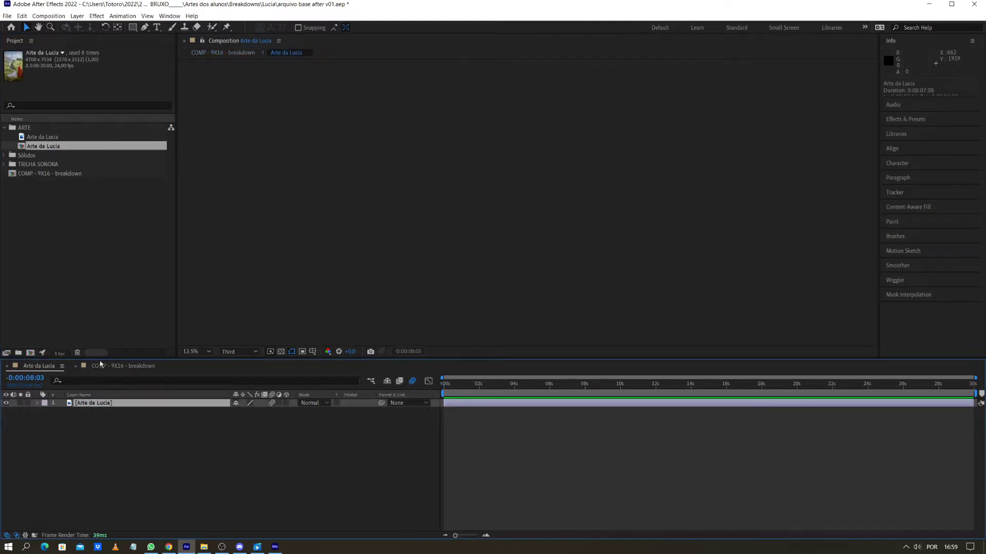
click(121, 365)
click(63, 368)
click(108, 368)
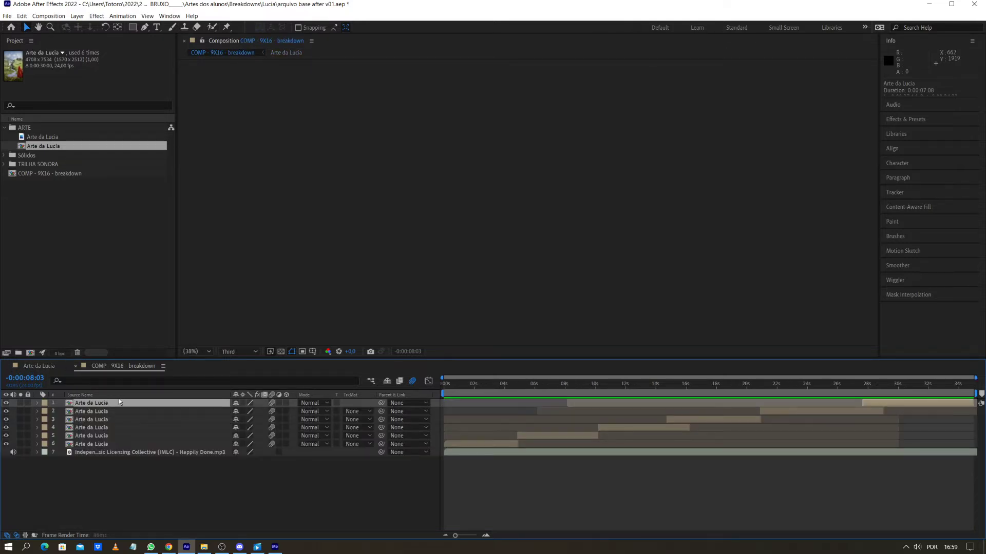
click(115, 414)
double_click(115, 414)
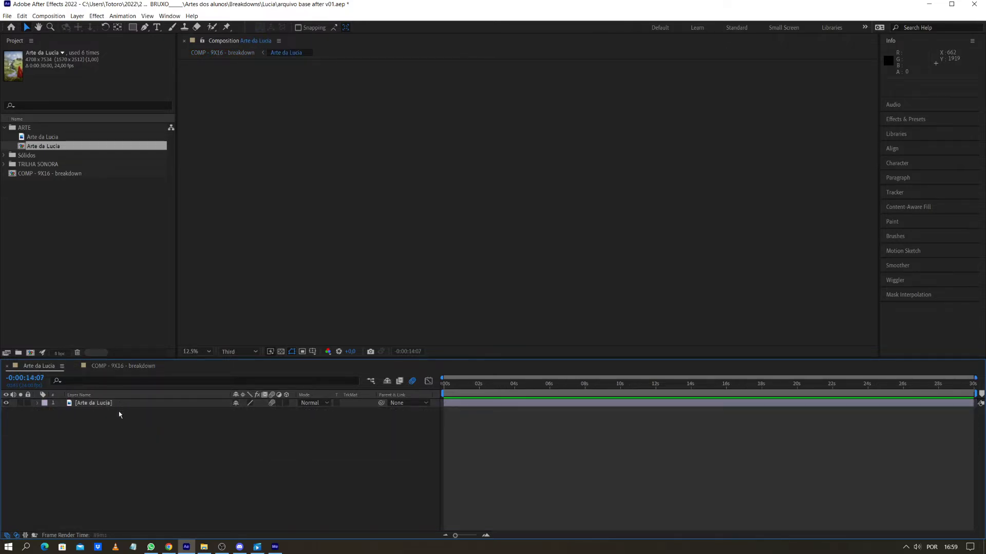
click(110, 367)
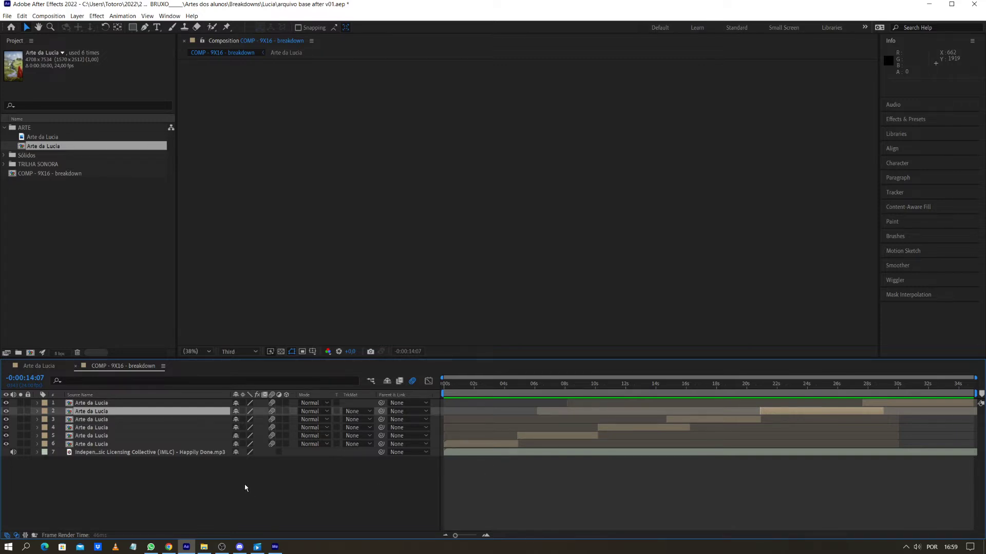
Select artwork layer 6, review the stacked artwork layers, and return the current time to the start of the composition
click(138, 444)
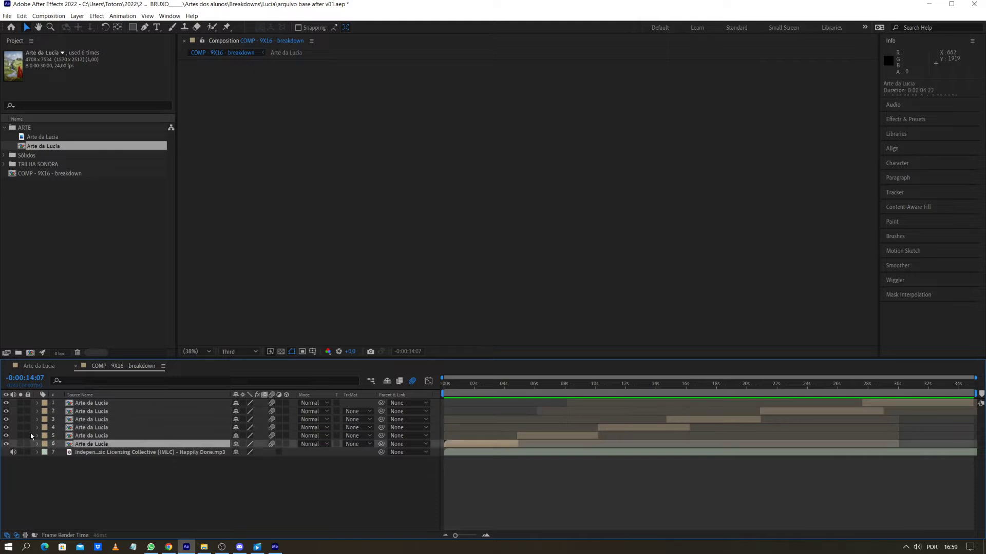
drag(6, 435, 4, 406)
drag(7, 445, 6, 403)
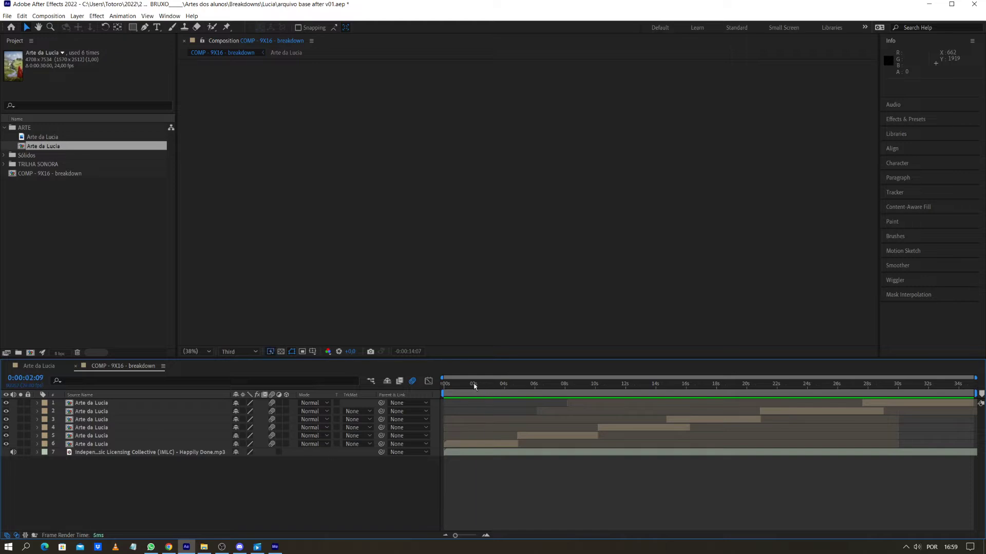
drag(476, 386, 441, 386)
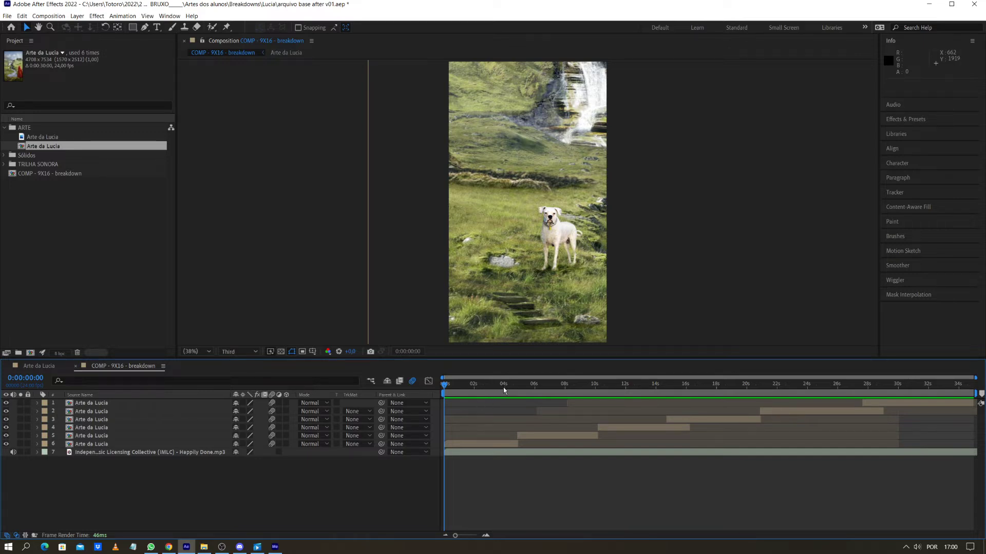
Try shifting layer 5 earlier by 0:00:03:10 to overlap layer 6 and toggling its visibility, and undo the changes
click(486, 386)
drag(529, 438, 479, 433)
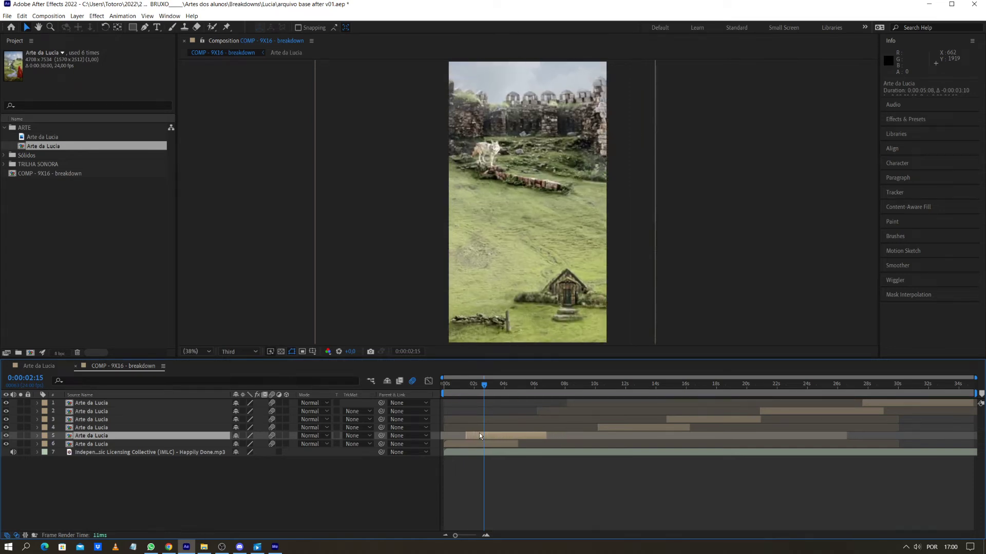
click(6, 436)
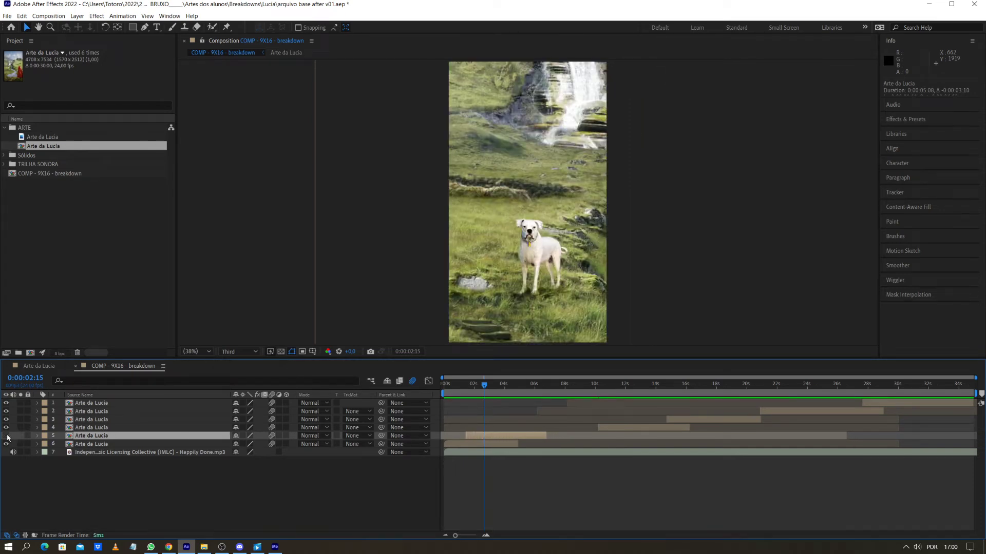
click(105, 445)
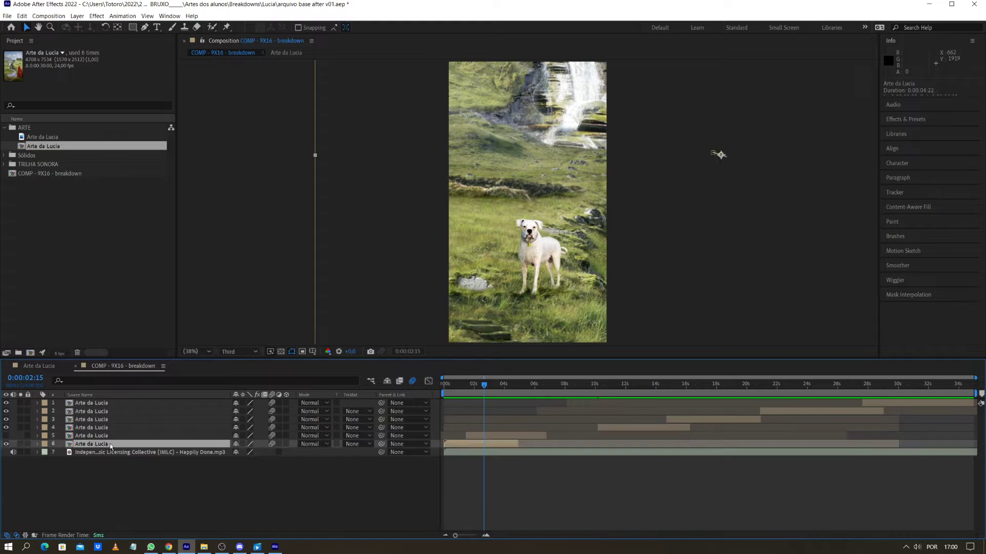
click(6, 436)
click(97, 438)
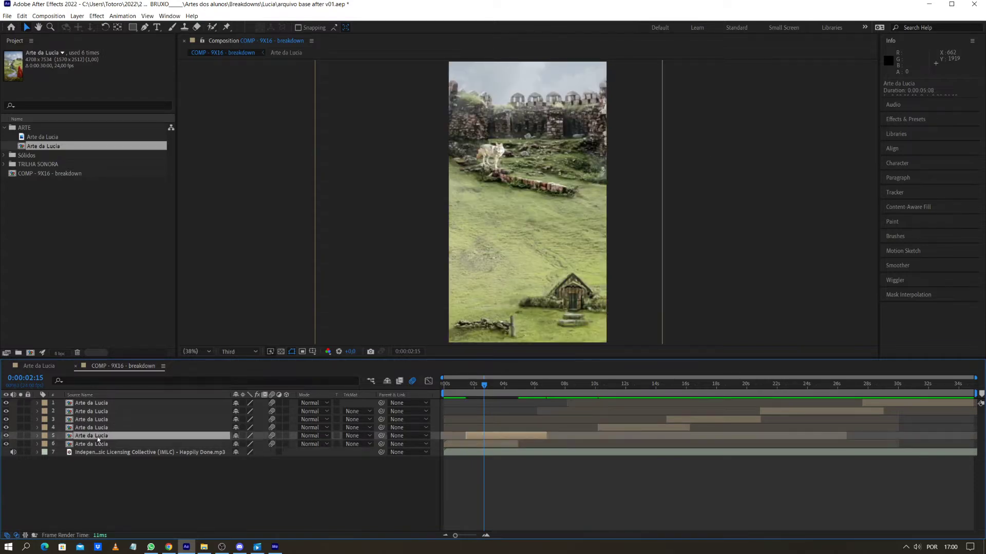
key(ctrl+z)
key(ctrl+z)
key(bracketleft)
click(355, 488)
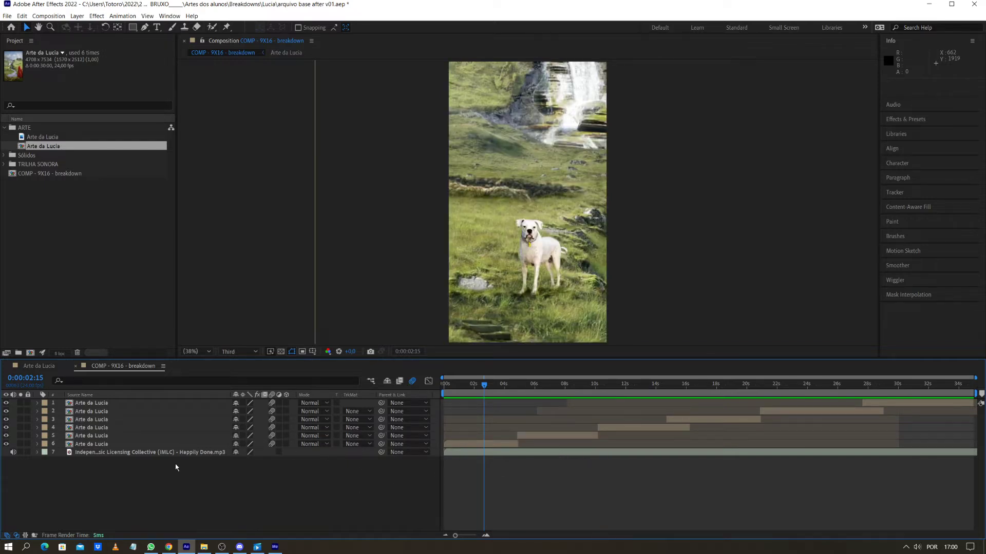
Enlarge the timeline and expand the keyframed properties of the music layer and artwork layers 6 to 2 for inspection
click(144, 454)
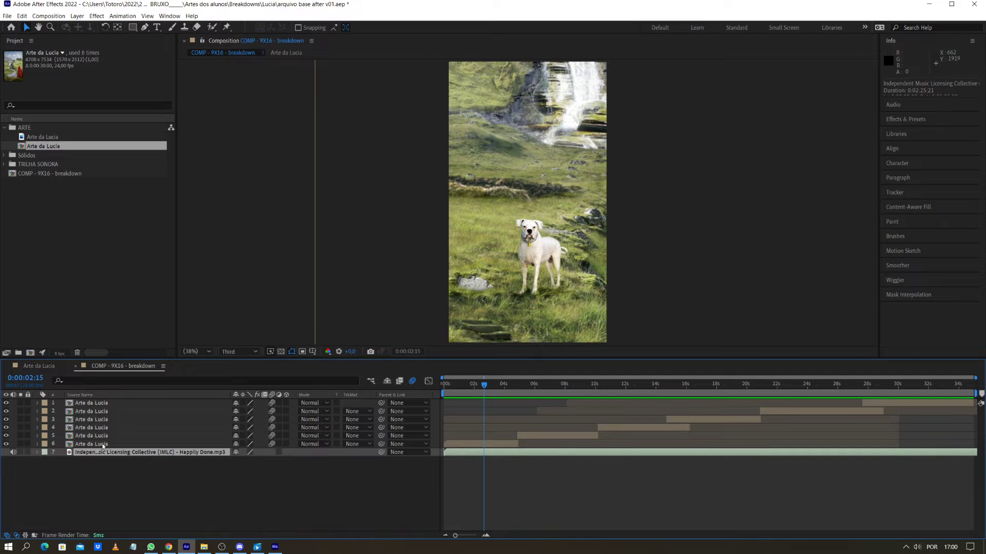
click(37, 453)
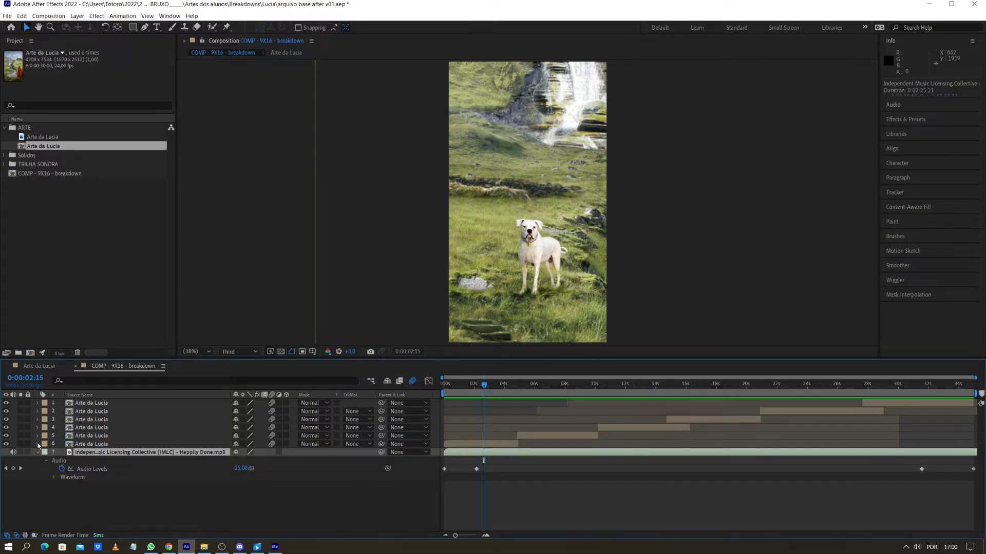
click(38, 444)
click(37, 437)
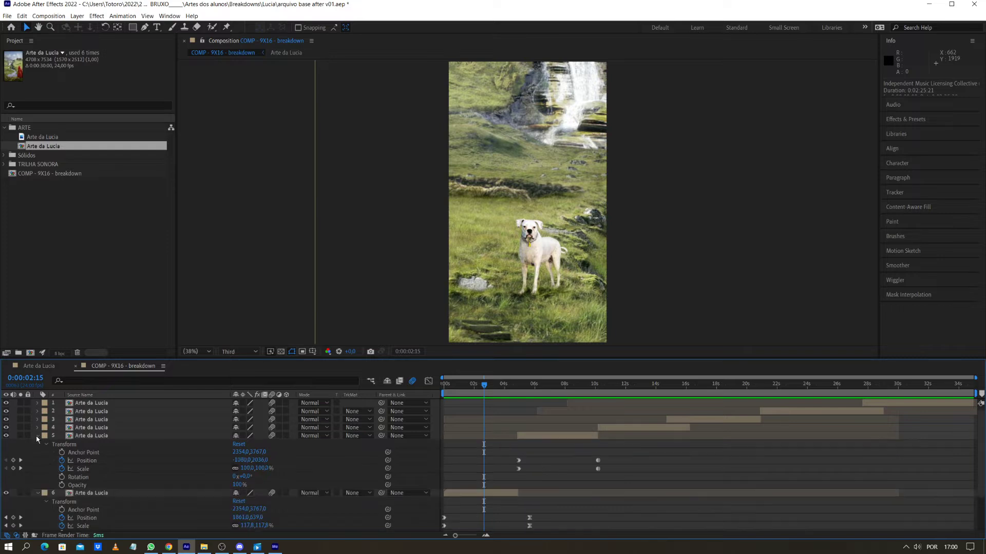
drag(147, 359, 147, 252)
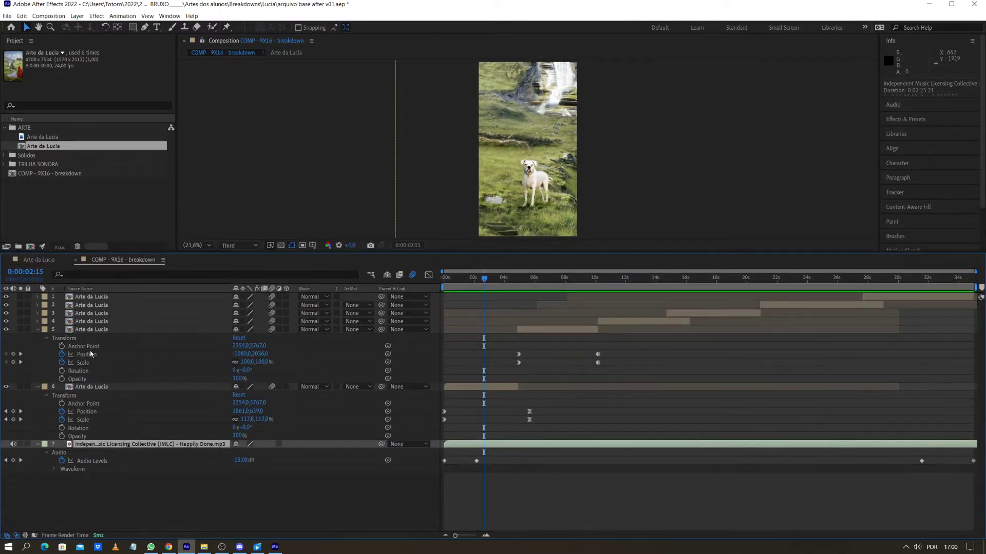
click(38, 321)
click(37, 313)
click(38, 305)
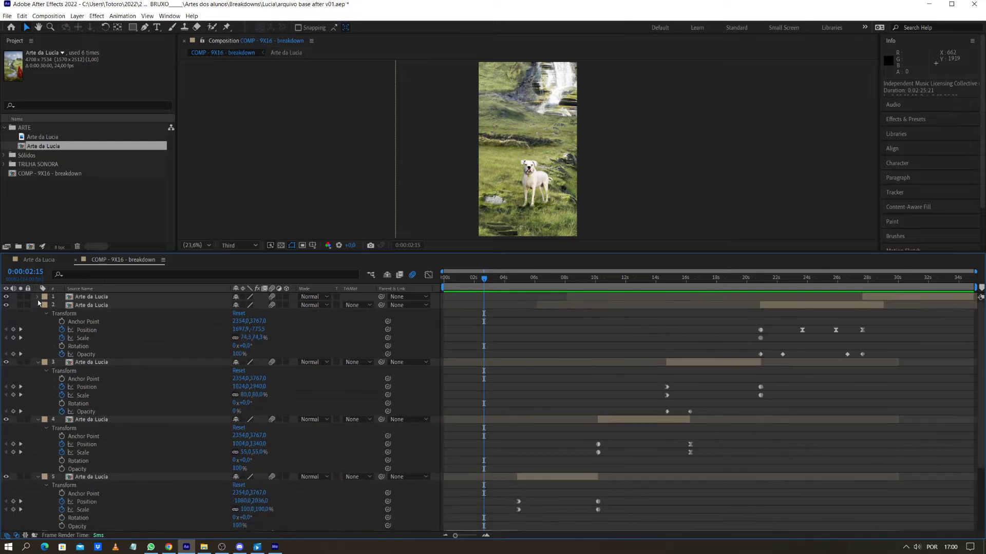
Collapse the properties of all expanded artwork layers and the music layer, and shrink the timeline to enlarge the composition preview
click(38, 305)
click(38, 305)
click(38, 307)
click(38, 313)
click(38, 322)
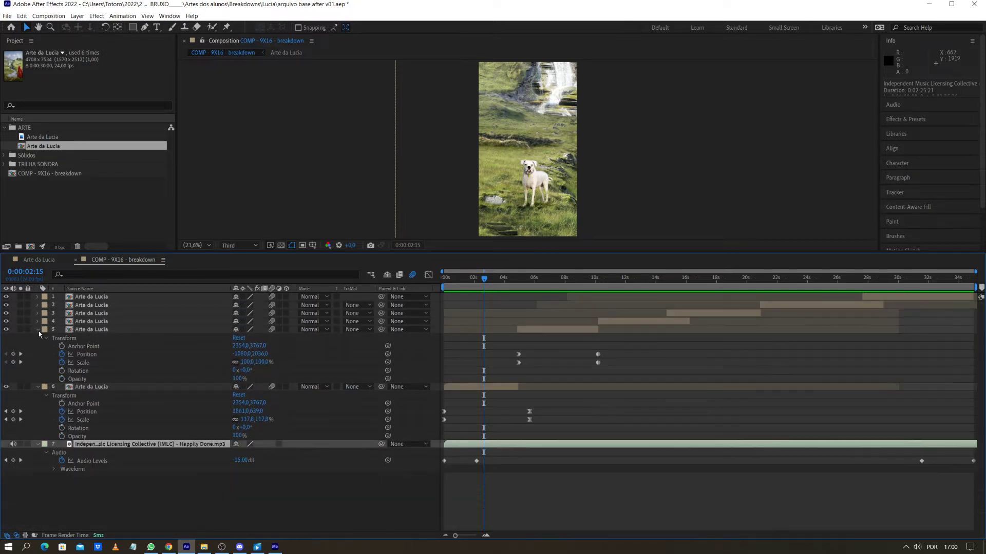
click(39, 330)
click(38, 338)
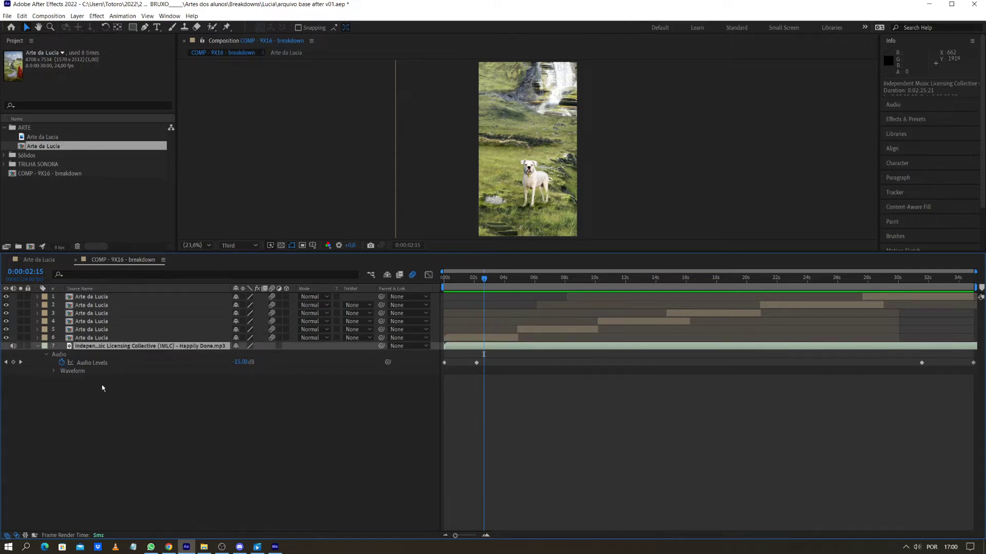
click(38, 346)
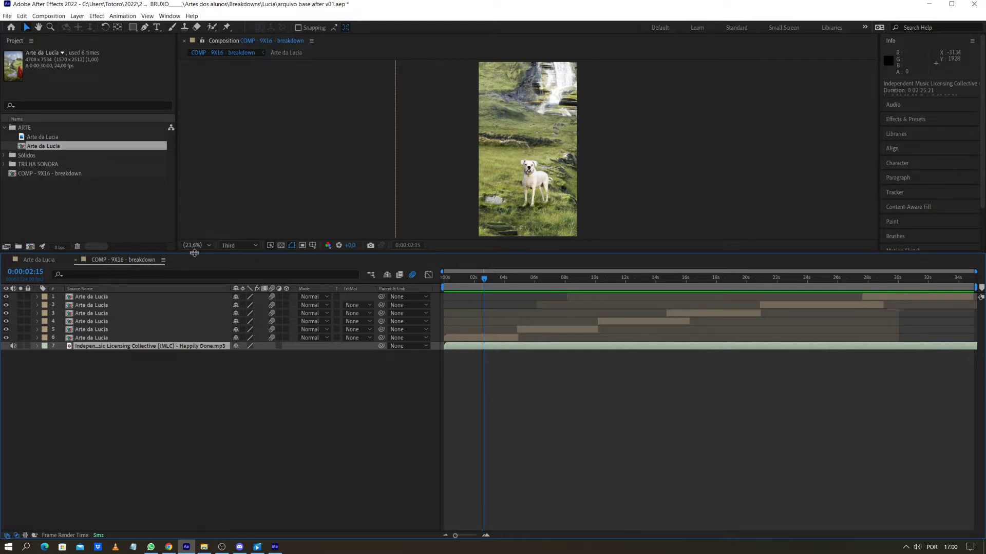
drag(190, 252, 196, 365)
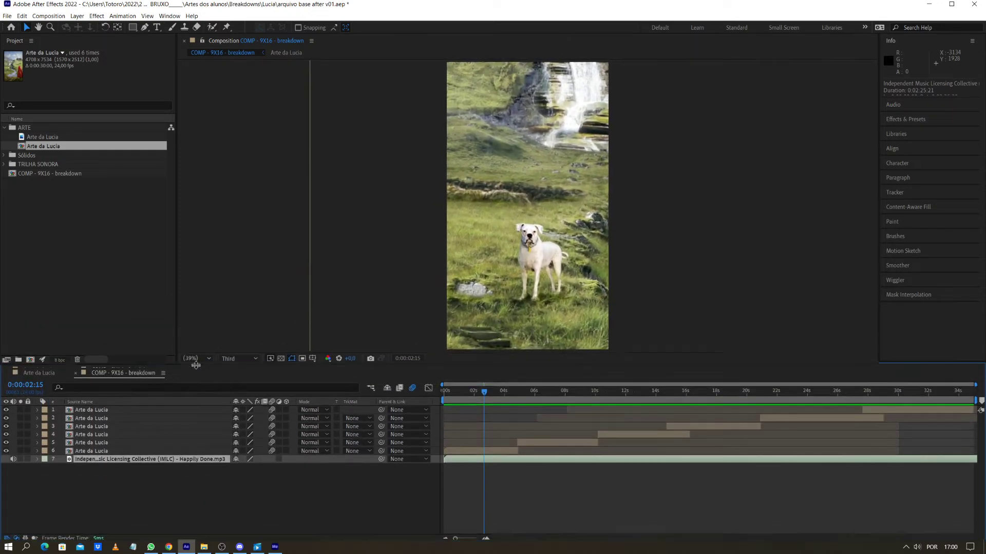
Resize the Project panel and narrow its Name column so more of the Type and Frame Rate columns fit
drag(176, 273, 333, 262)
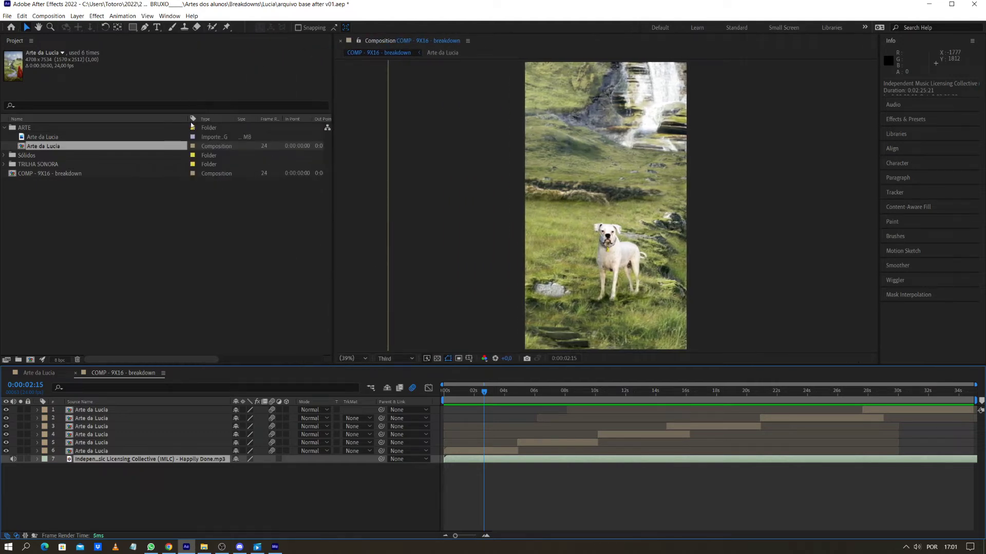
drag(188, 122, 127, 122)
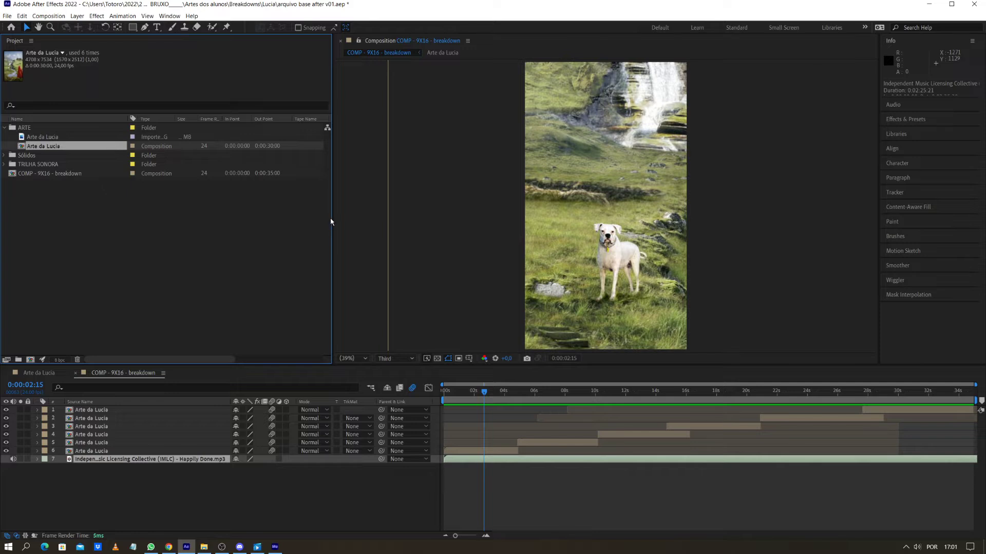
drag(332, 220, 192, 219)
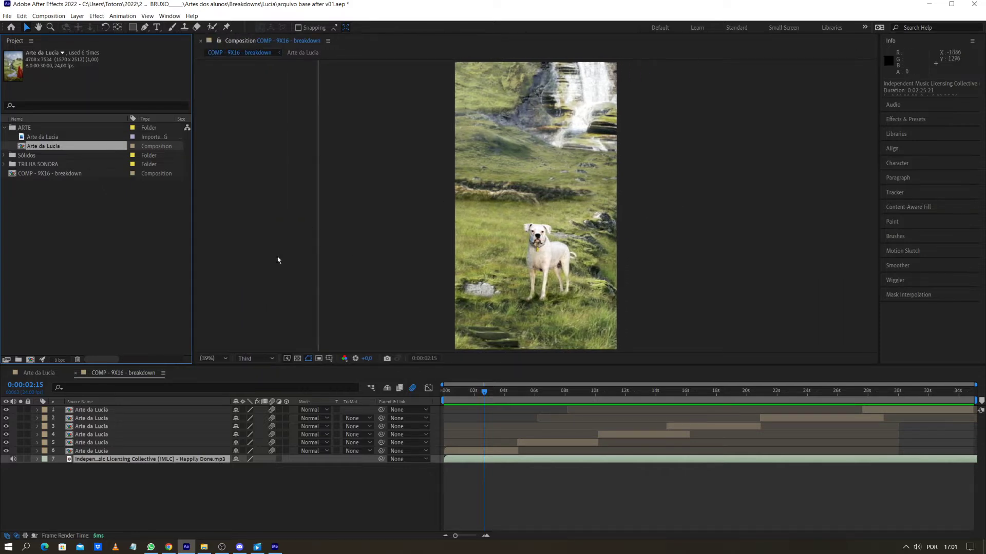
drag(193, 220, 303, 220)
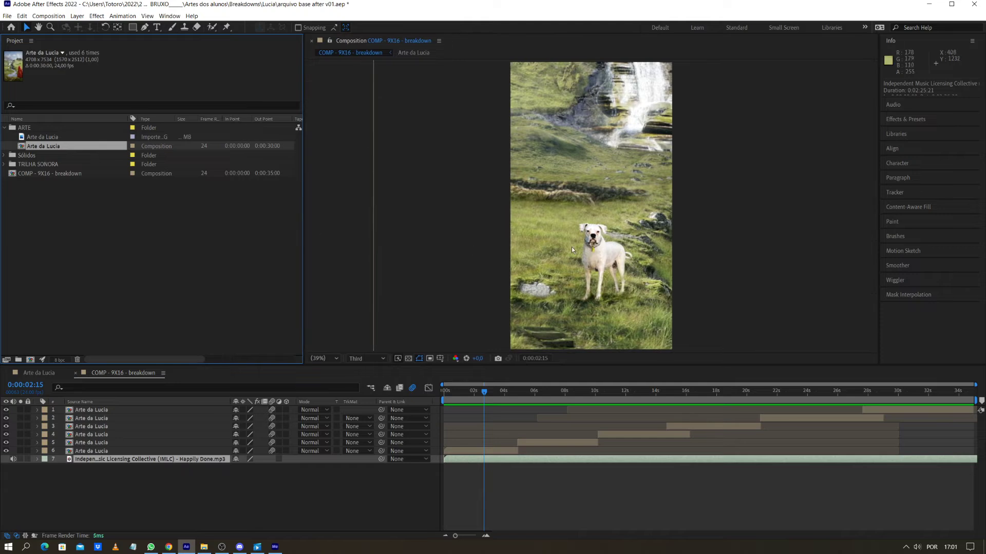
drag(306, 218, 223, 232)
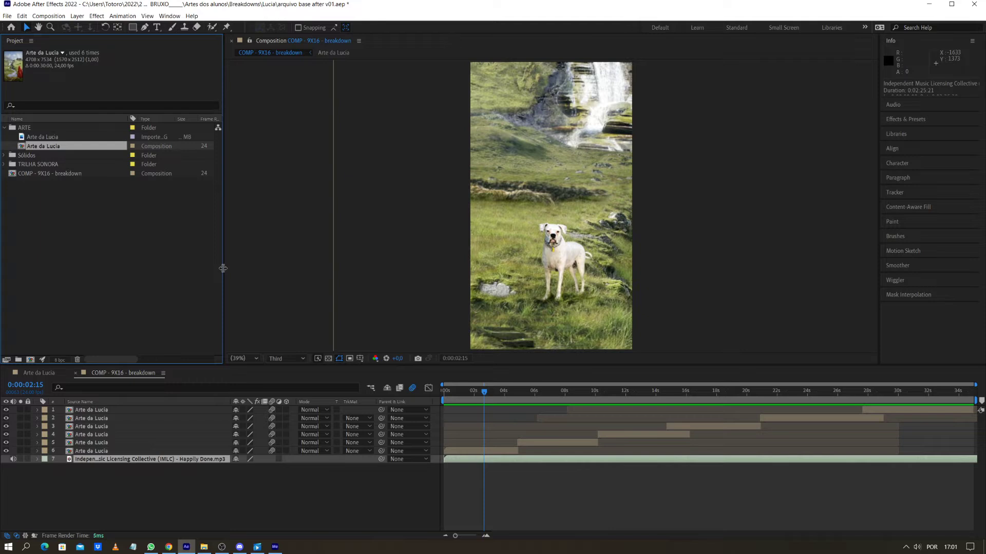
drag(221, 255, 241, 256)
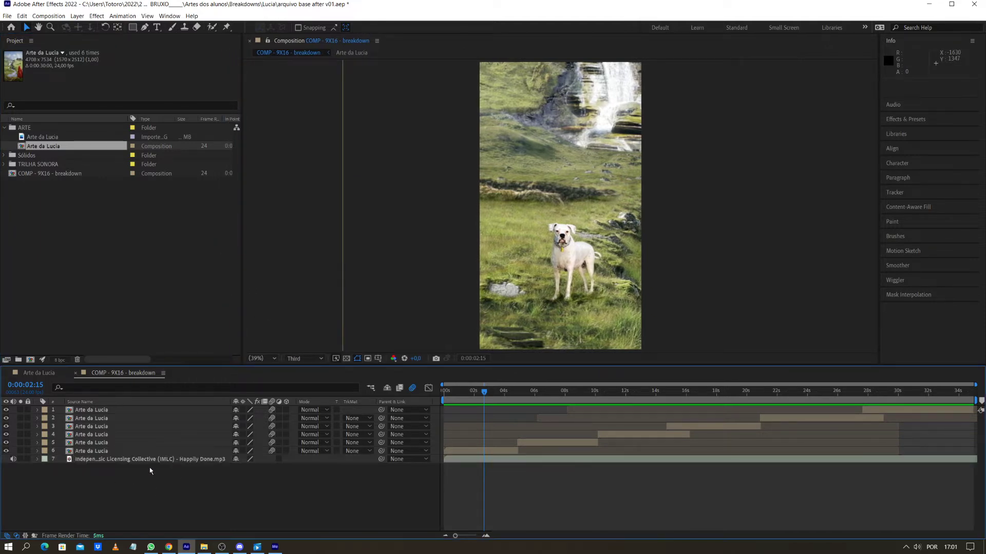
Select artwork layer 6, preview the composition from the start, stop playback, and move the current time to 0:00:00:15
click(472, 452)
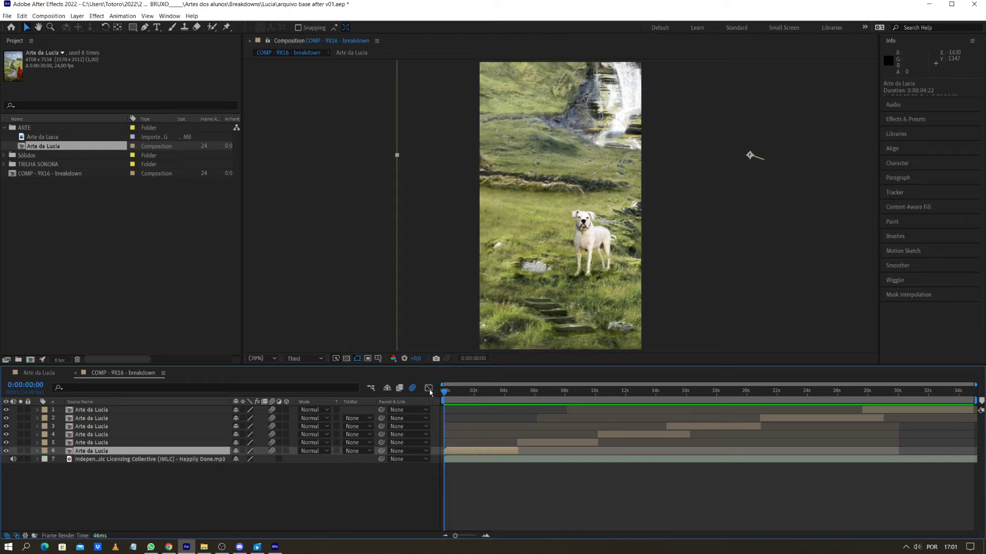
key(Home)
key(space)
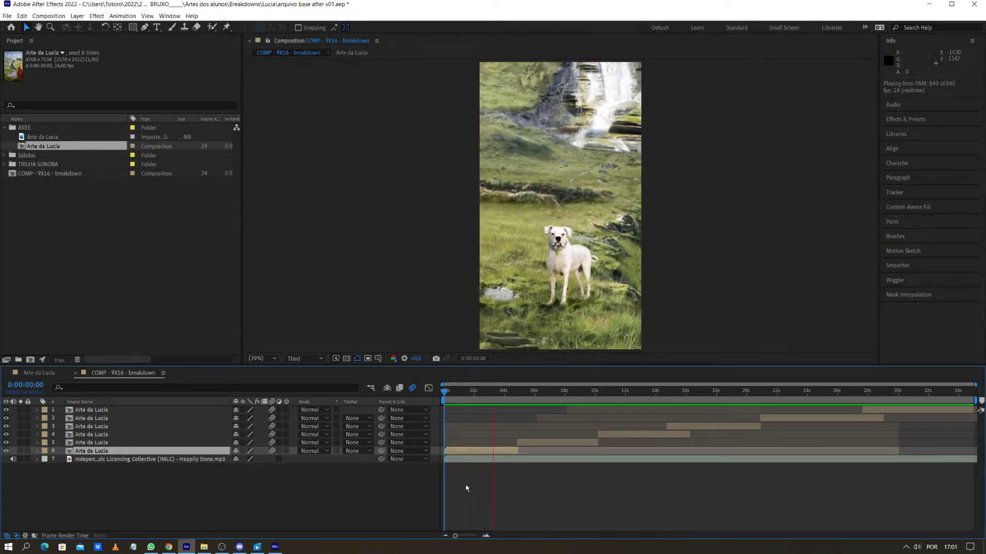
key(space)
drag(516, 393, 453, 399)
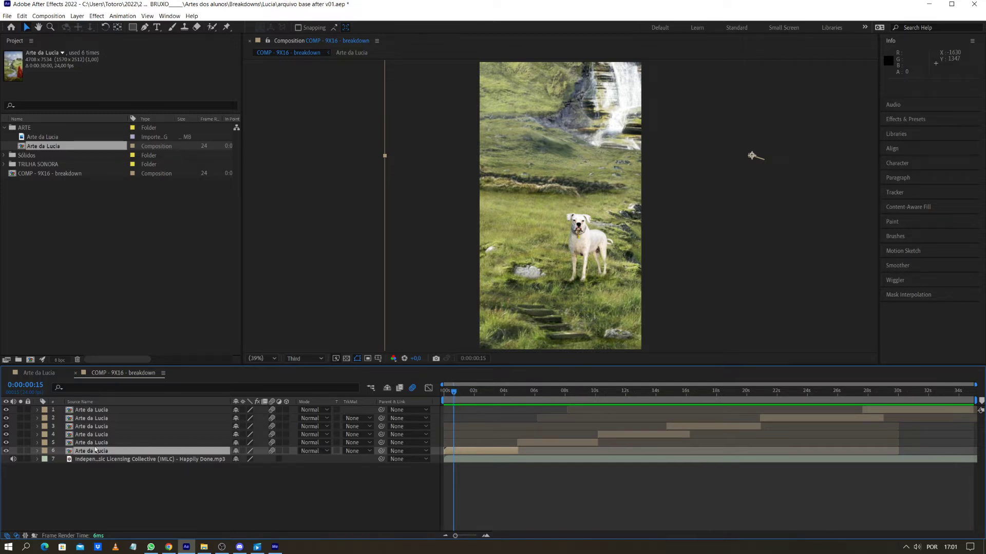
Expand the Transform properties of artwork layer 6
click(37, 450)
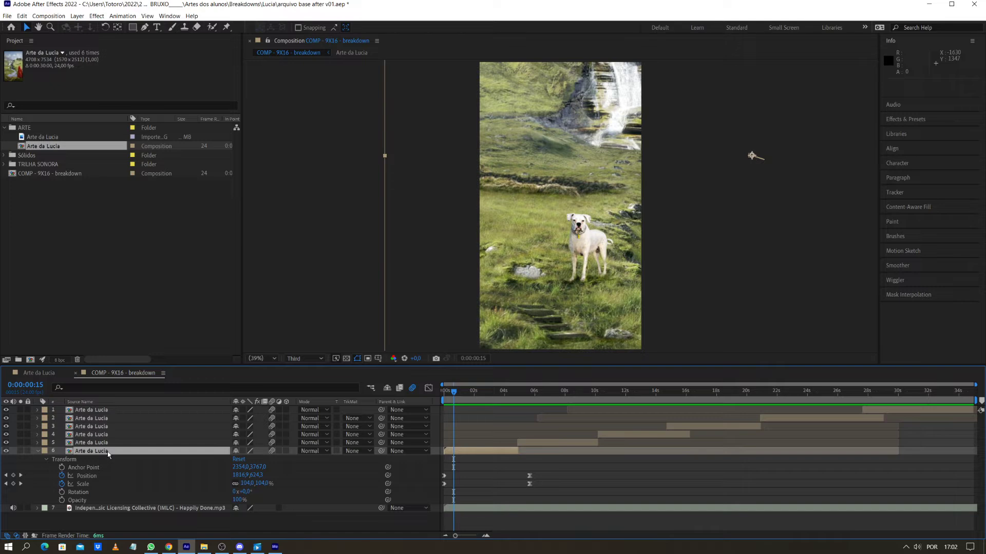
Try adding the suffix 01 to the name of artwork layer 6, and undo the renaming
key(Return)
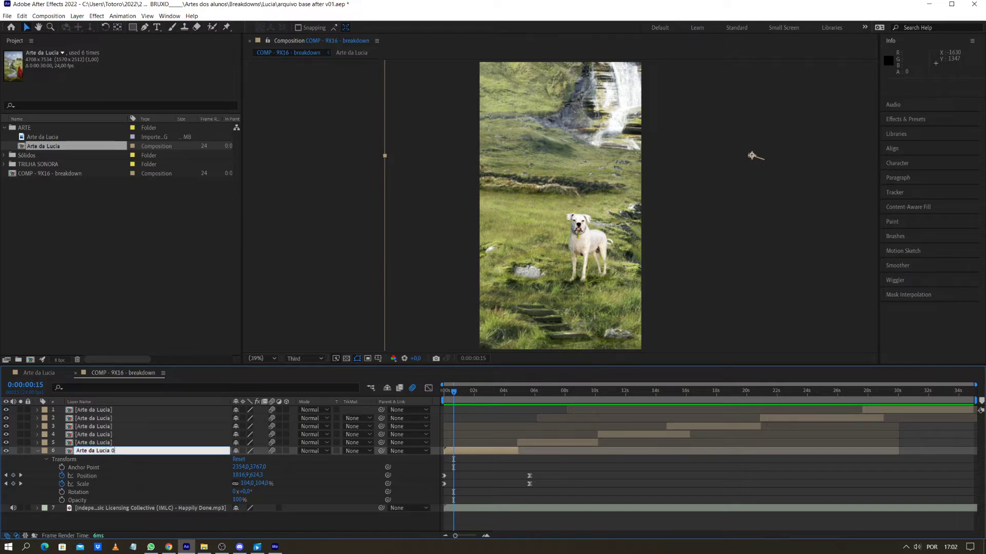
click(117, 444)
key(space)
key(Return)
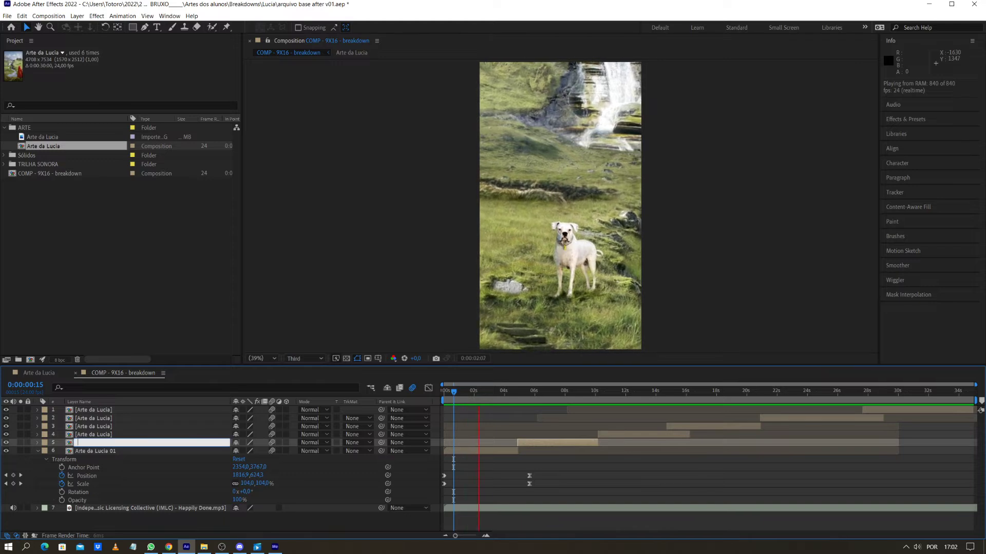
key(Escape)
key(ctrl+z)
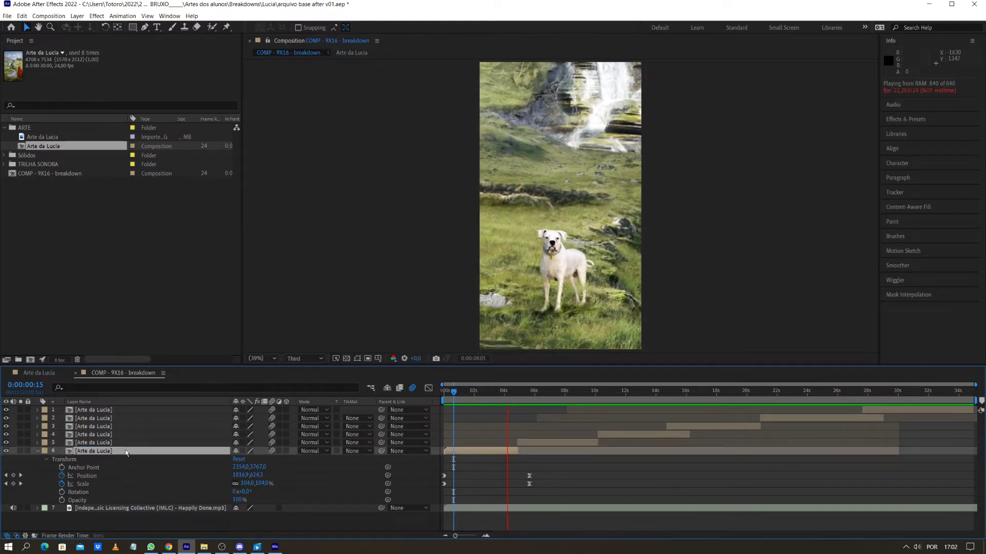
Scrub through the first shot, pick out the ending Position and Scale keyframes of layer 6, deselect them, and return to 0:00:00:00
click(516, 395)
click(484, 467)
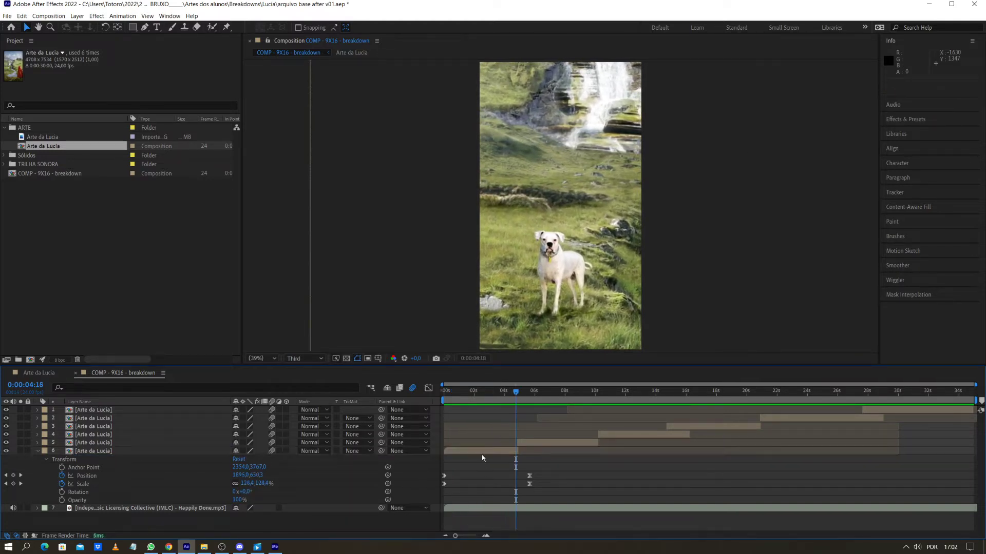
drag(488, 392, 443, 393)
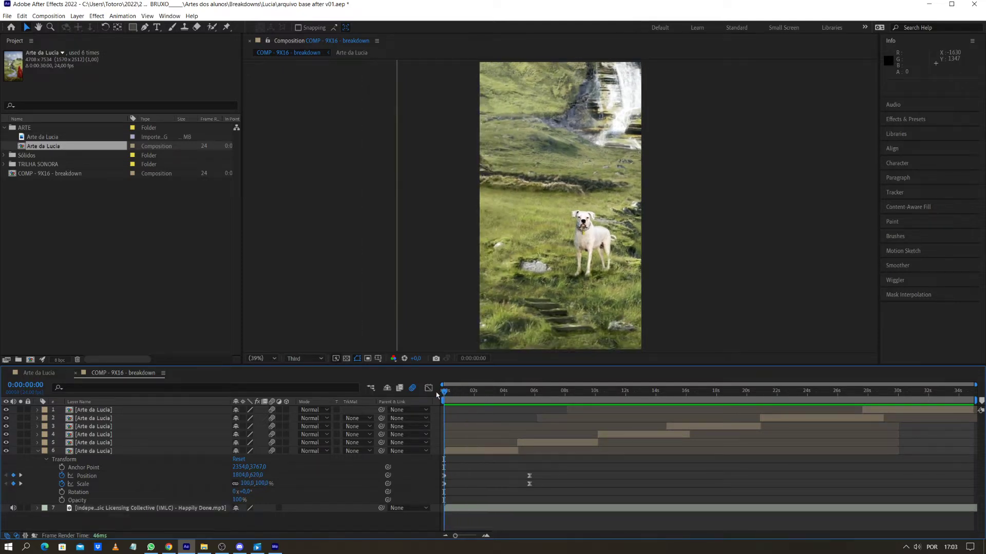
mouse_move(479, 396)
mouse_down()
mouse_move(527, 396)
mouse_move(483, 395)
mouse_up()
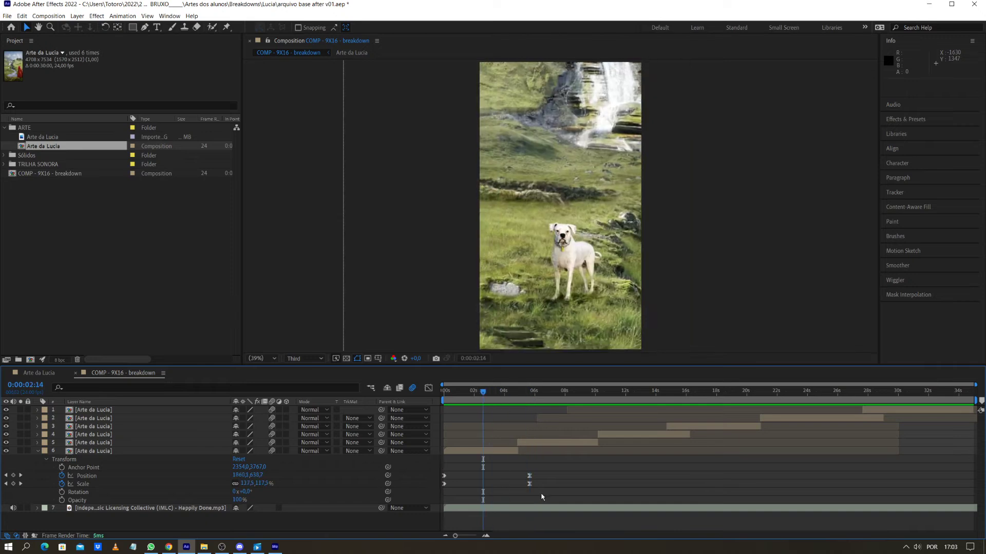
drag(513, 467, 538, 494)
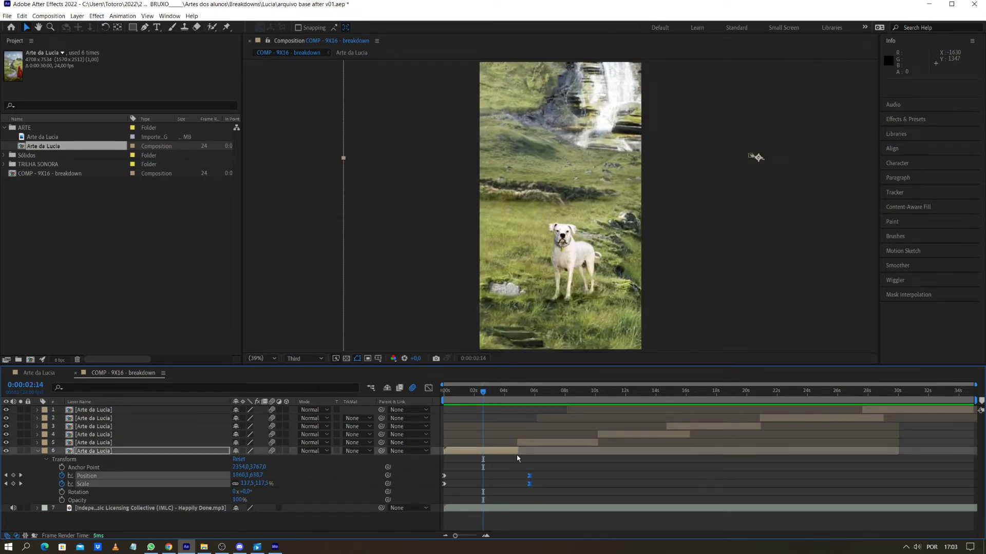
key(F2)
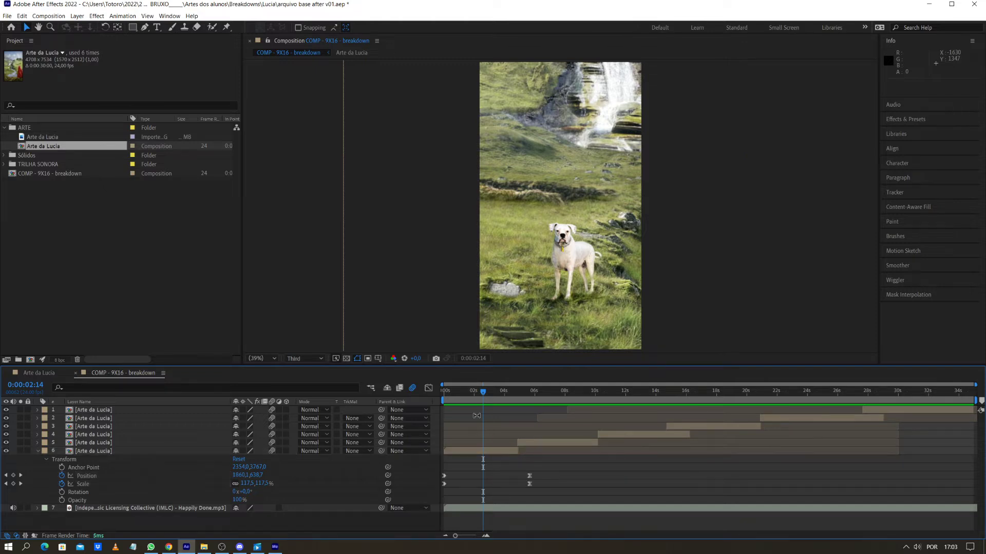
drag(476, 395, 439, 390)
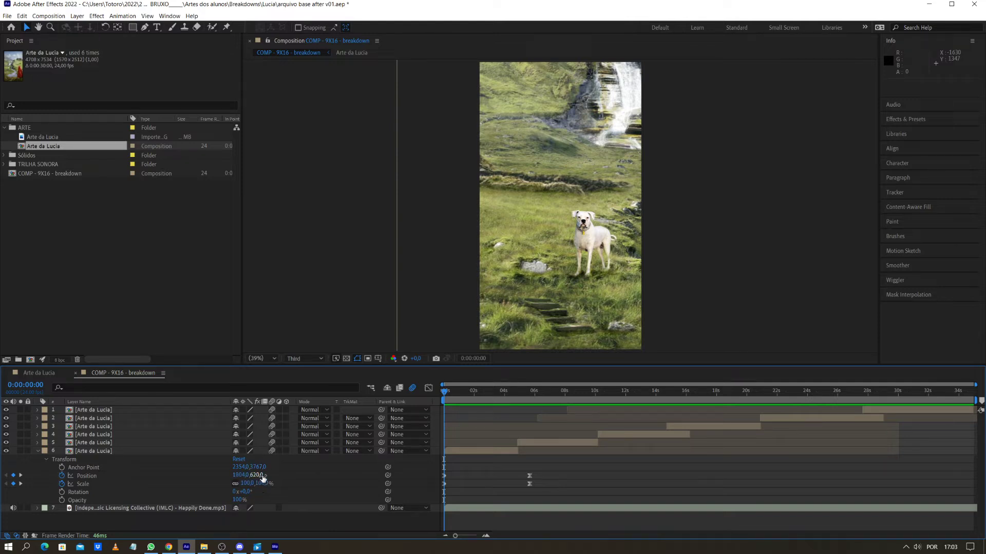
Preview the first shot up to its cut, scrub back through it, and return the current time to 0:00:00:00
key(space)
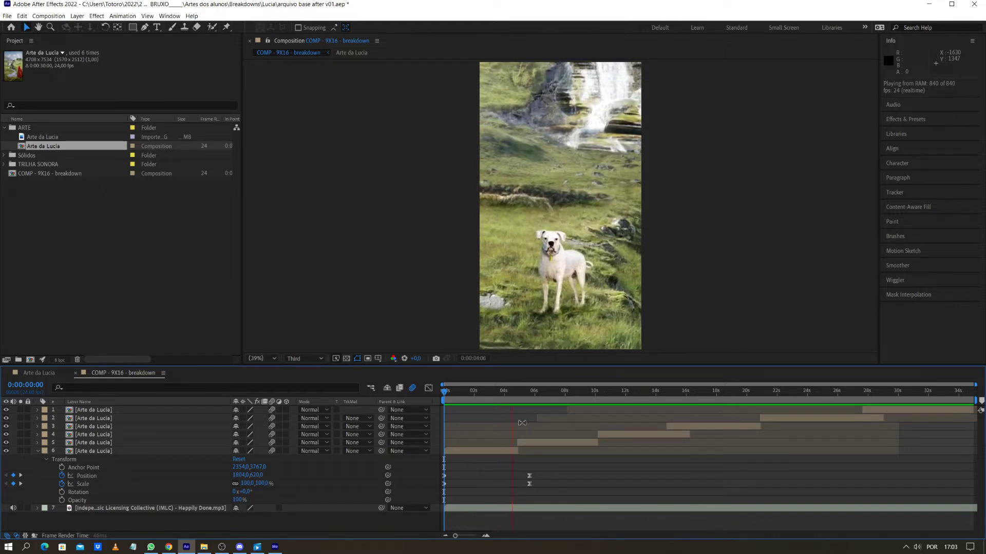
key(space)
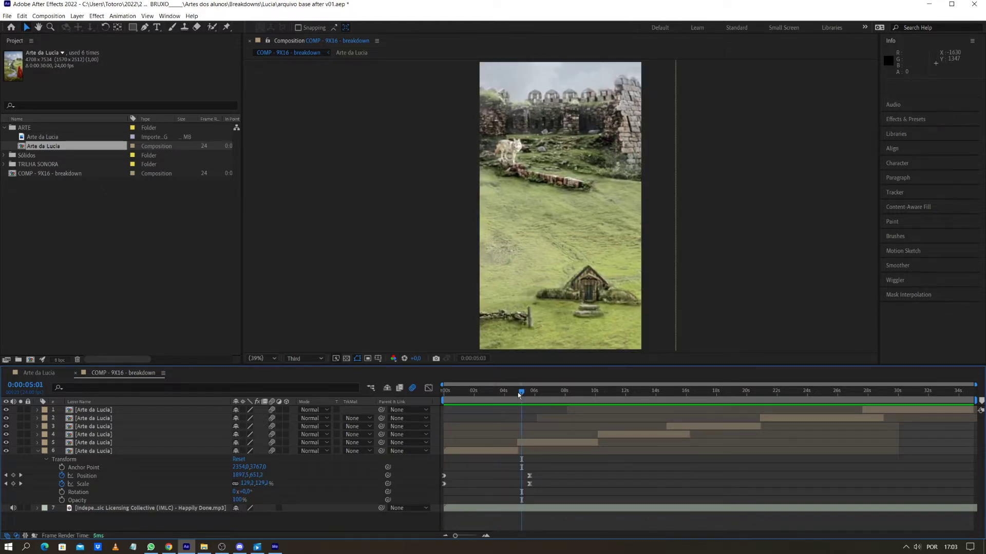
drag(519, 392, 502, 392)
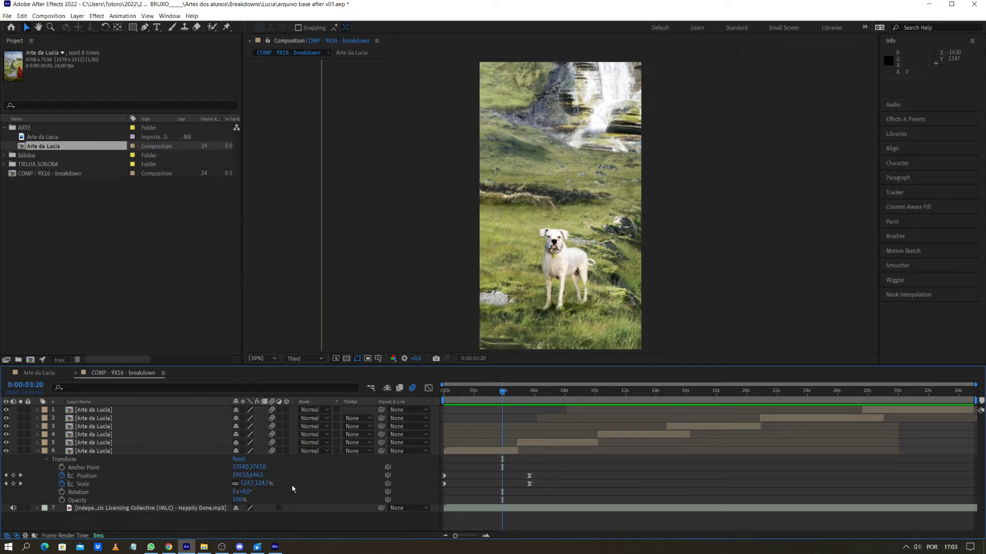
drag(503, 390, 383, 420)
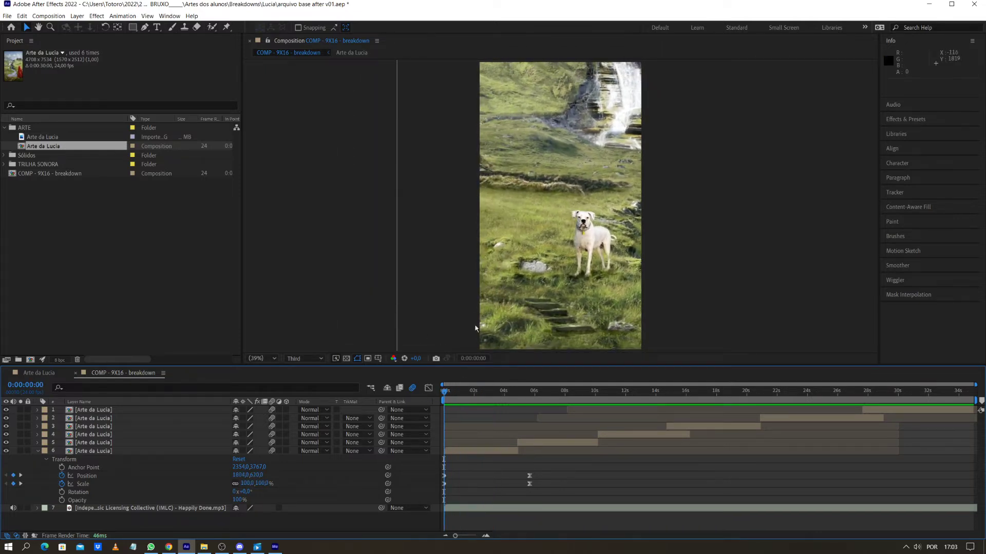
Duplicate artwork layer 6 and hide artwork layers 1 to 5
click(115, 451)
key(ctrl+d)
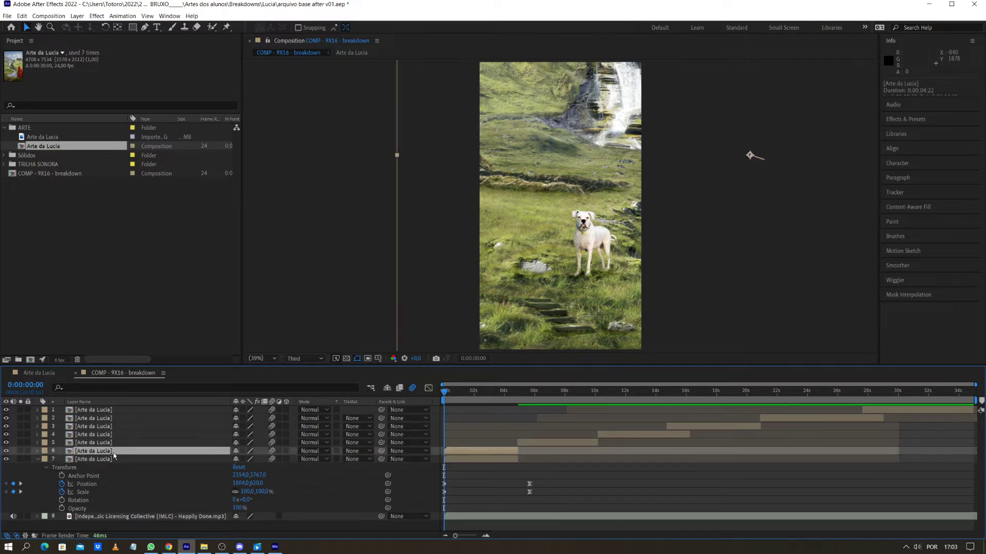
drag(6, 443, 5, 410)
click(39, 451)
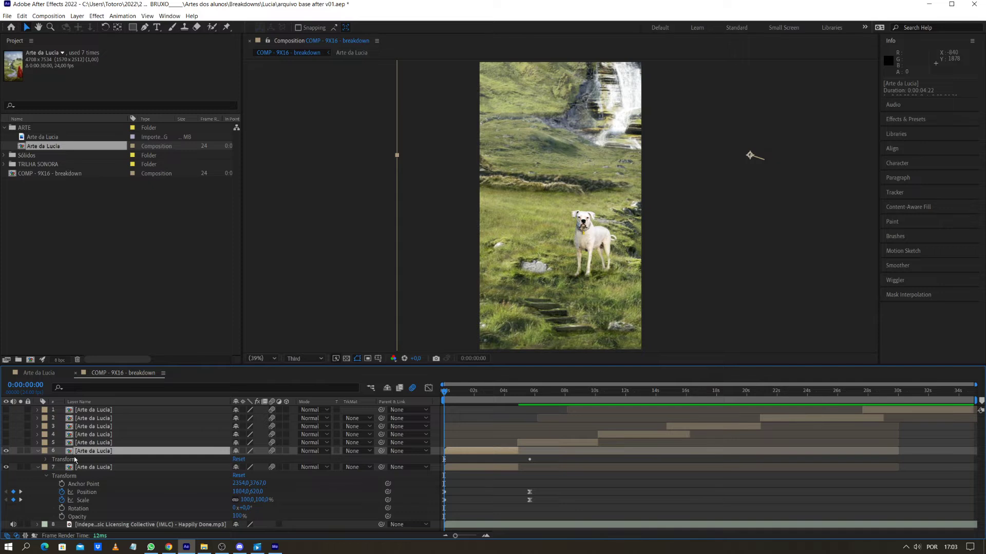
click(37, 452)
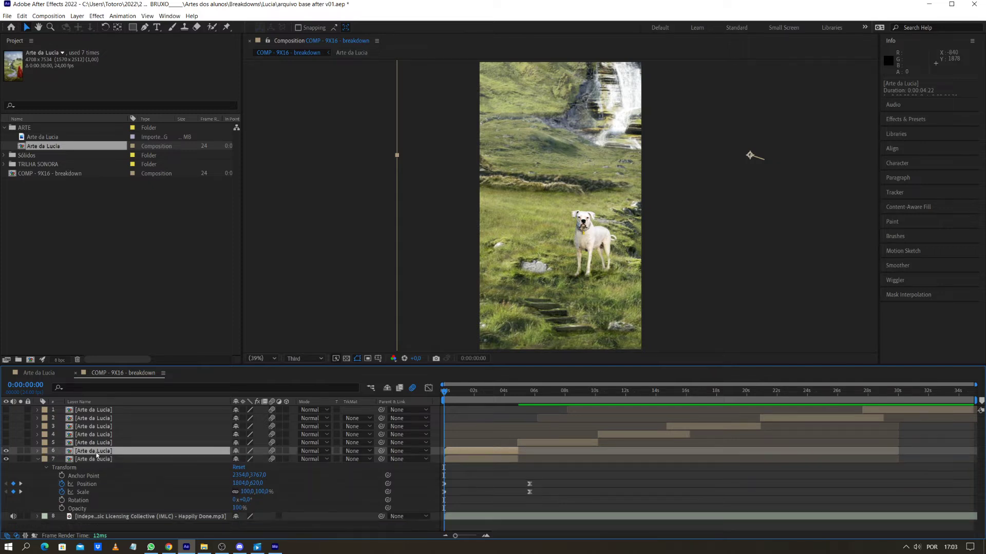
Delete the duplicated artwork layer and check the Duplicate command among the editing commands
key(Delete)
click(102, 452)
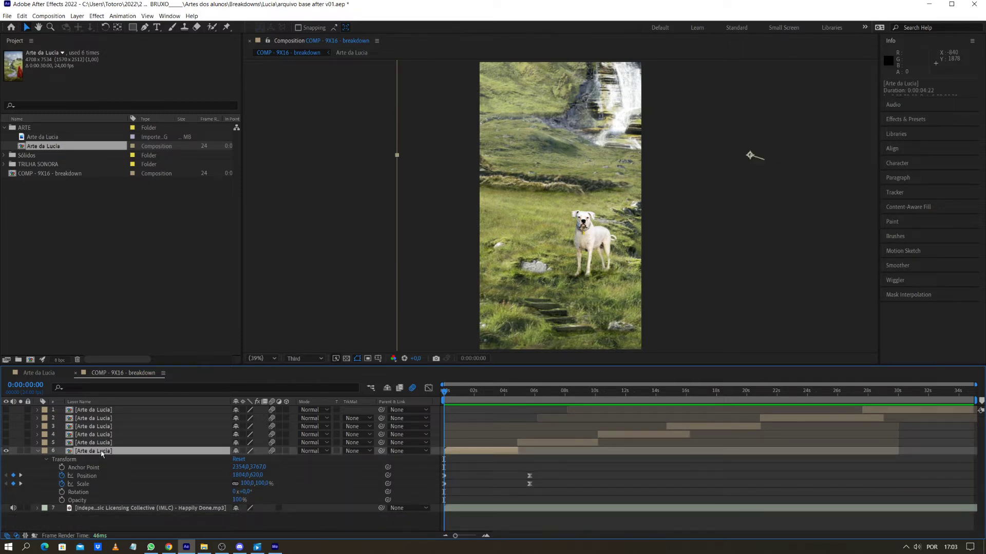
click(22, 16)
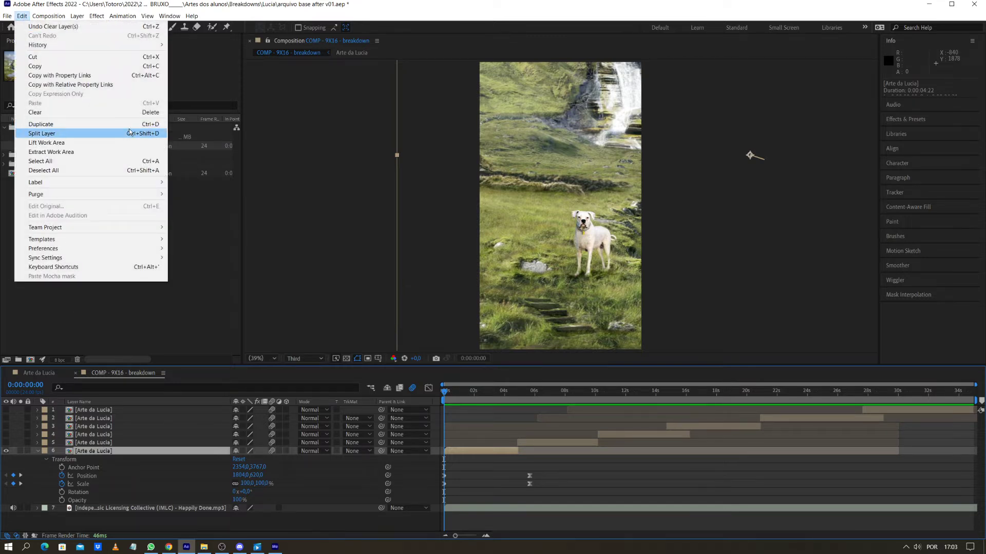
click(158, 386)
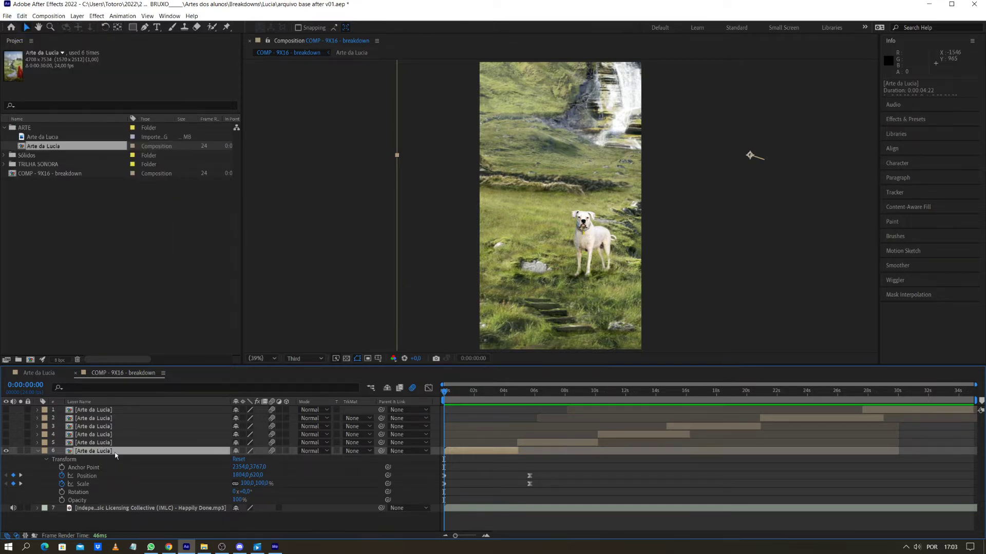
Duplicate artwork layer 6 with the copy's Transform properties expanded, and collapse and hide the original below it
key(ctrl+d)
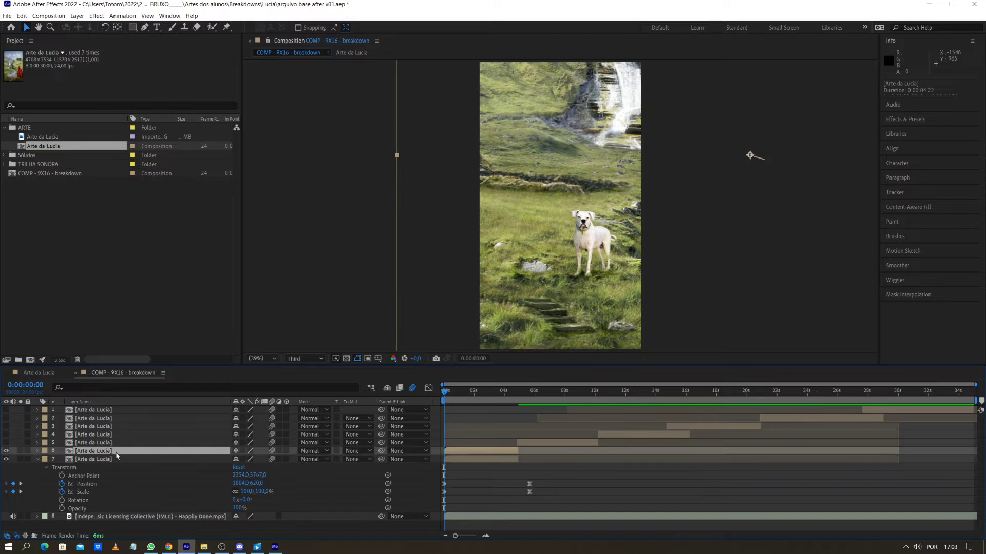
click(37, 451)
click(47, 460)
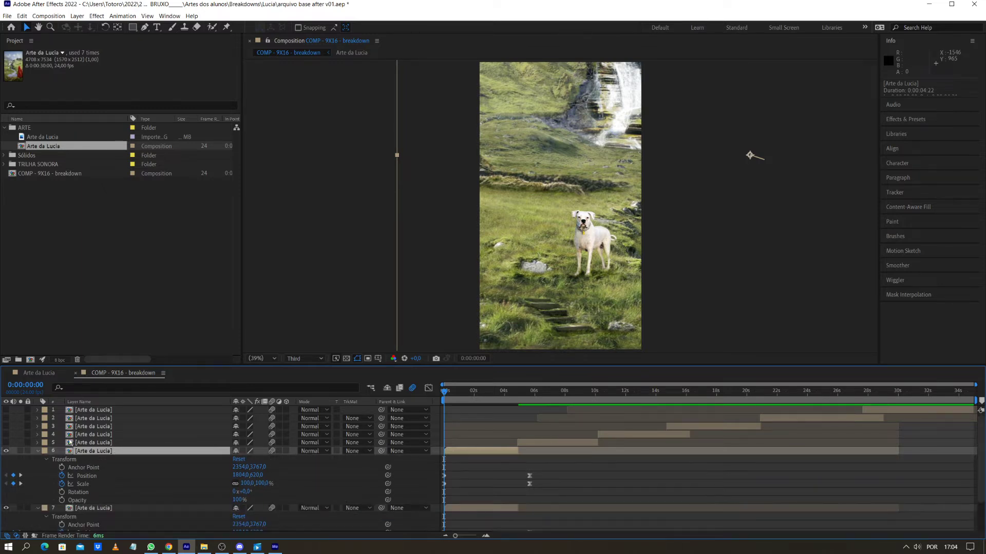
scroll(72, 444, down, 2)
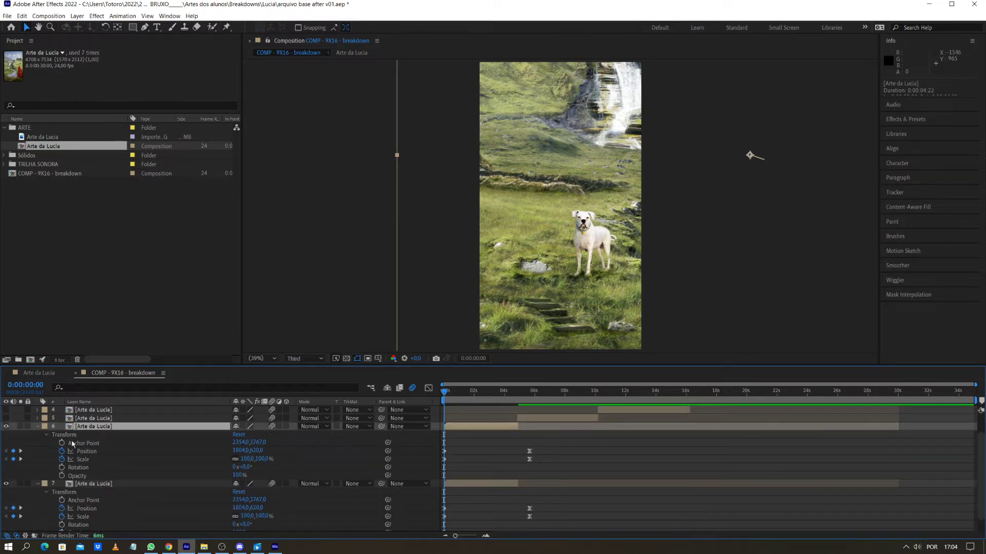
click(38, 484)
click(6, 508)
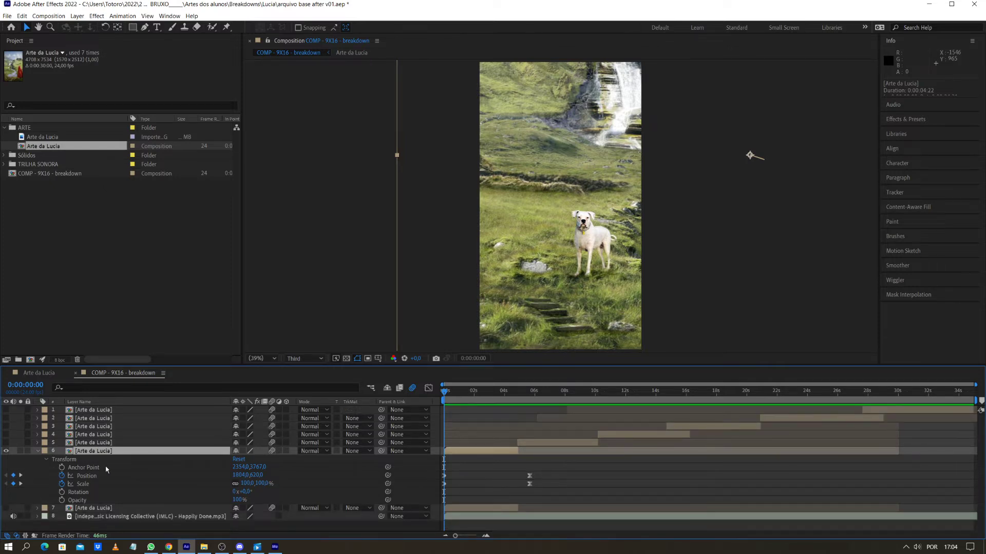
Reset the Transform values of the duplicated artwork layer
click(243, 460)
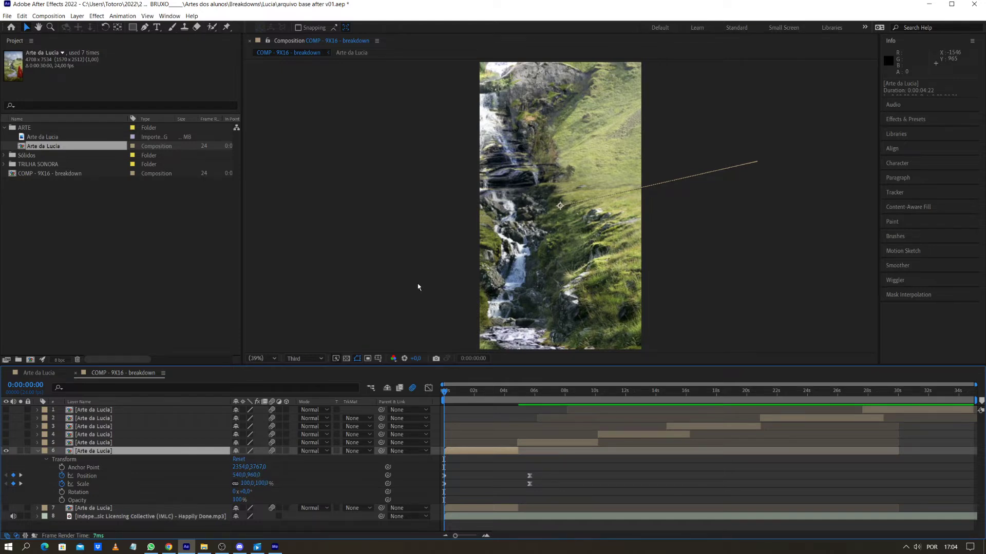
key(comma)
key(comma)
key(comma)
key(comma)
key(comma)
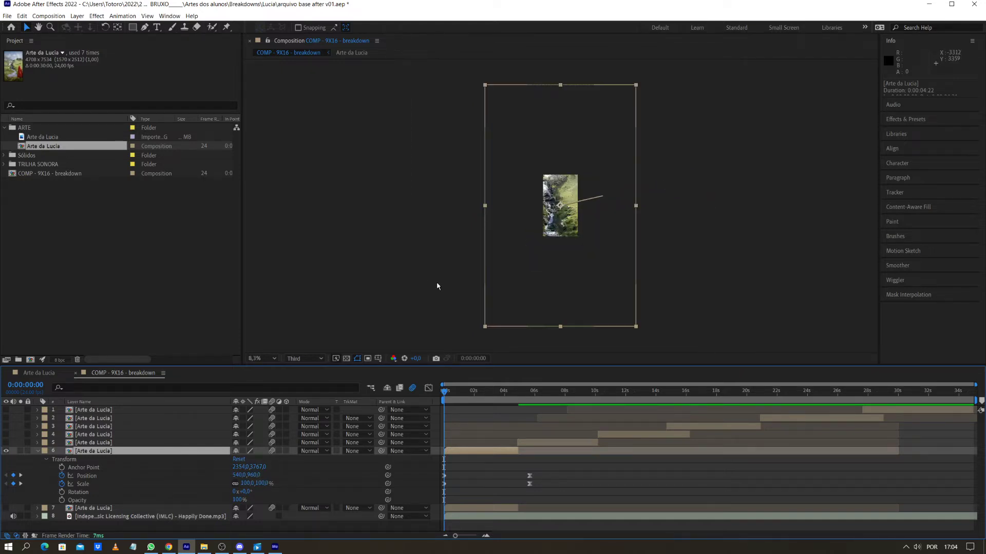
Compare the artwork layer's full bounds with the vertical composition frame at several magnifications
key(period)
key(period)
key(period)
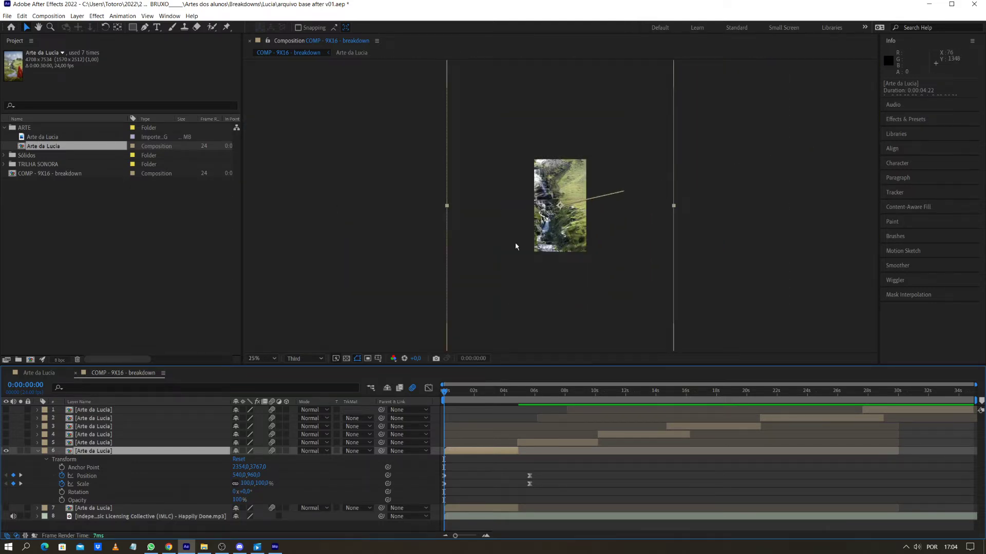
key(comma)
key(comma)
key(comma)
key(period)
key(comma)
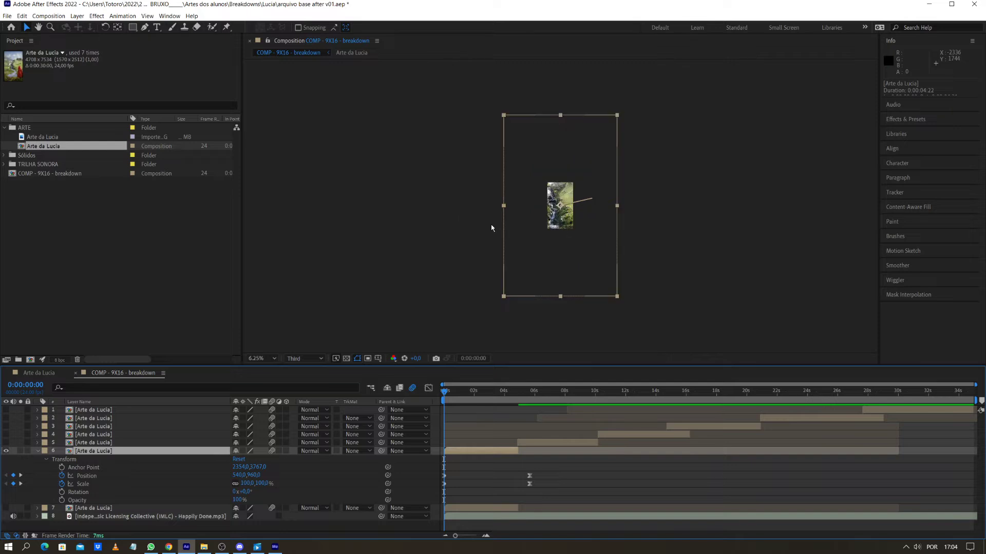
key(comma)
key(period)
key(period)
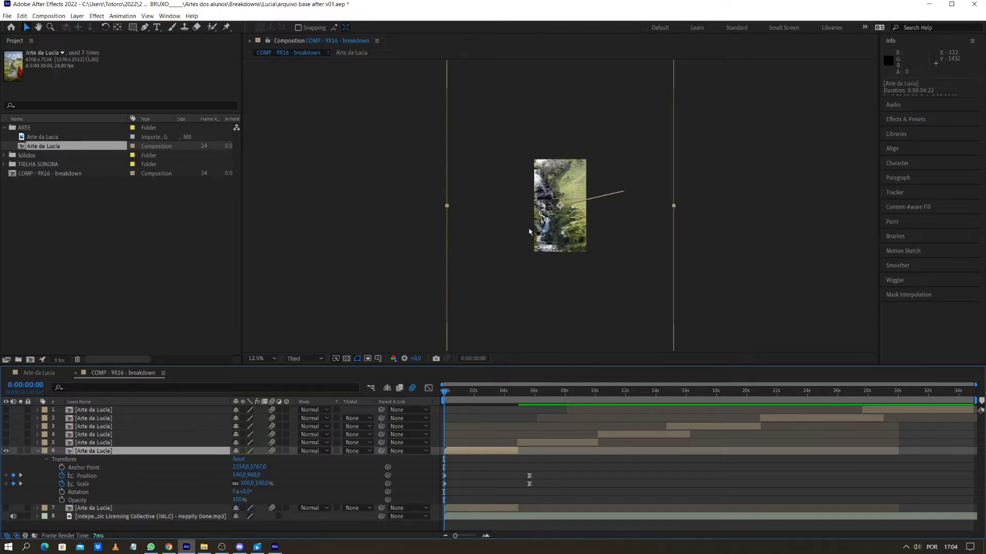
key(comma)
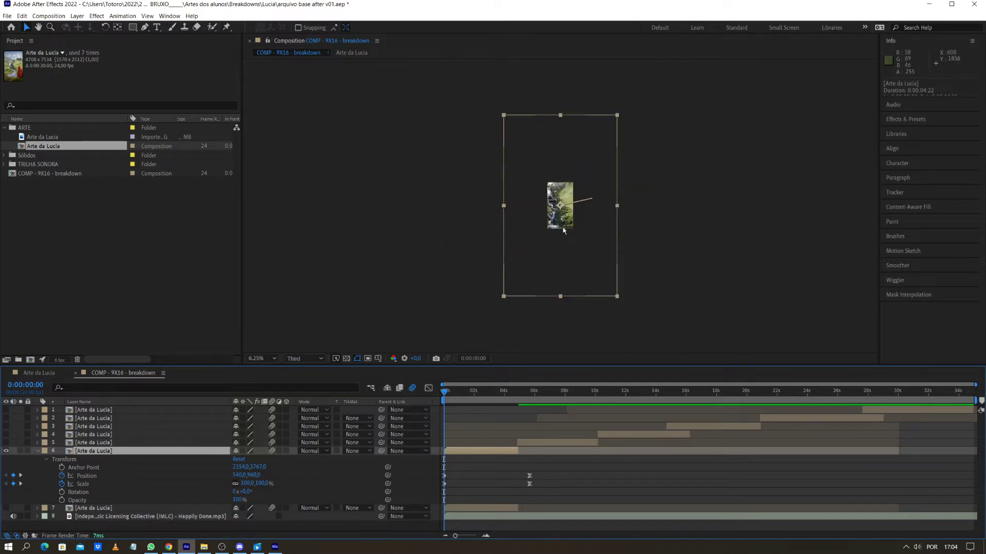
Try moving the artwork freehand relative to the composition frame, and undo the move
drag(557, 272, 583, 283)
drag(495, 282, 549, 254)
key(ctrl+z)
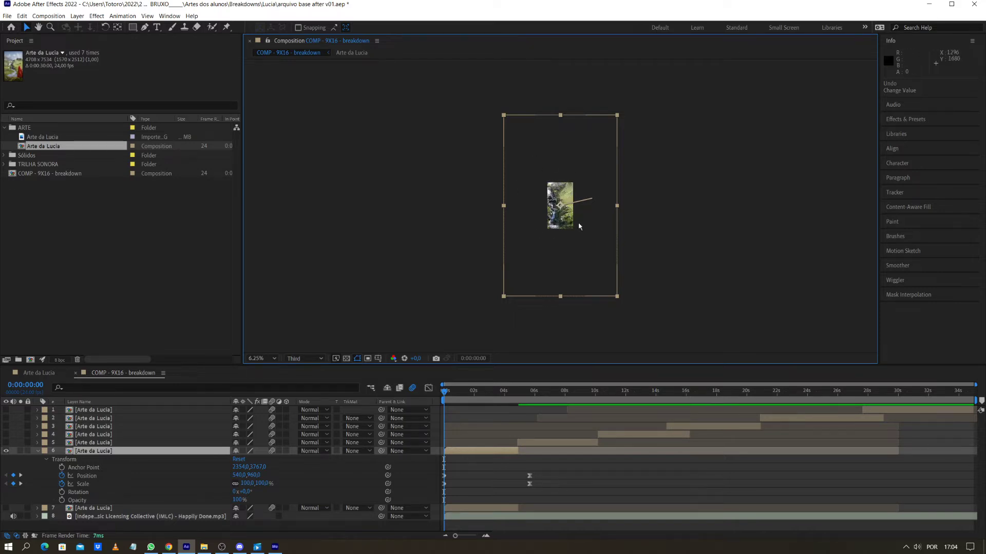
Reposition the duplicated artwork to about 1664, 348 so the white dog is framed in the composition
key(period)
key(period)
key(period)
key(comma)
key(comma)
key(period)
drag(563, 248, 674, 187)
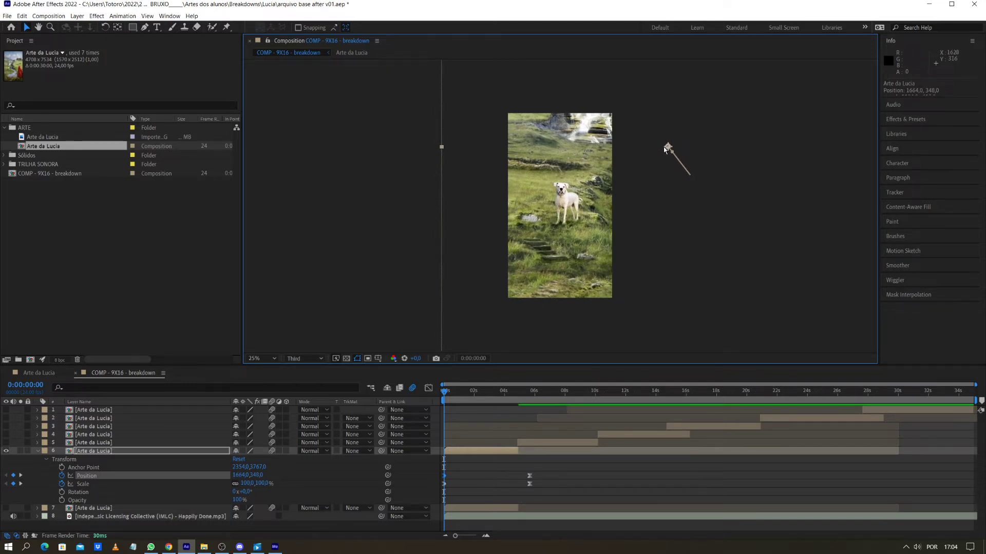
Shift the duplicated layer's Anchor Point to about 1244, 4320 and reframe the dog by moving the artwork to about 564, 652
drag(262, 471, 2, 488)
drag(566, 238, 507, 260)
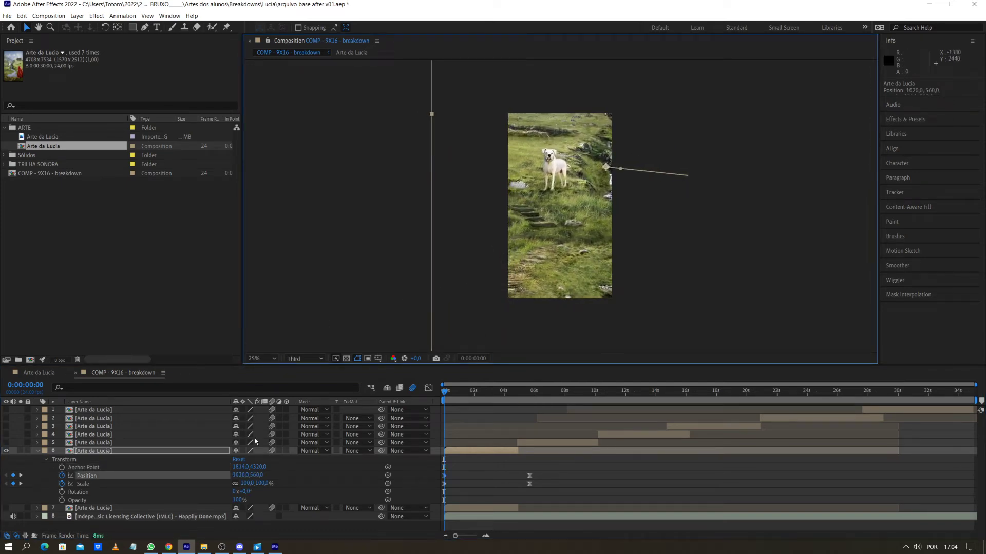
drag(242, 471, 2, 505)
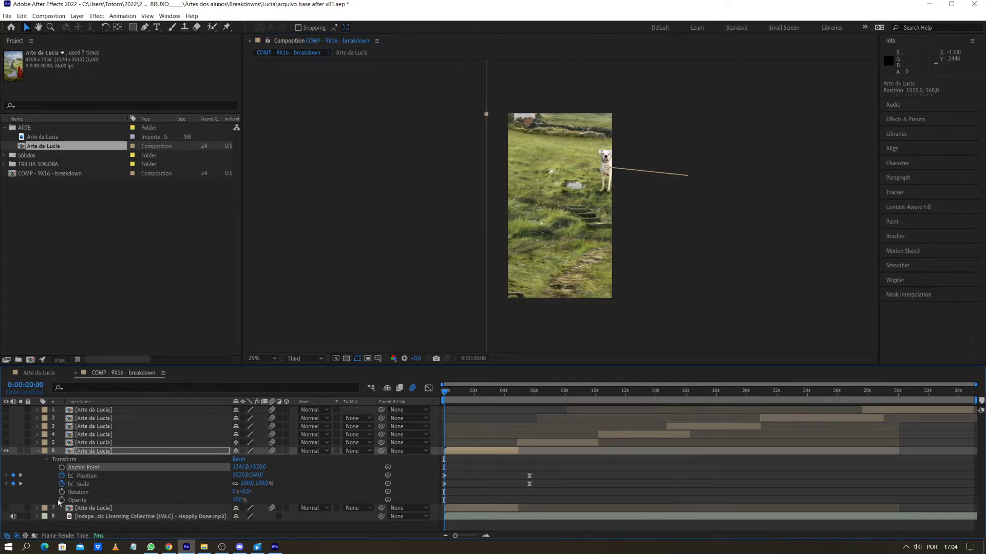
drag(559, 259, 510, 288)
mouse_move(575, 201)
mouse_down()
mouse_move(479, 176)
mouse_move(567, 199)
mouse_up()
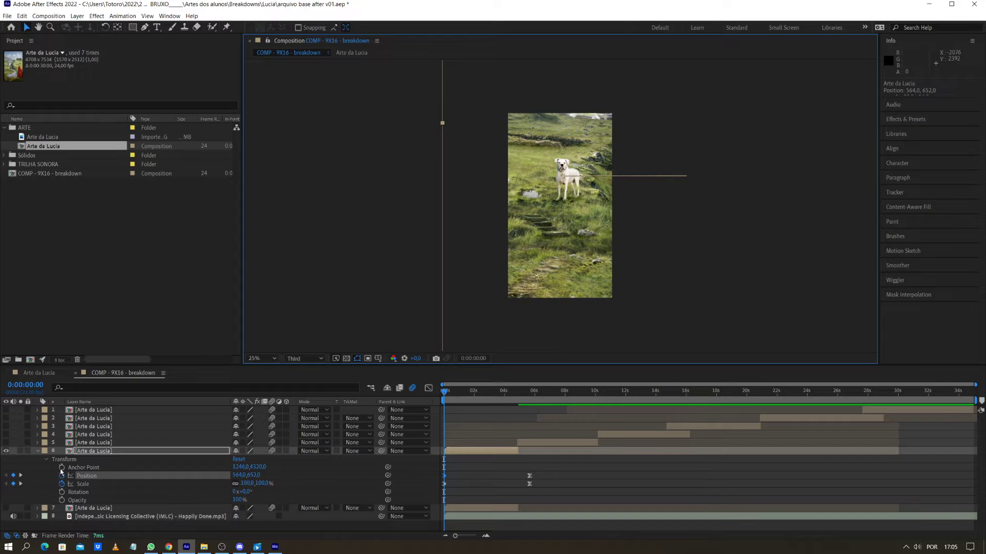
Enable Anchor Point keyframing at 0:00 on the duplicated artwork layer and delete its old Position and Scale keyframes past the shot's end
click(61, 468)
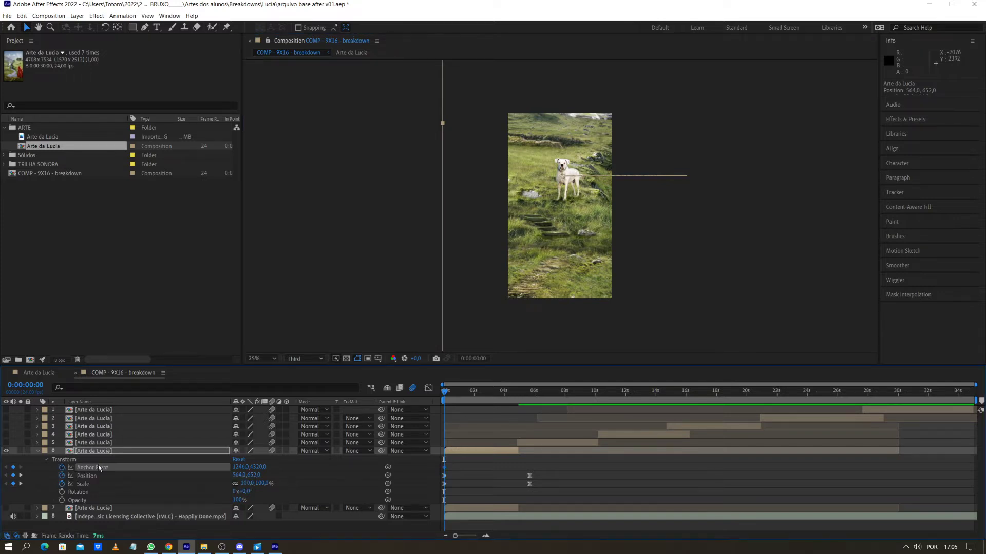
drag(453, 495, 543, 473)
key(ctrl+c)
key(ctrl+v)
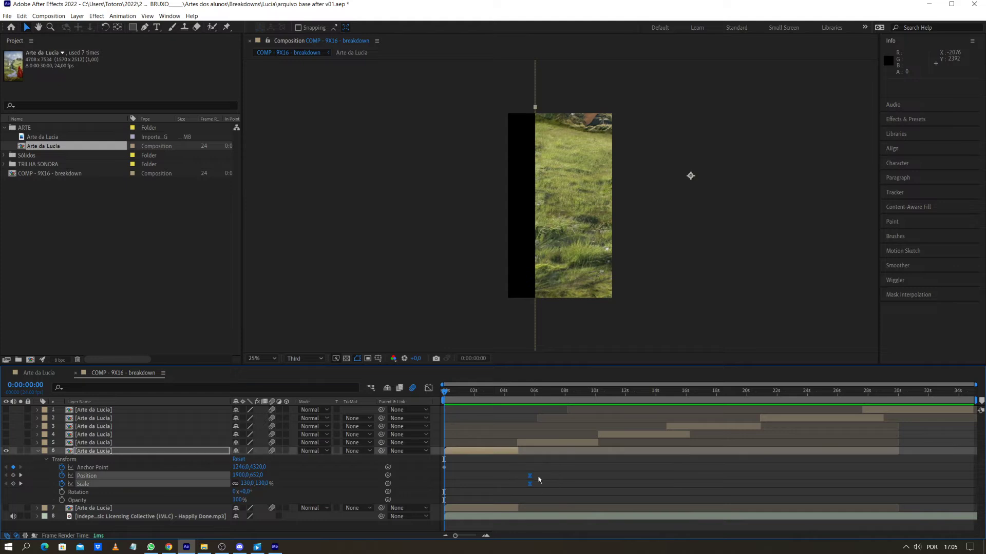
key(ctrl+z)
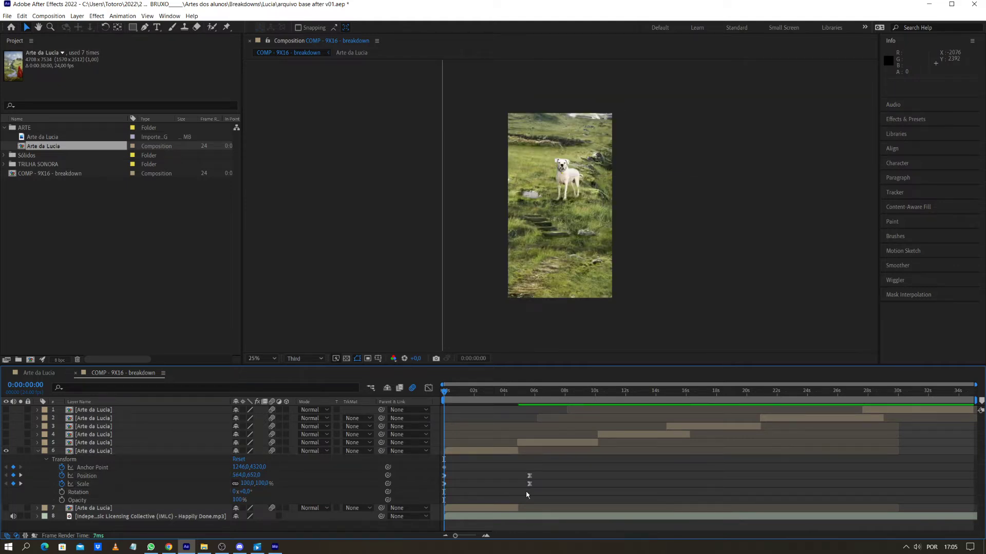
click(489, 458)
drag(447, 393, 443, 393)
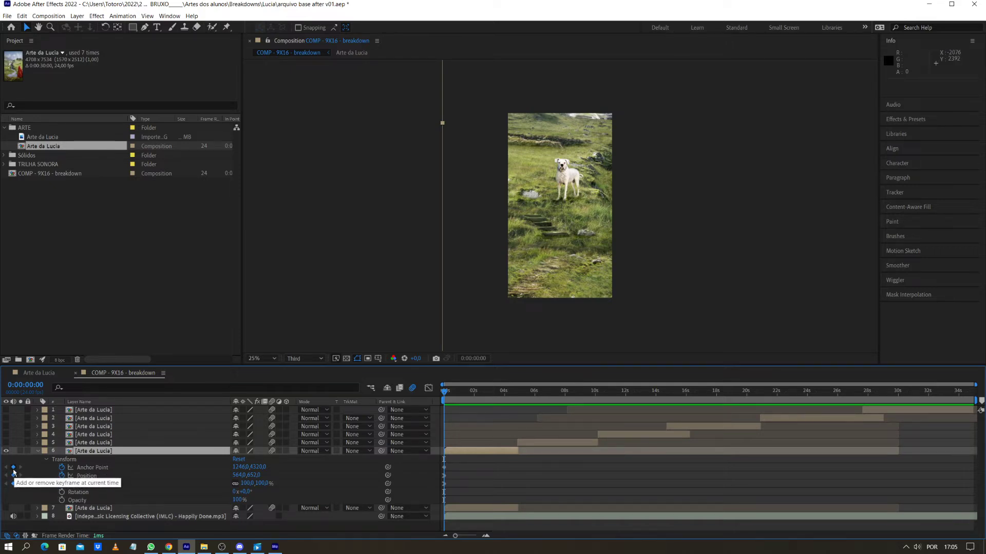
Add Position and Scale keyframes at 0:00:04:01 on the duplicated layer and set the Scale there to 130%
drag(443, 392, 505, 397)
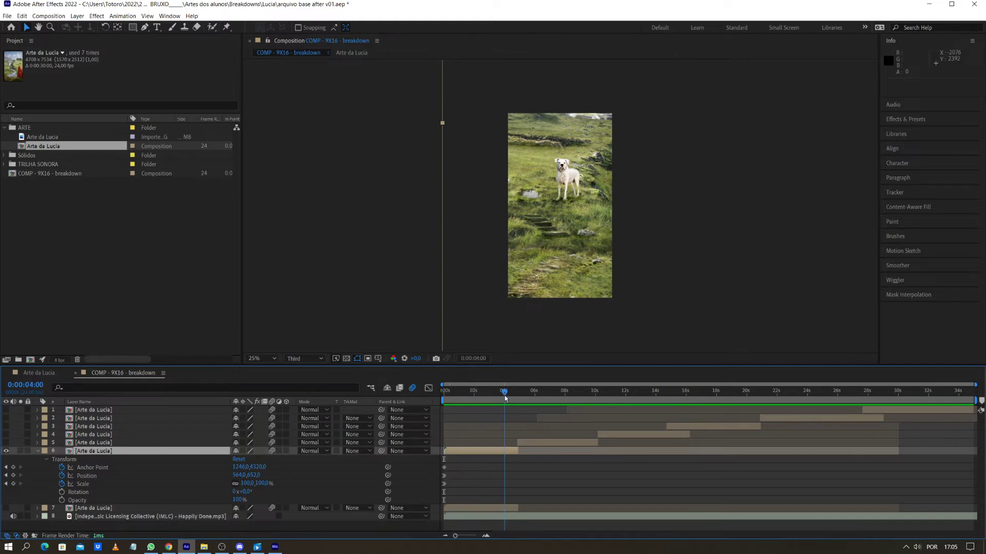
click(14, 476)
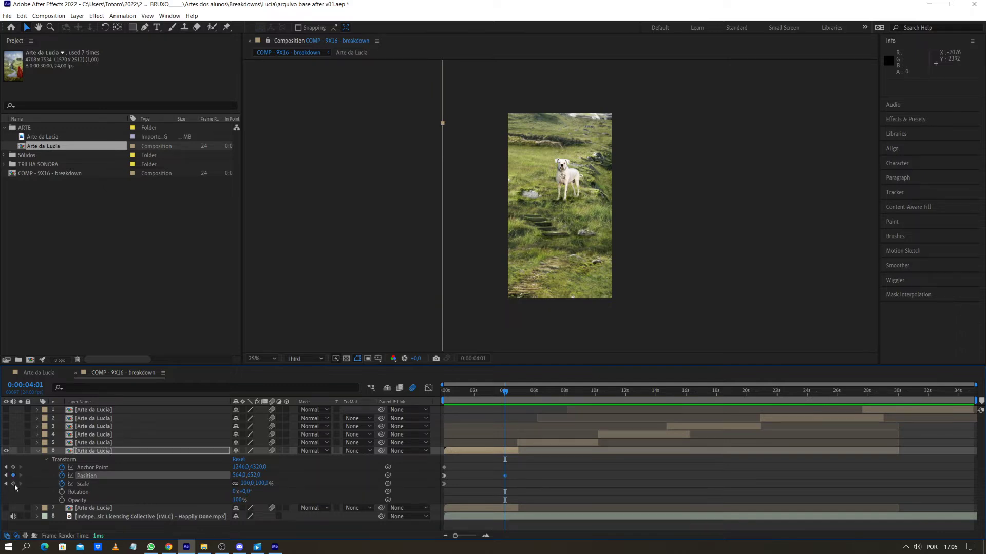
click(14, 484)
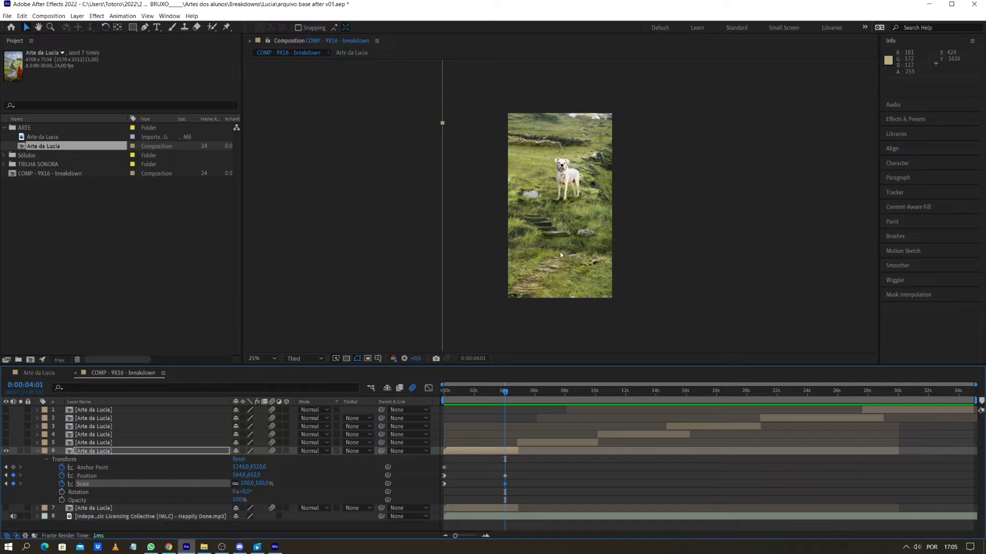
click(262, 484)
text(130)
key(Return)
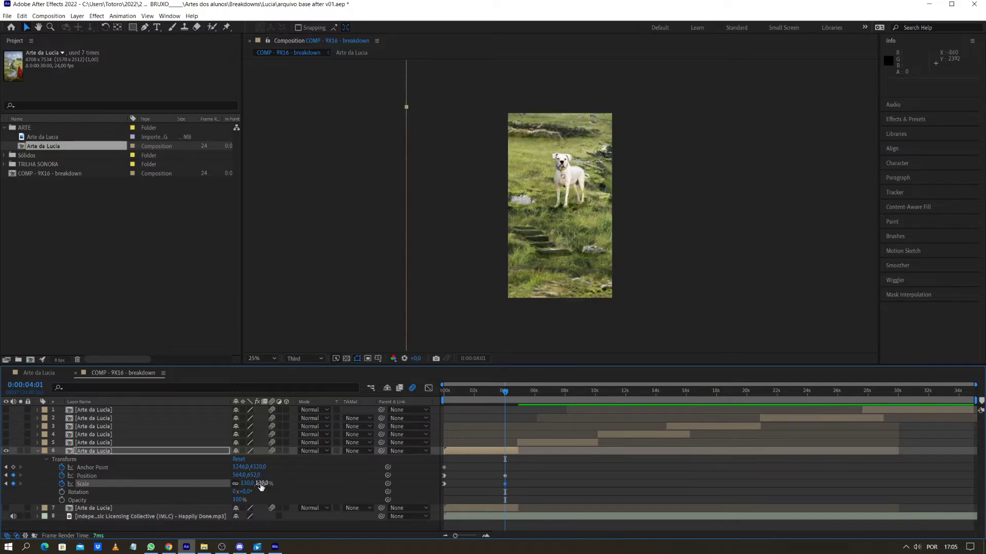
click(263, 483)
key(Return)
Preview the move and shift the second Position and Scale keyframes to 0:00:04:21, at the end of the layer
drag(504, 392, 442, 394)
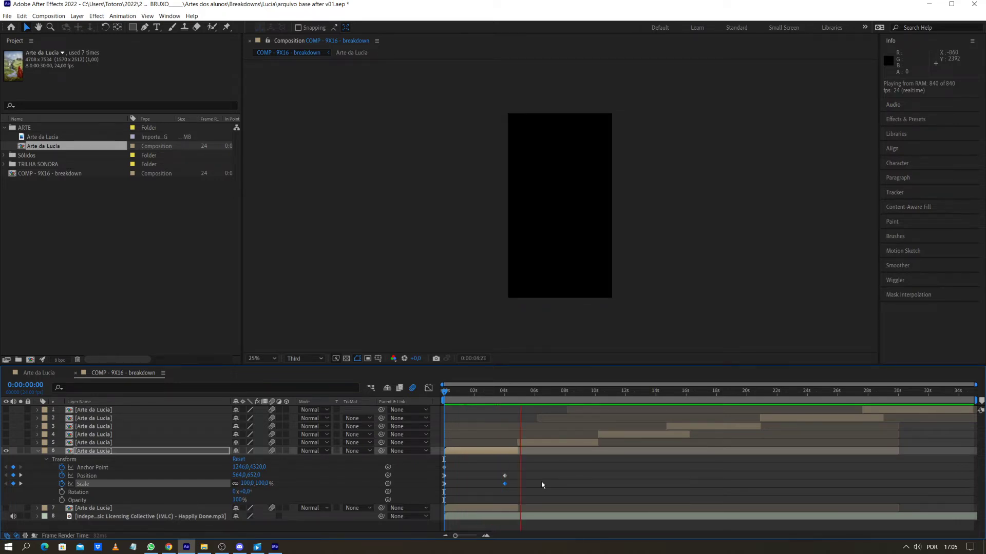
mouse_move(506, 390)
mouse_down()
mouse_move(497, 393)
mouse_move(517, 399)
mouse_move(507, 399)
mouse_up()
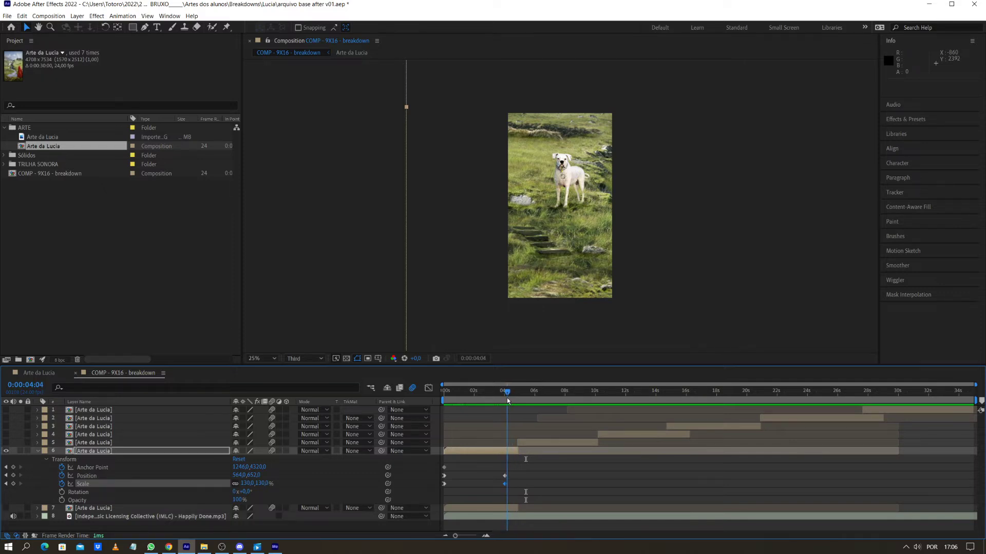
drag(491, 467, 520, 477)
mouse_move(507, 394)
mouse_down()
mouse_move(523, 396)
mouse_move(505, 404)
mouse_up()
key(space)
key(space)
drag(523, 395, 500, 393)
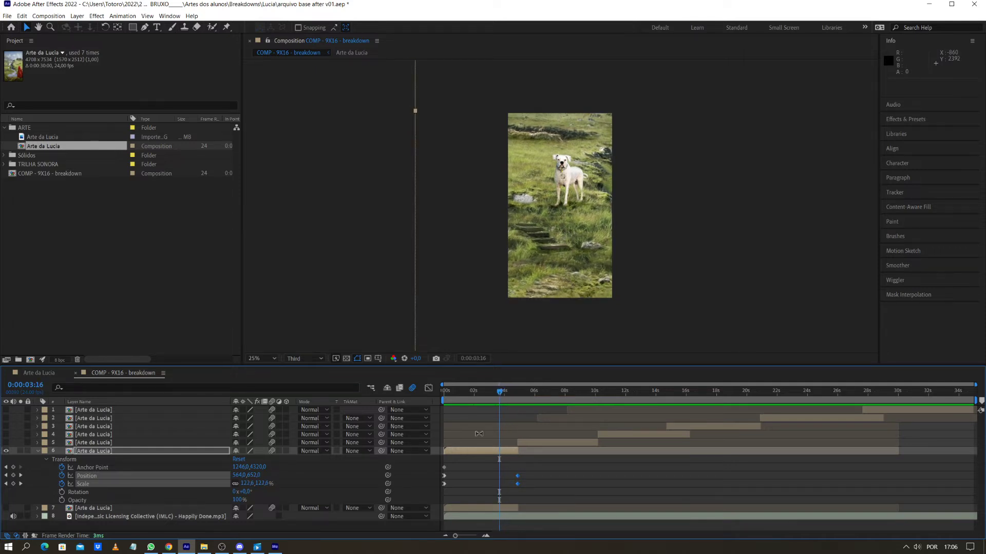
Convert the Position and Scale keyframes at 0:00 to linear interpolation, matching the keyframes at the shot's end
click(461, 485)
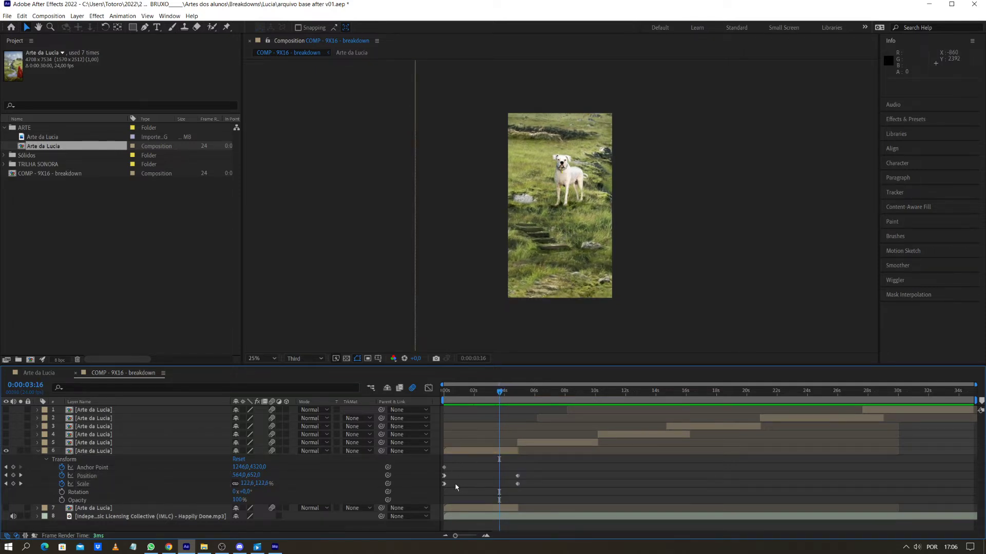
click(517, 475)
click(517, 484)
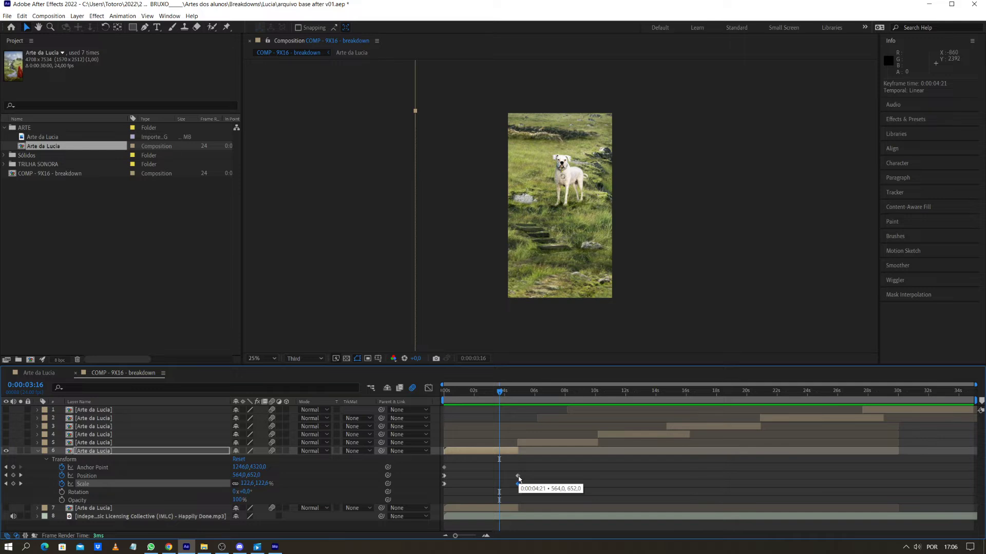
click(444, 476)
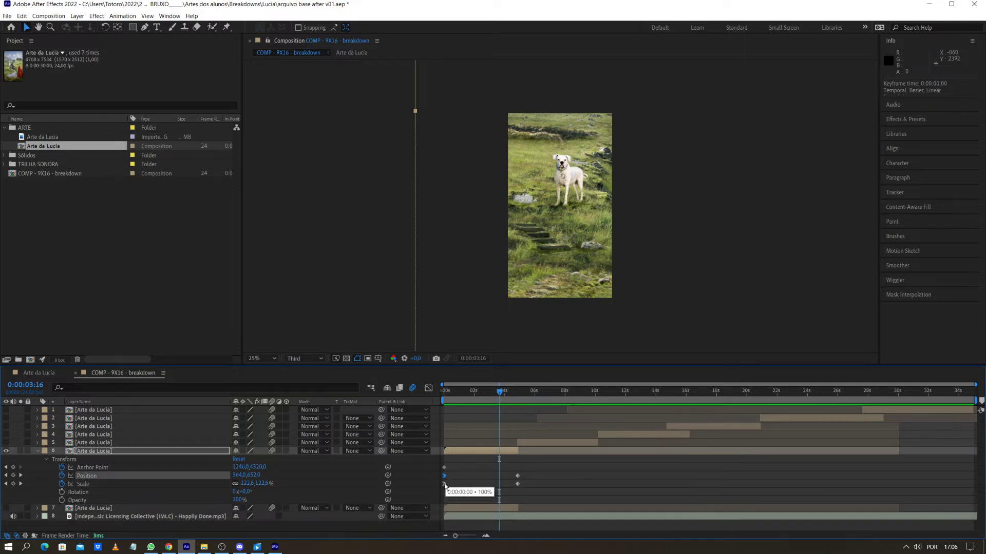
click(444, 484)
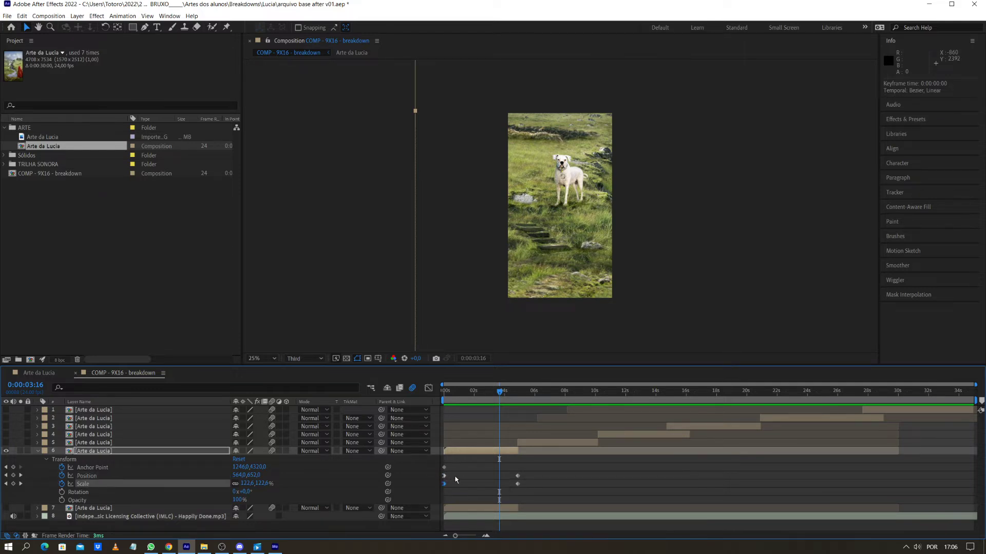
click(444, 476)
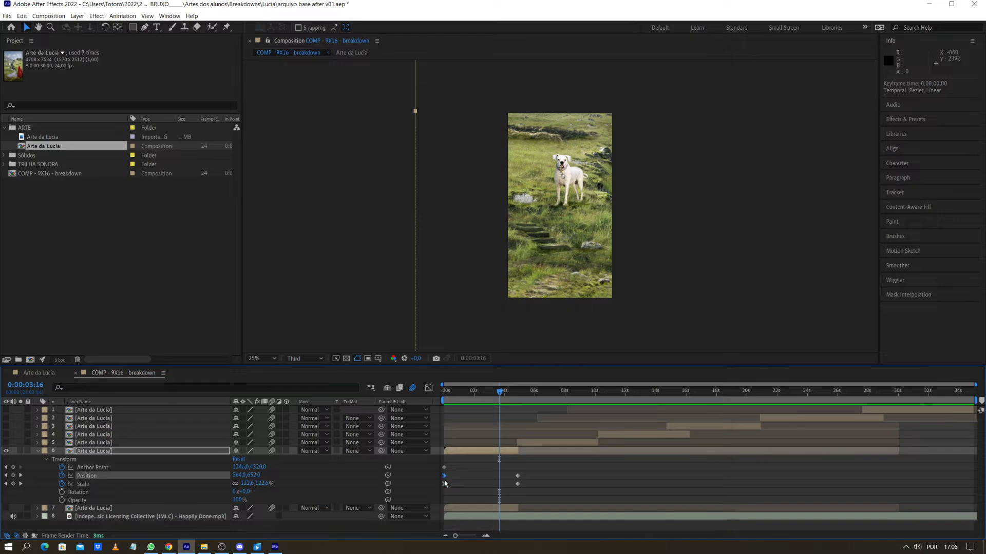
mouse_move(445, 479)
click(445, 484)
mouse_move(446, 479)
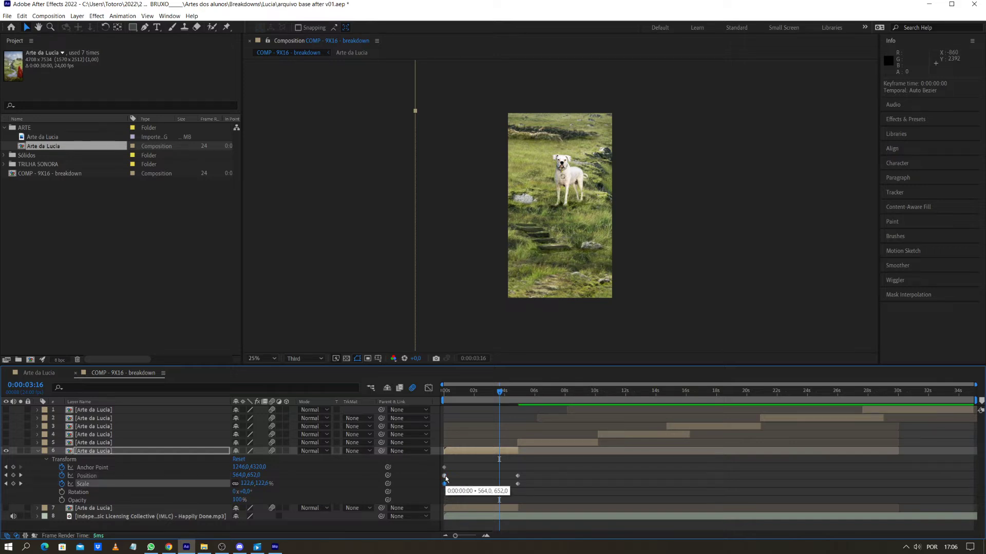
click(445, 477)
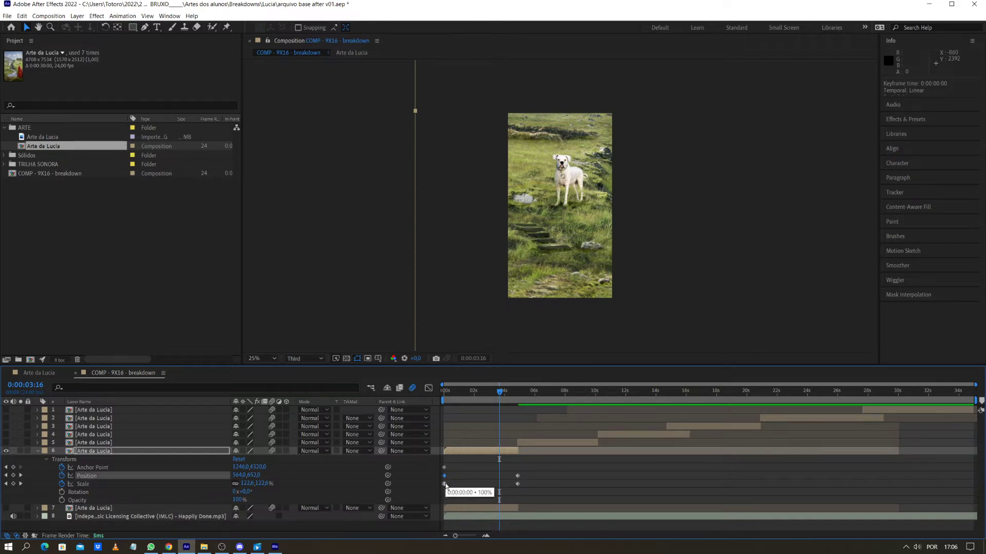
click(445, 485)
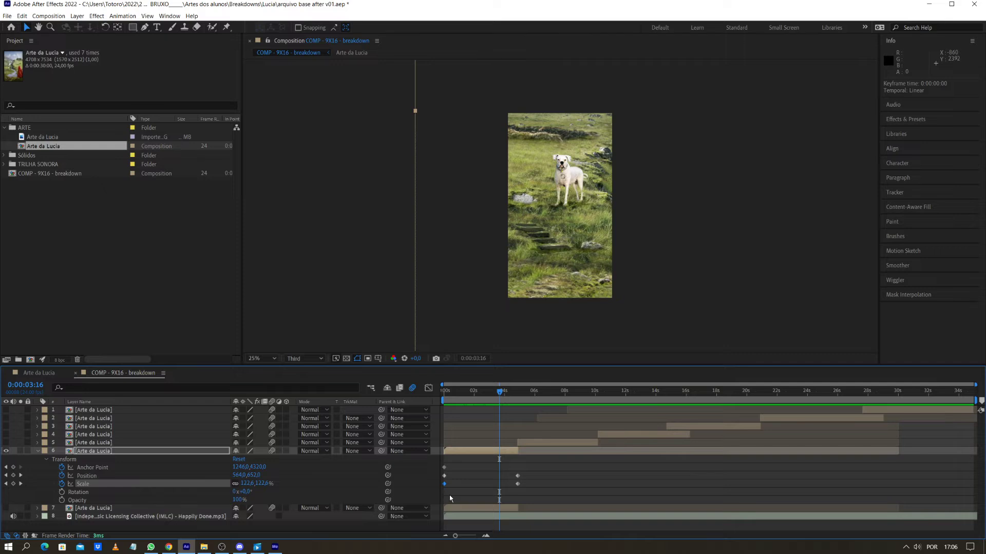
click(443, 481)
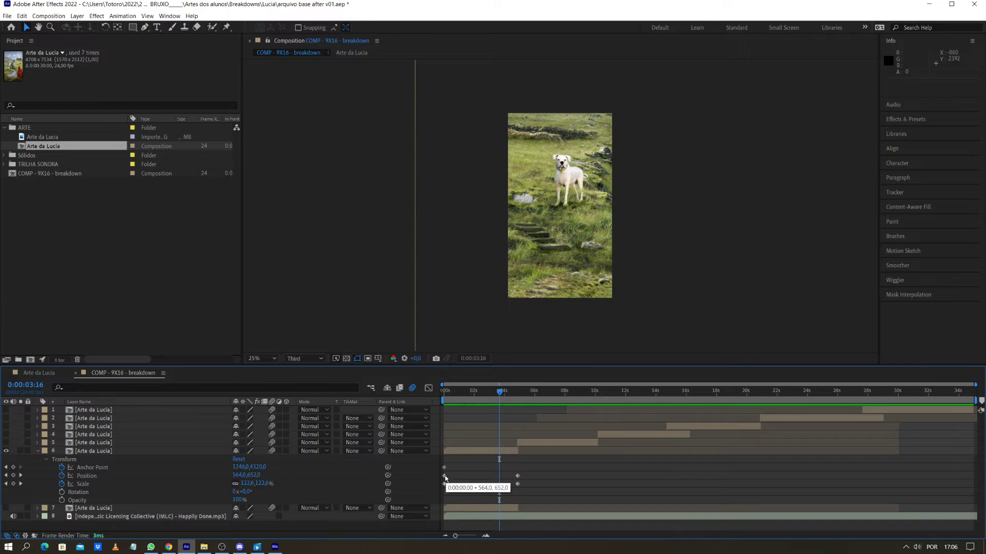
Play back the dog shot from the start to review the linear zoom
drag(478, 398, 437, 392)
key(space)
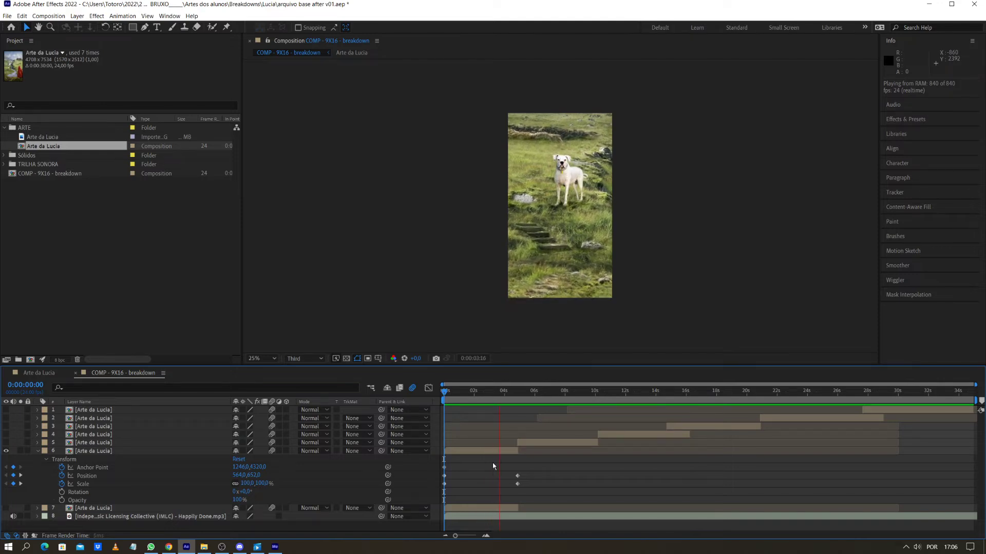
key(space)
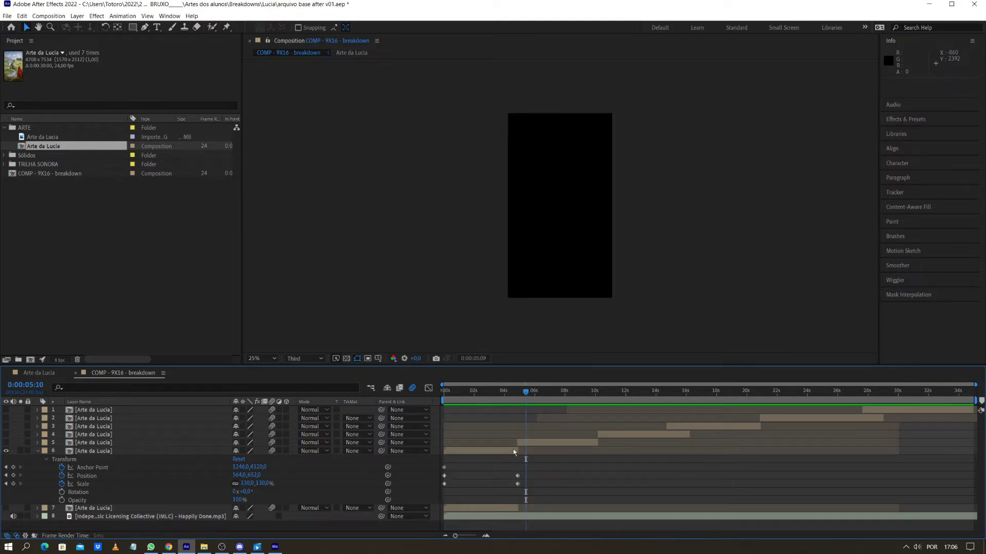
drag(512, 396, 433, 395)
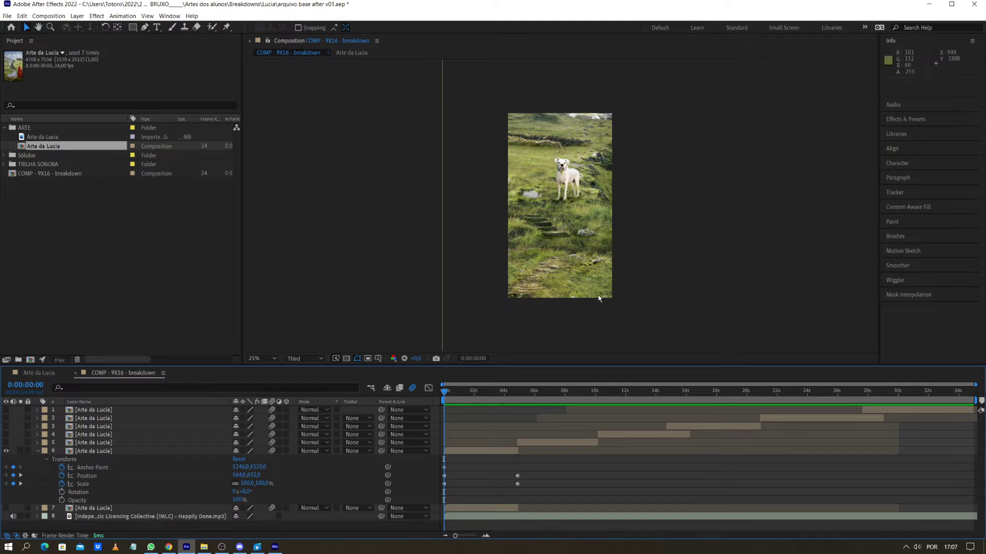
Examine the duplicated artwork's bounds and the dog's framing against the composition frame at several magnifications
key(comma)
drag(553, 302, 509, 341)
drag(444, 390, 523, 391)
key(comma)
key(comma)
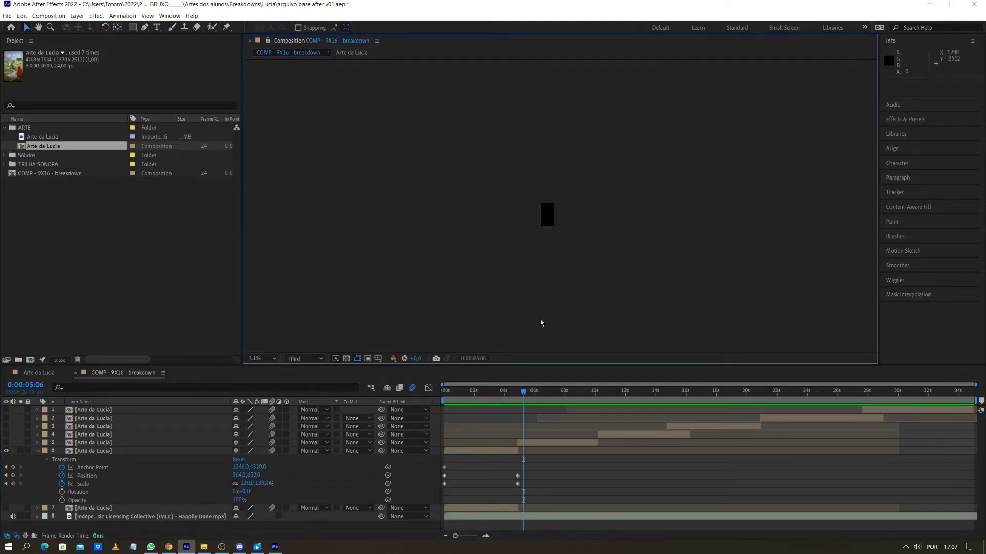
click(149, 451)
key(period)
key(period)
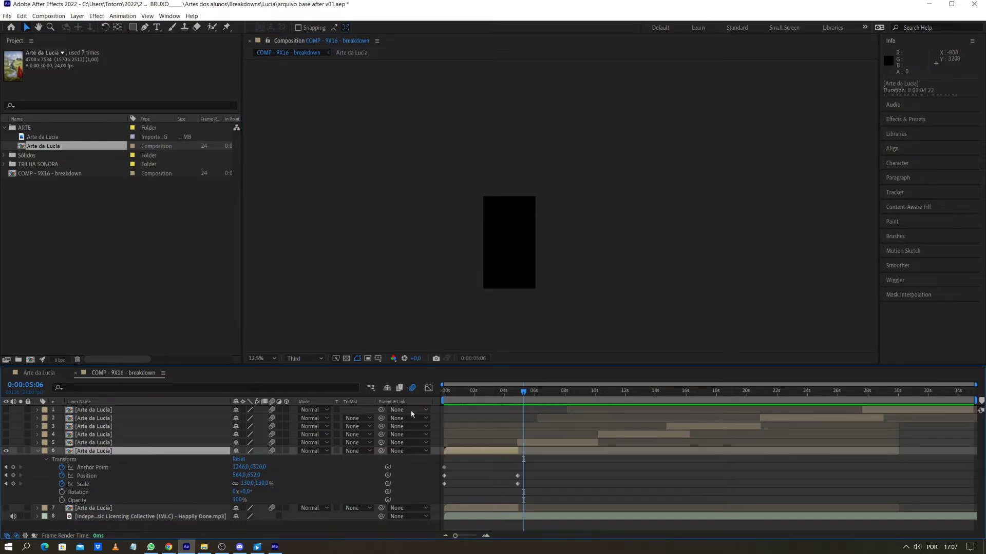
click(473, 396)
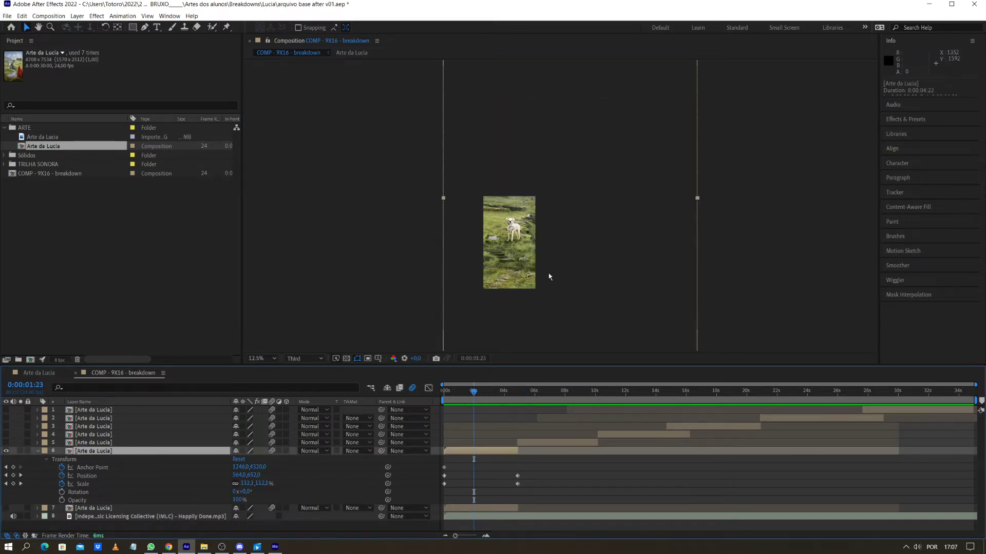
key(period)
key(period)
scroll(522, 285, up, 2)
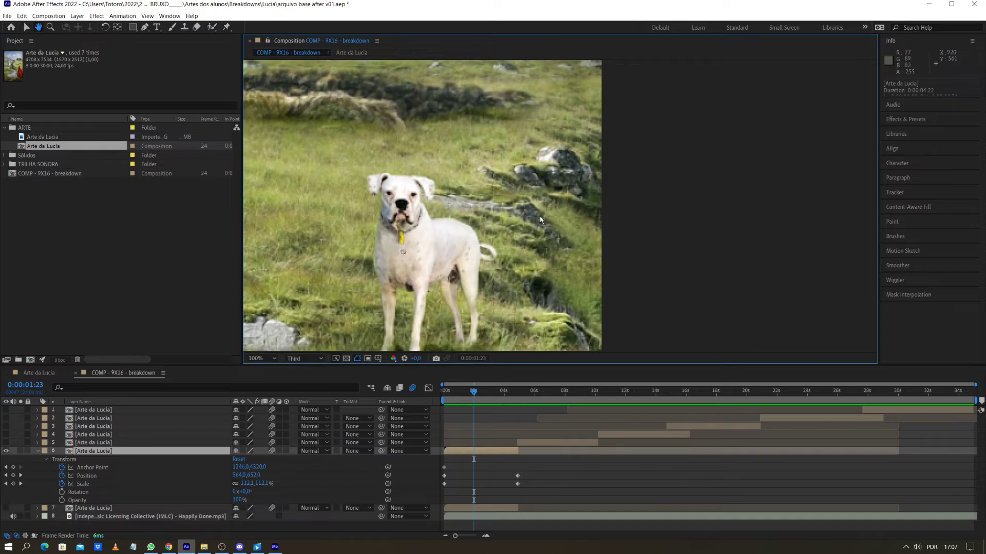
scroll(573, 218, up, 2)
scroll(518, 244, down, 6)
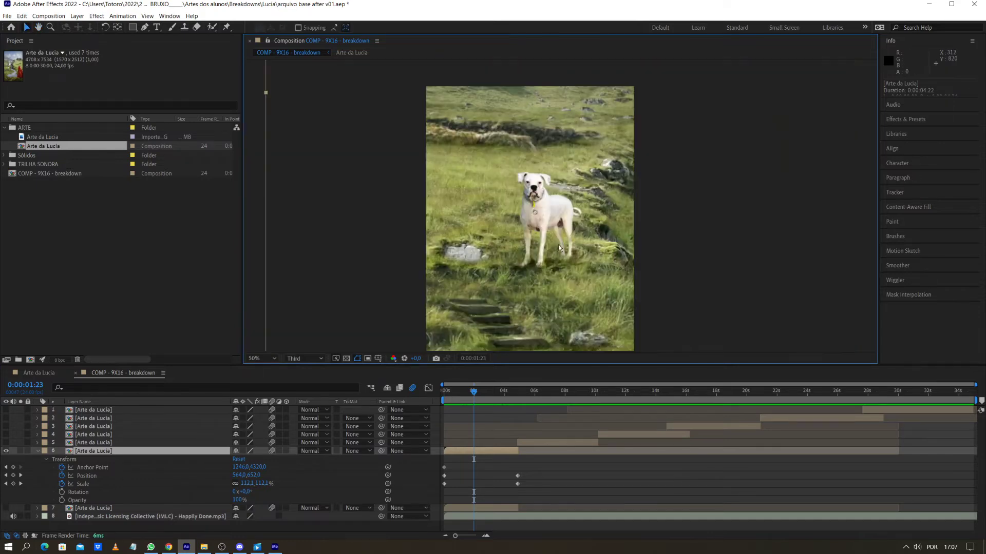
drag(600, 264, 583, 245)
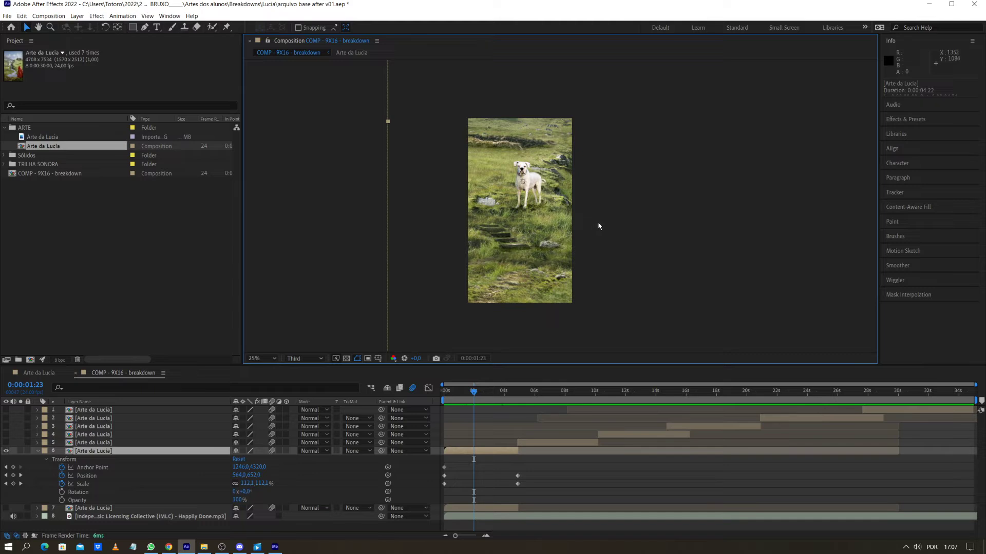
Stop the preview at the start of the dog shot and fit the whole composition in the viewer
key(space)
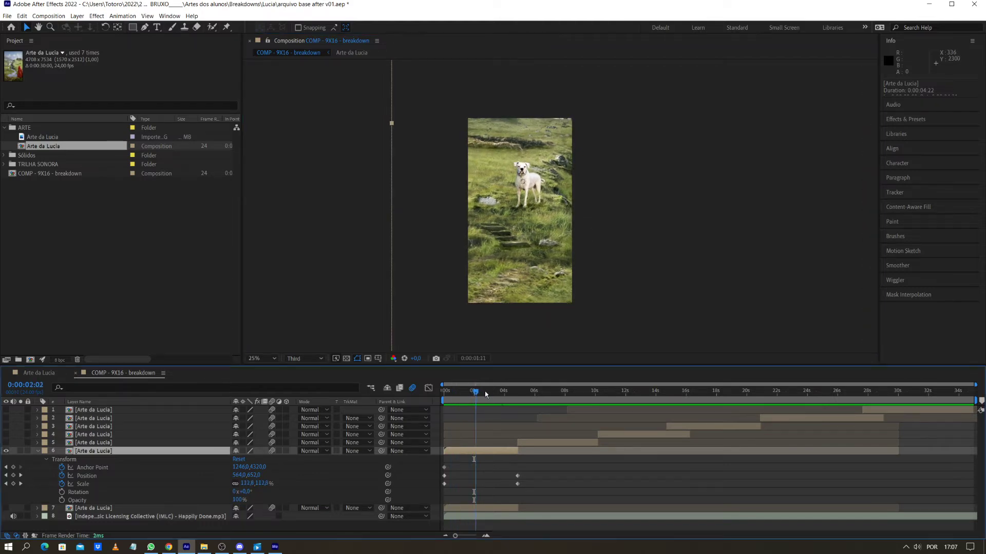
key(Home)
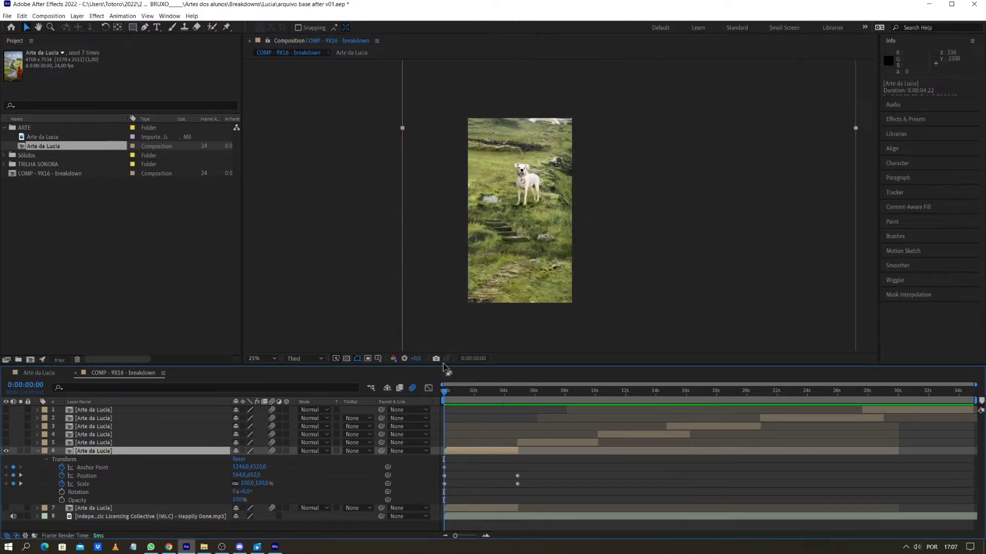
click(261, 360)
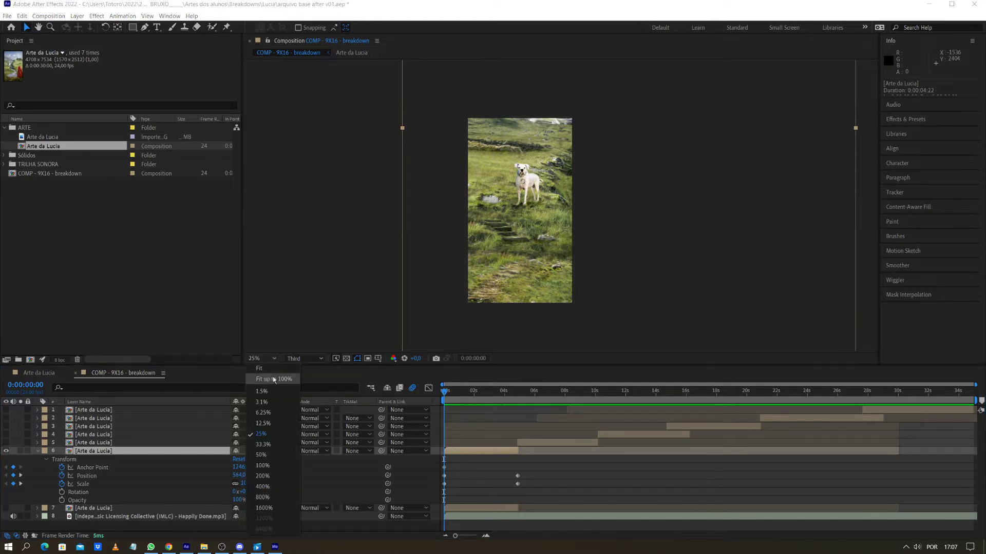
click(272, 376)
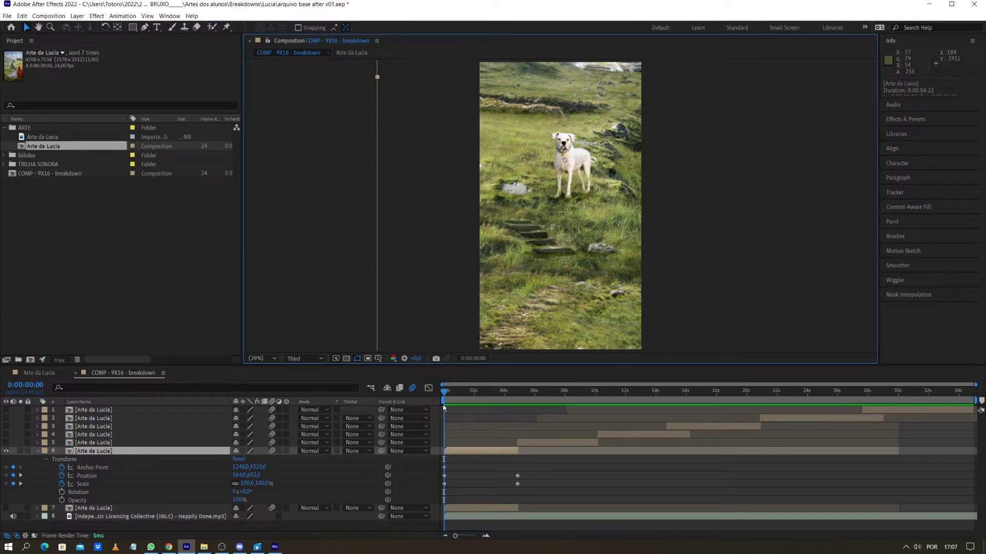
Try Auto Bezier interpolation on the dog layer's Position and Scale keyframes at 0:00
click(128, 476)
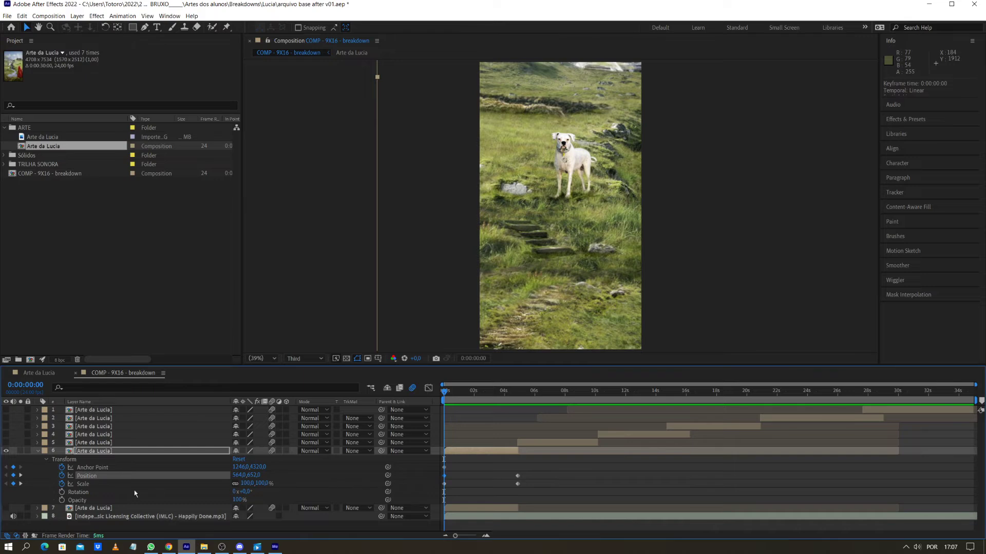
shift+click(99, 485)
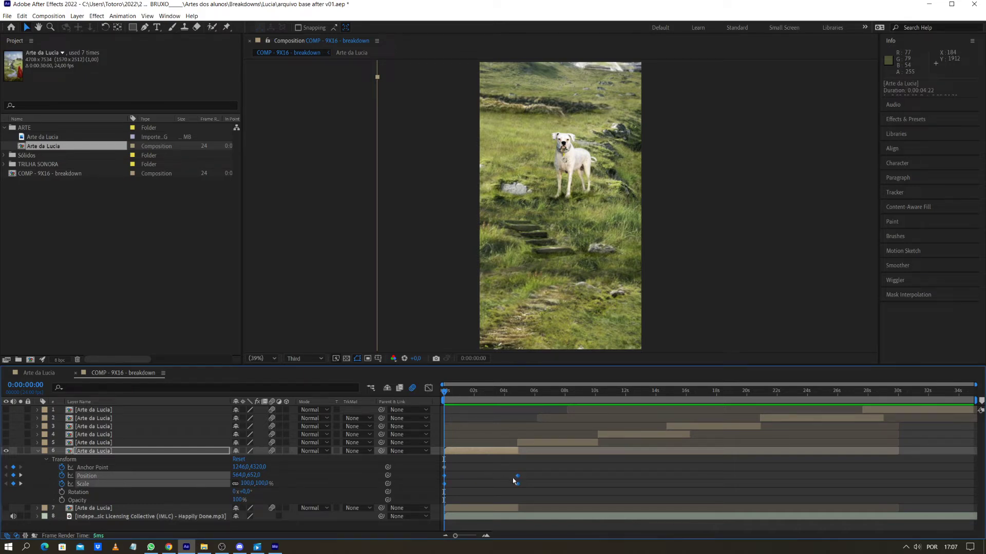
click(479, 484)
mouse_move(538, 495)
mouse_down()
mouse_move(494, 467)
mouse_move(528, 488)
mouse_move(492, 467)
mouse_move(521, 488)
mouse_move(492, 469)
mouse_move(442, 484)
mouse_up()
click(465, 490)
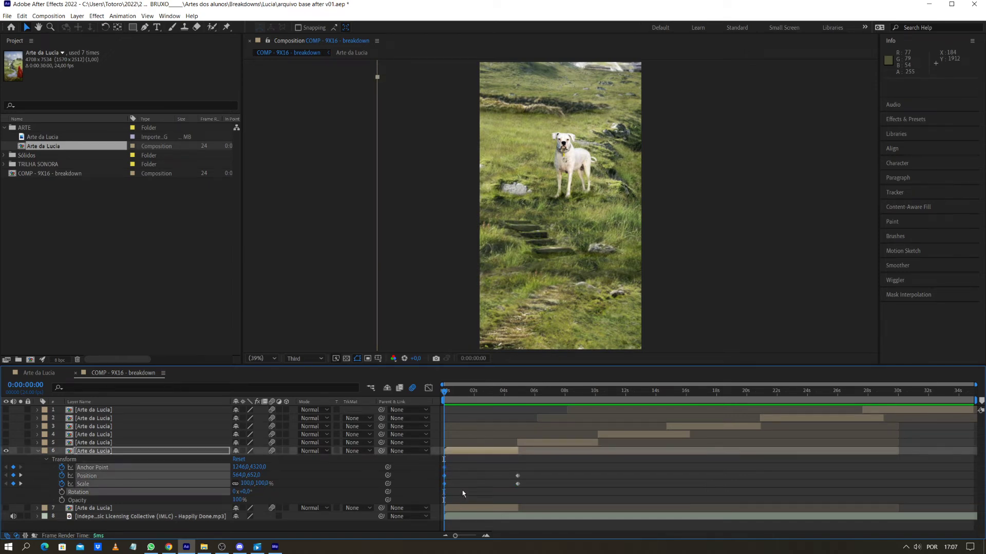
click(458, 490)
drag(454, 491, 443, 476)
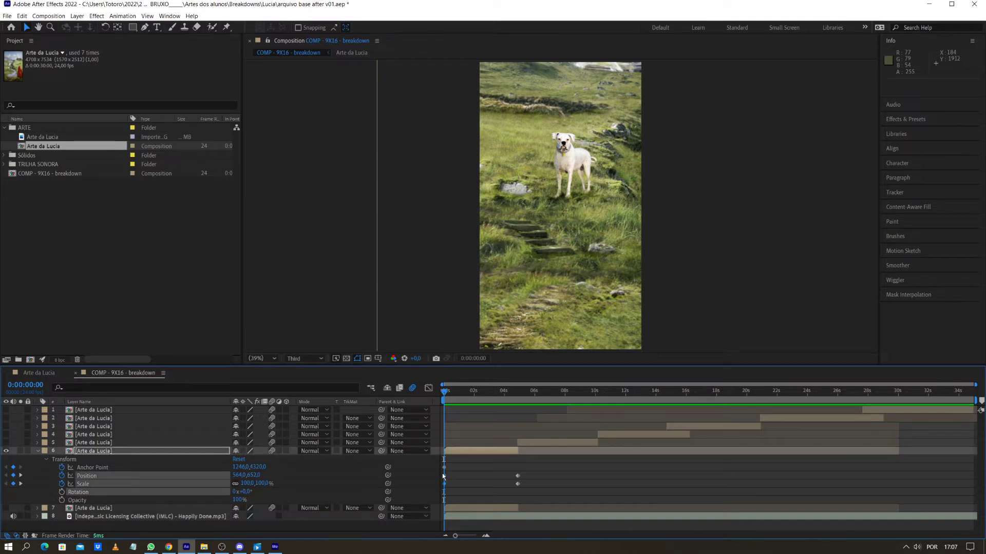
click(461, 475)
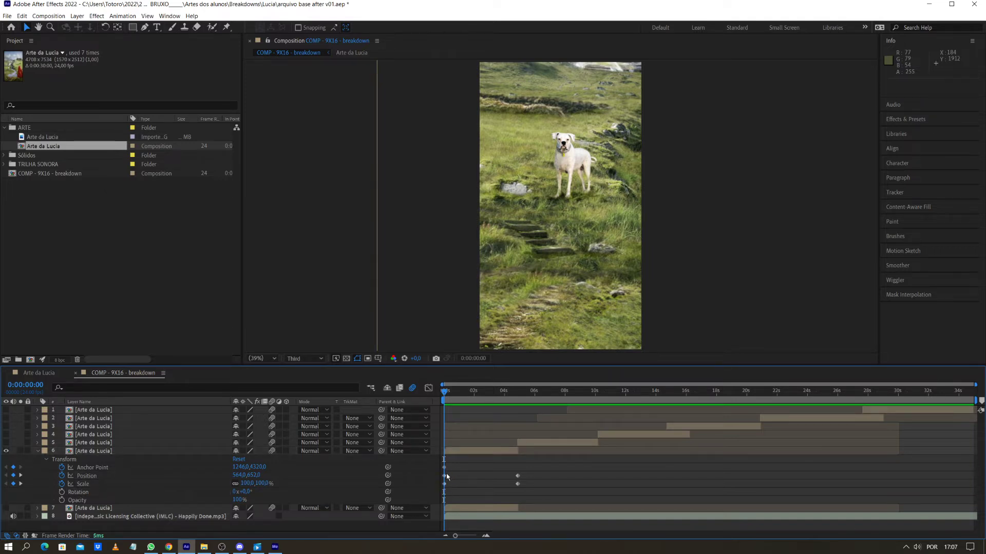
drag(459, 476, 442, 486)
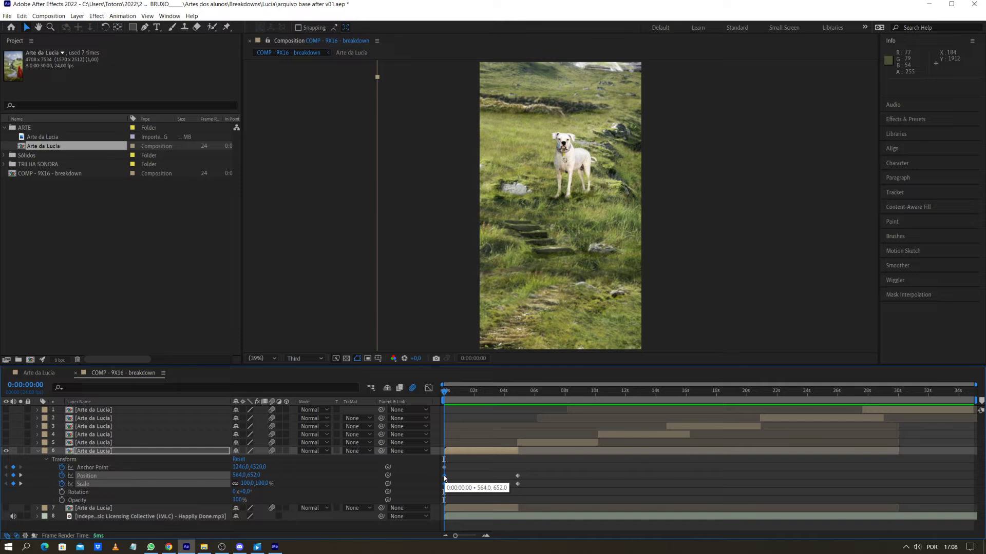
click(445, 476)
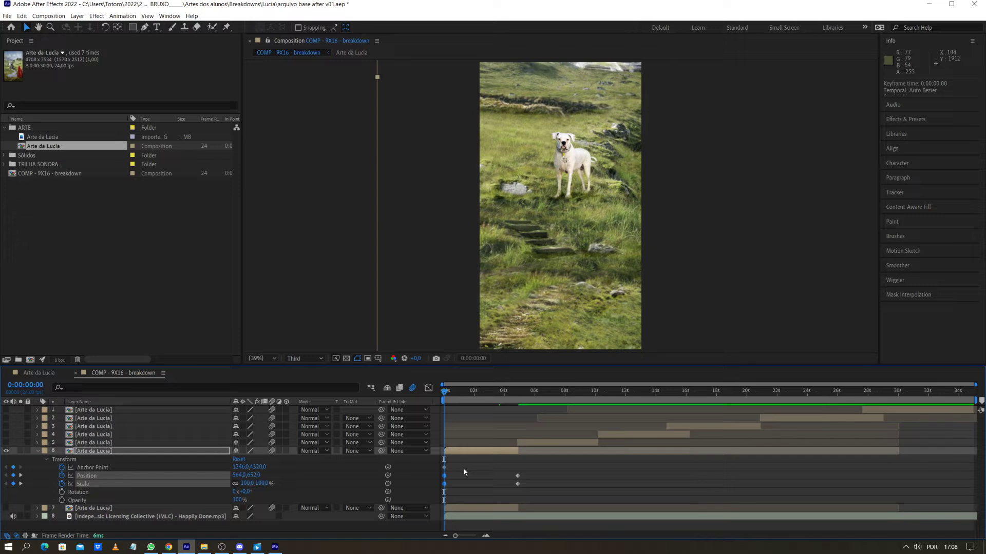
click(459, 480)
click(445, 484)
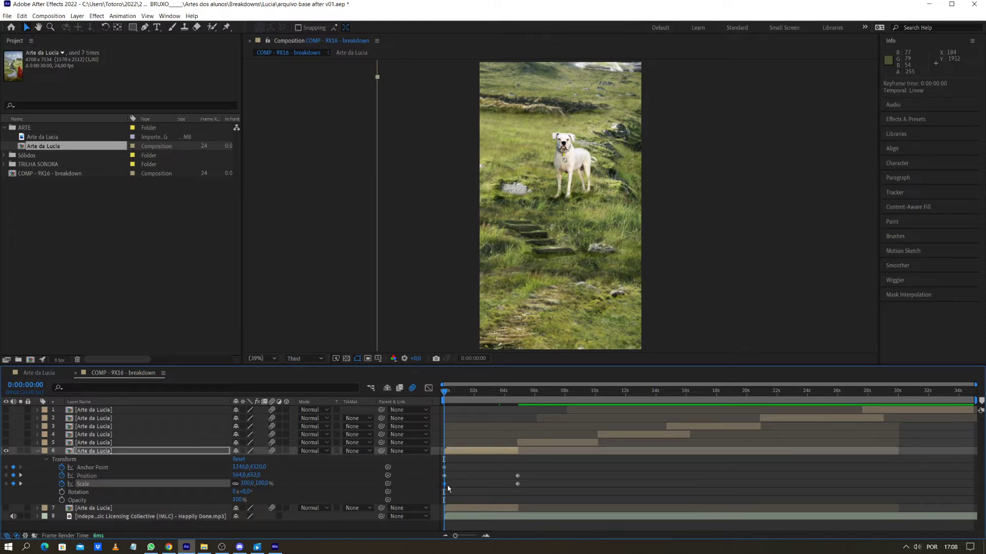
Apply Easy Ease to the dog layer's Position and Scale keyframes at 0:00 and 0:00:04:21
drag(452, 475, 452, 480)
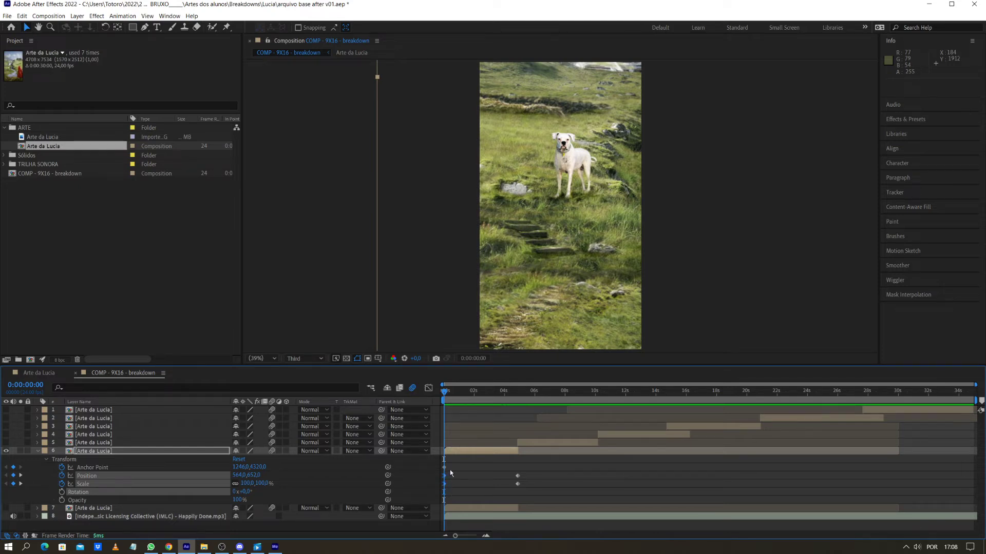
click(457, 480)
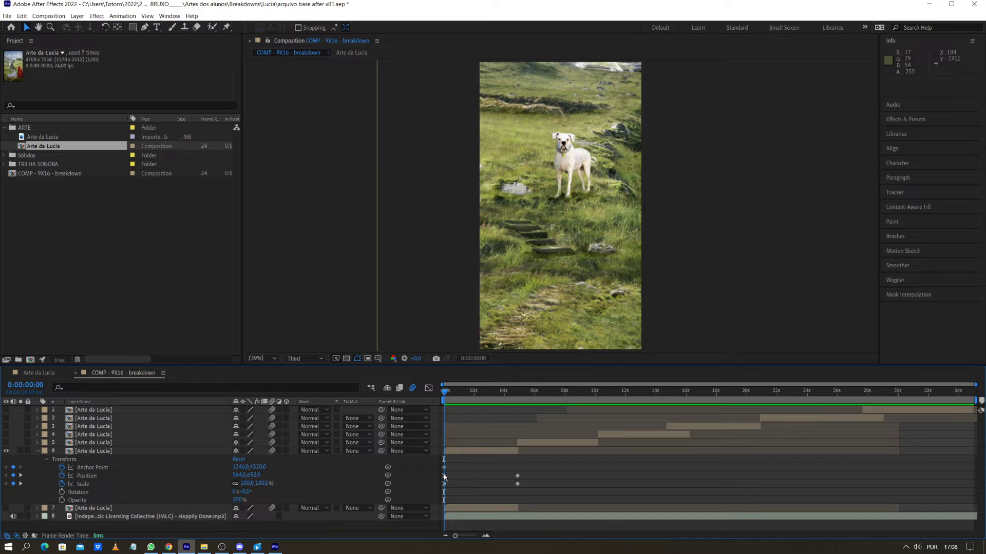
drag(508, 473, 522, 489)
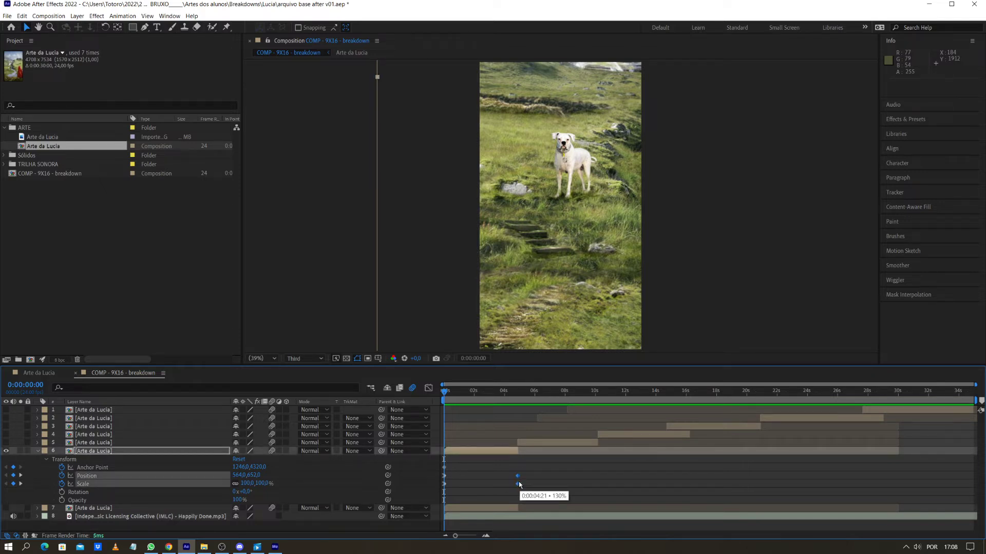
key(F9)
click(524, 476)
drag(510, 472, 524, 490)
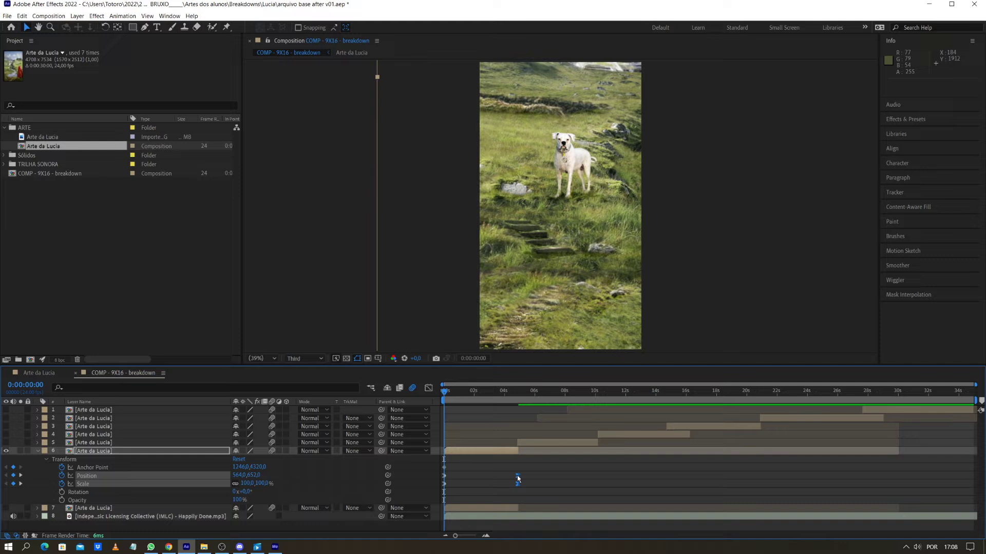
Try Easy Ease Out on the Position keyframe at 0:00:04:21 and restore its Easy Ease
right_click(517, 478)
mouse_move(550, 470)
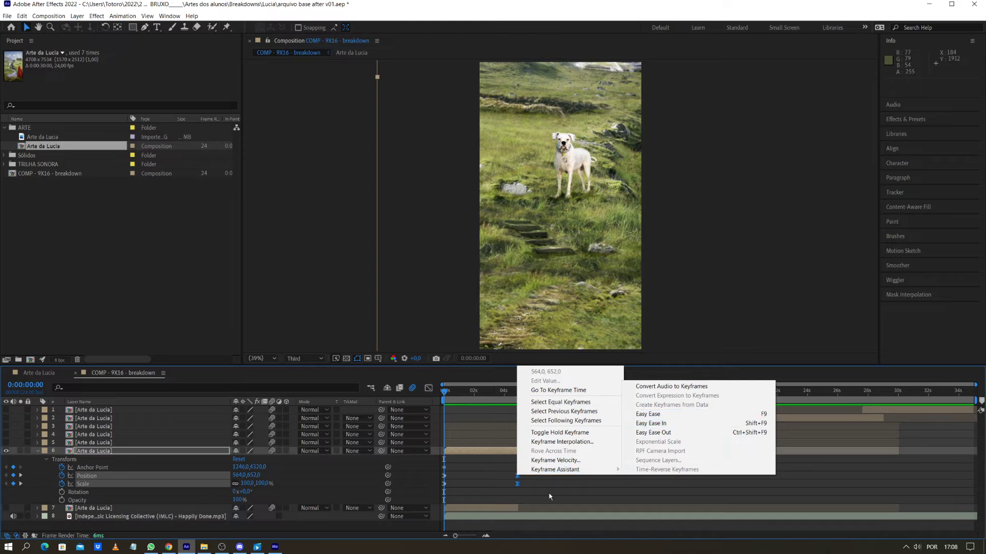
click(527, 485)
right_click(517, 477)
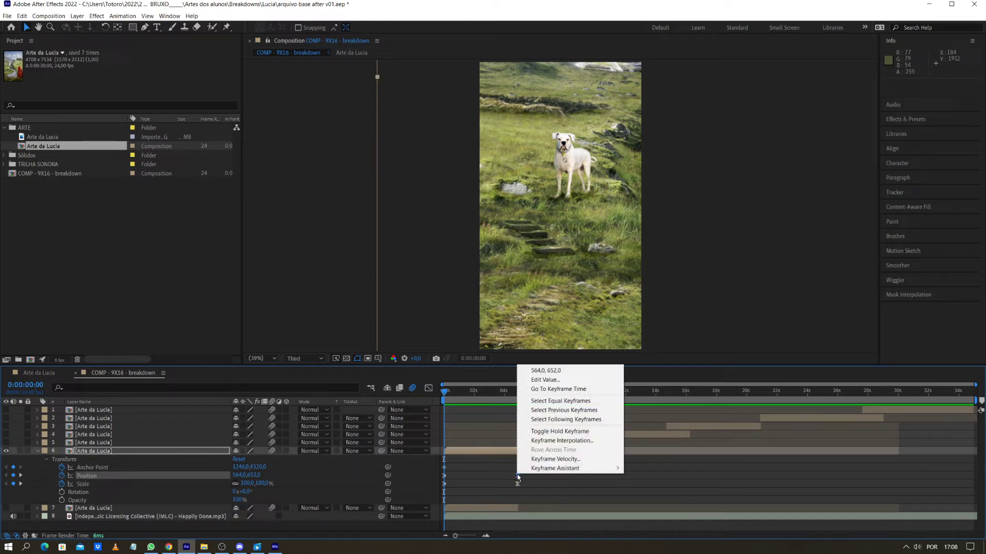
mouse_move(564, 468)
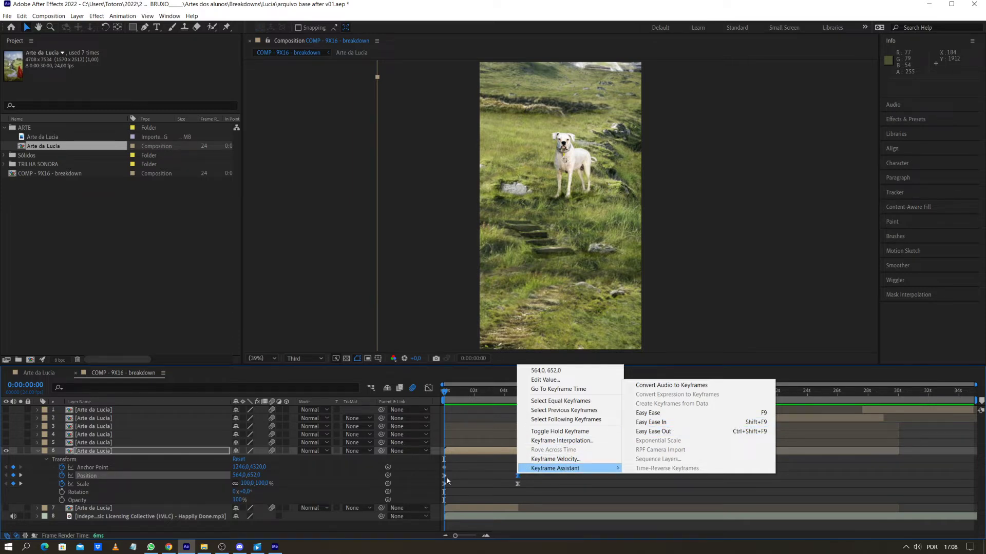
click(664, 433)
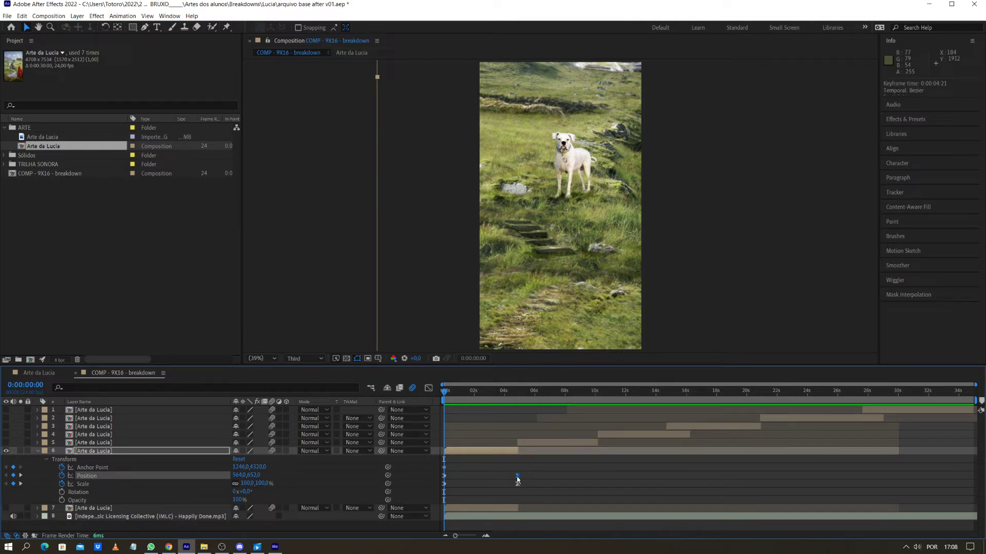
mouse_move(518, 480)
click(525, 472)
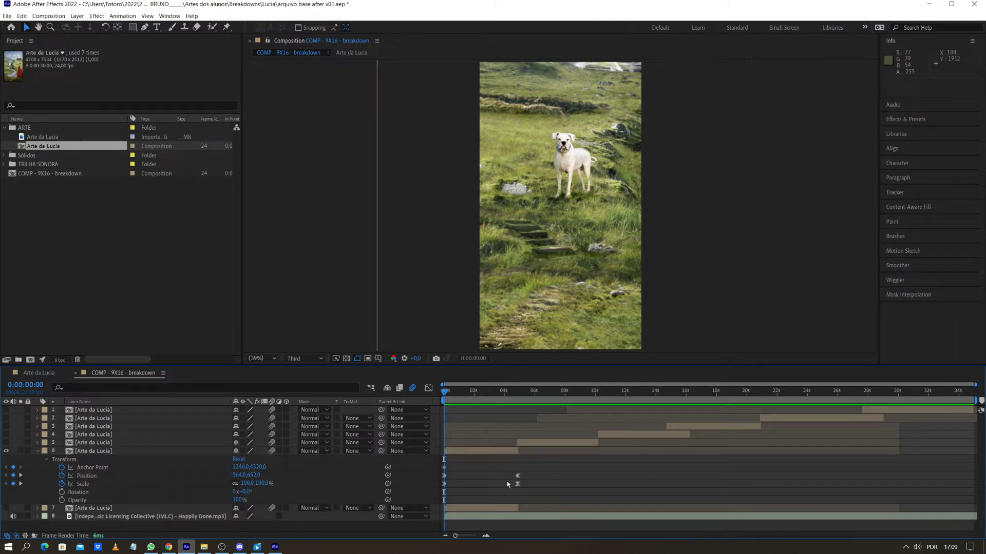
mouse_move(517, 480)
click(518, 477)
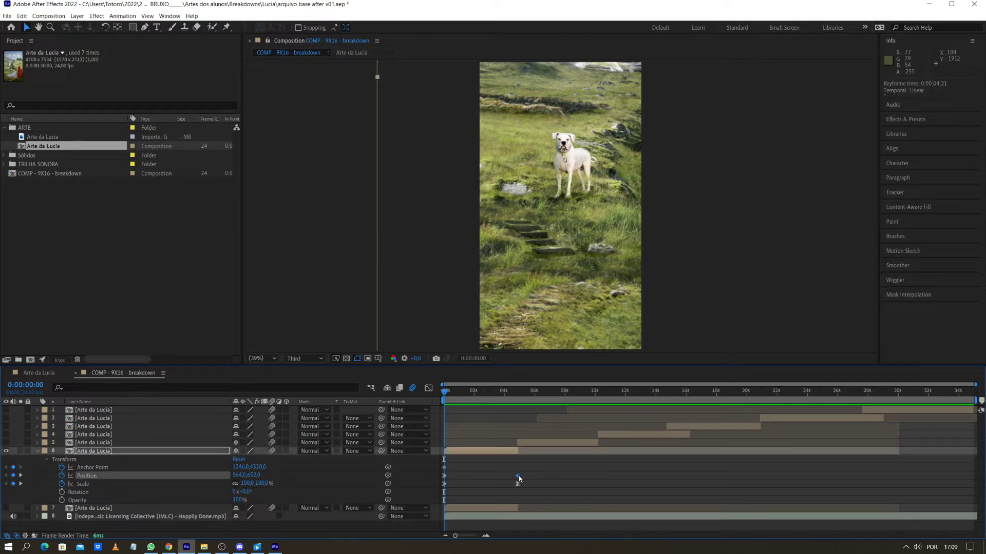
click(533, 480)
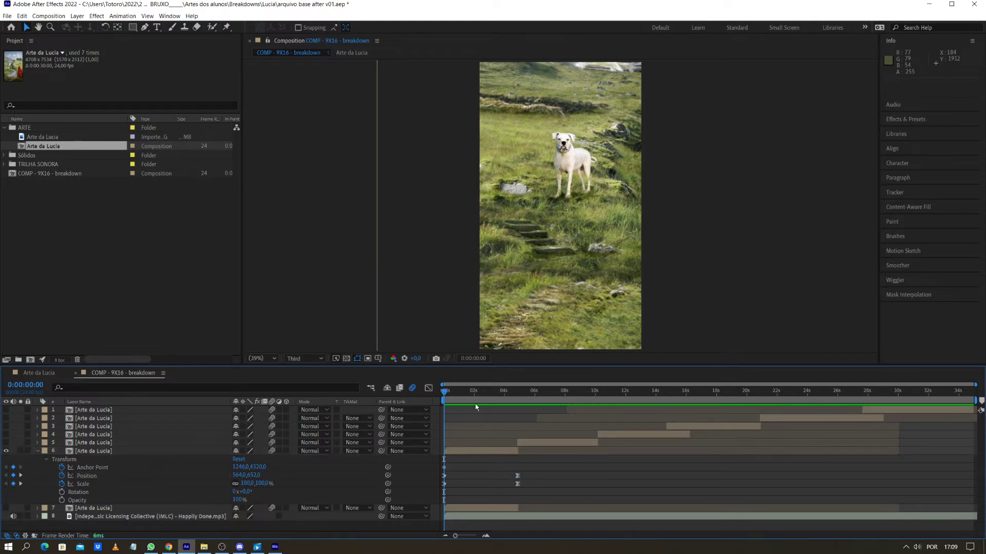
Preview the eased zoom and raise the Scale keyframe at 0:00:04:21 to 193%
key(space)
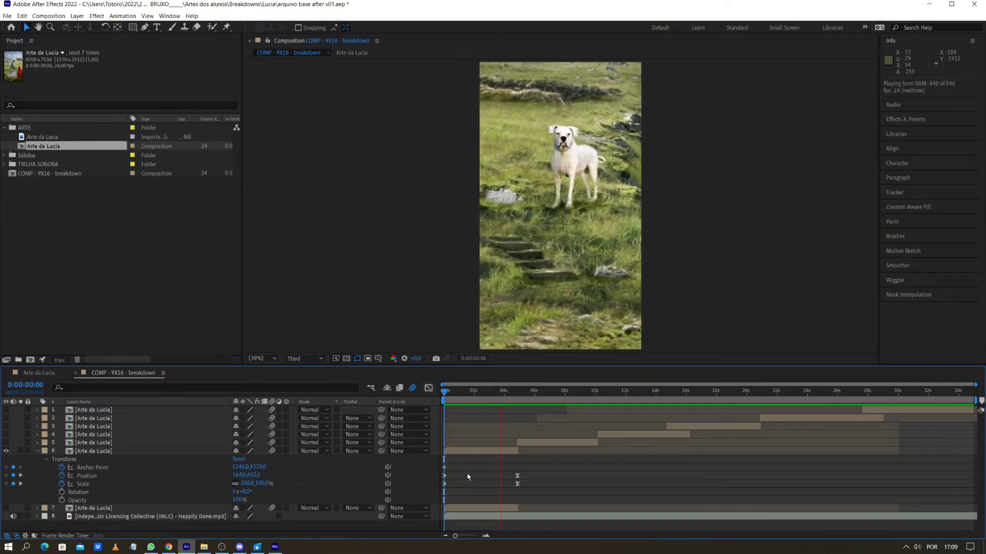
key(space)
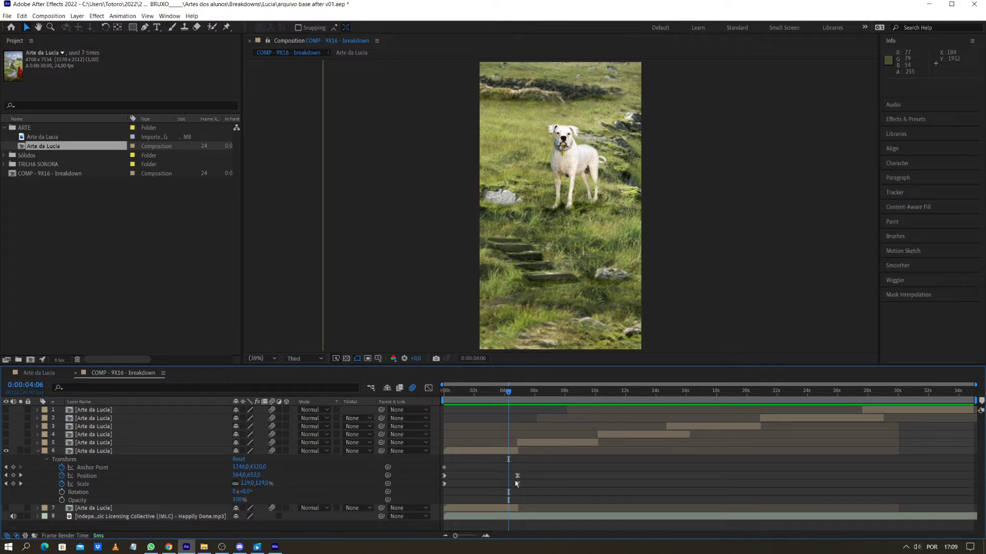
drag(510, 392, 518, 394)
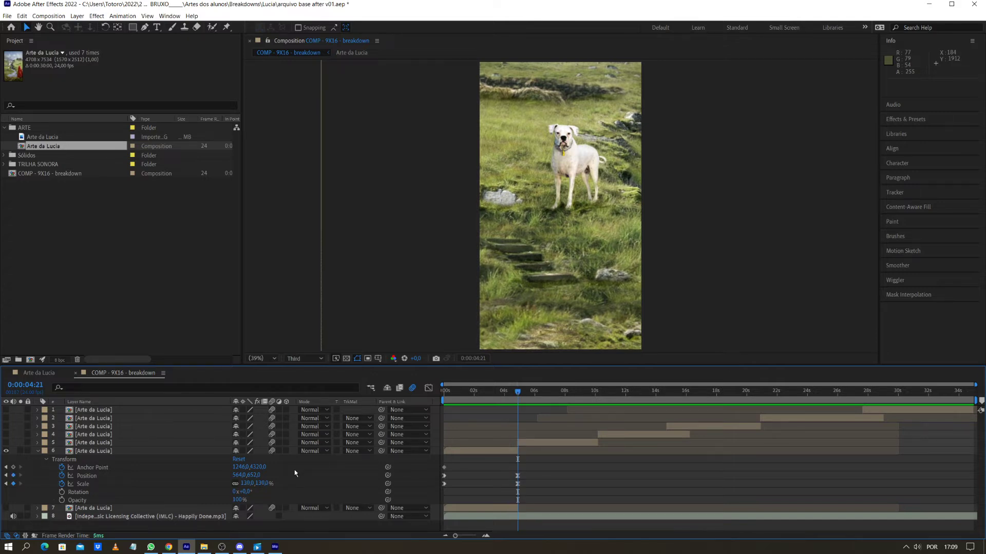
drag(262, 484, 294, 485)
click(542, 473)
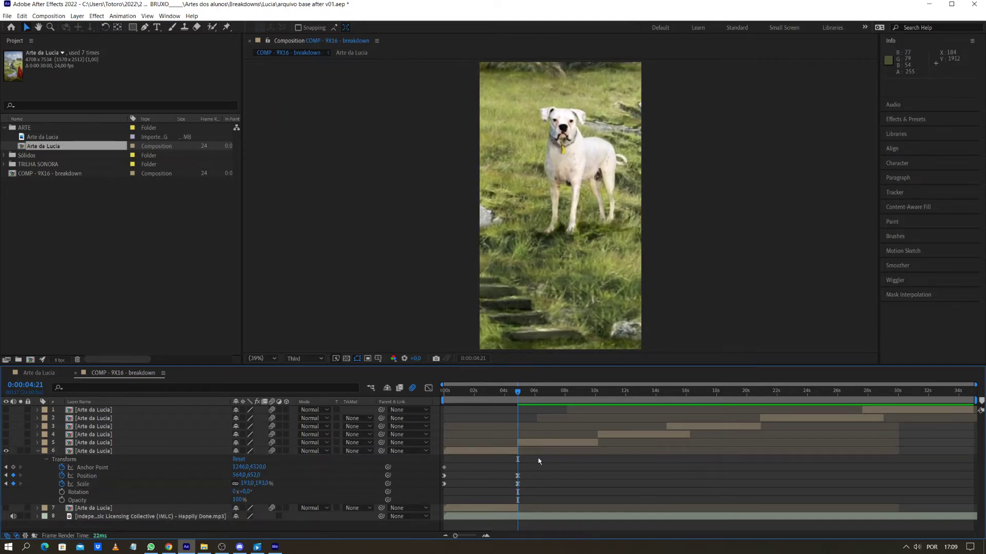
Play back the dog shot from the start to review the stronger eased zoom
drag(518, 394, 444, 392)
key(space)
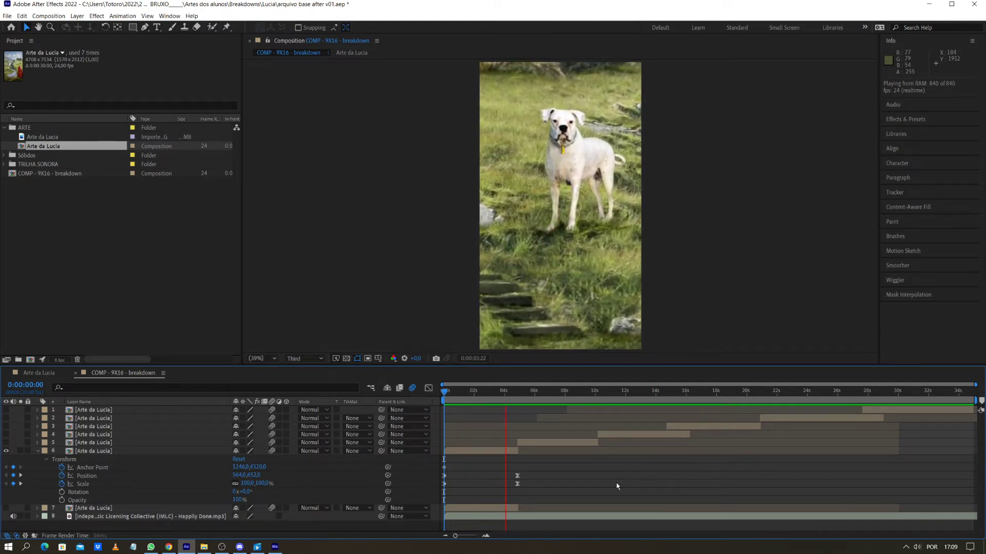
key(space)
Remove the easing from the Position and Scale keyframes at both ends of the shot and play it back for comparison
drag(518, 396, 485, 398)
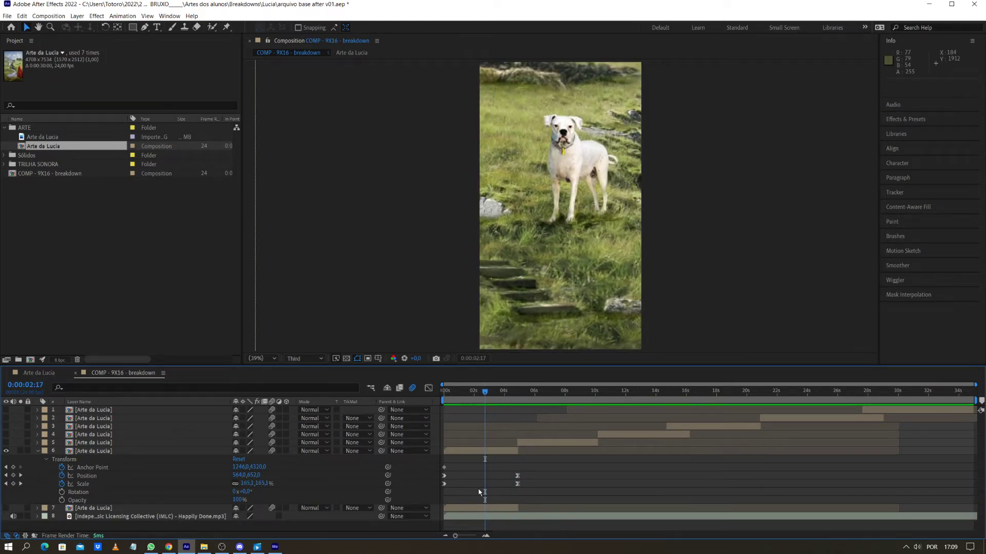
click(444, 484)
drag(488, 485, 521, 471)
ctrl+click(518, 484)
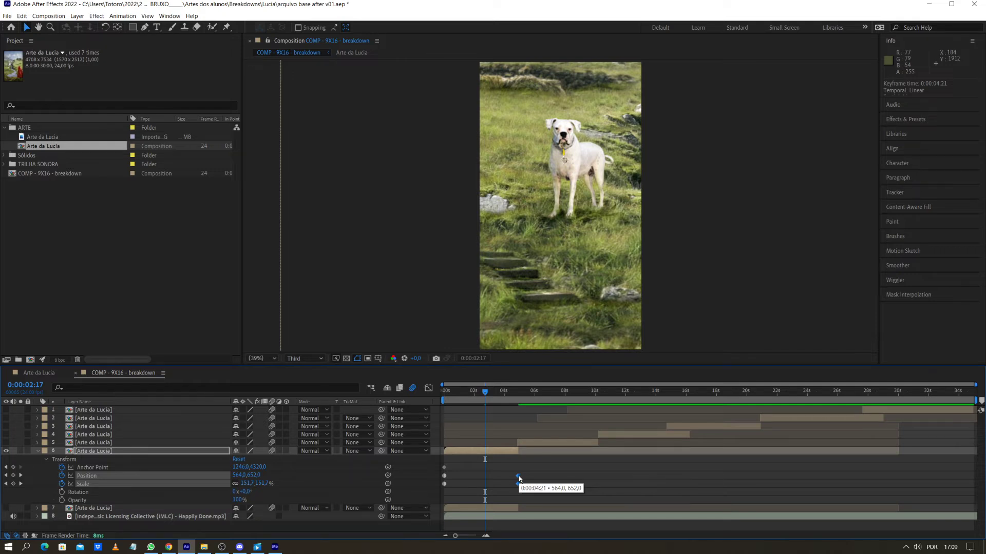
click(503, 455)
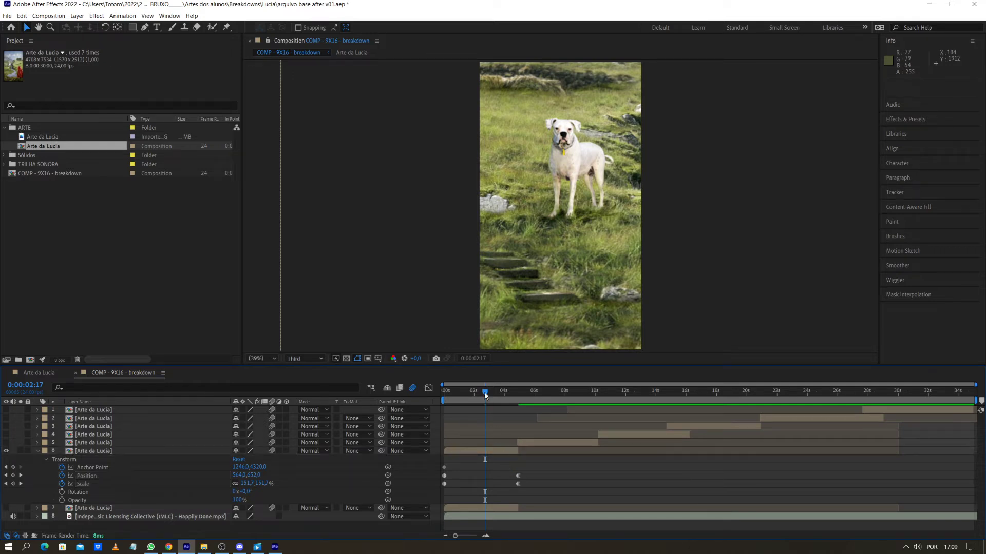
key(space)
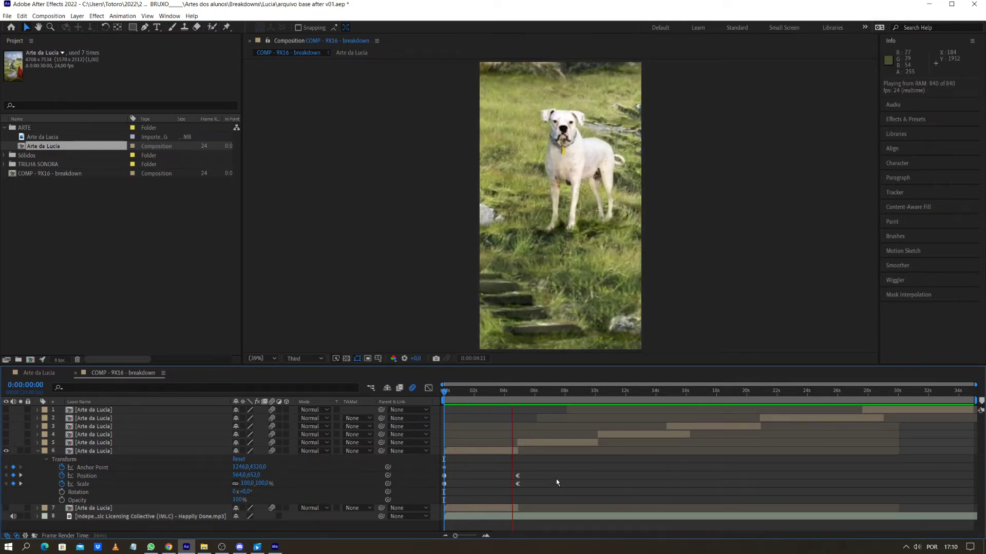
key(space)
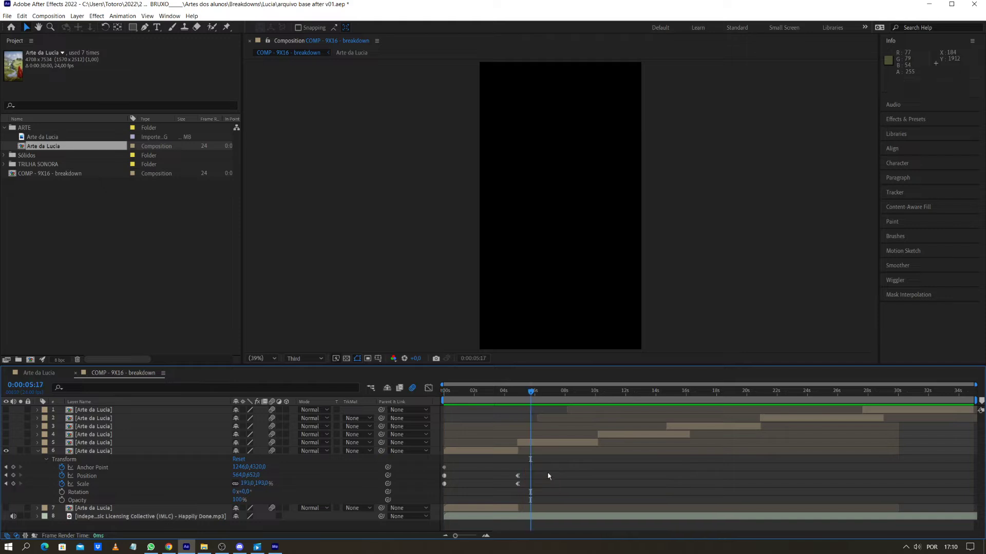
Reapply Easy Ease to the Position and Scale keyframes at both ends of the dog shot and play it from the start
drag(511, 472, 442, 486)
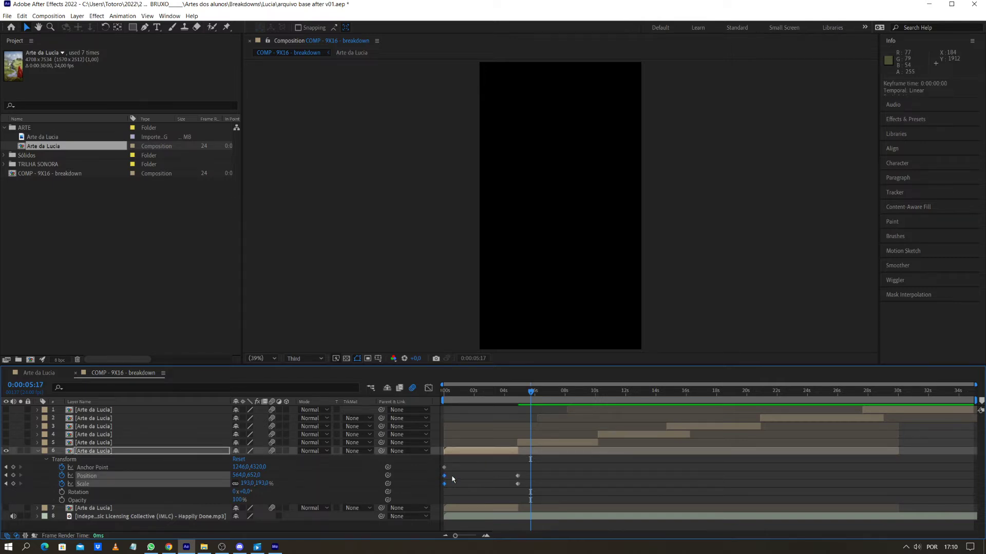
drag(509, 470, 527, 497)
key(F9)
click(526, 475)
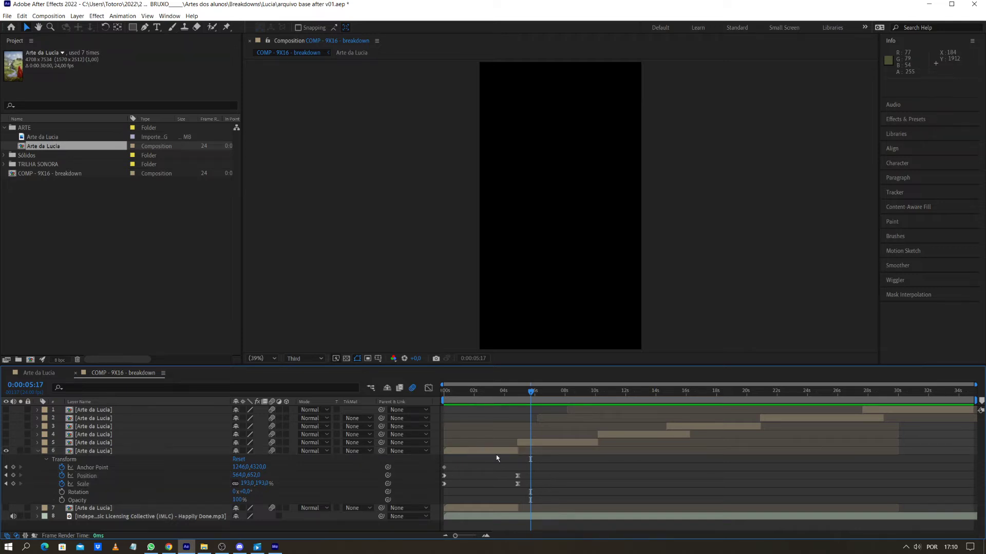
drag(521, 391, 445, 393)
key(space)
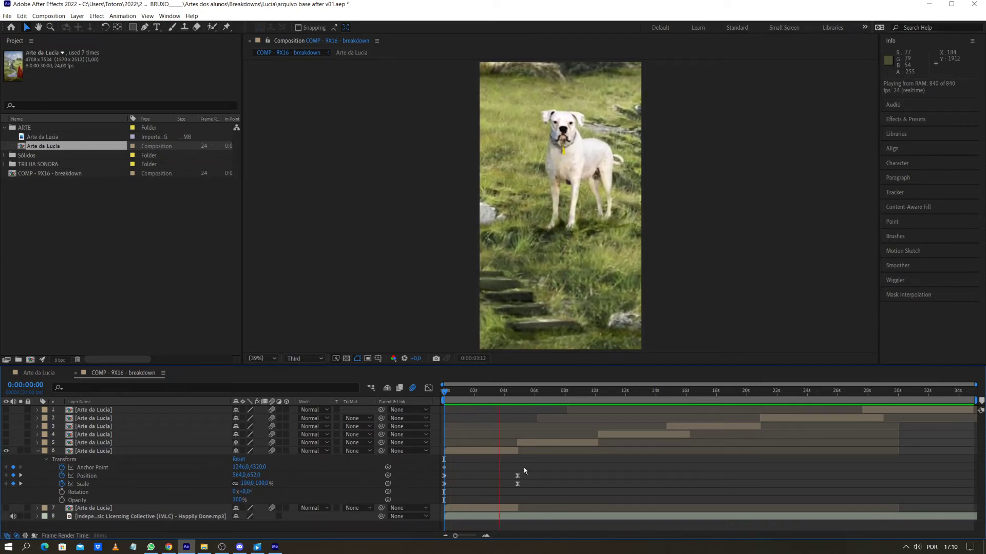
Stop the preview, delete the expanded Arte da Lucia layer 6, and turn on the hidden layer that follows it
key(space)
click(81, 451)
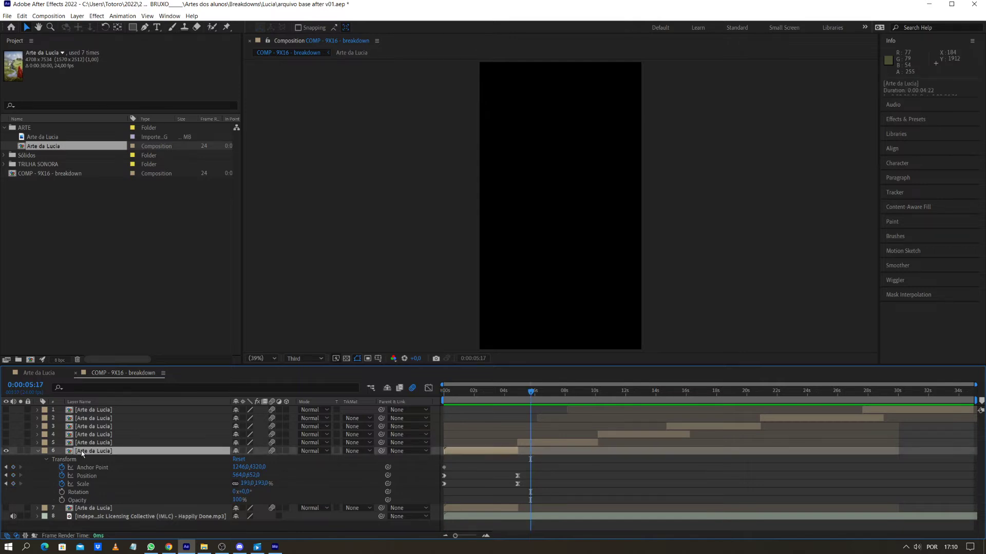
key(Delete)
click(6, 452)
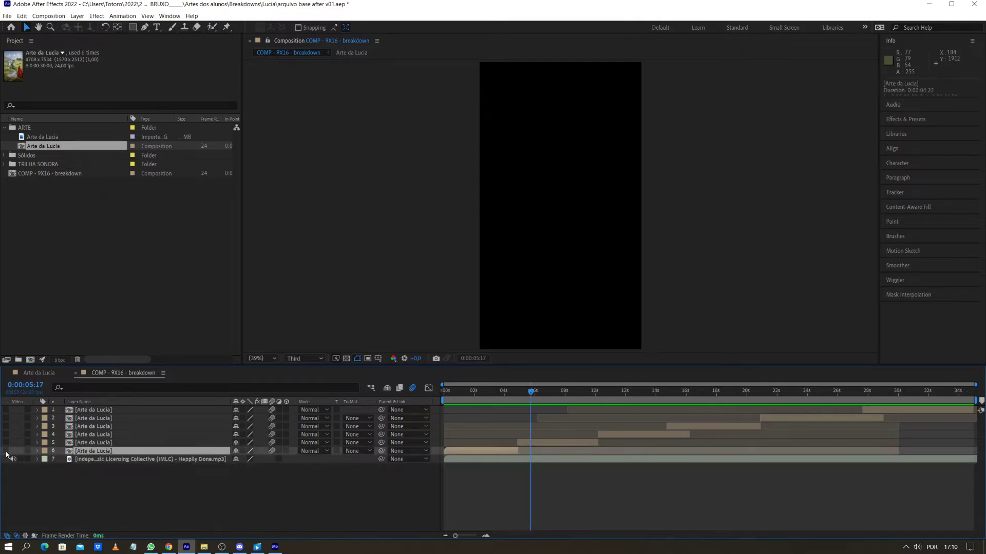
drag(504, 390, 472, 400)
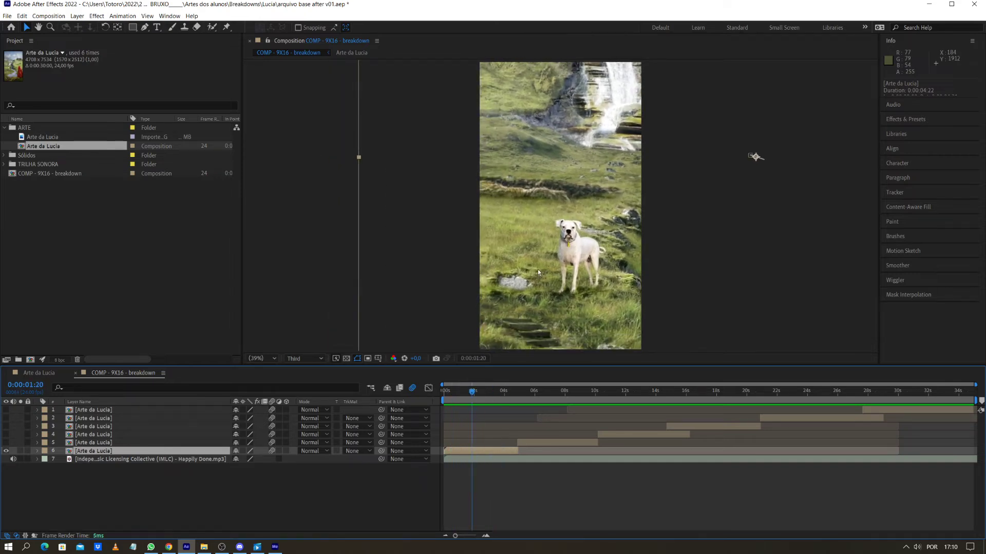
Reveal the opening shot layer's transform properties and review its movement from the first frame to 0:00:07:10
click(37, 450)
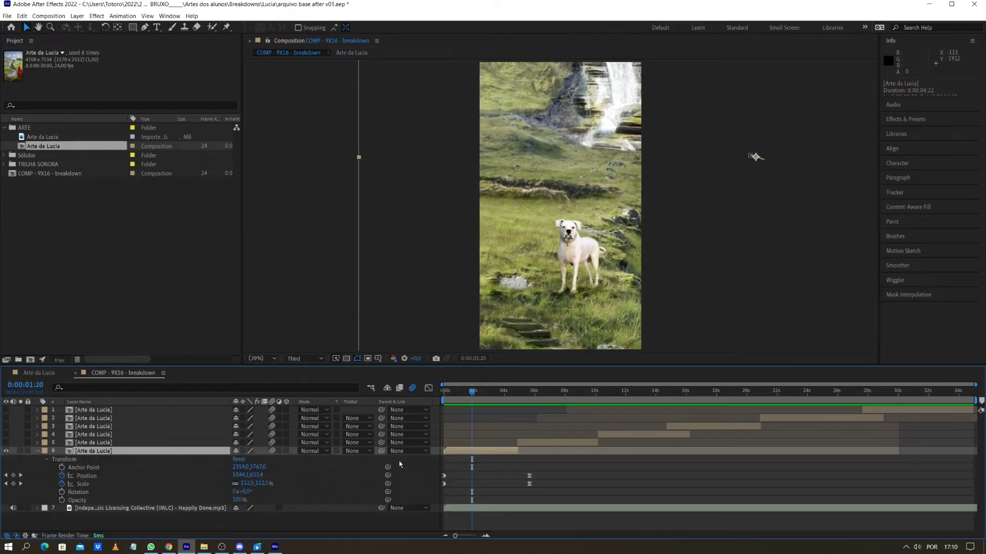
key(Home)
key(comma)
key(comma)
key(comma)
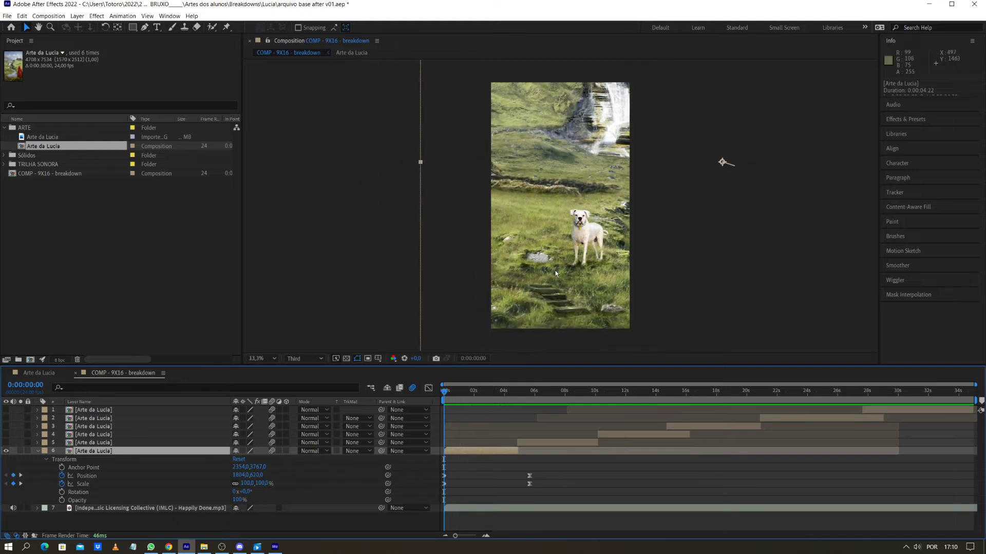
drag(452, 397, 558, 399)
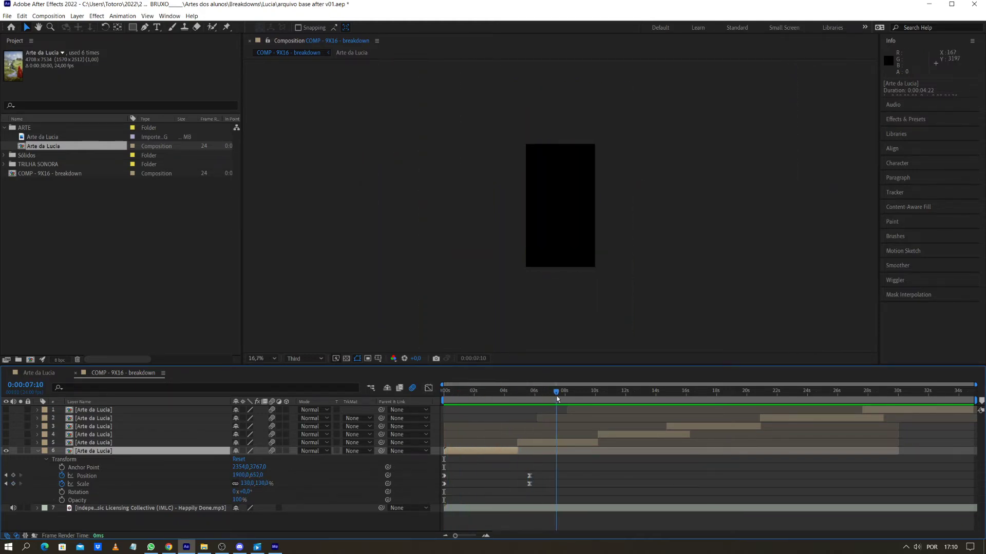
Turn on layer 5 and examine its framing around 0:00:06:21 with the composition fitted to the viewer
click(98, 443)
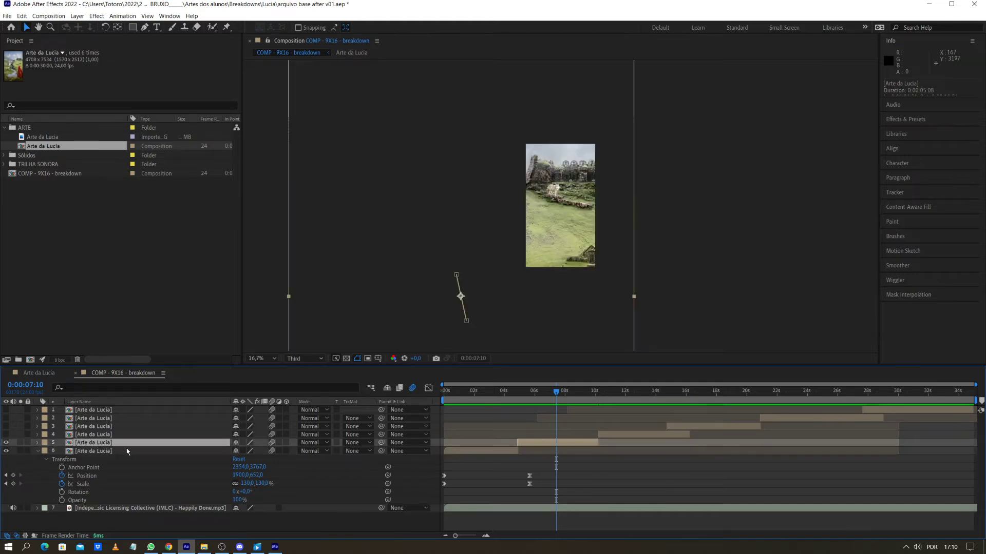
click(480, 452)
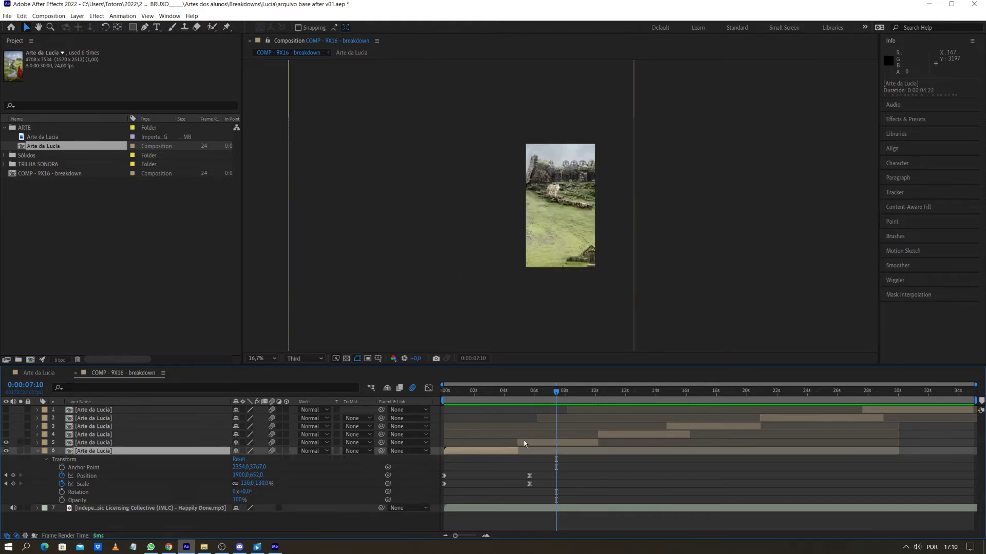
click(548, 392)
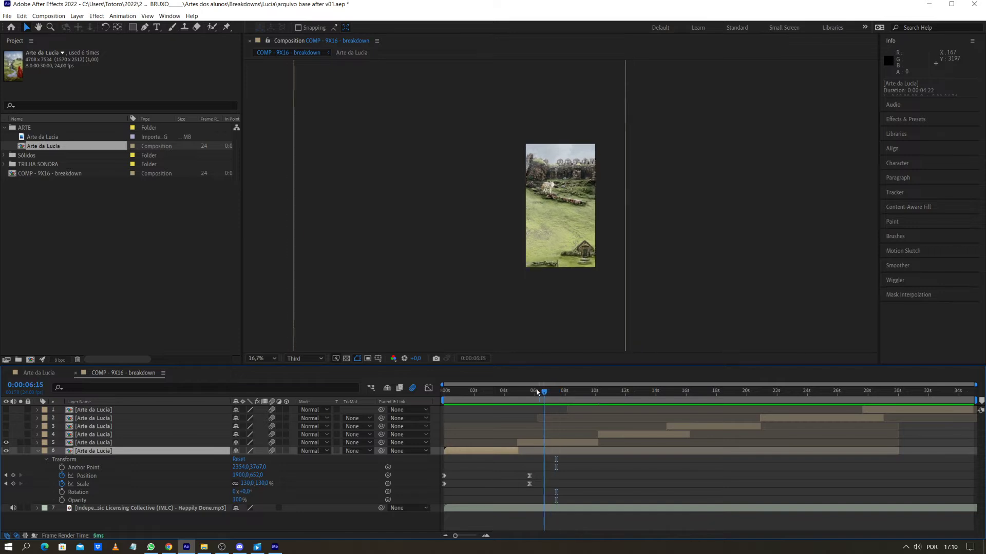
scroll(568, 350, up, 5)
scroll(590, 245, down, 2)
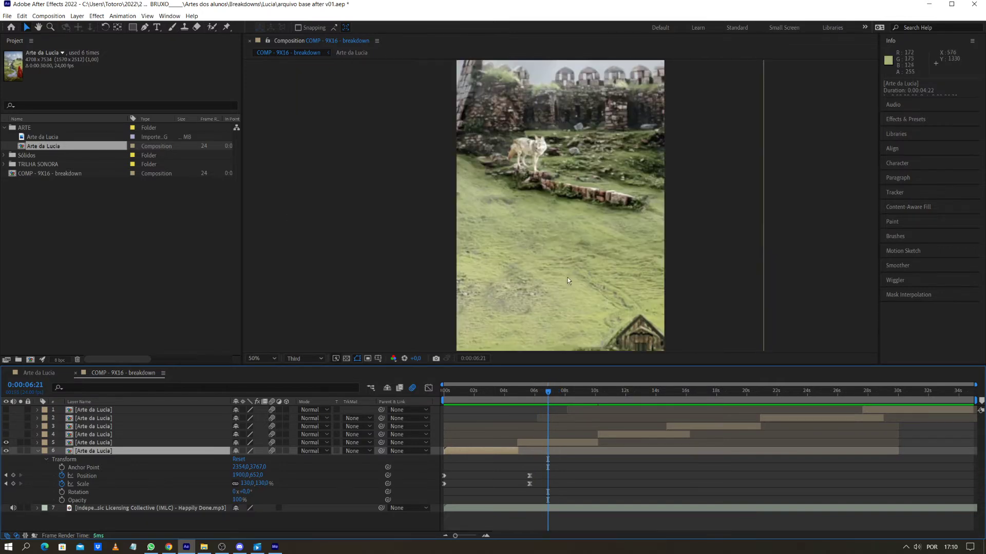
click(568, 277)
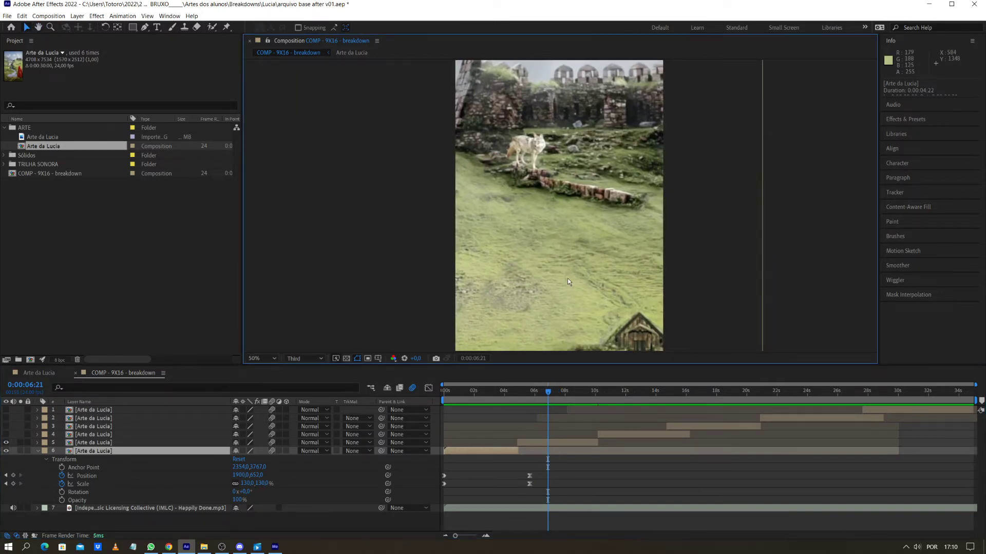
click(262, 358)
click(272, 386)
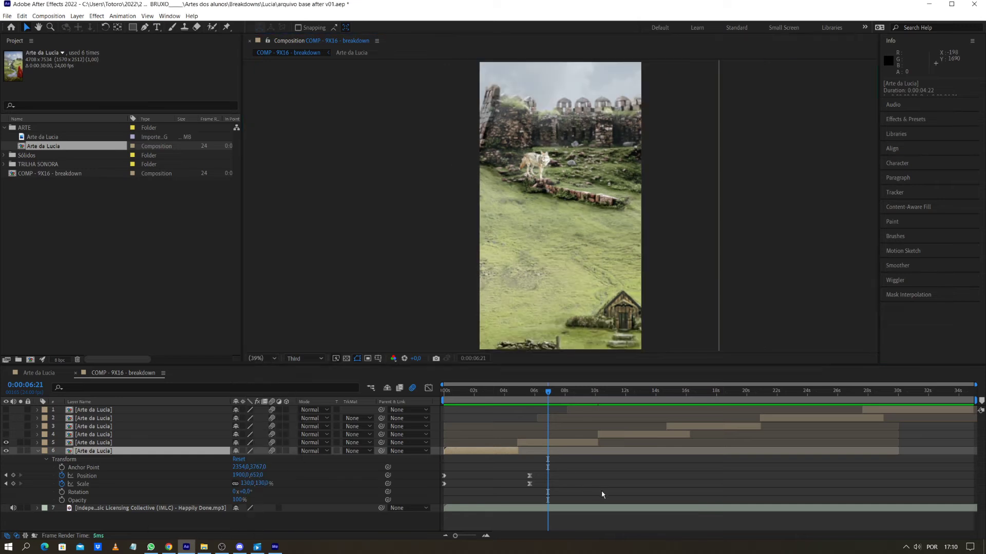
click(601, 493)
click(500, 450)
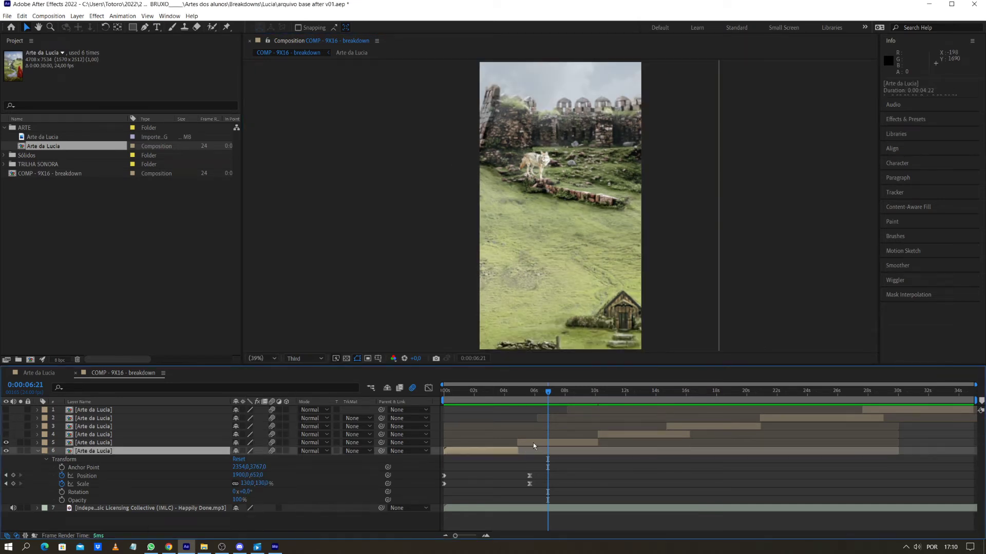
Duplicate layer 6, slide the copy along the timeline to start where the original ends, and hide layer 5
click(533, 443)
click(489, 452)
key(ctrl+d)
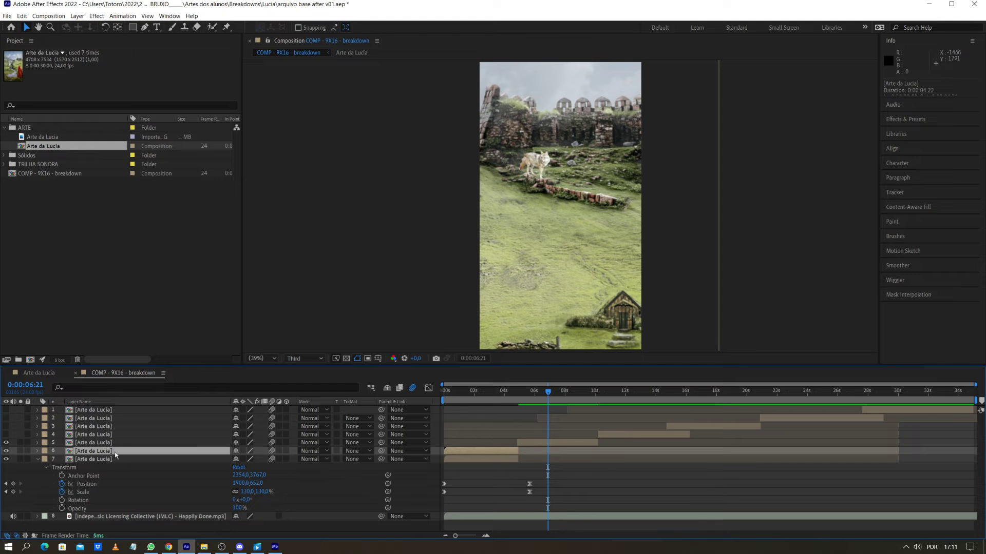
drag(467, 454, 542, 453)
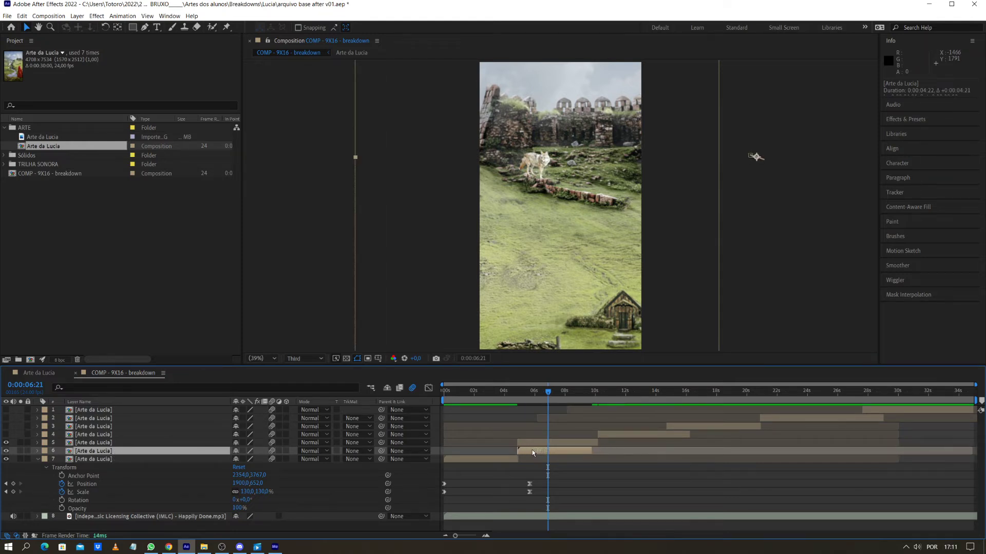
drag(539, 452, 532, 452)
mouse_move(520, 451)
mouse_down()
mouse_move(534, 450)
mouse_move(522, 455)
mouse_up()
click(6, 442)
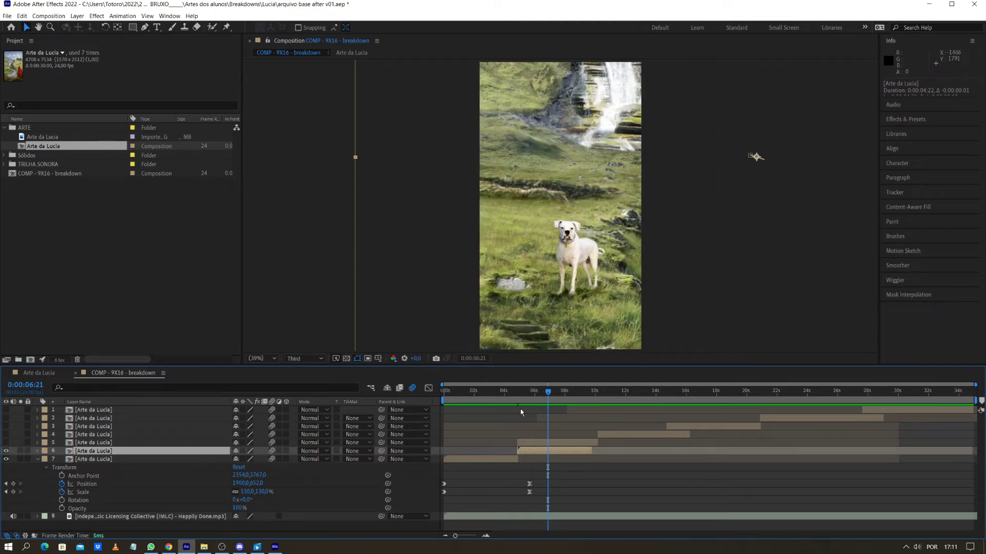
Reset the duplicated layer's transform at 0:00:06:11 and delete all its Position and Scale keyframes
mouse_move(523, 394)
mouse_down()
mouse_move(536, 396)
mouse_move(506, 396)
mouse_move(546, 396)
mouse_move(486, 400)
mouse_move(542, 395)
mouse_up()
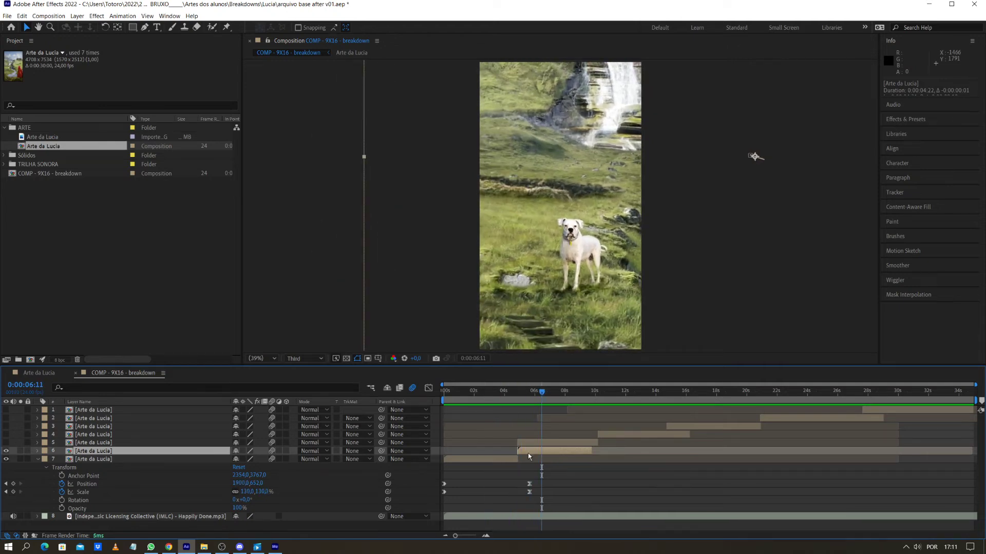
click(37, 451)
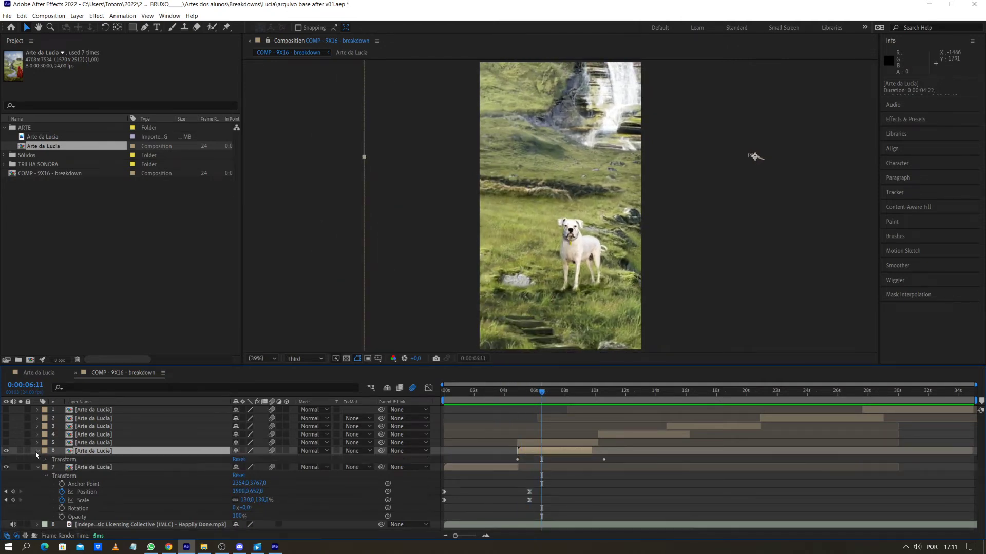
click(46, 460)
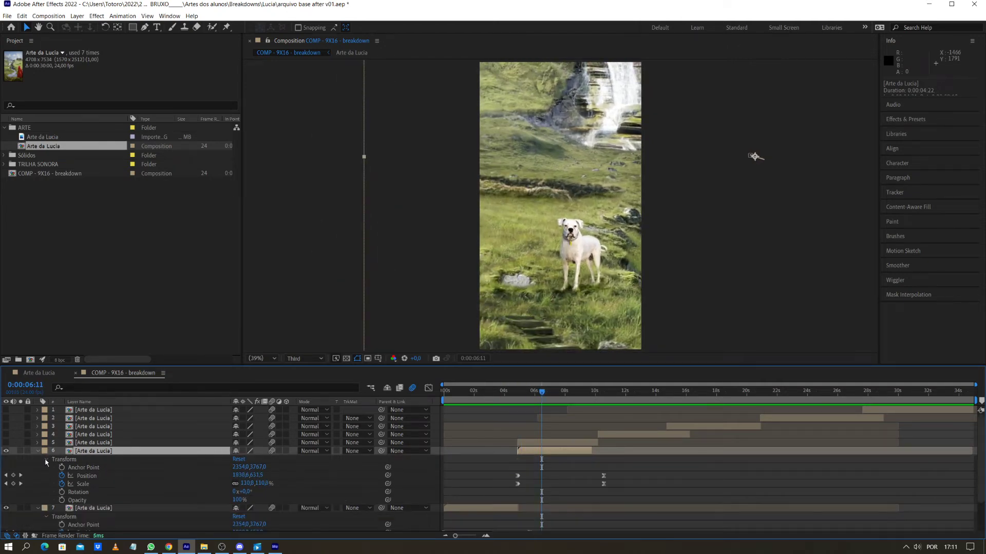
click(238, 459)
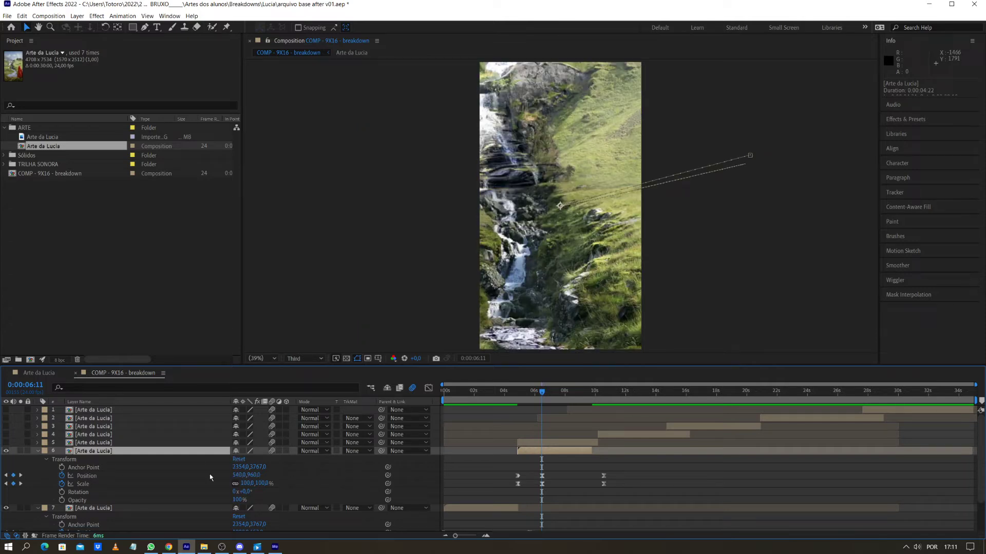
drag(619, 493, 501, 473)
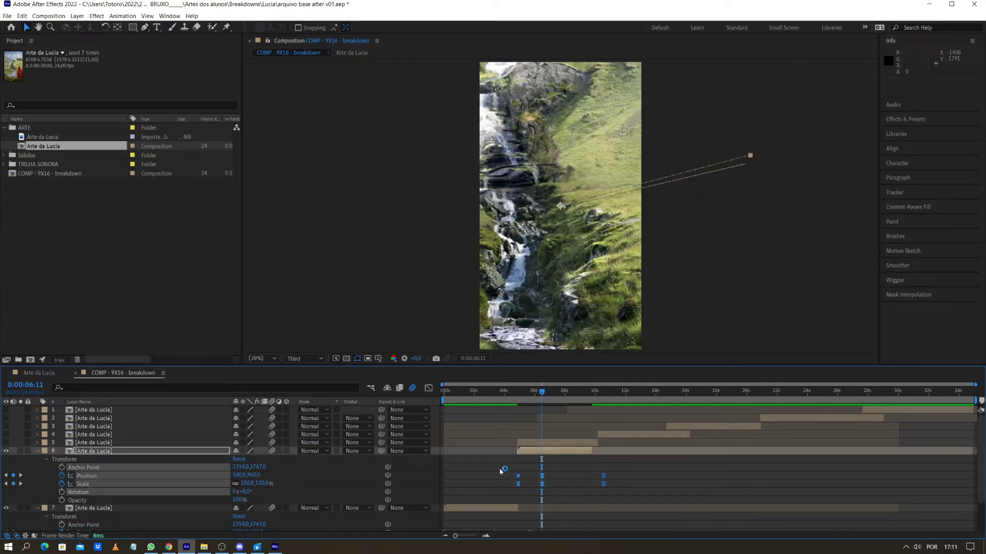
key(Delete)
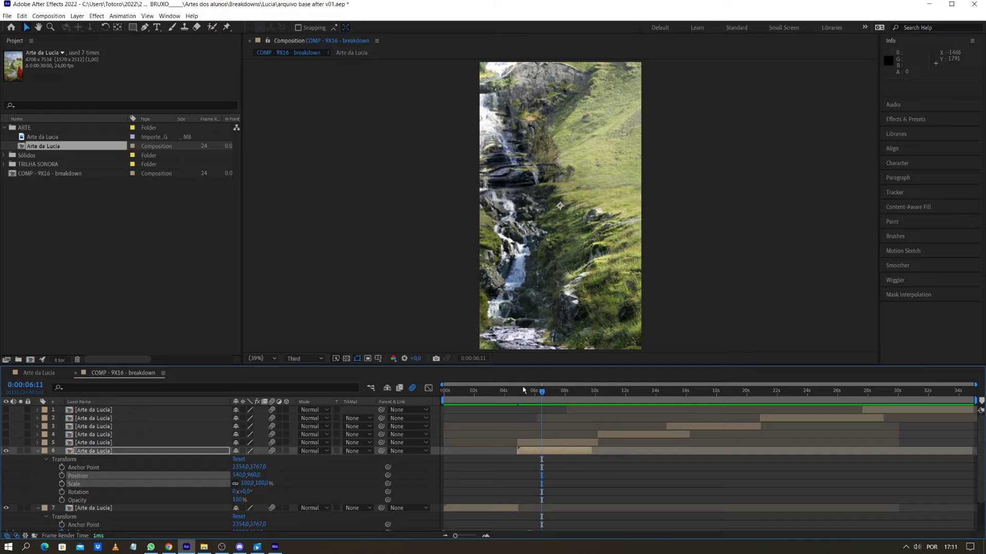
Move the duplicated layer to position -816, 2292 so the frame shows the castle ruins and the wolf
click(561, 296)
key(comma)
key(comma)
key(comma)
key(comma)
key(comma)
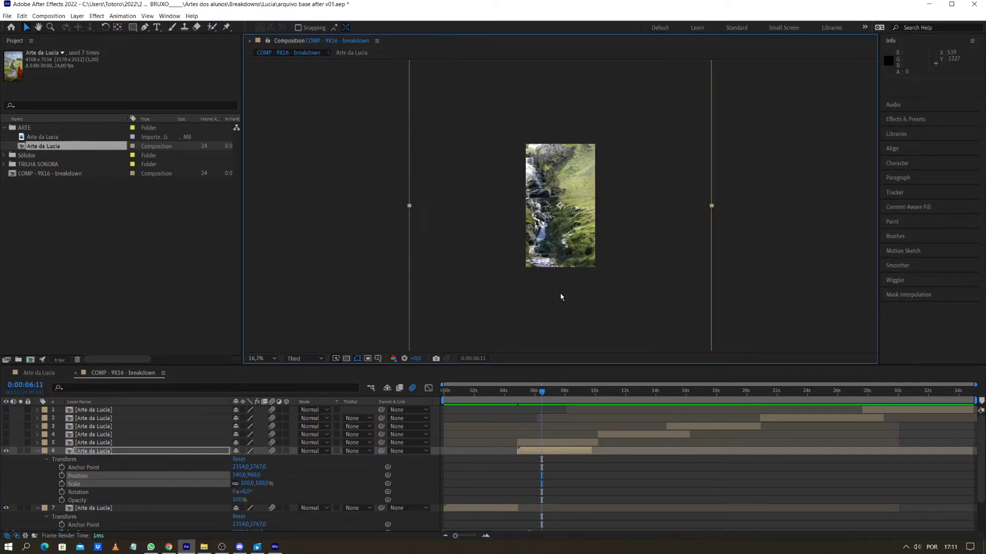
drag(569, 295, 526, 337)
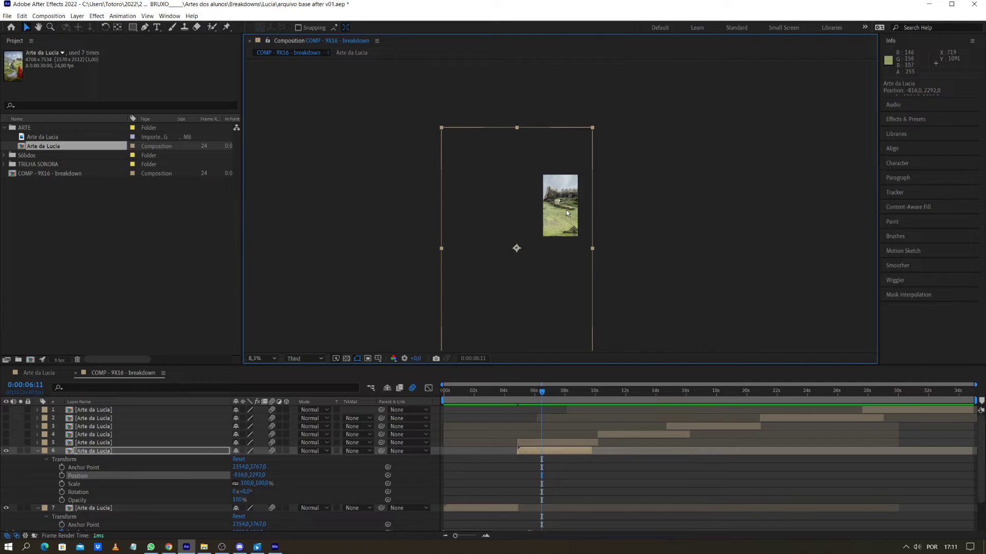
Start Position and Scale keyframing on the duplicated layer at 0:00:06:11
click(63, 476)
click(61, 483)
key(period)
key(period)
key(period)
key(period)
key(comma)
key(comma)
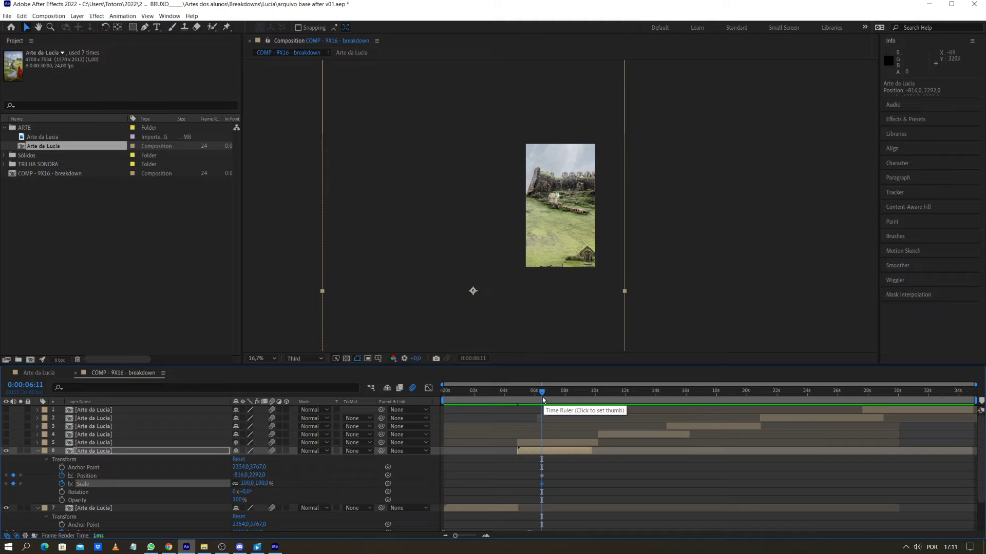
At 0:00:08:03, scale the duplicated layer to about 114% and move it to about -1420, 1998 to frame the small house
drag(542, 394, 568, 400)
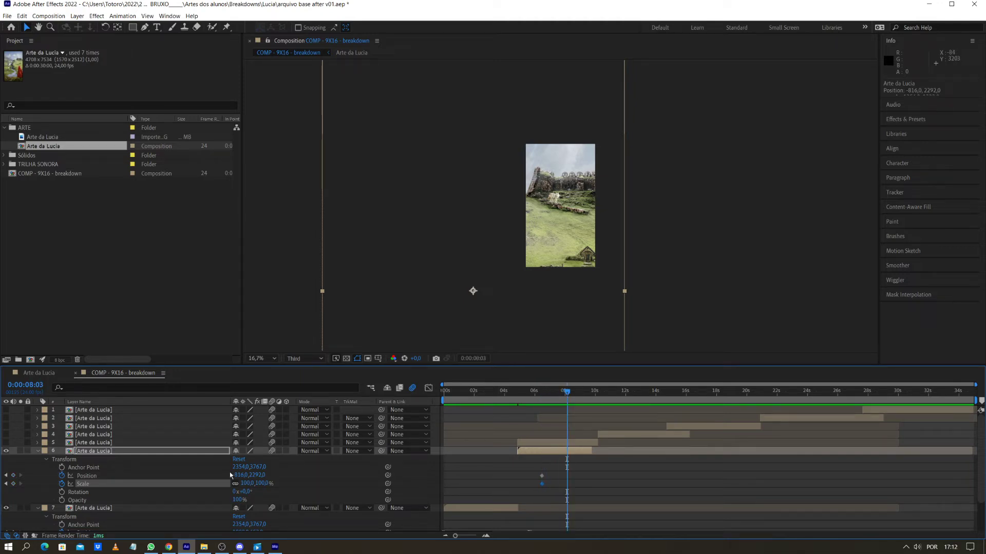
drag(571, 257, 551, 229)
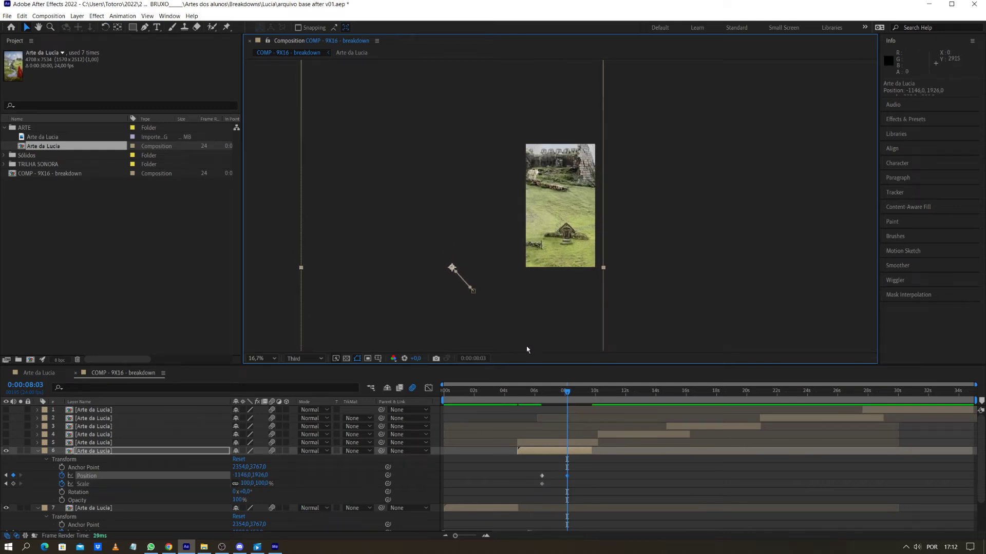
drag(262, 488, 270, 484)
drag(590, 247, 566, 254)
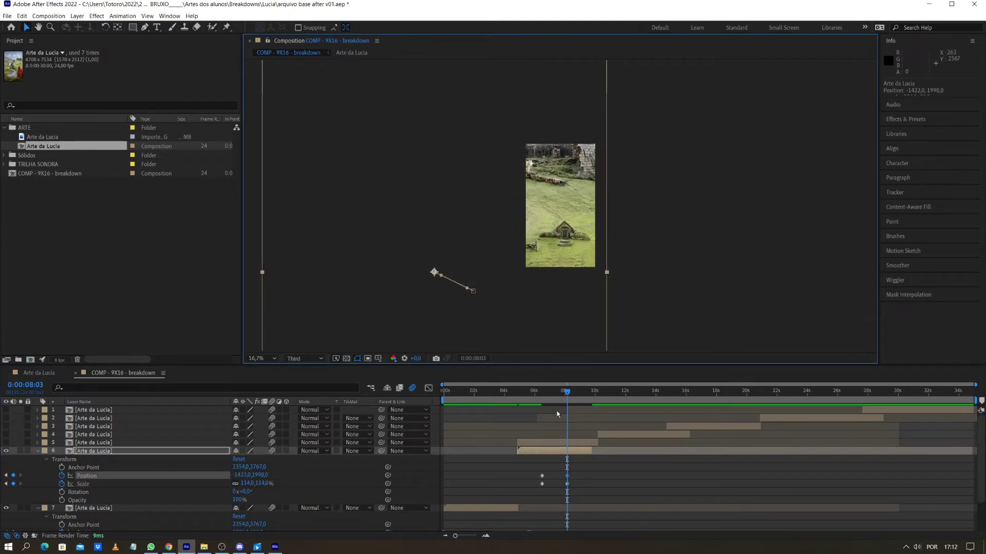
Move the first Position and Scale keyframes to the duplicated layer's start and the last pair to its end, and check both frames
drag(559, 392, 544, 395)
mouse_move(535, 470)
mouse_down()
mouse_move(539, 485)
mouse_move(539, 475)
mouse_move(520, 480)
mouse_up()
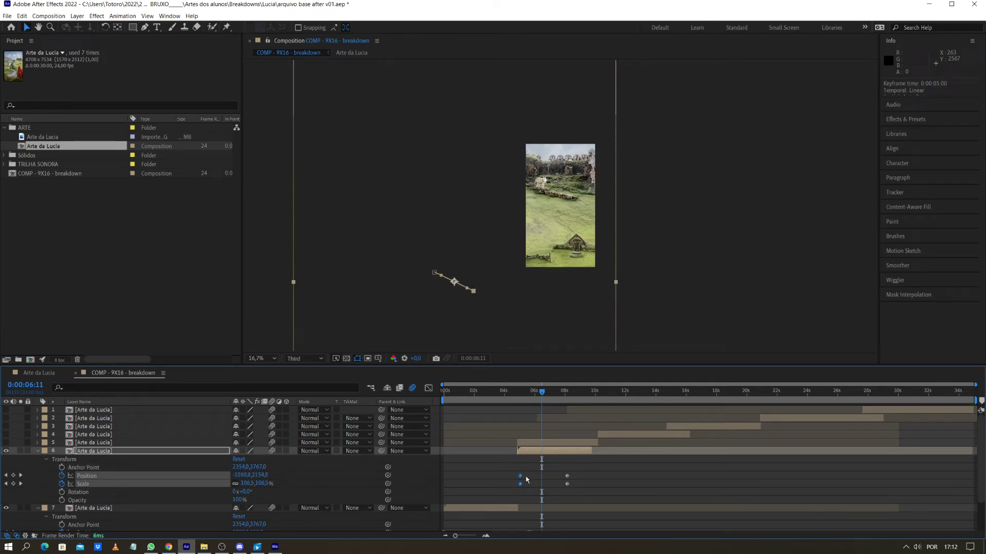
click(555, 467)
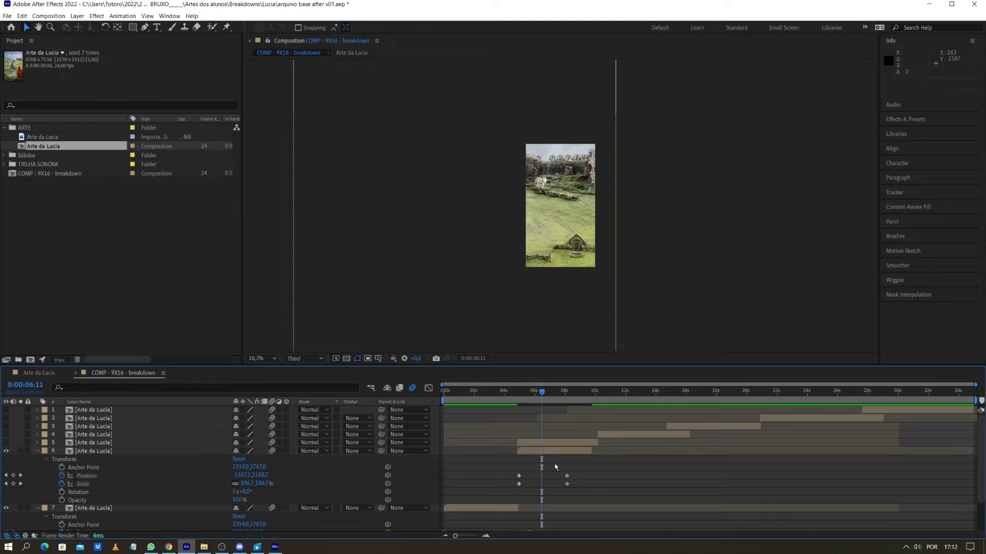
drag(566, 475, 590, 483)
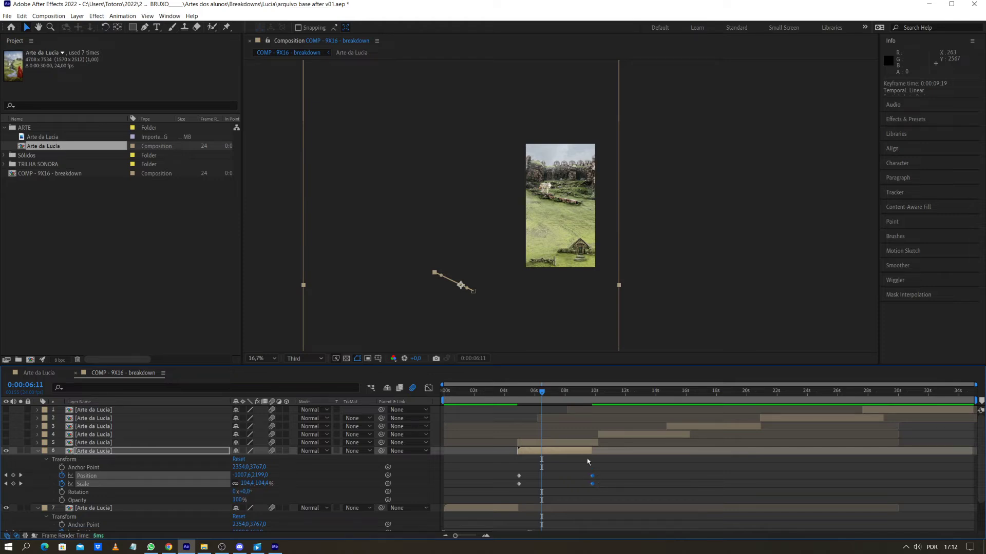
mouse_move(582, 394)
mouse_down()
mouse_move(593, 395)
mouse_move(570, 396)
mouse_move(590, 396)
mouse_up()
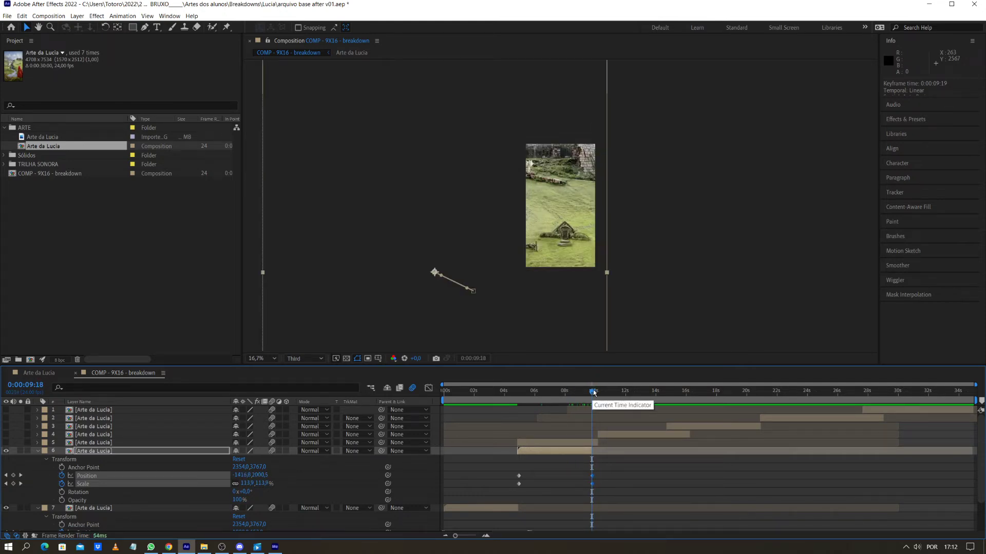
drag(596, 398, 518, 397)
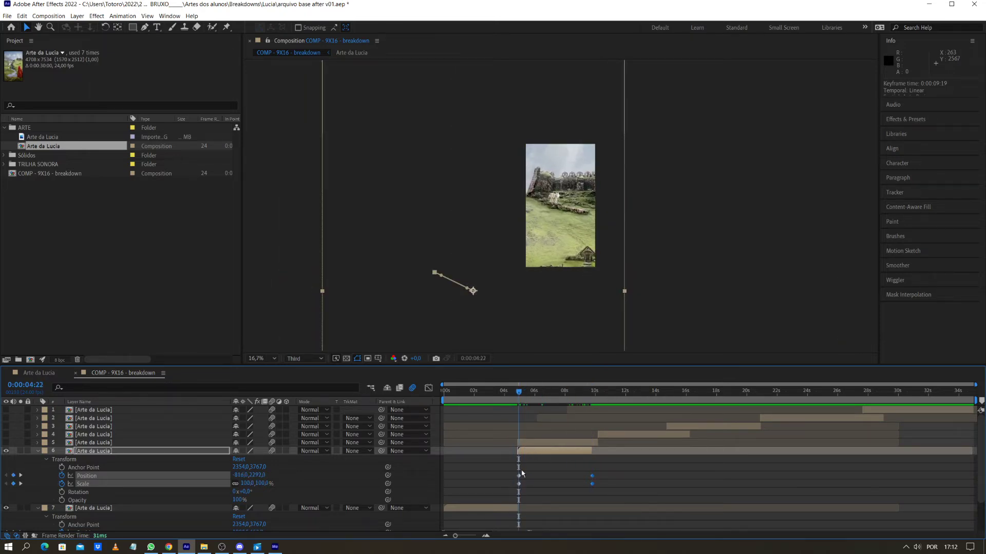
Move the first pair of Position and Scale keyframes to 0:00:07:11 and place the playhead there
drag(510, 478, 557, 476)
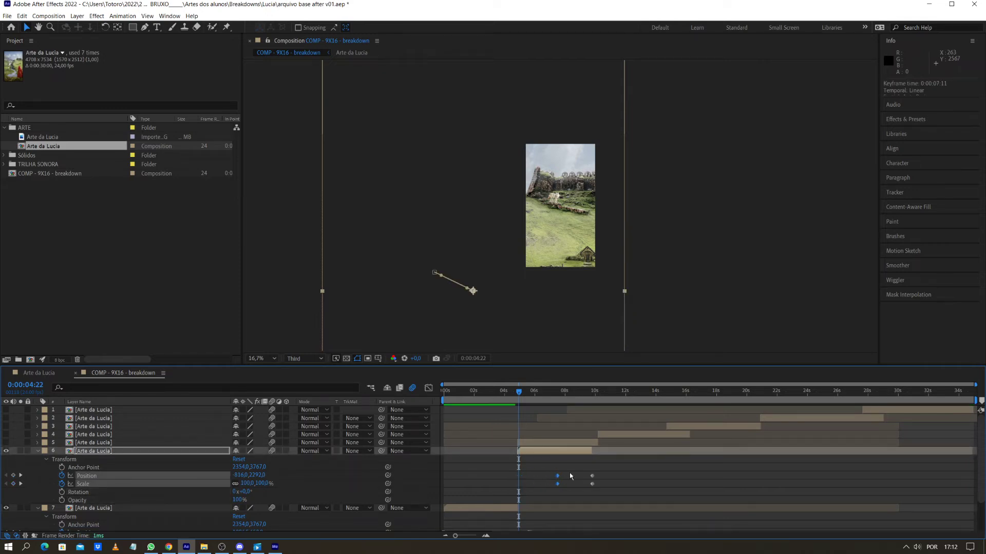
click(529, 402)
drag(518, 395, 557, 394)
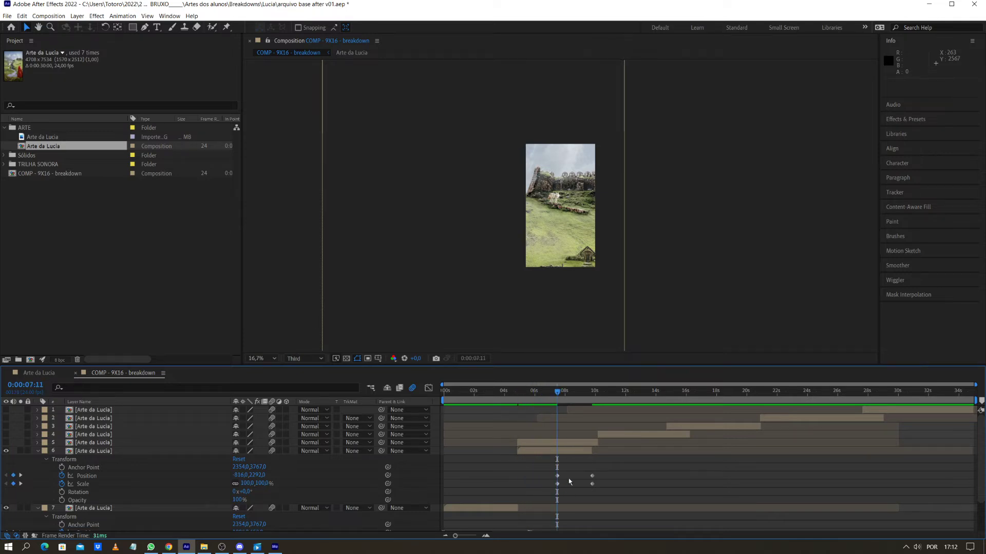
Move the first pair of Position and Scale keyframes on the duplicated layer to its start at 0:00:04:21
drag(557, 394, 518, 396)
drag(550, 467, 518, 479)
click(544, 480)
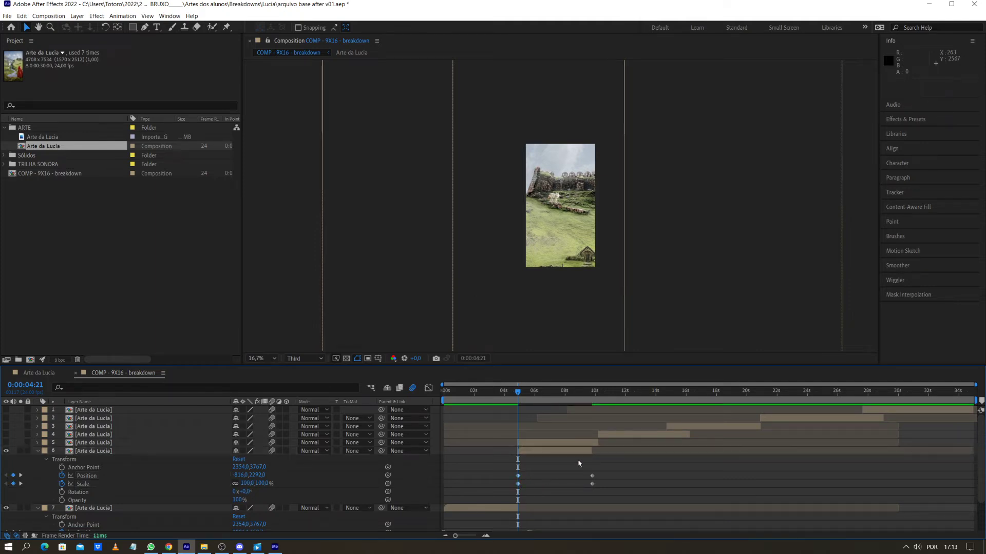
Fit the composition to the viewer and preview the duplicated layer's move from its start to beyond its end
key(space)
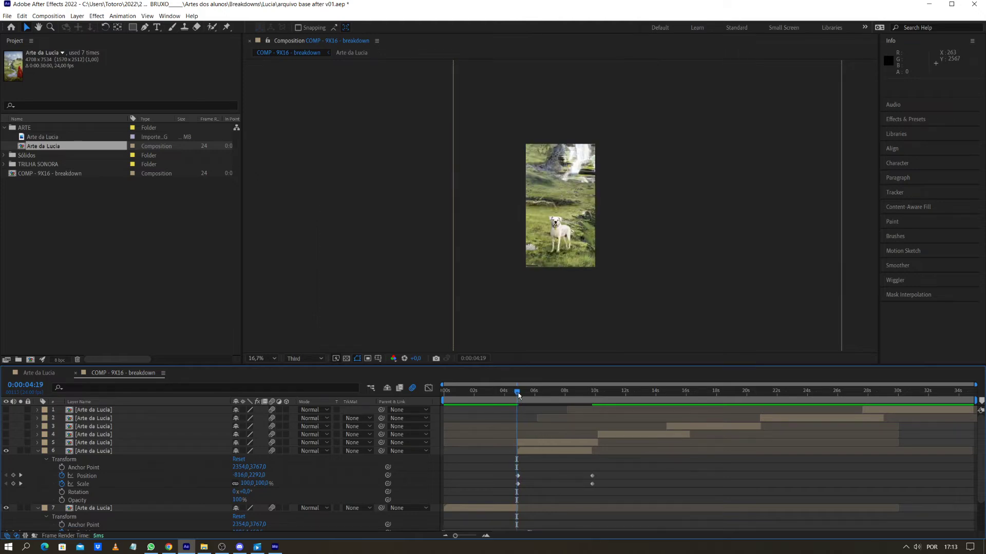
scroll(563, 295, up, 1)
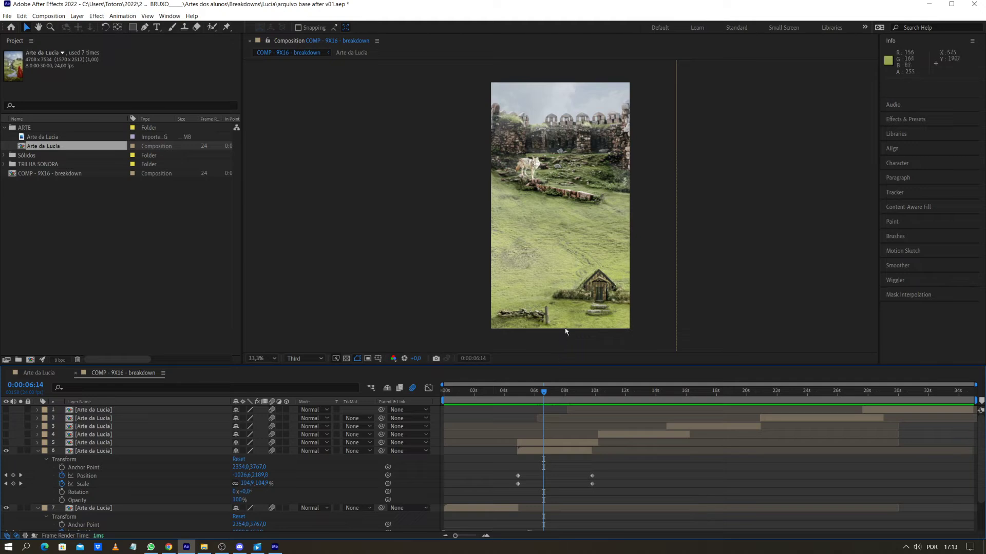
click(272, 361)
click(272, 368)
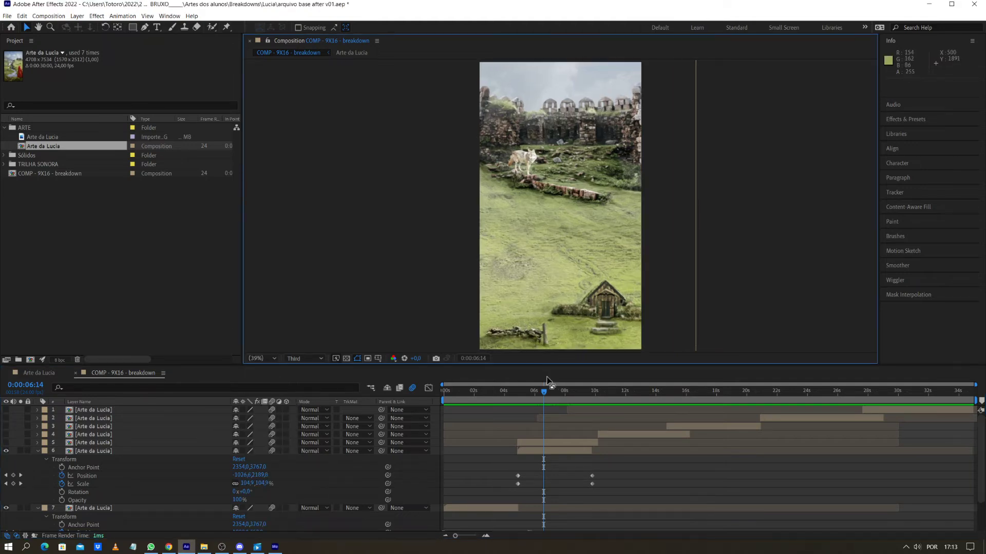
key(space)
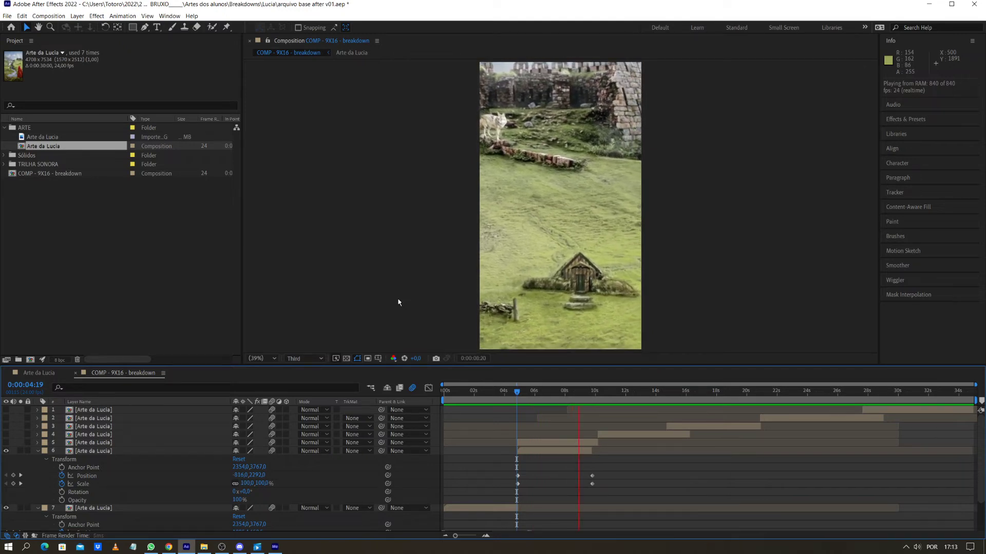
key(space)
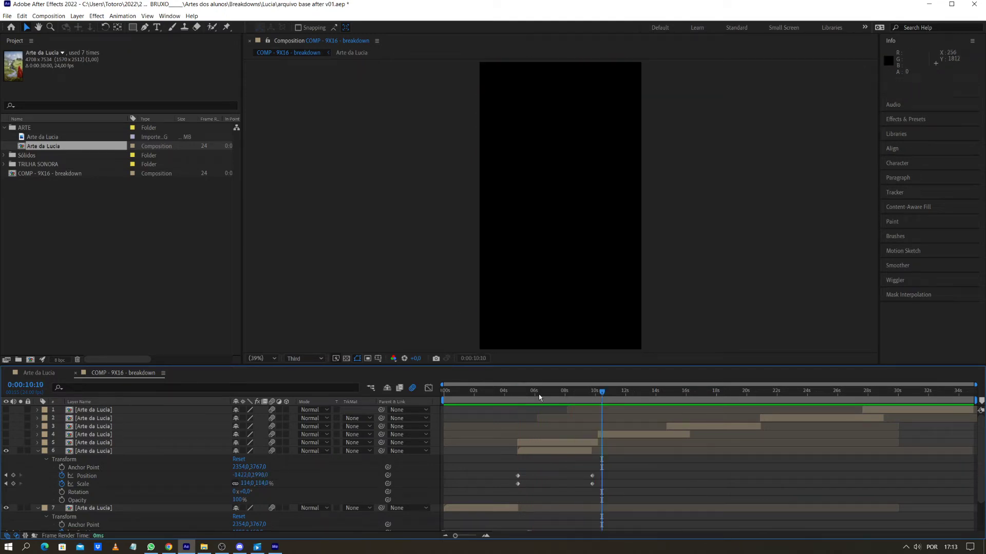
Apply easing to the duplicated layer's first and last pairs of Position and Scale keyframes
drag(531, 396, 519, 393)
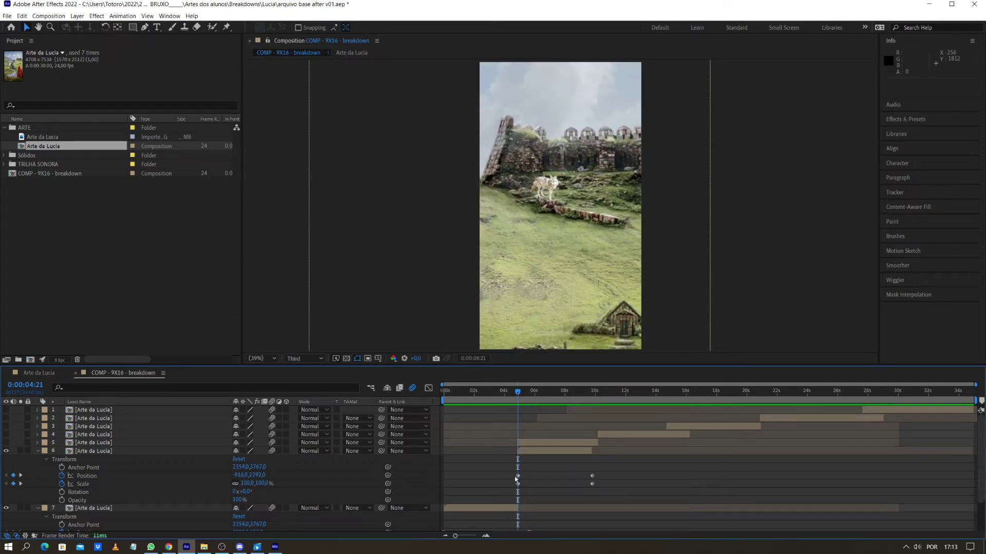
drag(512, 477, 525, 491)
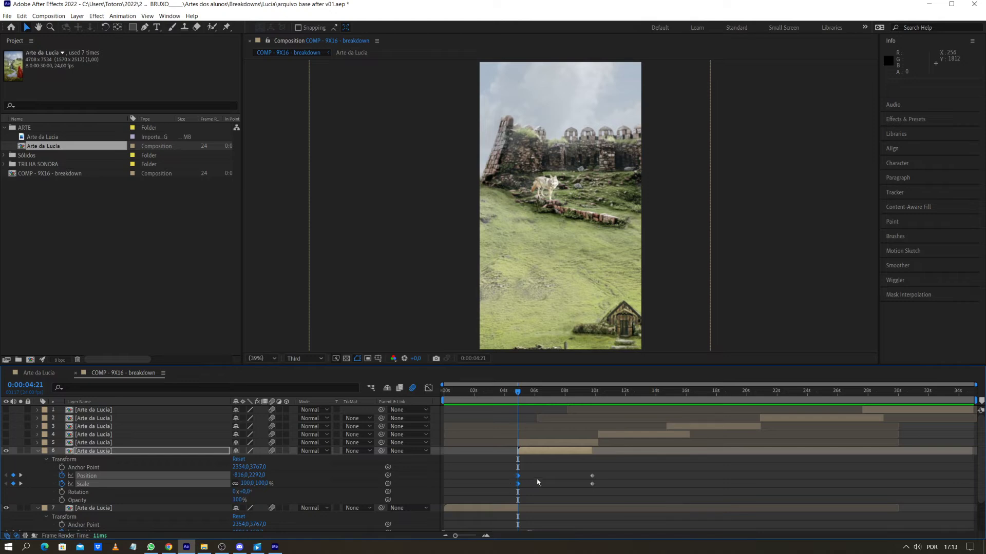
drag(583, 474, 598, 490)
drag(585, 395, 591, 393)
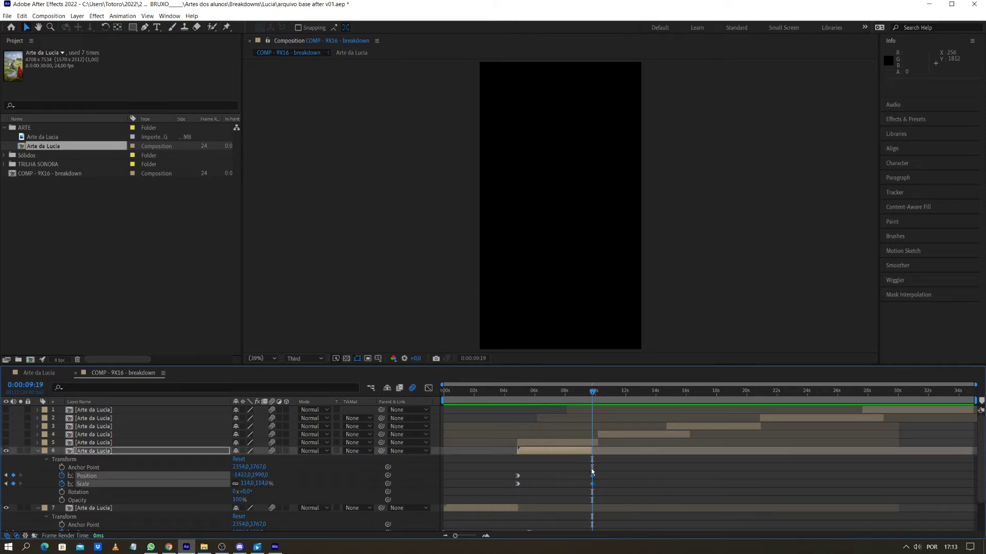
click(561, 455)
Preview the duplicated layer's eased animation from 0:00:04:20
drag(562, 394, 518, 397)
key(space)
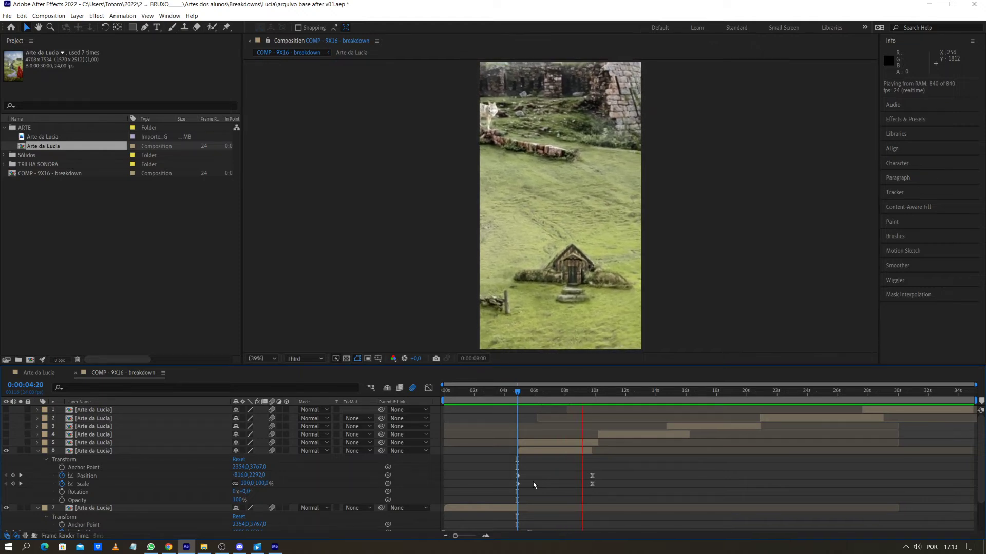
key(space)
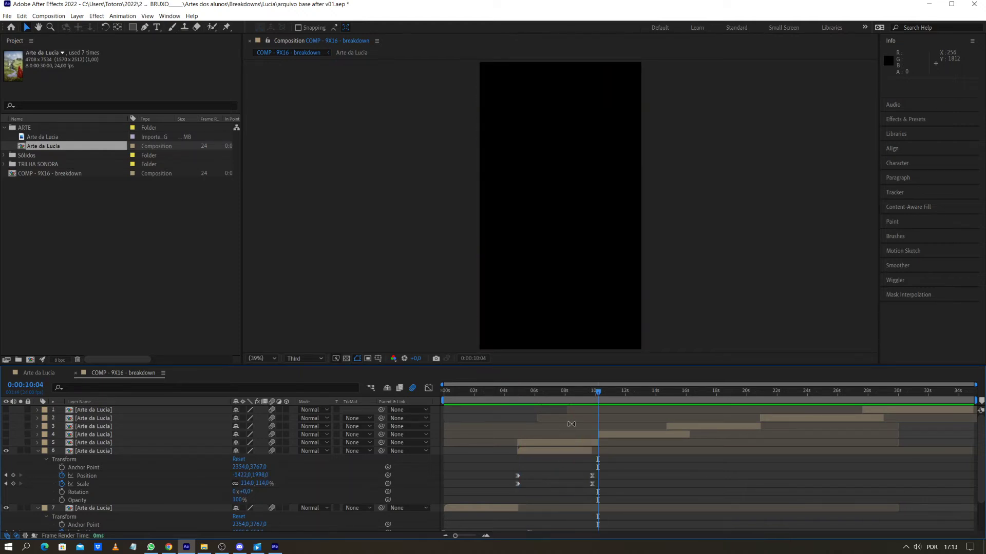
Delete the duplicated Arte da Lucia layer 6 and turn on the visibility of layers 4 and 5
click(39, 451)
click(105, 452)
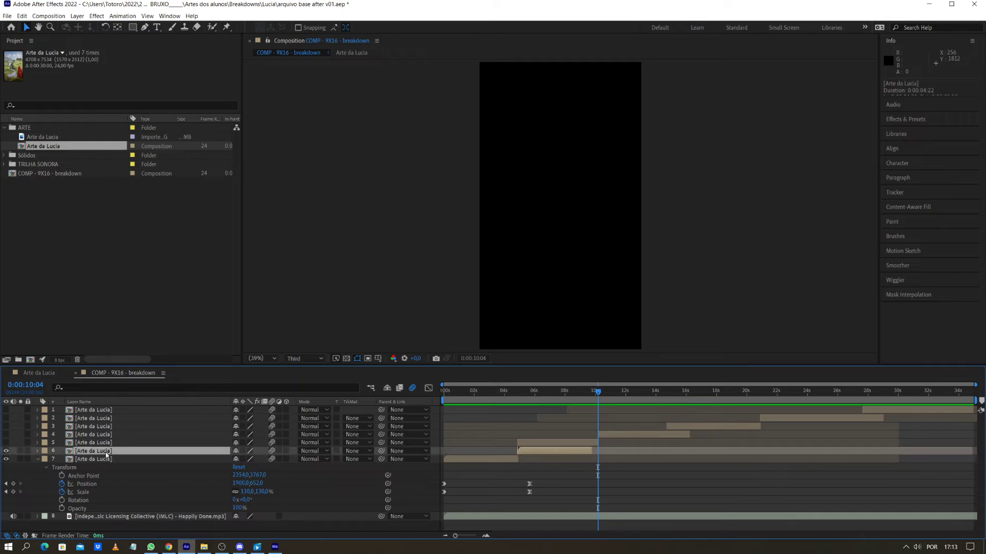
key(Delete)
drag(556, 398, 594, 399)
drag(8, 443, 6, 434)
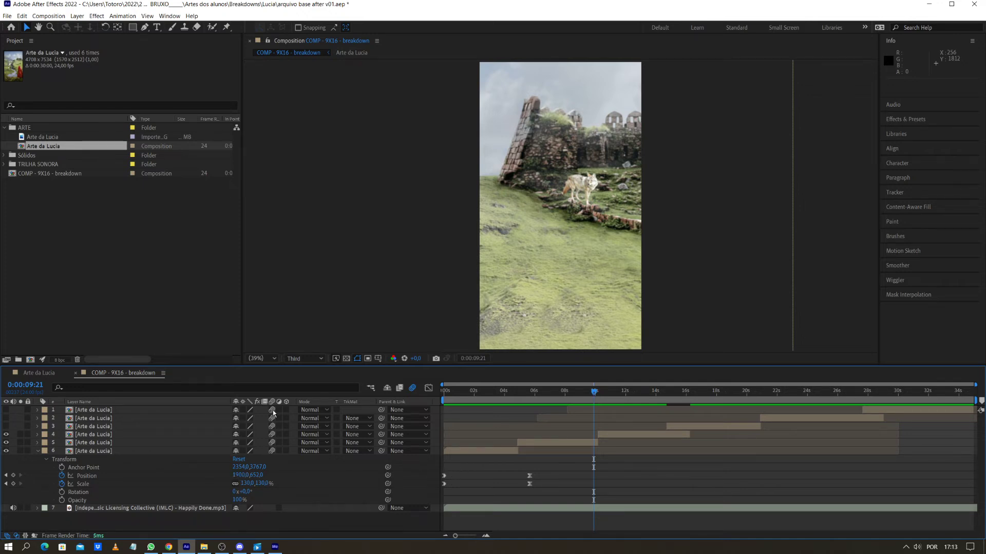
click(38, 451)
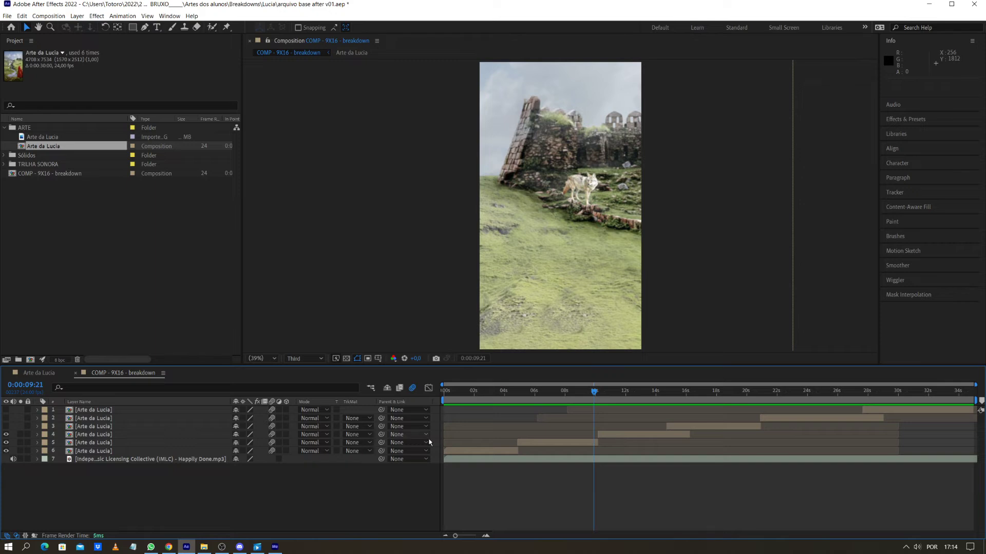
Try extending layer 5's start over the end of layer 6, and restore it to 0:00:04:21
click(614, 435)
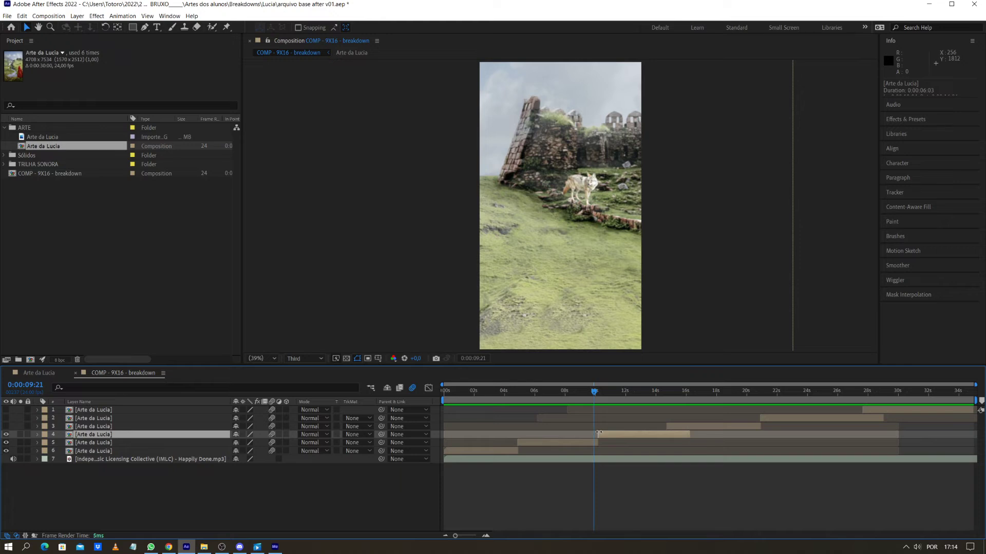
mouse_move(516, 442)
mouse_down()
mouse_move(482, 443)
mouse_move(547, 442)
mouse_move(517, 442)
mouse_up()
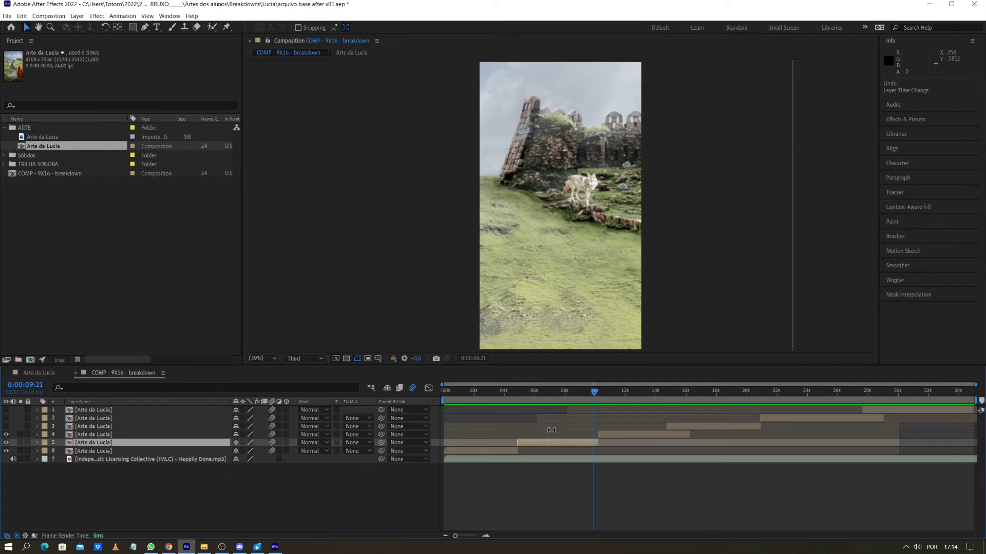
mouse_move(533, 393)
mouse_down()
mouse_move(518, 393)
mouse_move(594, 401)
mouse_move(518, 393)
mouse_up()
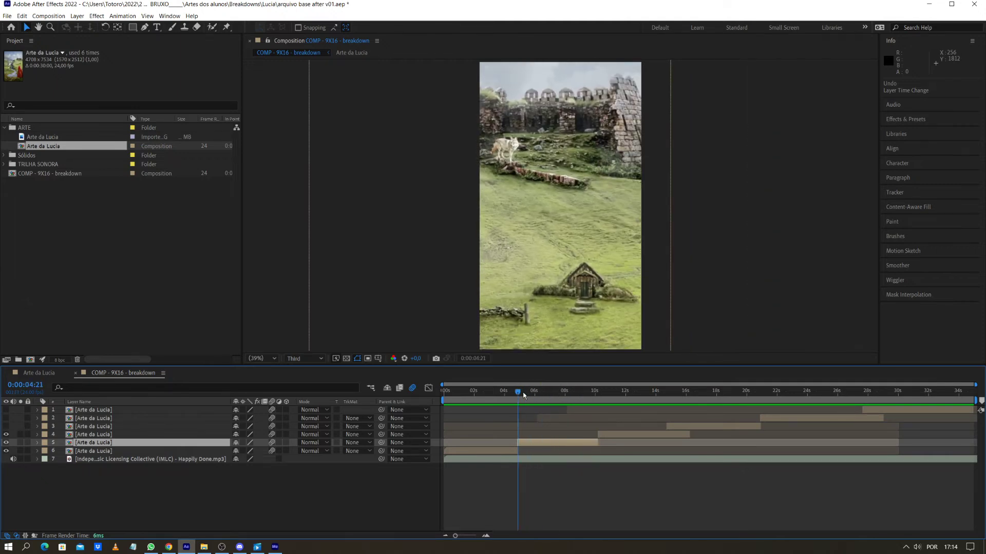
drag(517, 442, 498, 442)
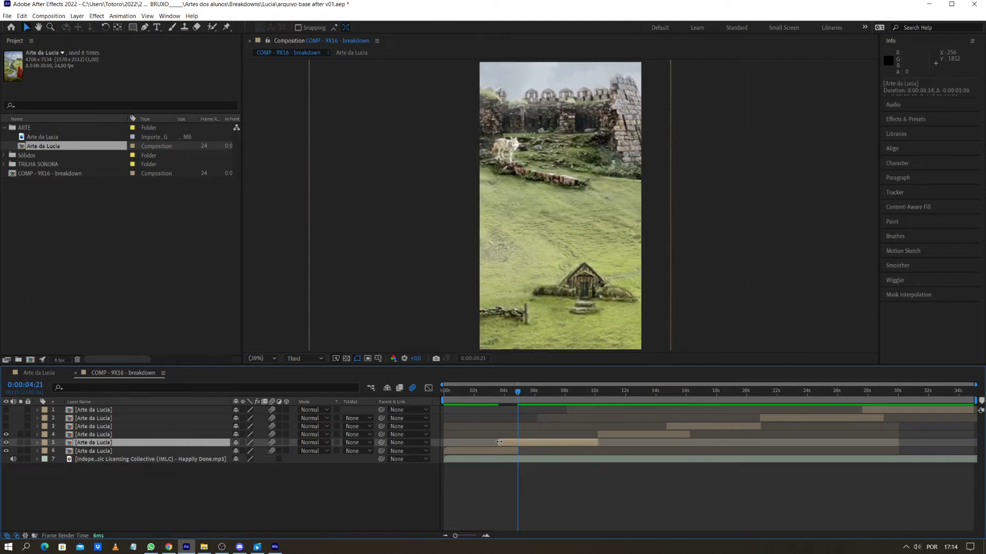
mouse_move(516, 394)
mouse_down()
mouse_move(502, 392)
mouse_move(530, 394)
mouse_move(509, 397)
mouse_move(530, 399)
mouse_move(517, 399)
mouse_up()
drag(498, 442, 517, 443)
mouse_move(515, 392)
mouse_down()
mouse_move(505, 392)
mouse_move(537, 395)
mouse_move(501, 394)
mouse_move(521, 397)
mouse_up()
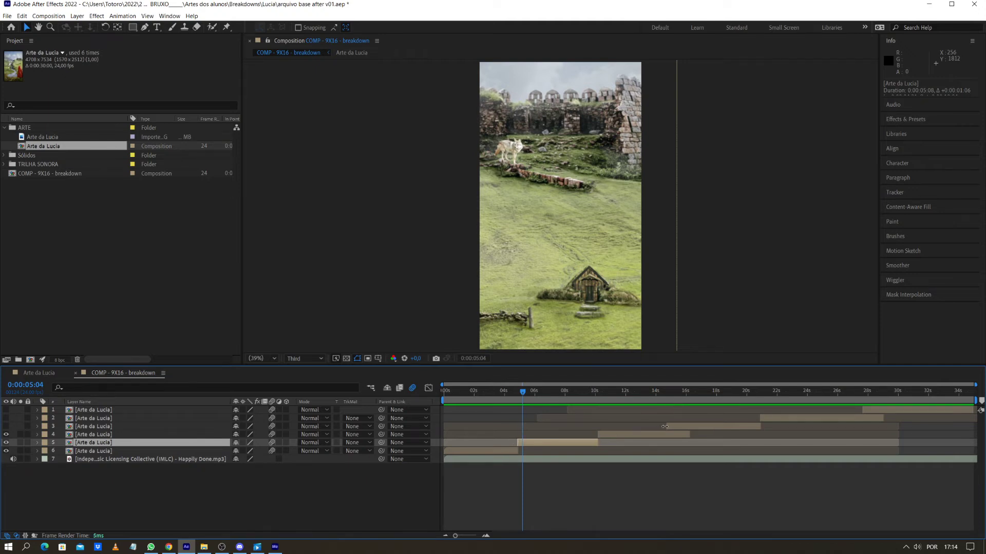
Select layer 3 and preview the composition from about 0:00:12:17
click(682, 426)
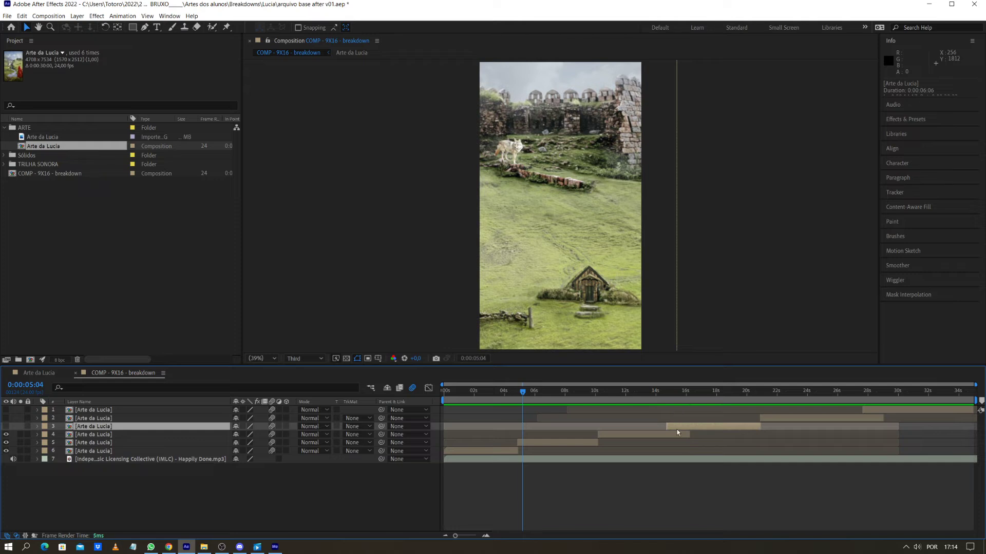
click(608, 395)
key(space)
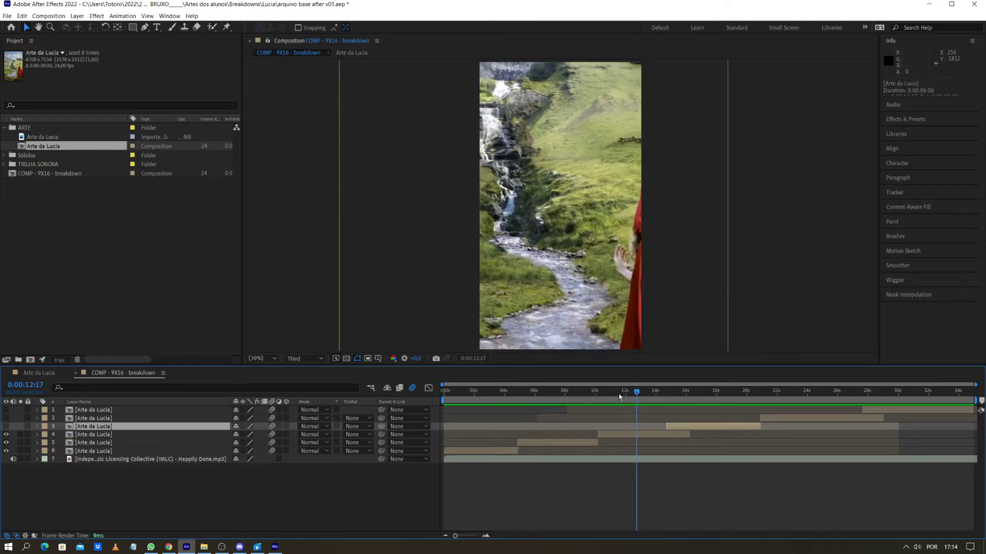
key(space)
Reveal layer 4's Transform properties, inspect its Position and Scale keyframes at 0:00:10:04, and preview the move
click(620, 435)
key(i)
click(37, 435)
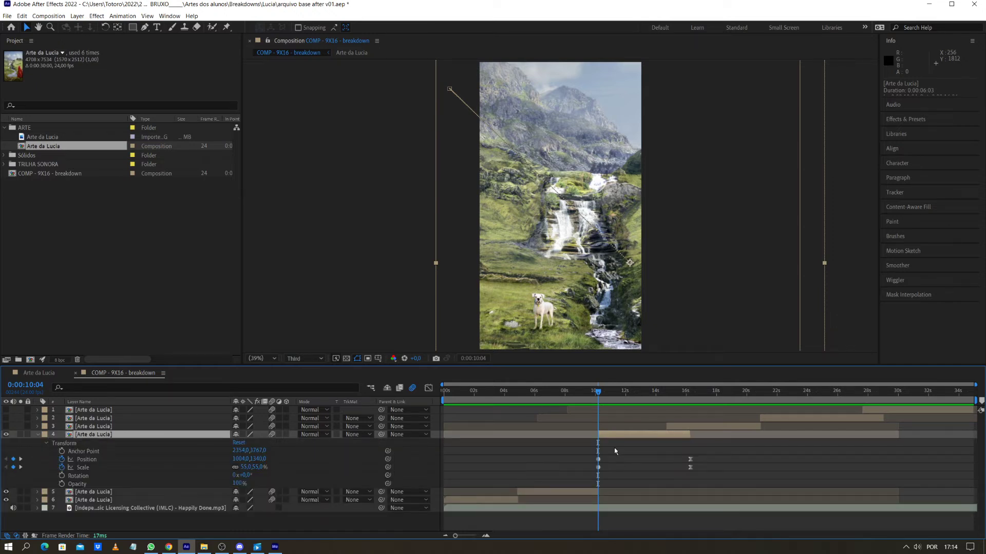
click(598, 460)
click(598, 468)
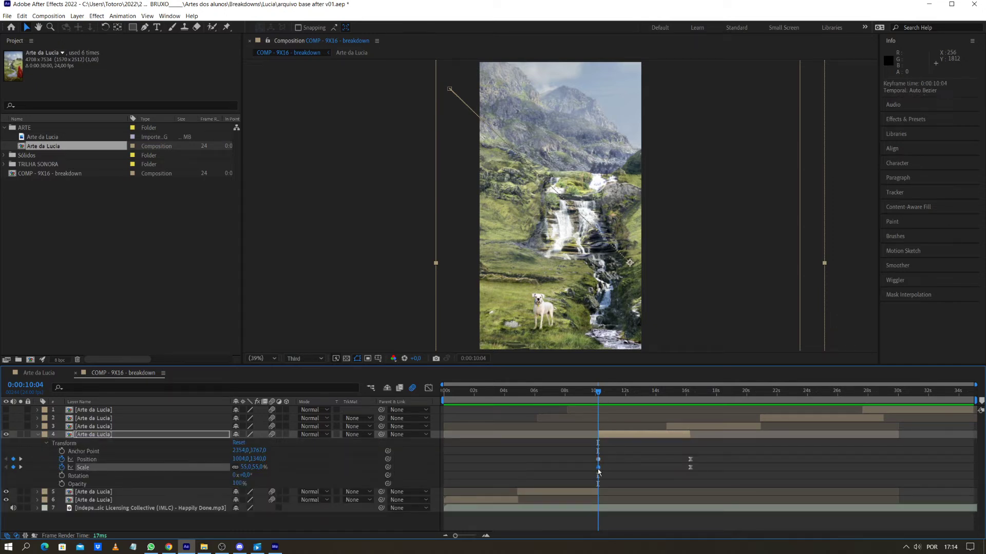
key(space)
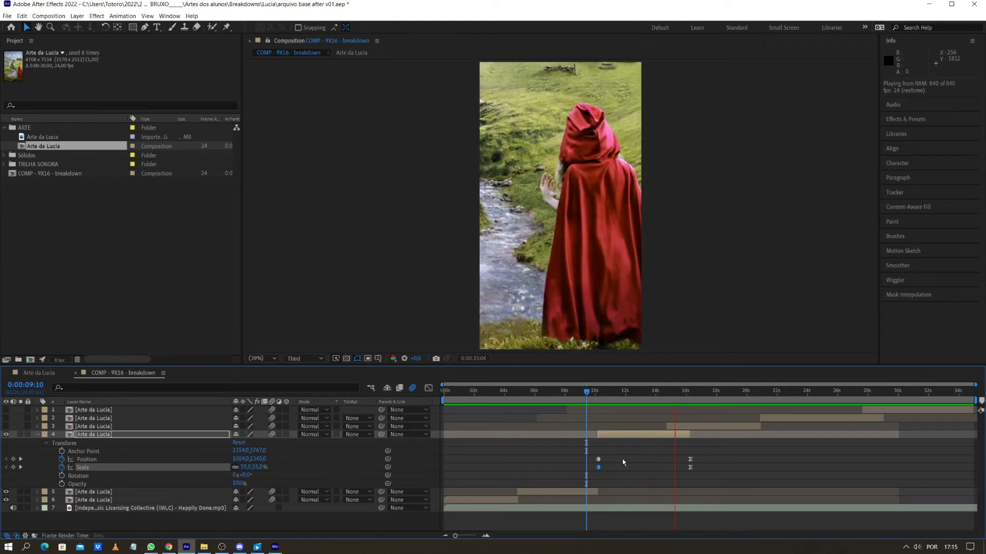
key(space)
Turn on the visibility of layers 1 to 3 and preview from 0:00:10:06 through the layer 4 to layer 3 transition
drag(10, 426, 10, 410)
drag(691, 392, 600, 392)
key(space)
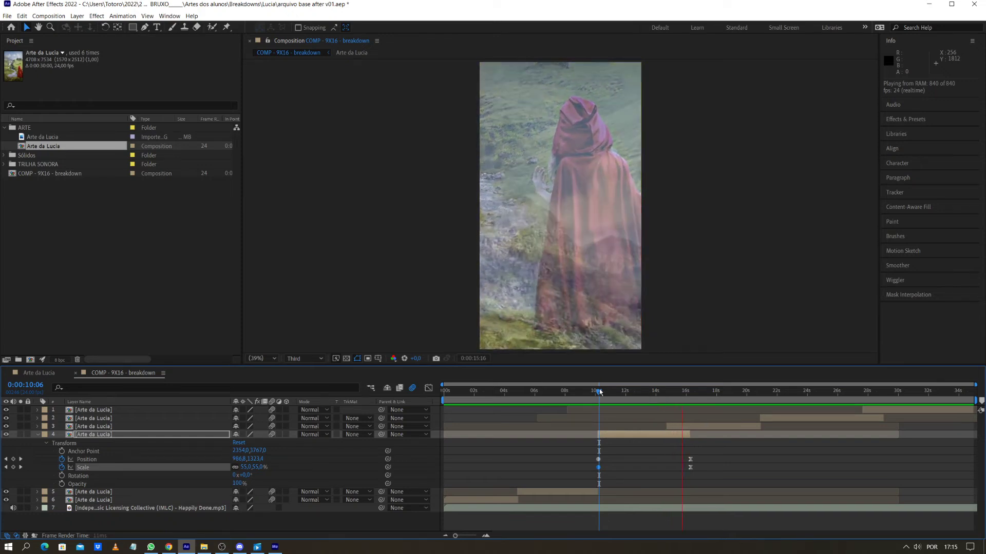
key(space)
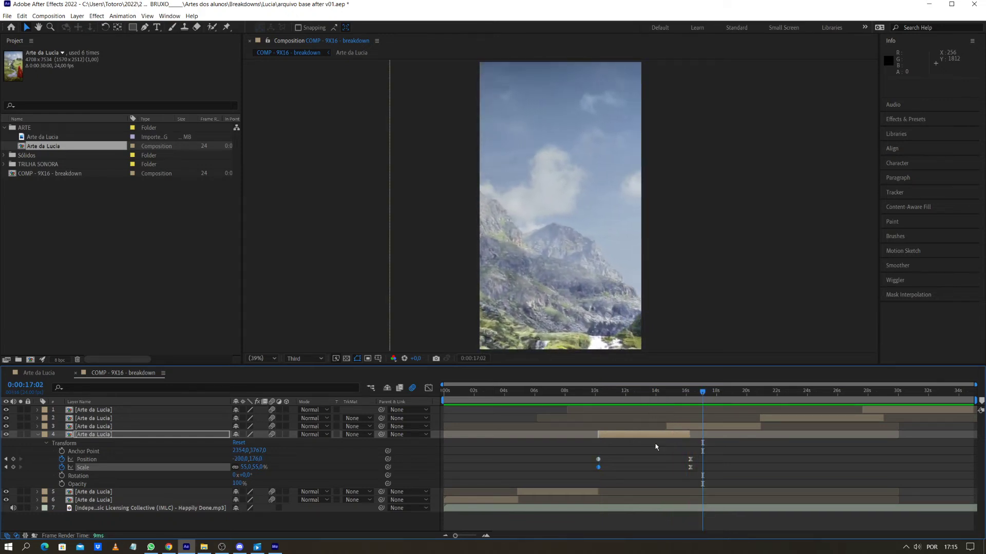
Examine the overlap between layers 3 and 4 by scrubbing between about 0:00:15:01 and 0:00:16:01
click(639, 463)
drag(599, 392, 679, 400)
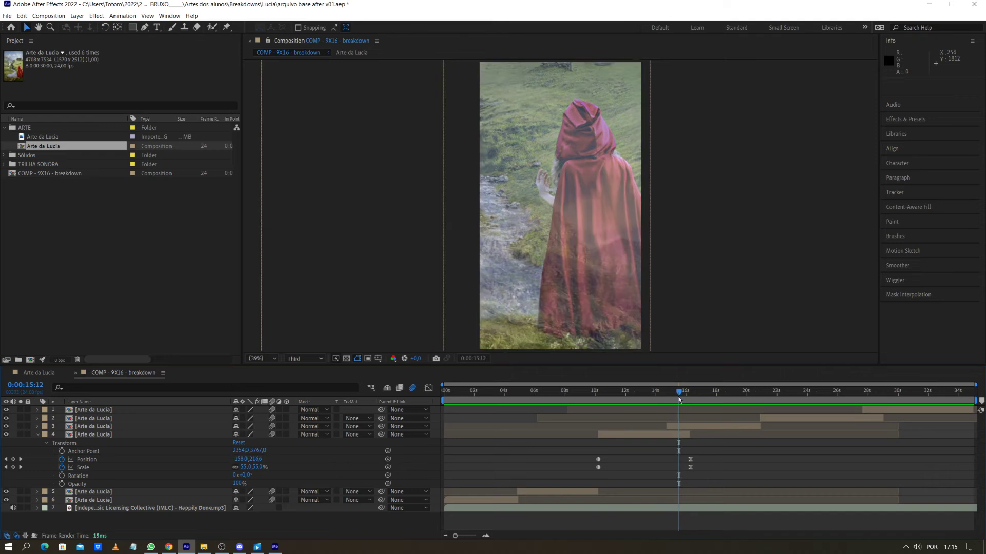
click(689, 426)
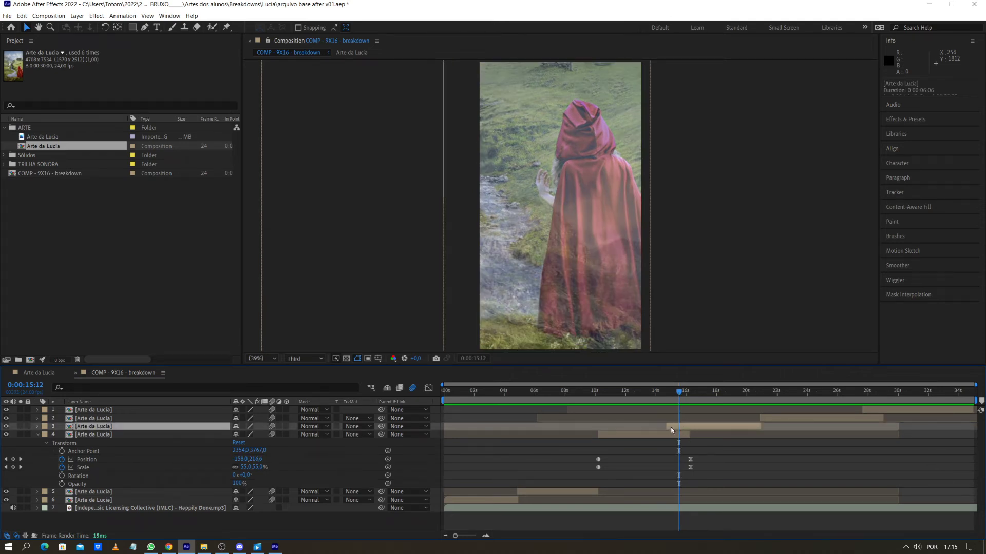
click(663, 426)
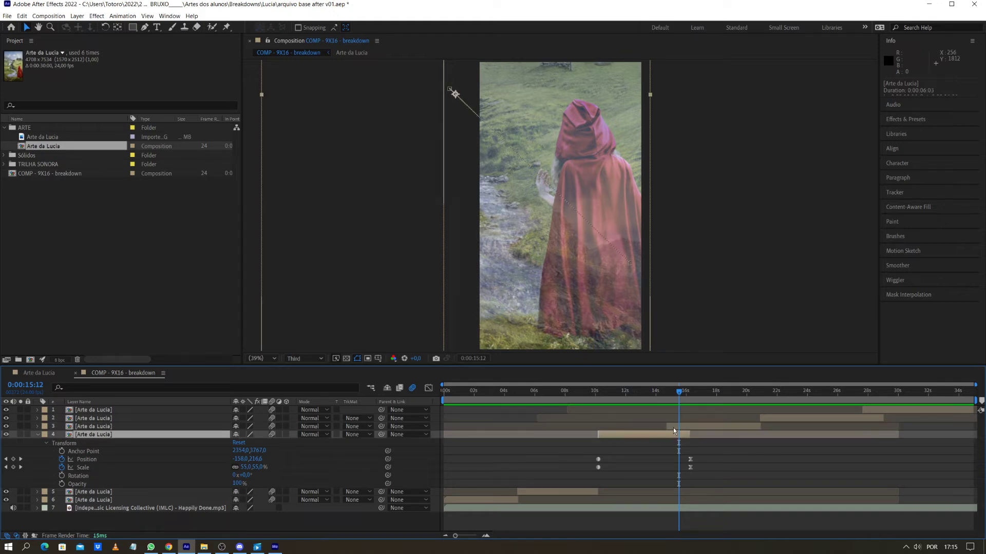
click(667, 434)
click(686, 392)
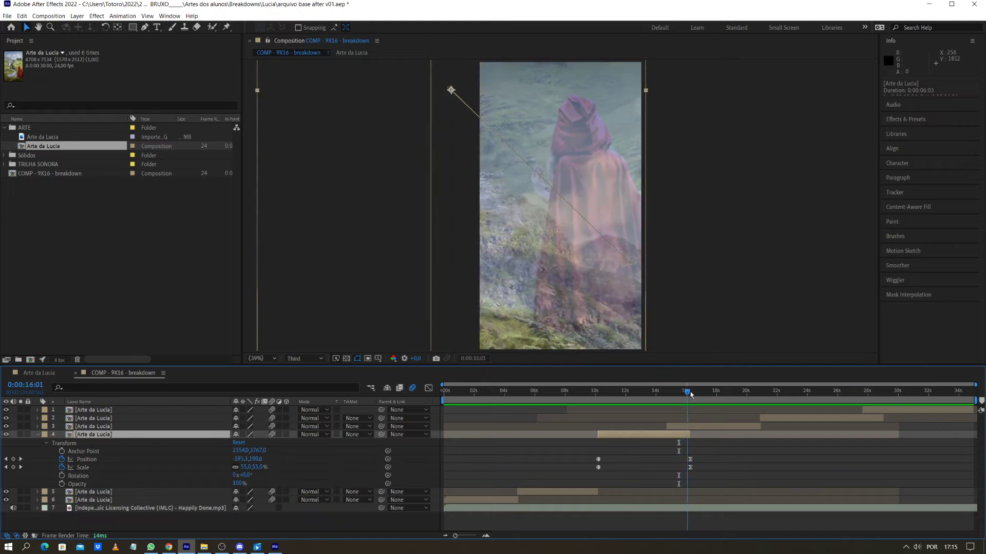
drag(691, 394, 671, 393)
Reveal layer 3's Transform properties and inspect the value of its Opacity keyframe at 0:00:14:17, leaving it unedited
click(688, 428)
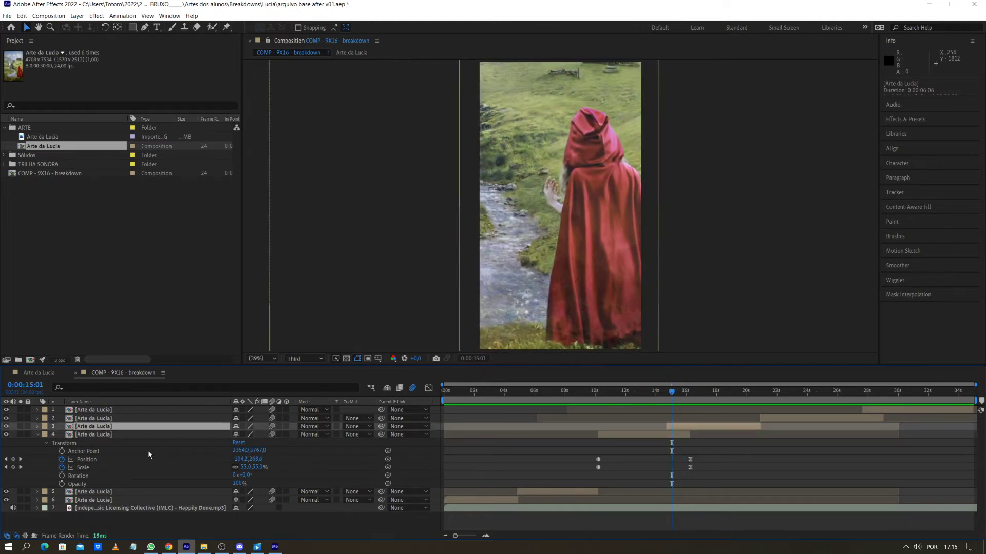
click(37, 427)
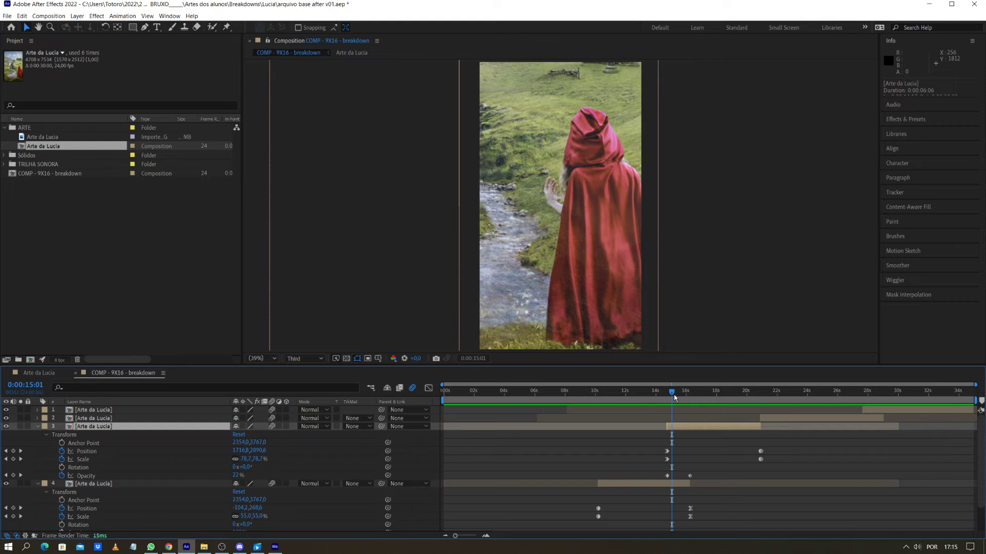
drag(668, 397, 667, 394)
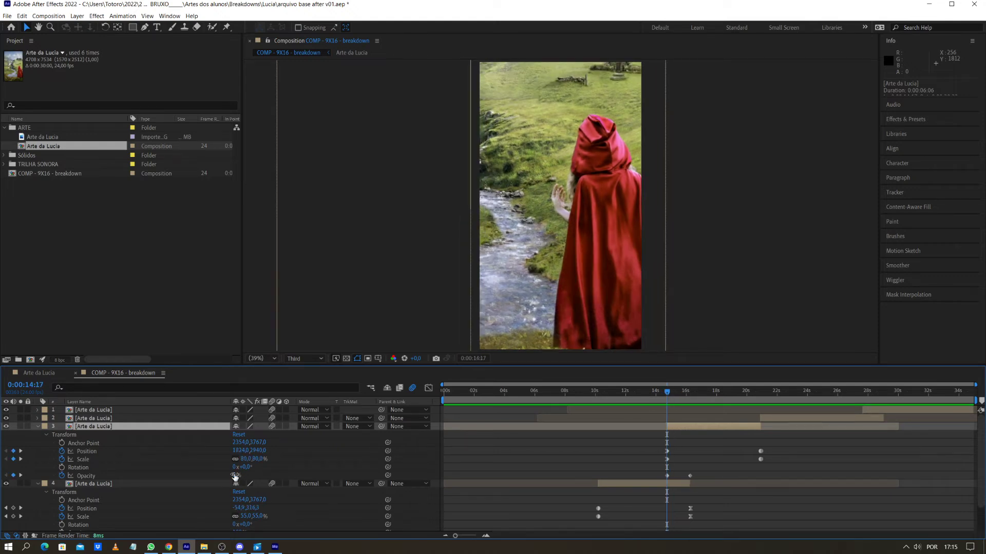
double_click(666, 475)
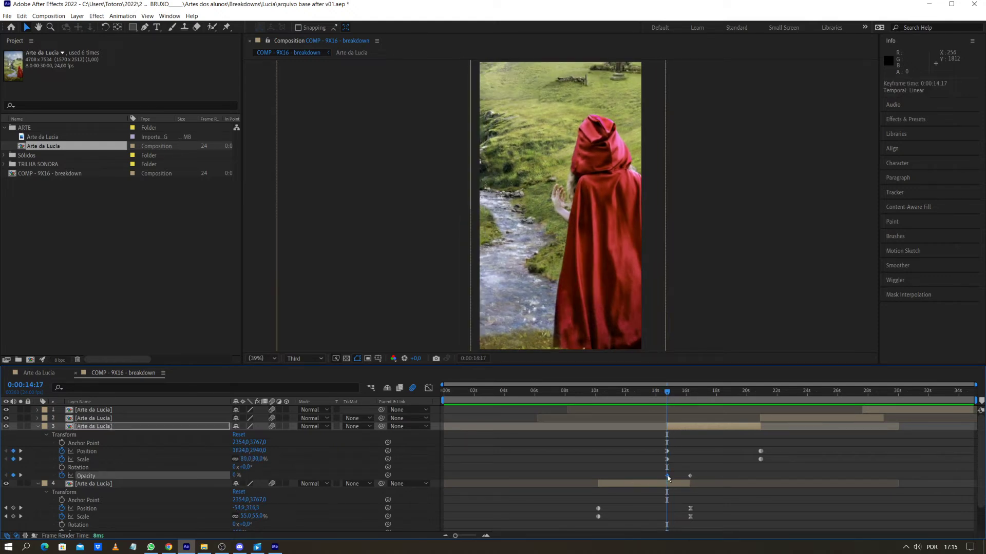
drag(505, 241, 405, 272)
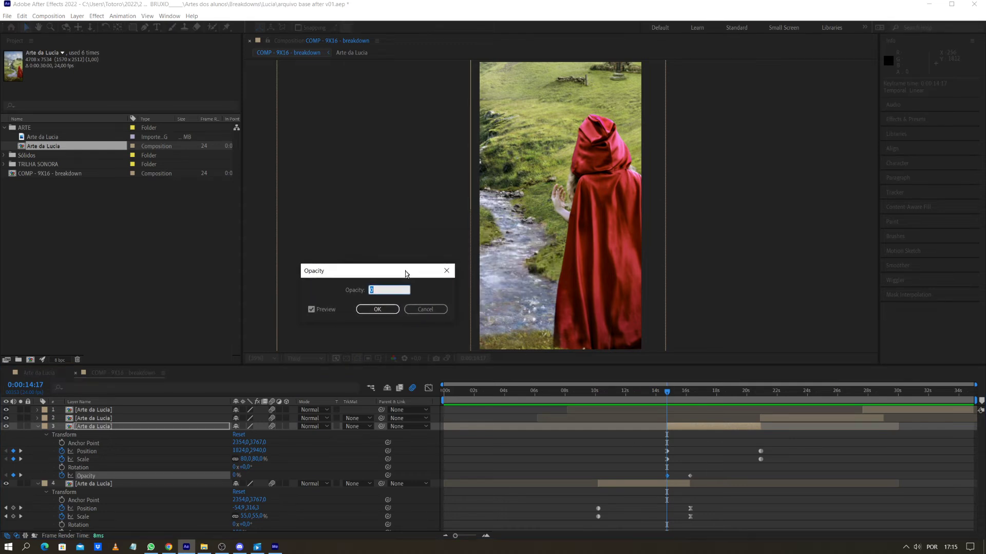
click(426, 312)
Inspect layer 3's Opacity keyframe at 0:00:16:06 and scrub its fade back to 0:00:14:17
key(space)
key(space)
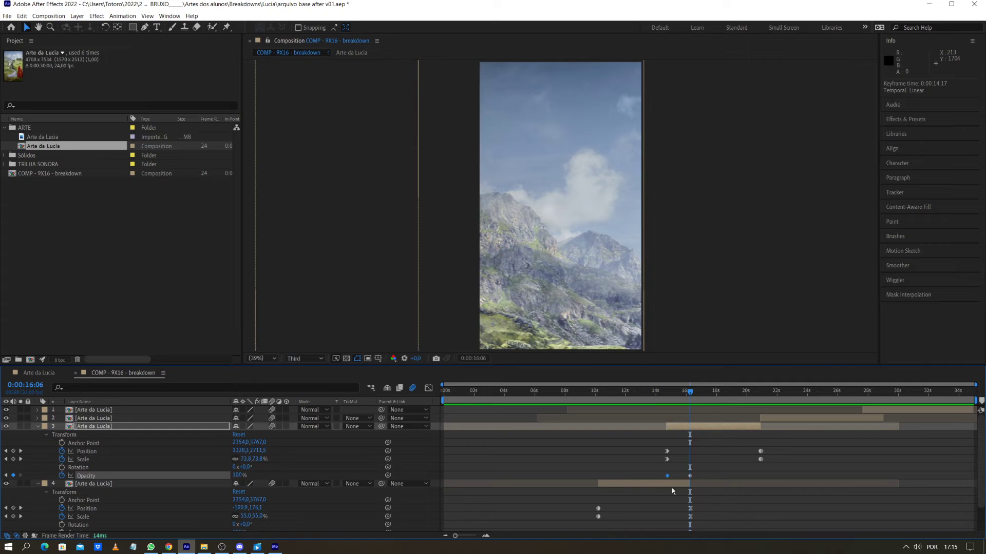
double_click(690, 475)
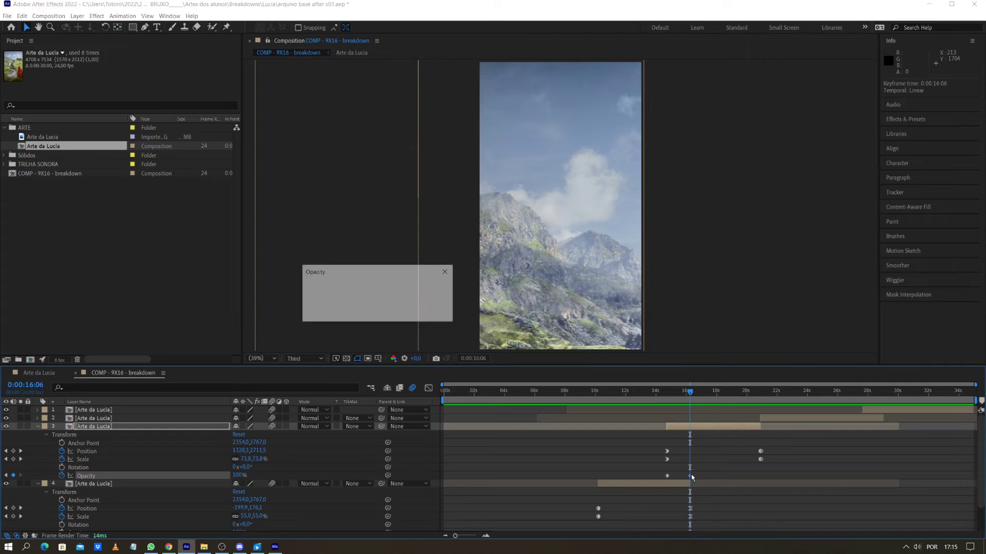
click(447, 272)
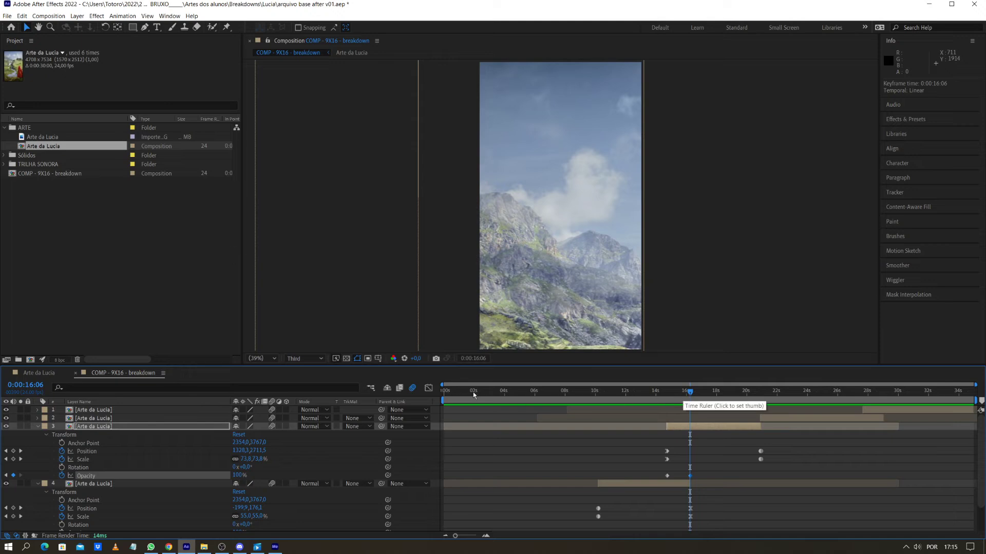
mouse_move(690, 394)
mouse_down()
mouse_move(667, 394)
mouse_move(695, 394)
mouse_move(674, 400)
mouse_move(686, 400)
mouse_up()
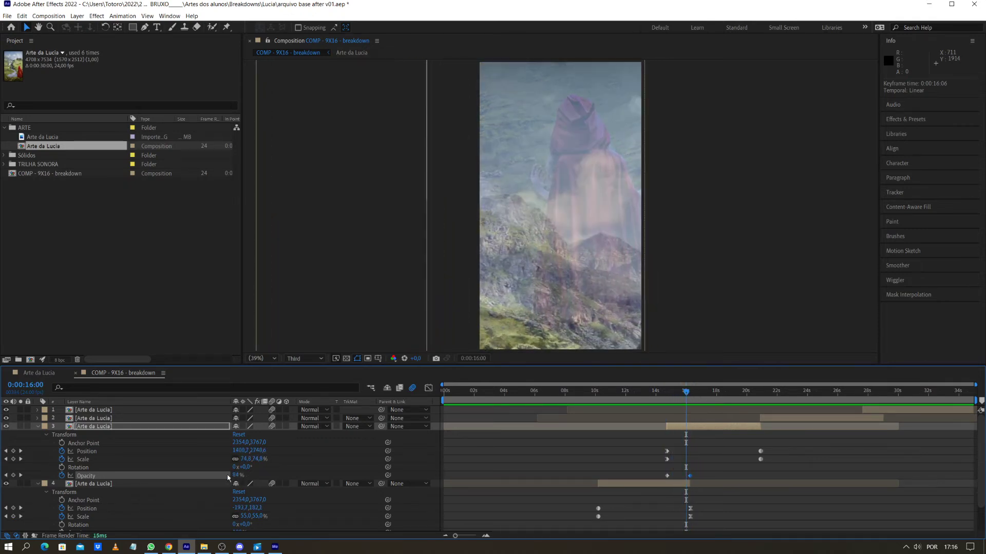
drag(671, 394, 667, 392)
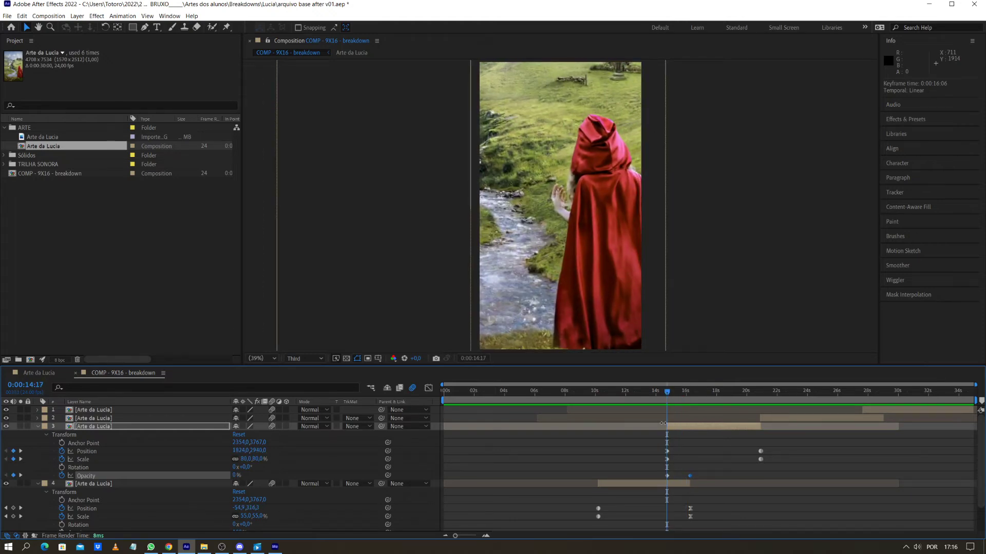
Keyframe layer 4's Opacity at 100% at 0:00:14:17 and 0% at 0:00:16:06
click(676, 430)
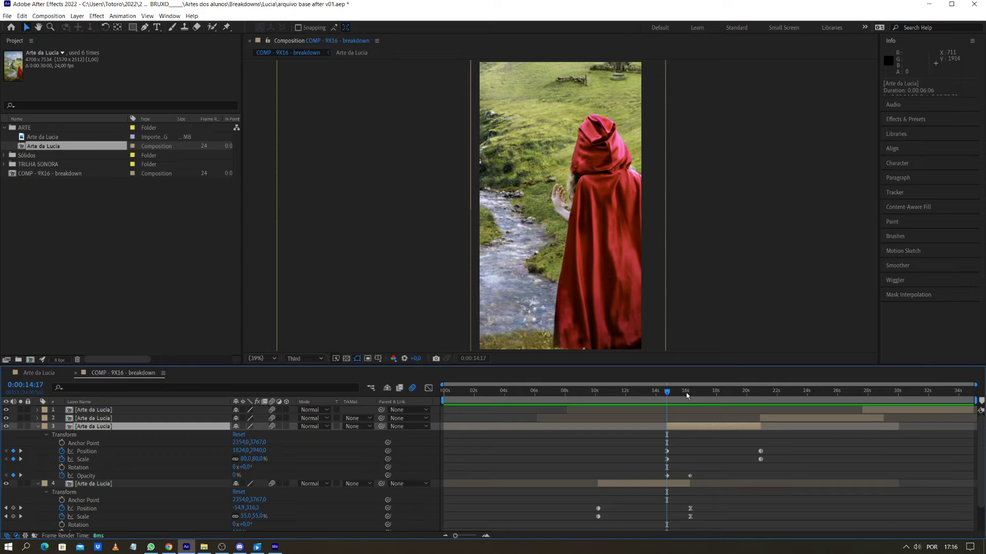
click(674, 487)
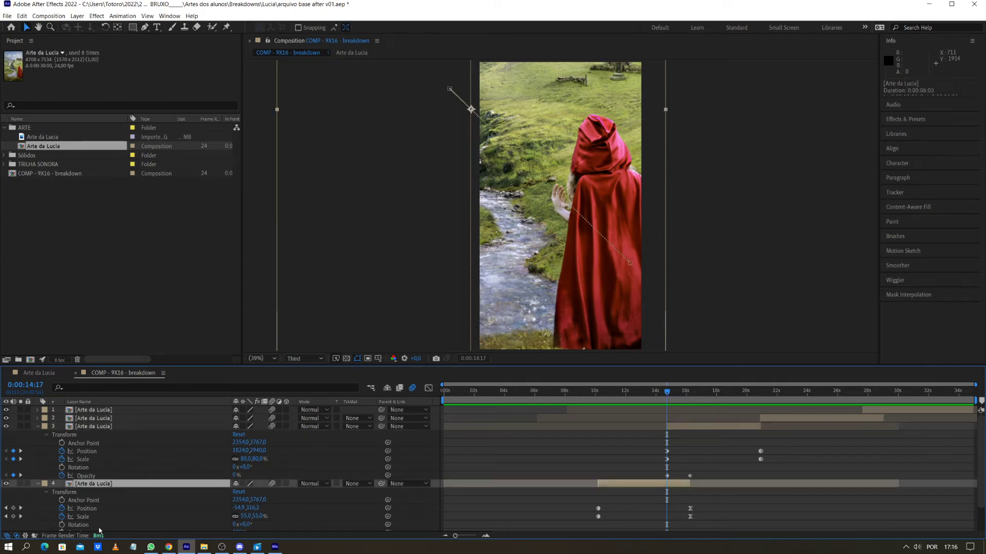
scroll(46, 510, down, 1)
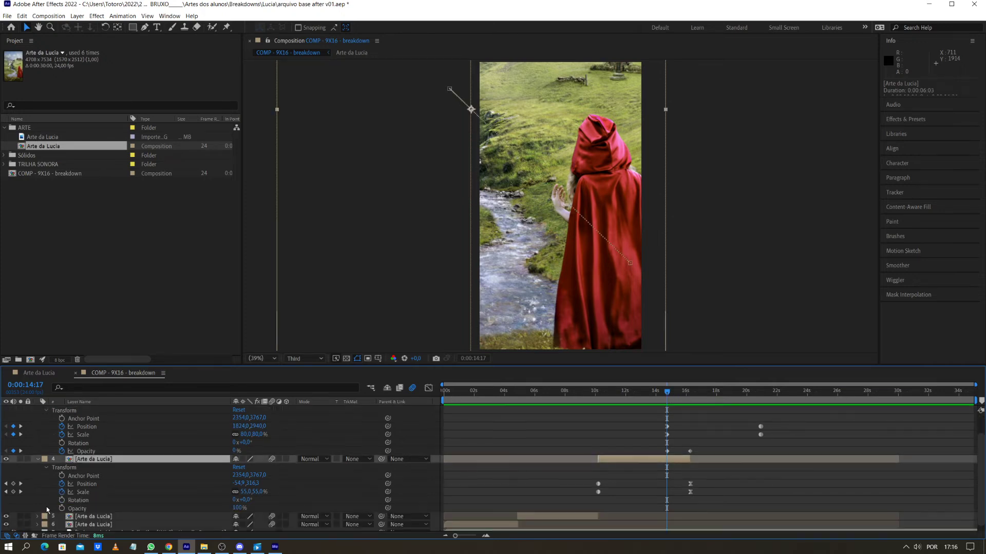
click(61, 508)
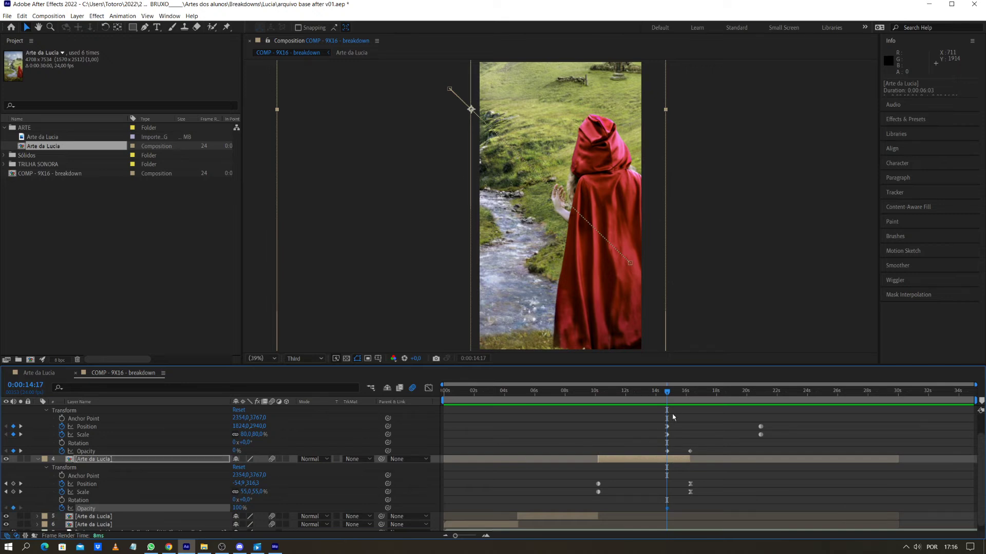
drag(668, 396, 690, 396)
click(639, 461)
drag(239, 508, 178, 511)
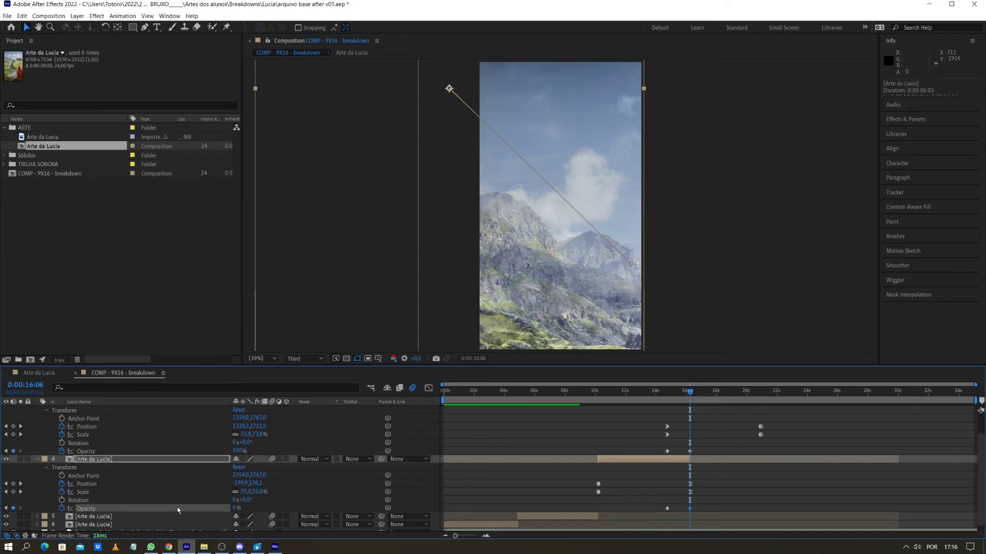
Preview the transition between layers 4 and 3 from about 0:00:13:22 and scrub to 0:00:15:13 to examine the overlapping fades
drag(677, 393, 653, 394)
key(space)
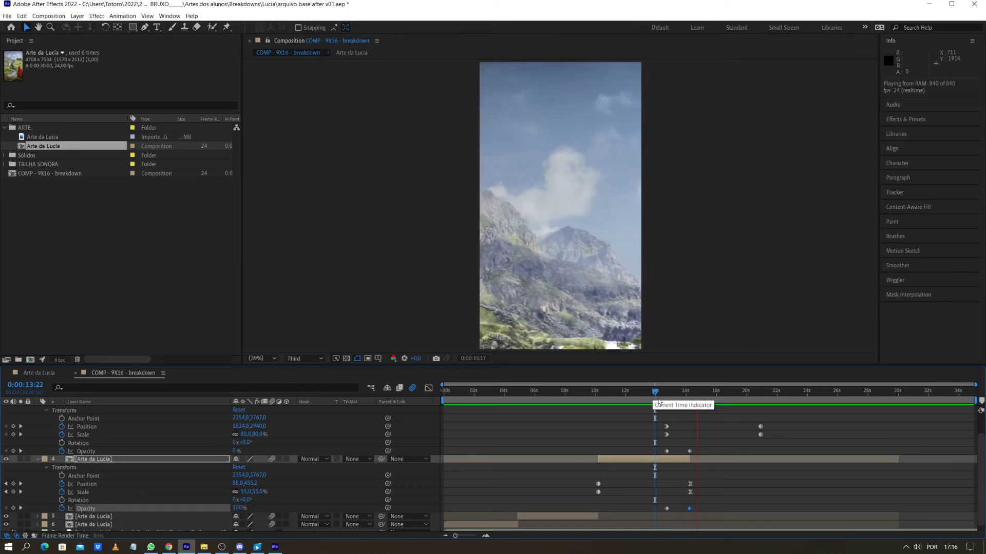
drag(653, 394, 680, 393)
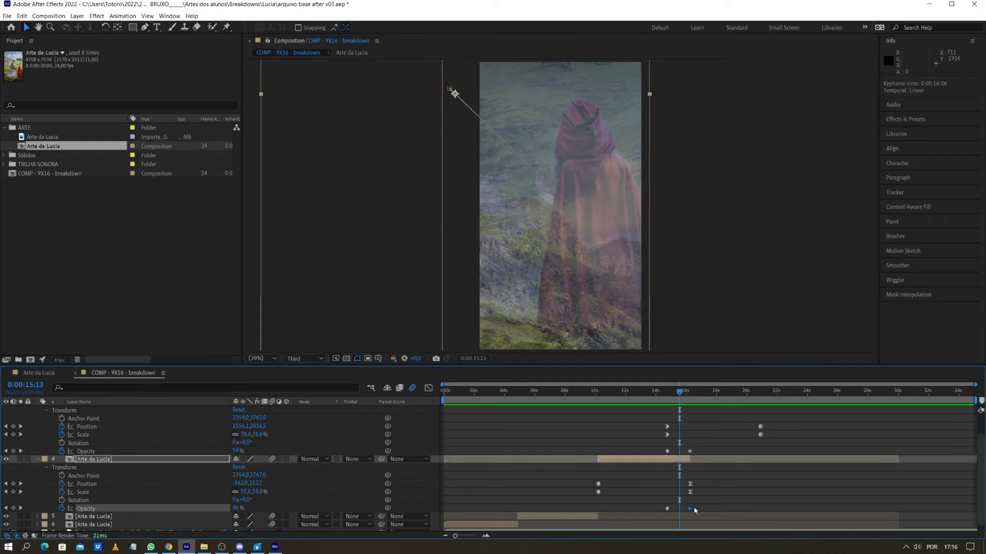
Delete layer 4's Opacity keyframe at 0:00:16:06 and collapse that layer's properties
key(Delete)
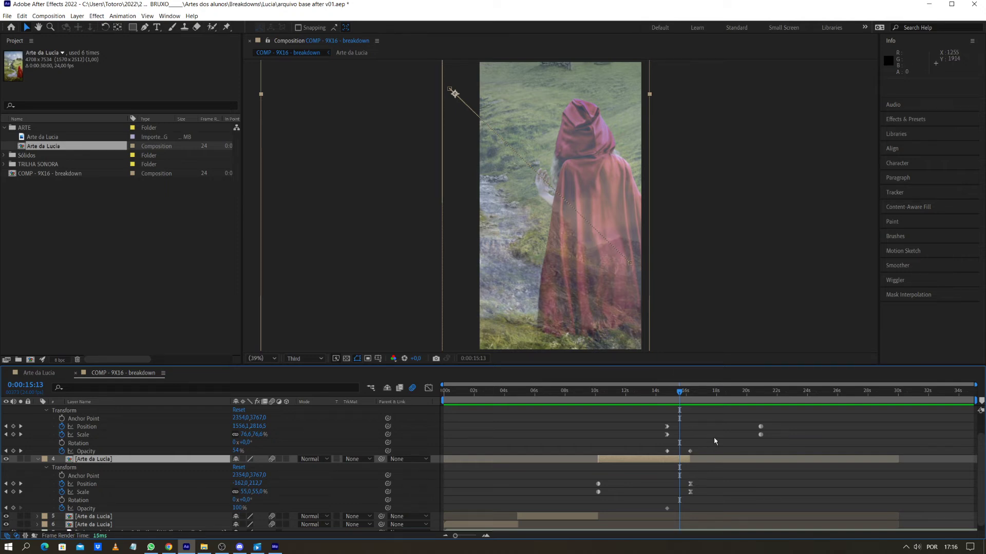
scroll(705, 446, up, 2)
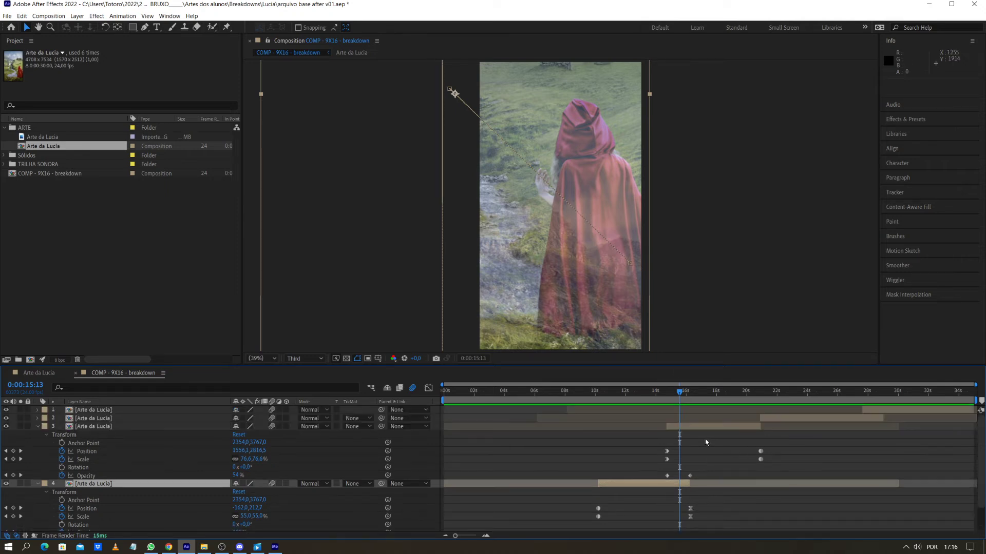
click(38, 484)
click(36, 426)
click(37, 427)
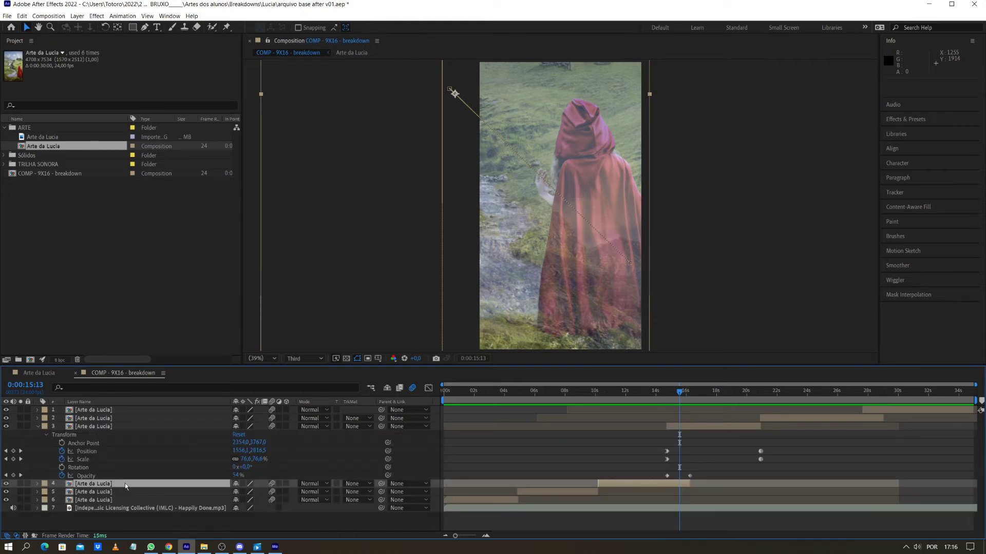
Ease layer 3's Opacity keyframes at 0:00:14:17 and 0:00:16:06
click(675, 472)
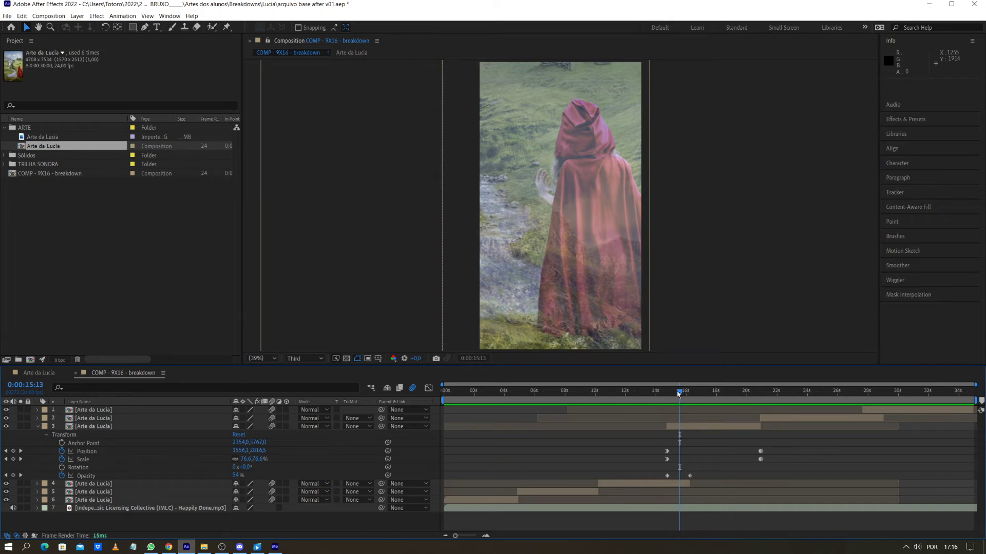
key(j)
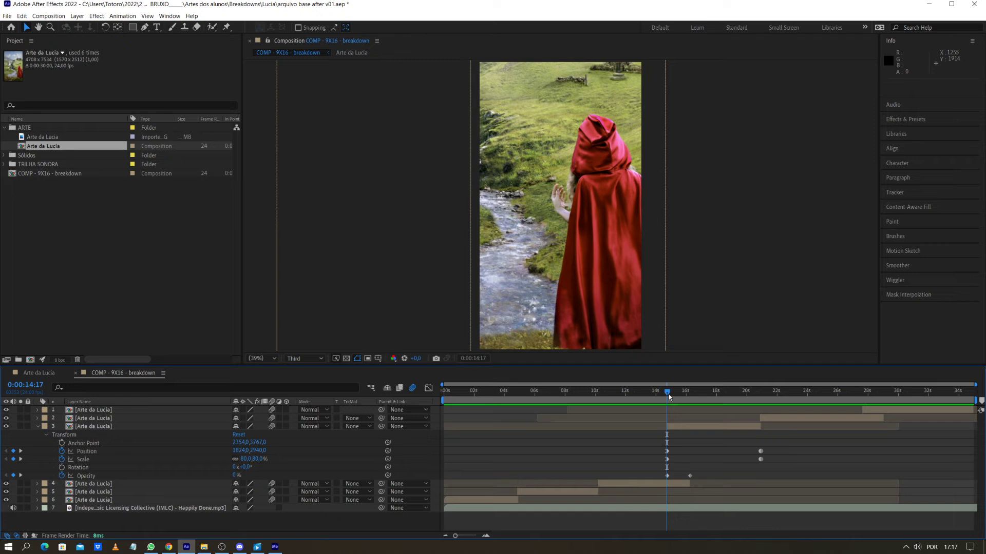
drag(662, 471, 671, 479)
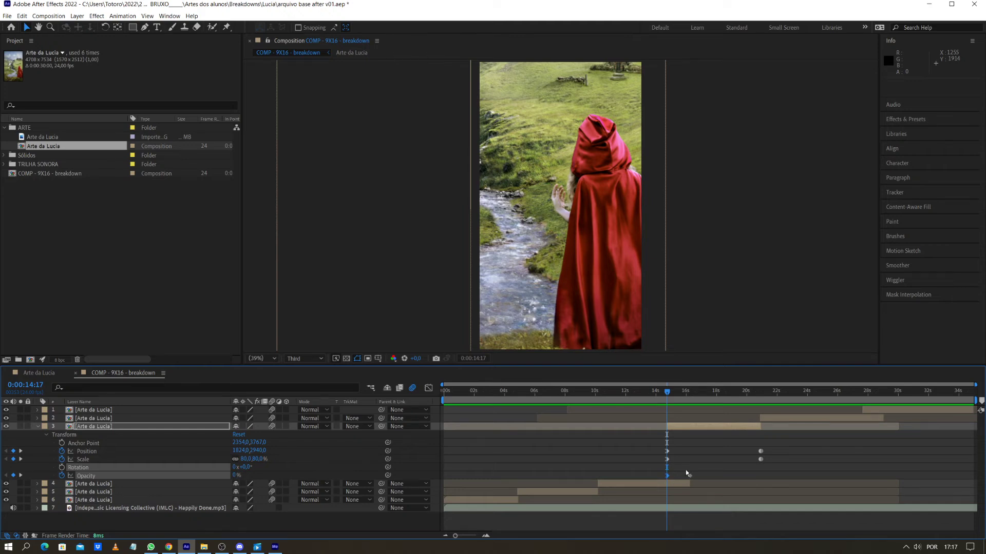
drag(667, 476, 689, 475)
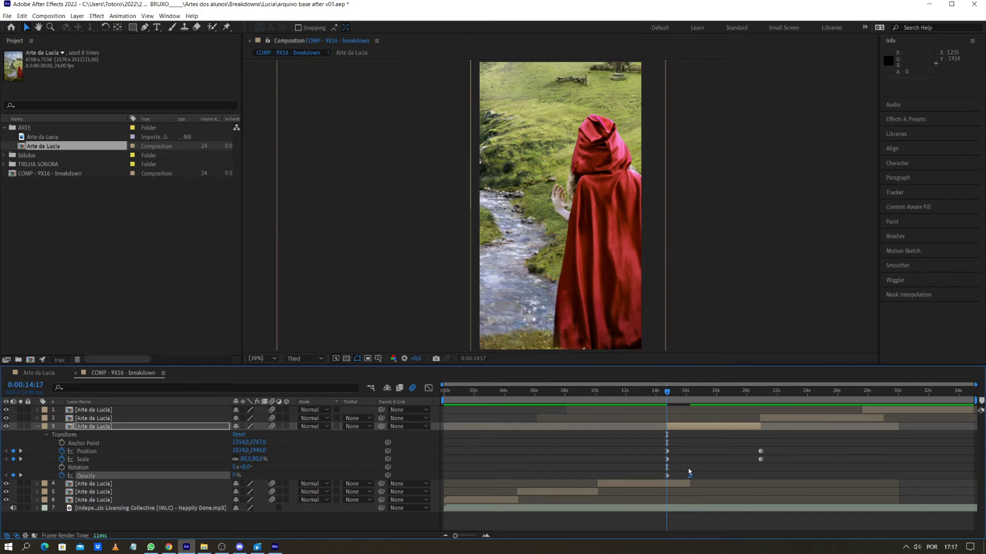
click(689, 470)
Preview layer 3's eased fade from 0:00:14:16 to about 0:00:20:06
click(675, 393)
mouse_move(681, 396)
mouse_down()
mouse_move(691, 396)
mouse_move(666, 398)
mouse_up()
key(space)
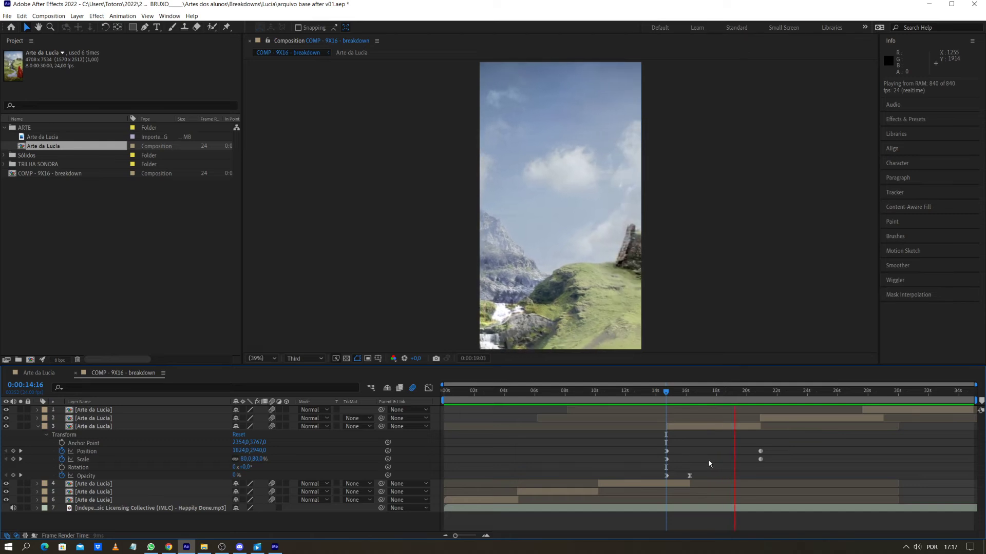
key(space)
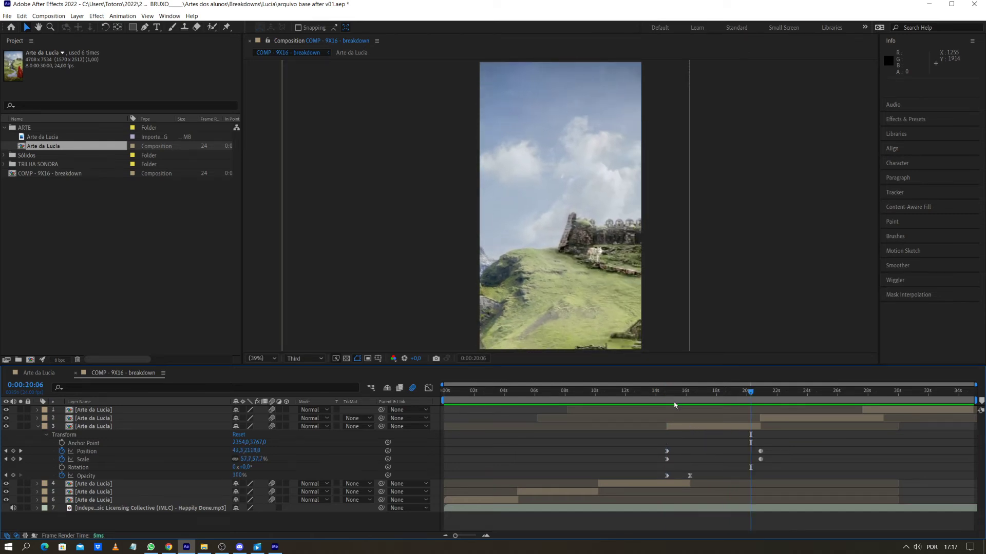
Reveal layer 2's Transform properties and examine its Opacity keyframes and fade-out up to 0:00:27:15
drag(668, 394, 860, 401)
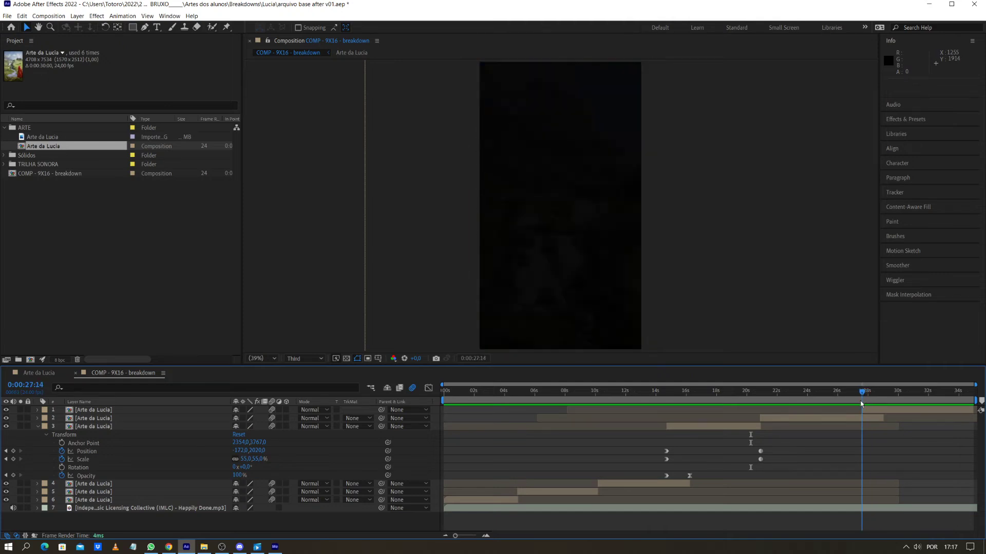
click(847, 417)
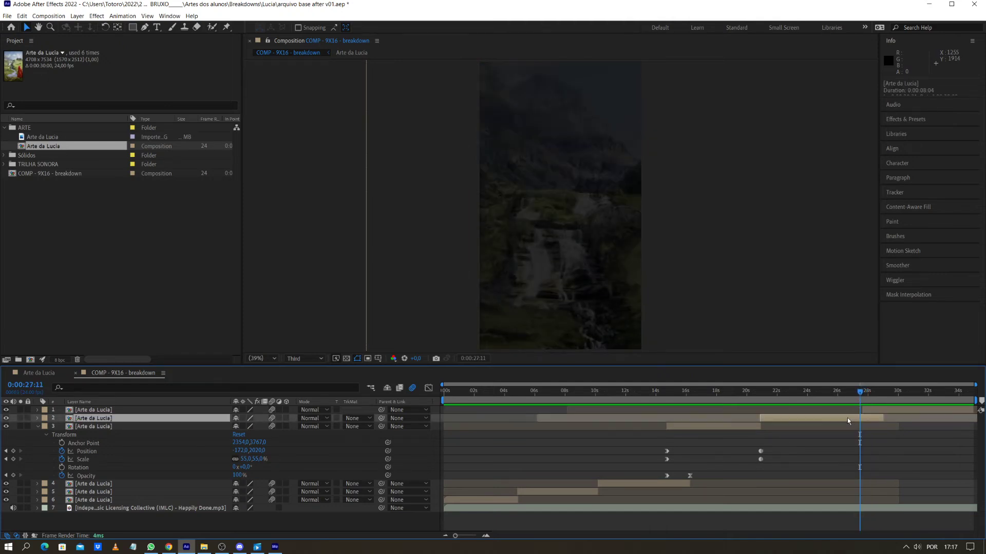
click(38, 419)
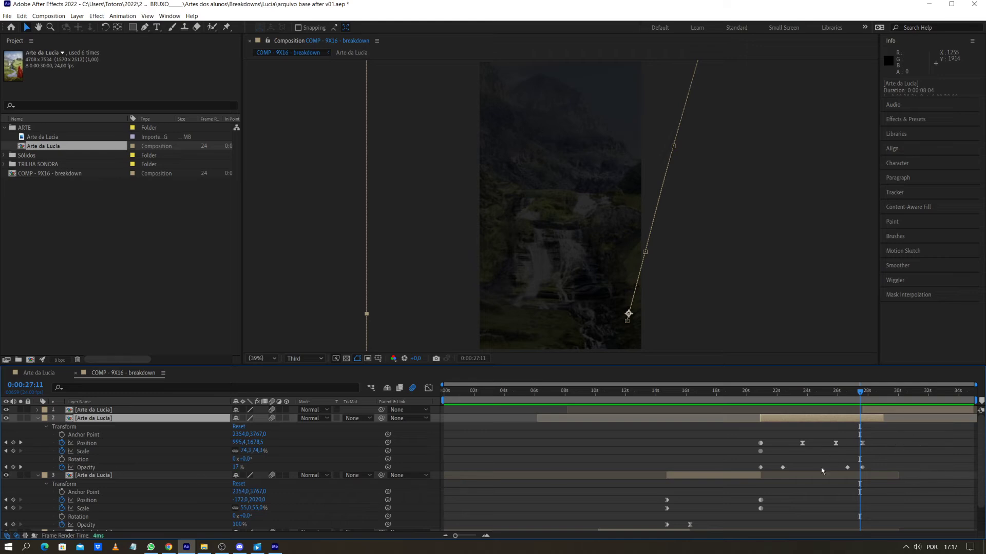
click(769, 394)
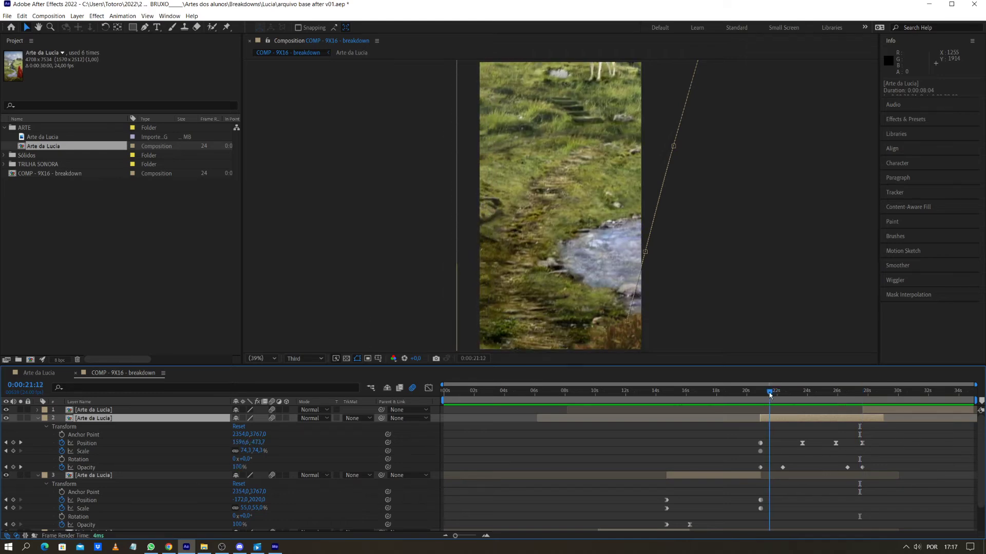
click(760, 468)
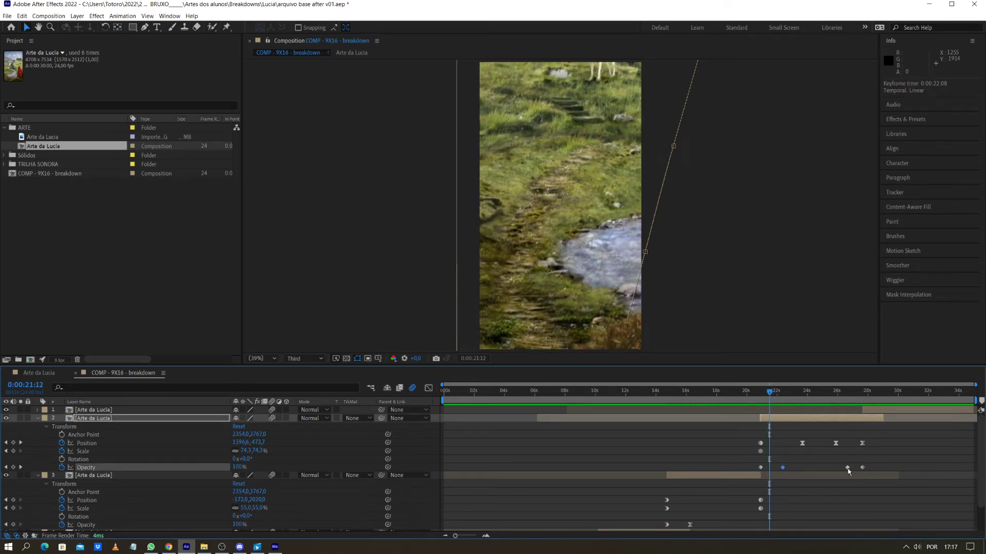
drag(821, 394, 862, 395)
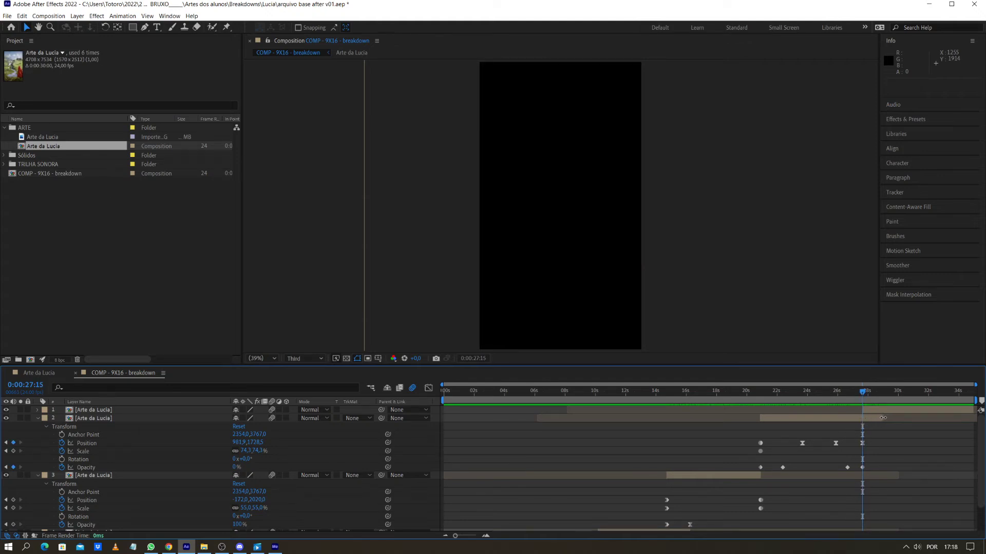
Trim the end of layer 2 to its last Opacity keyframe, at about 0:00:27:15
drag(882, 418, 864, 396)
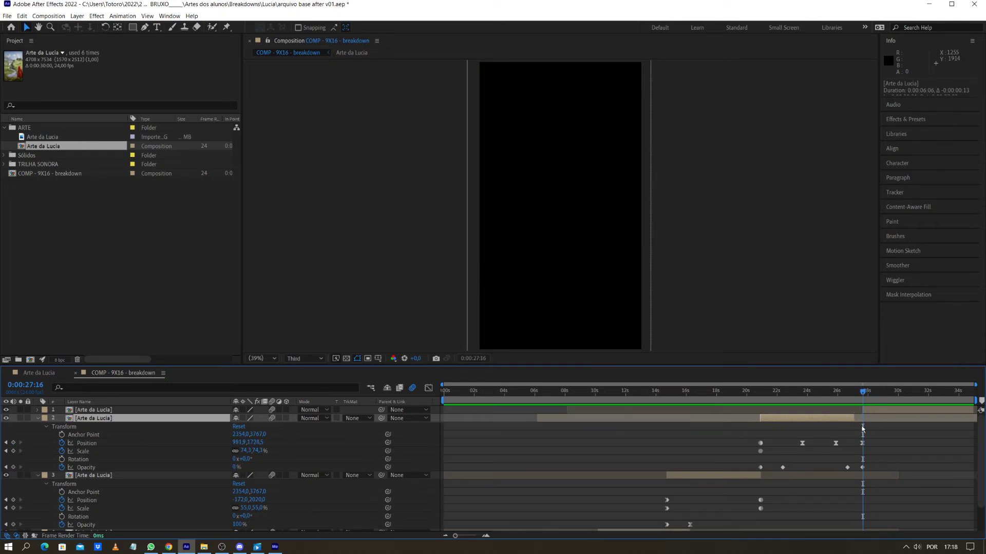
drag(856, 418, 862, 419)
drag(855, 395, 862, 398)
Reveal layer 1's Transform properties and preview the final crossfade from 0:00:25:22, plus the whole composition from its start
click(853, 411)
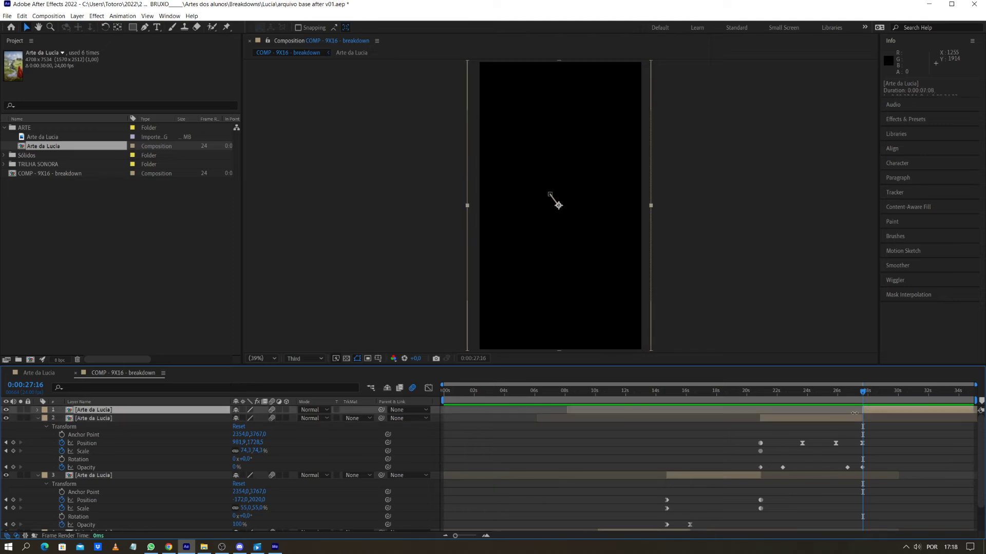
click(37, 411)
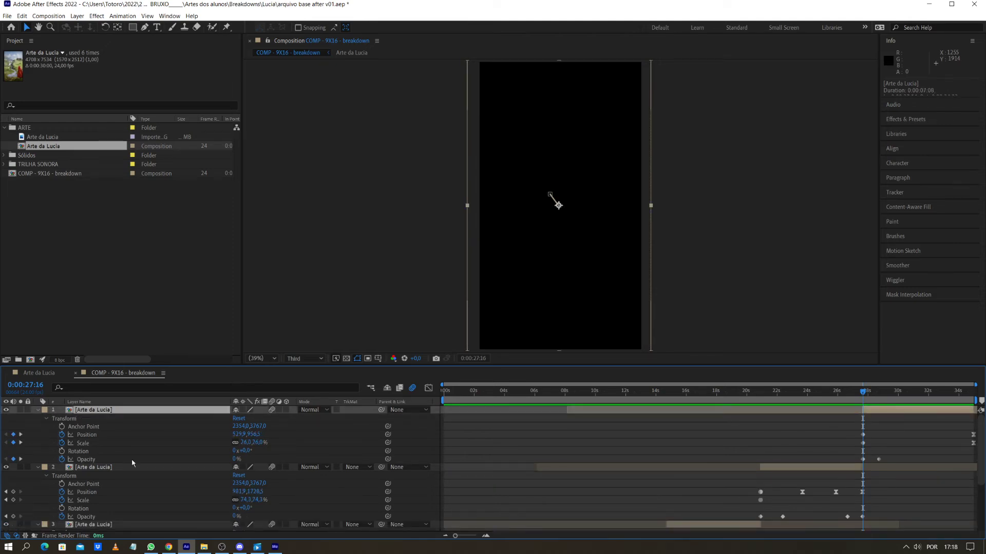
drag(864, 394, 835, 394)
key(space)
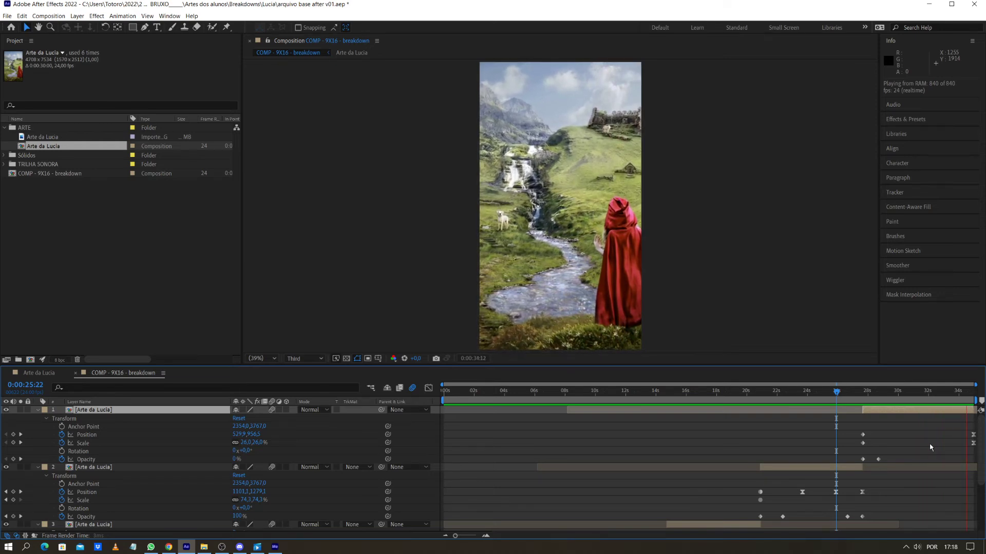
key(space)
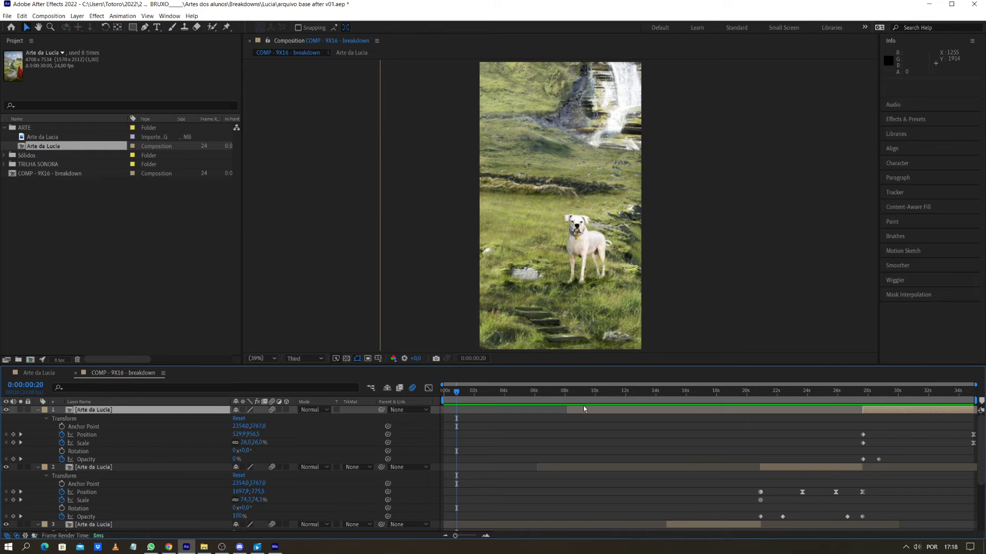
drag(450, 394, 437, 390)
key(space)
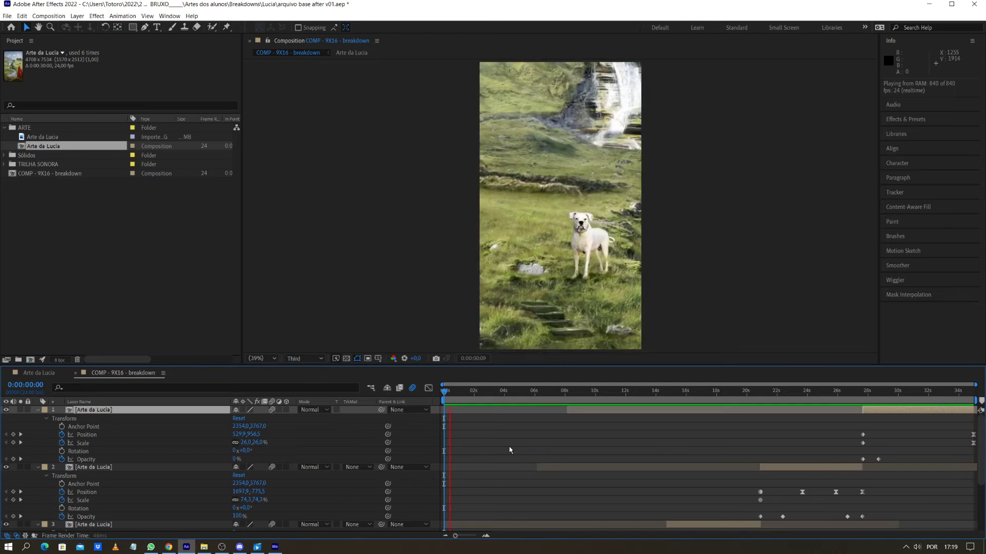
Try moving layer 1's last Position and Scale keyframes to 0:00:32:08 and preview the shortened move from 0:00:29:11
mouse_move(930, 392)
mouse_down()
mouse_move(961, 394)
mouse_move(945, 395)
mouse_up()
drag(960, 429, 931, 436)
drag(943, 393, 891, 395)
key(space)
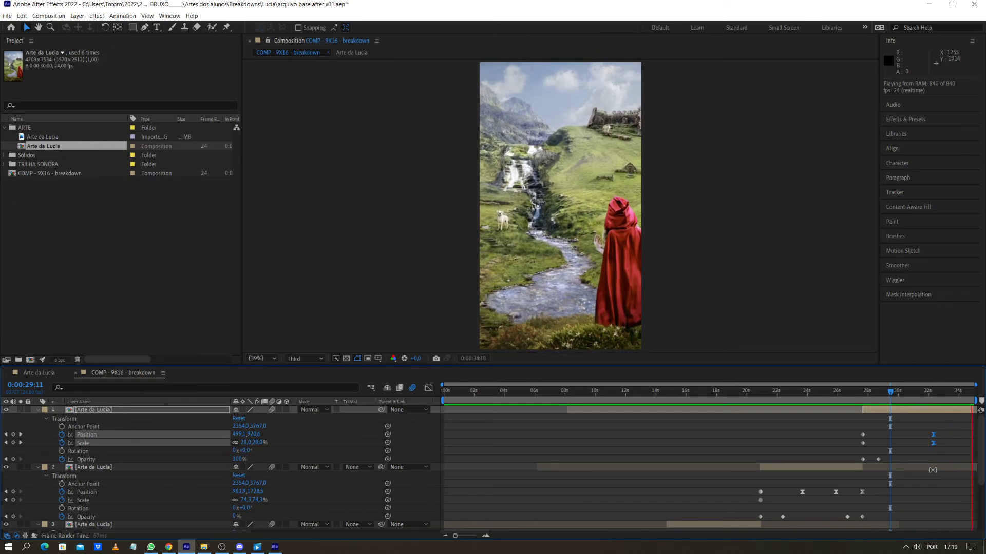
key(space)
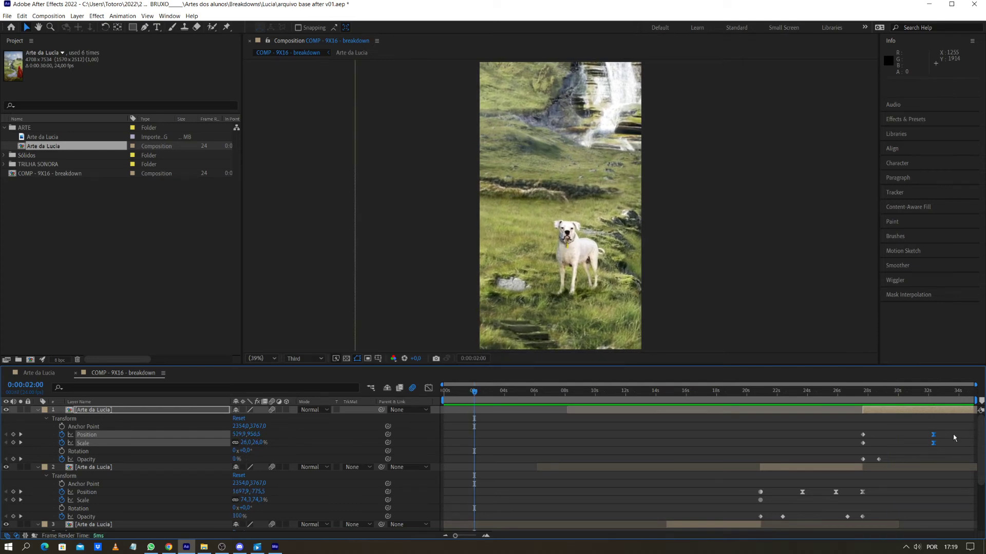
Move layer 1's last Position and Scale keyframes back to the end of the composition
drag(946, 402, 956, 401)
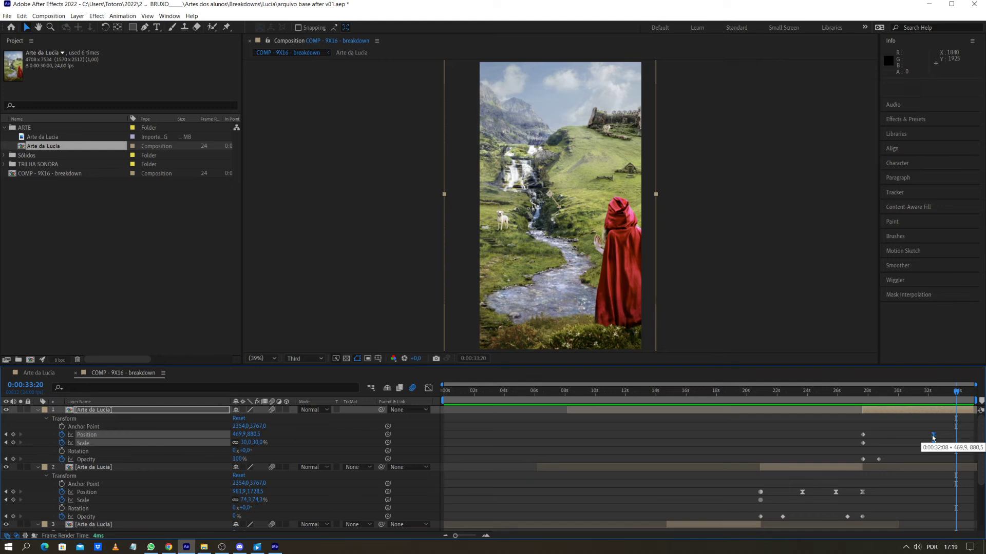
drag(933, 434, 973, 438)
Duplicate layer 1, collapse all layer properties and shift the copy to the start of the timeline
click(901, 412)
click(901, 413)
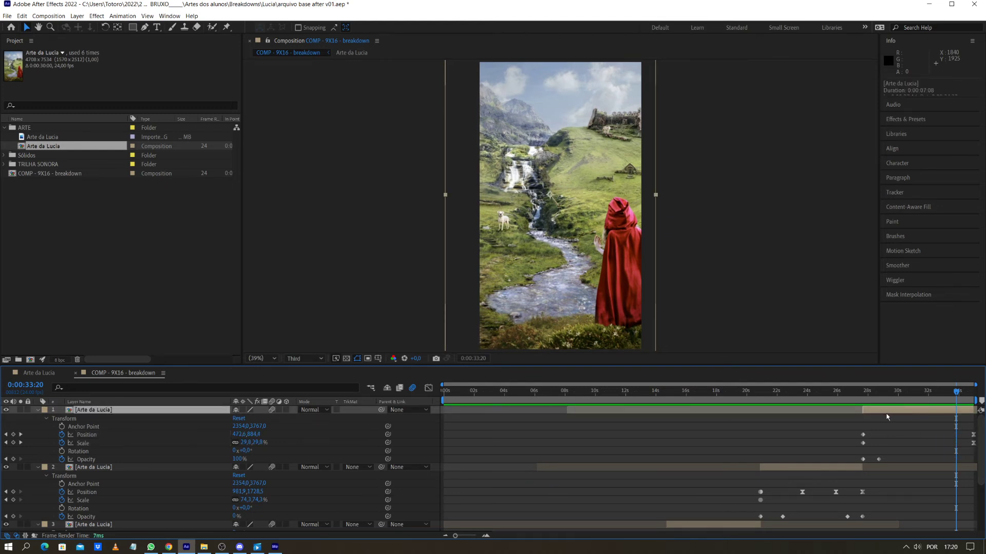
key(ctrl+d)
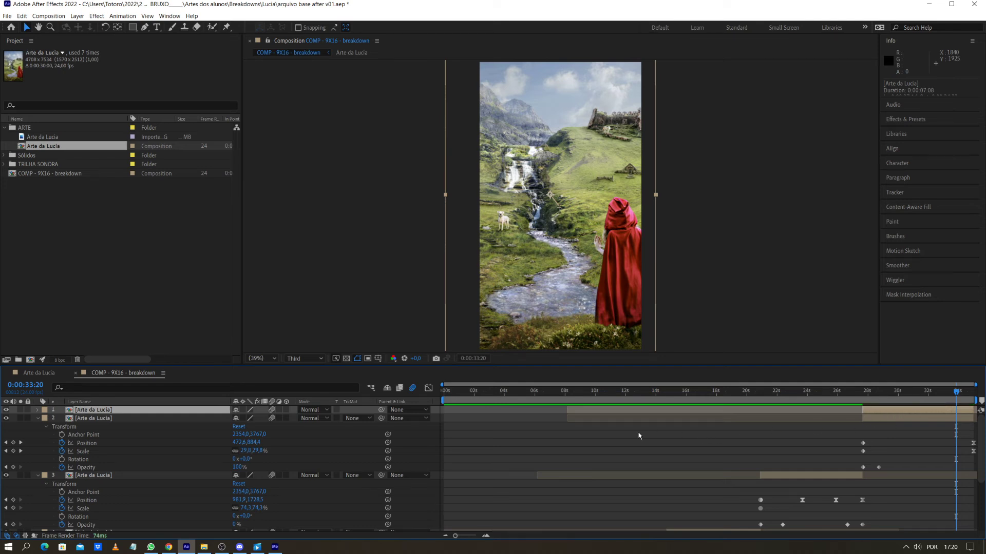
key(ctrl+a)
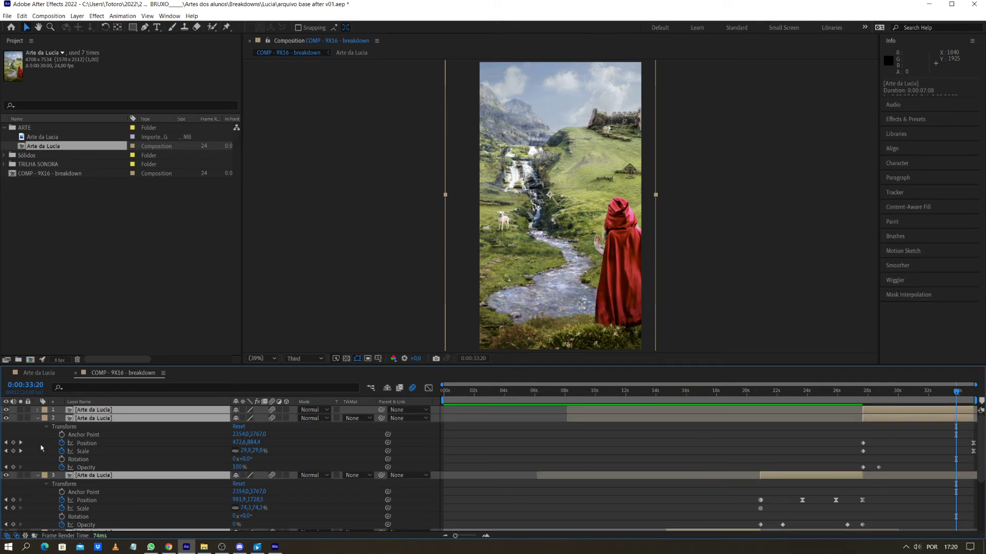
click(40, 419)
key(ctrl+shift+a)
click(946, 411)
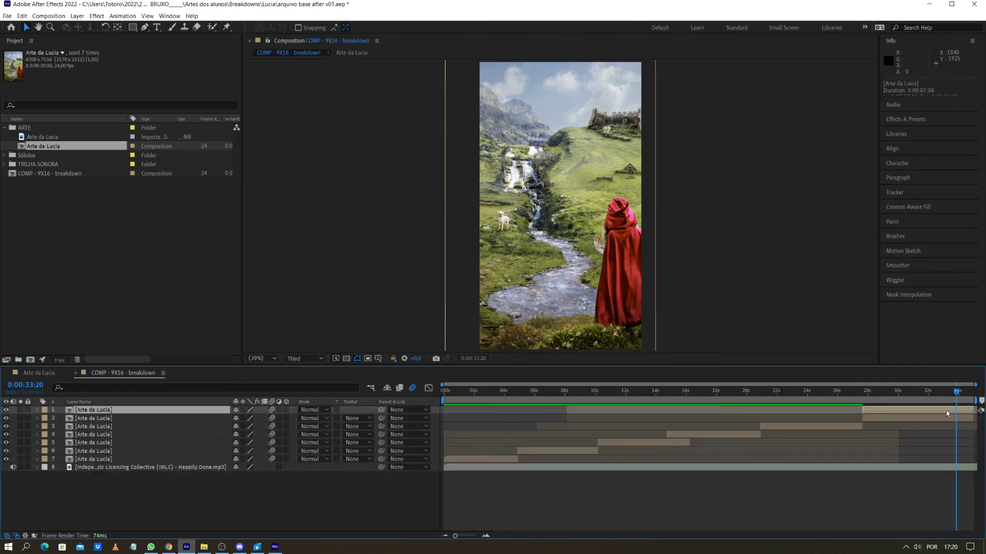
drag(946, 410, 479, 421)
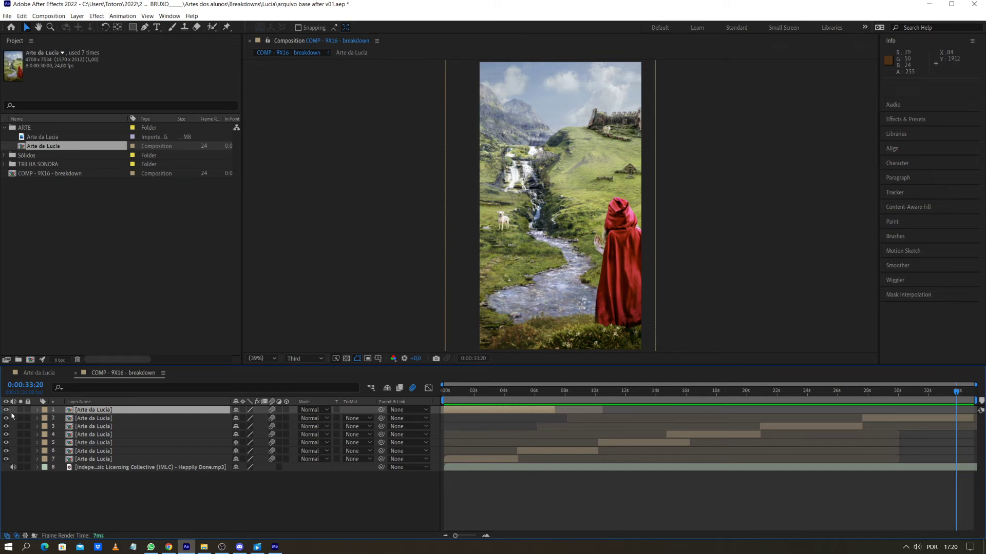
Delete the duplicated layer placed at the start of the timeline
click(128, 417)
click(131, 411)
key(Delete)
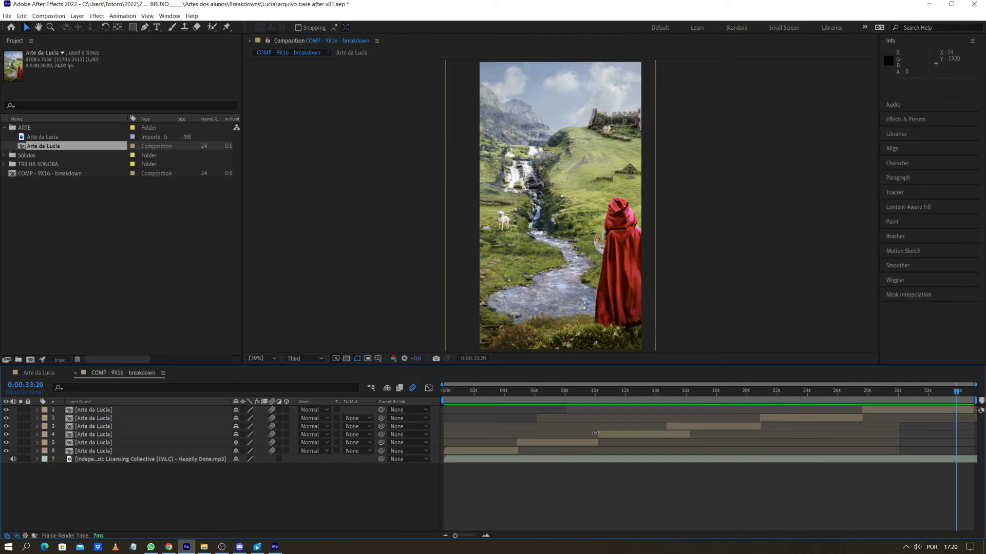
Place the current time at 0:00:02:17 and reveal the Happily Done.mp3 layer's Audio Levels and Waveform
drag(550, 394, 488, 396)
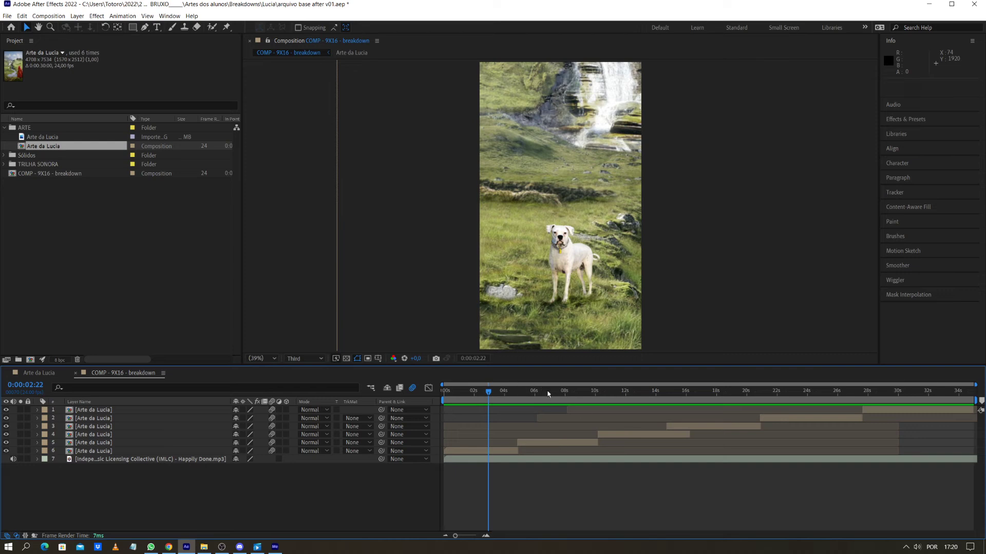
drag(488, 394, 484, 393)
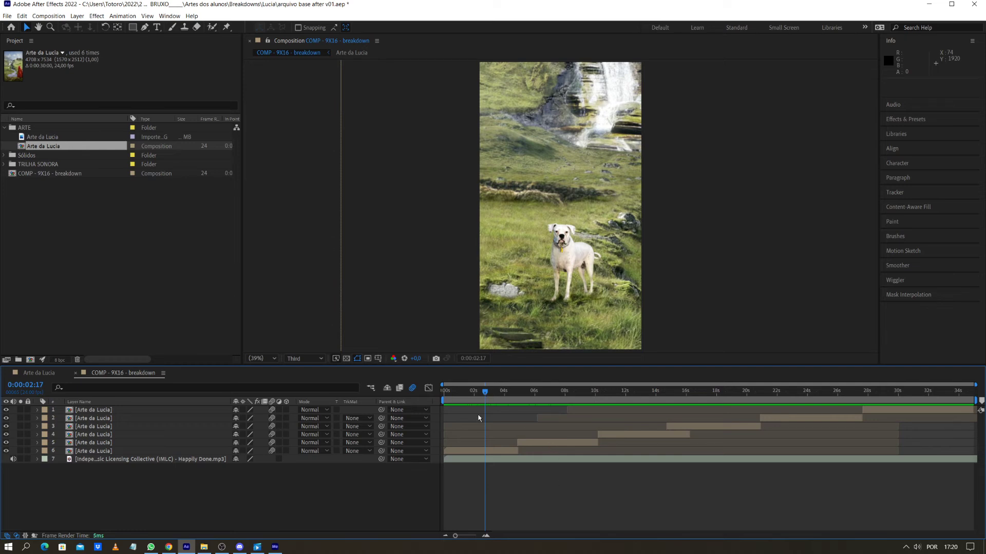
click(144, 460)
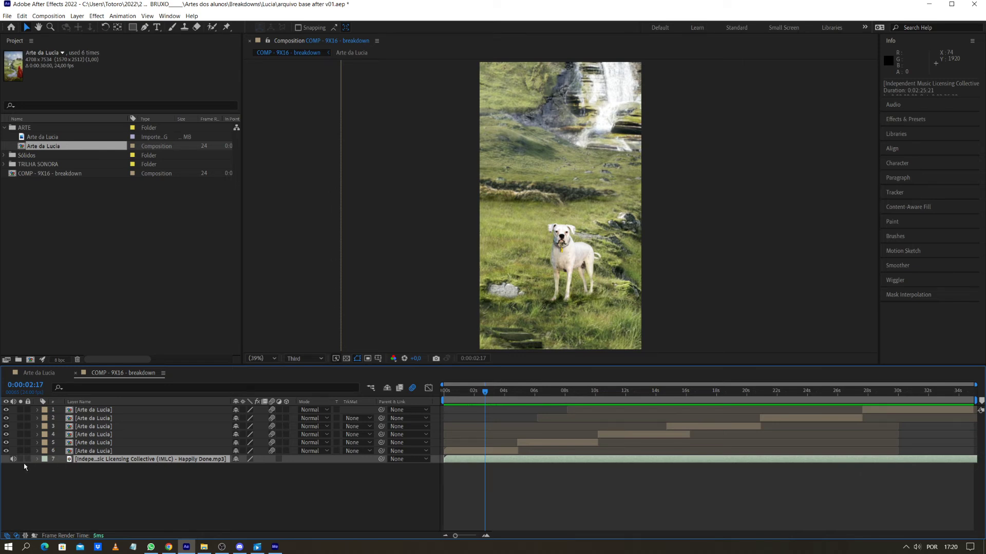
click(37, 460)
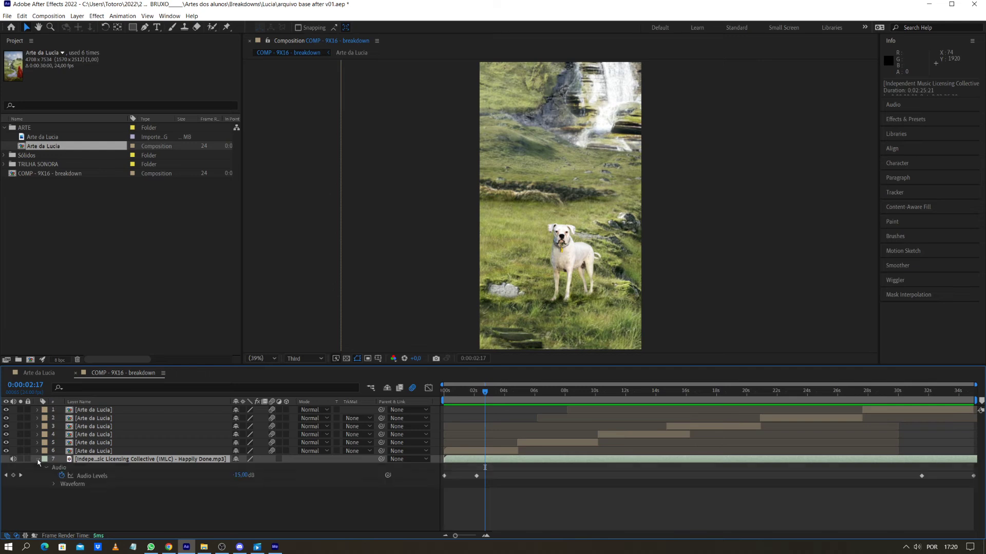
click(55, 485)
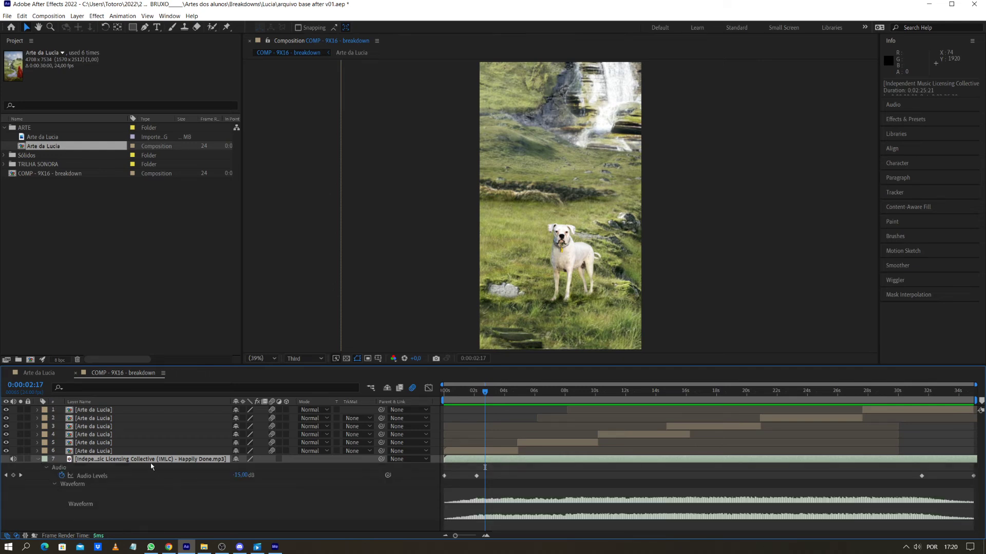
Examine the music layer's Audio Levels keyframes against its waveform
click(95, 261)
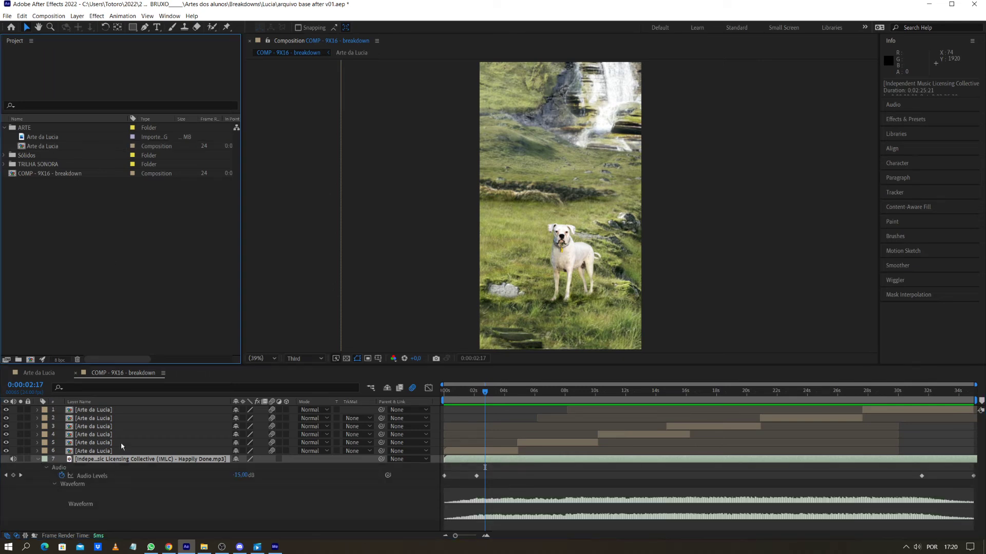
drag(118, 457, 105, 478)
click(37, 410)
click(37, 459)
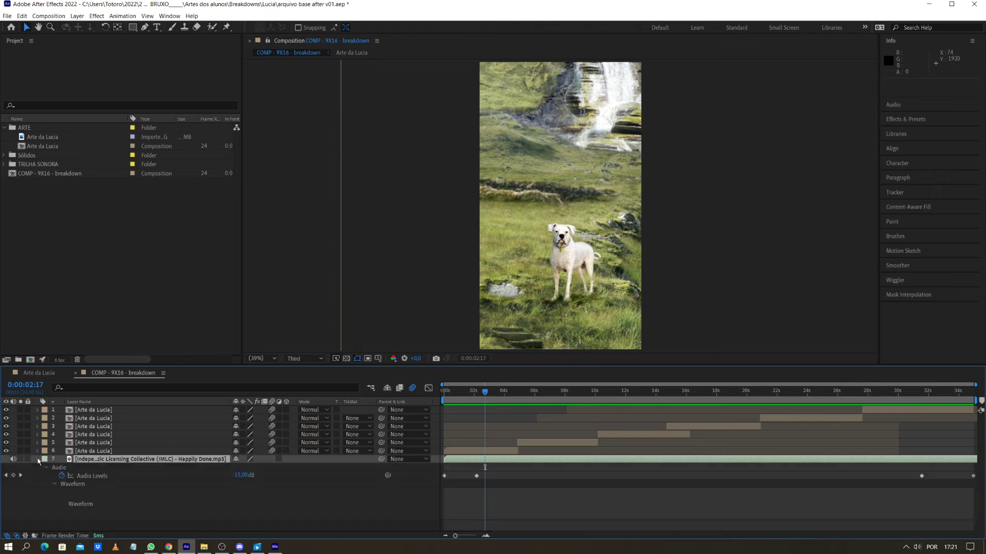
click(108, 477)
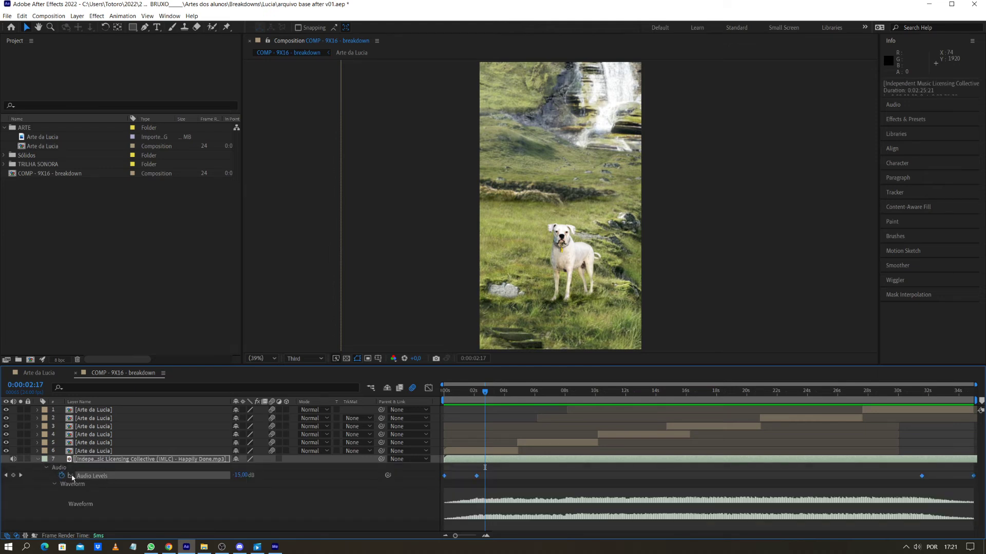
click(235, 503)
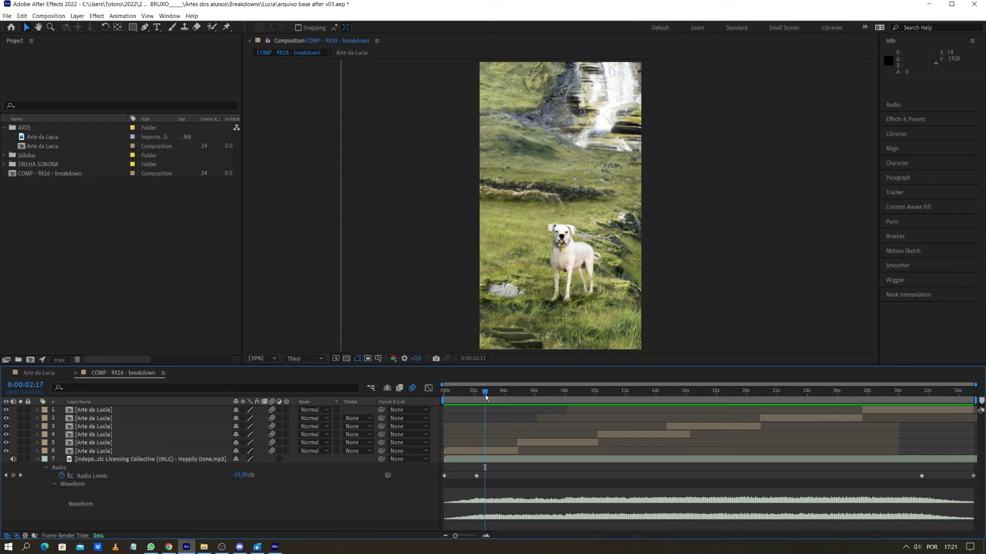
Move the music layer's second Audio Levels keyframe to 0:00:02:17 and set its level to 0 dB
mouse_move(477, 477)
mouse_down()
mouse_move(598, 476)
mouse_move(486, 481)
mouse_up()
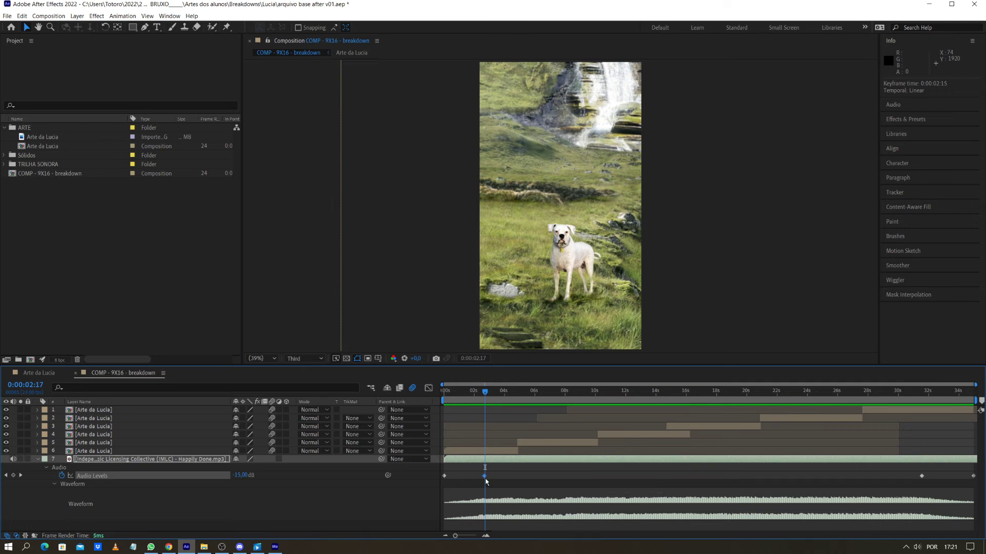
click(481, 481)
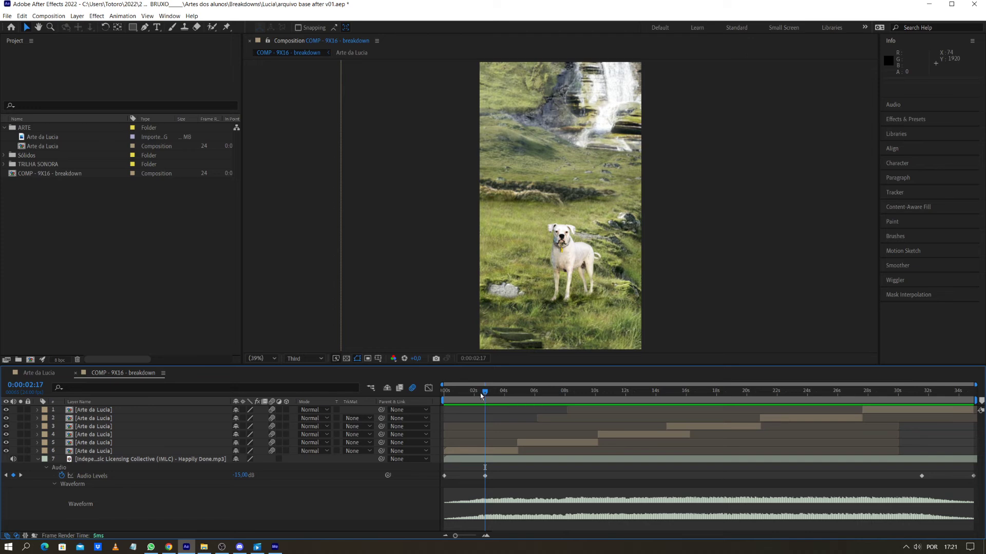
drag(484, 395, 436, 394)
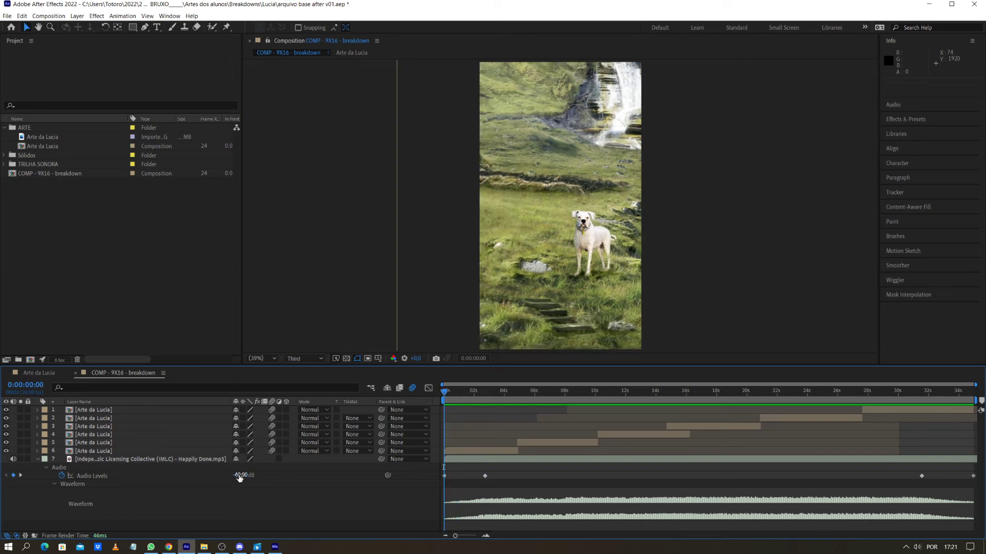
drag(462, 393, 487, 394)
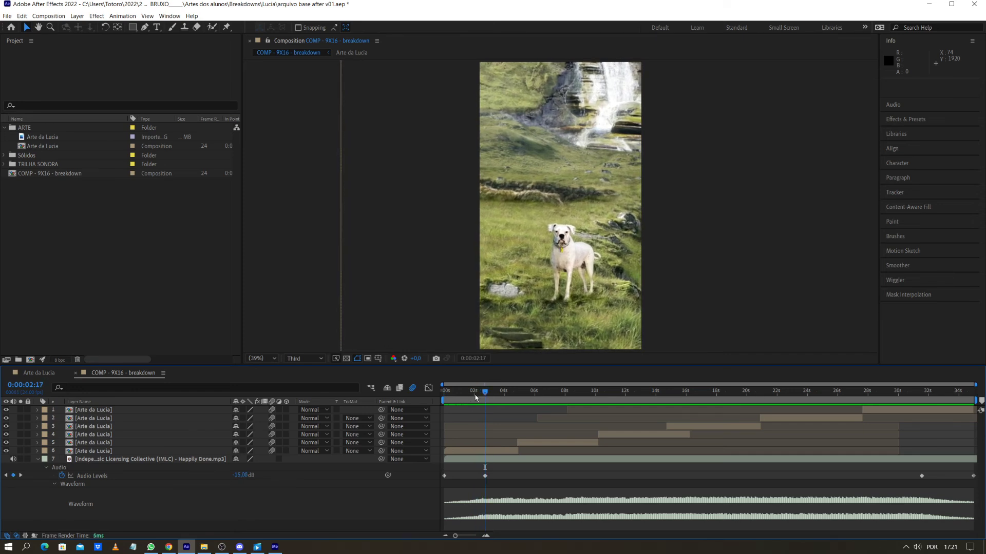
click(242, 475)
text(0)
key(Return)
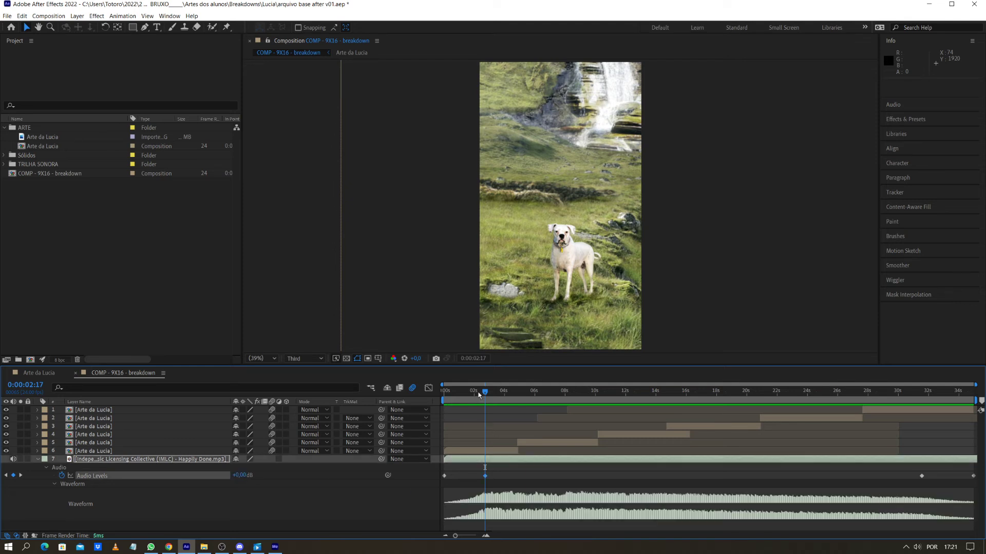
Preview the music's fade-in from 0:00:00:00 to about 0:00:05:12
drag(484, 393, 437, 393)
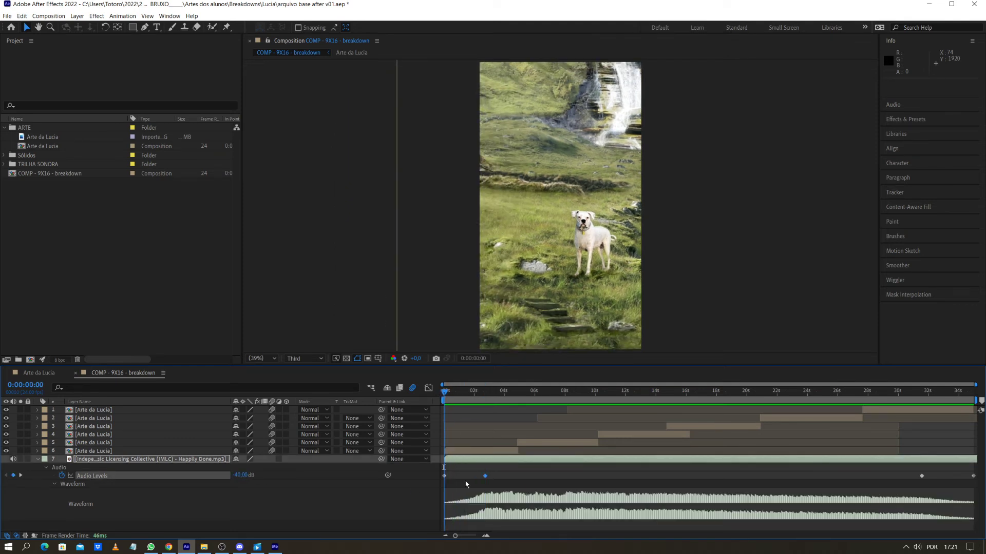
key(space)
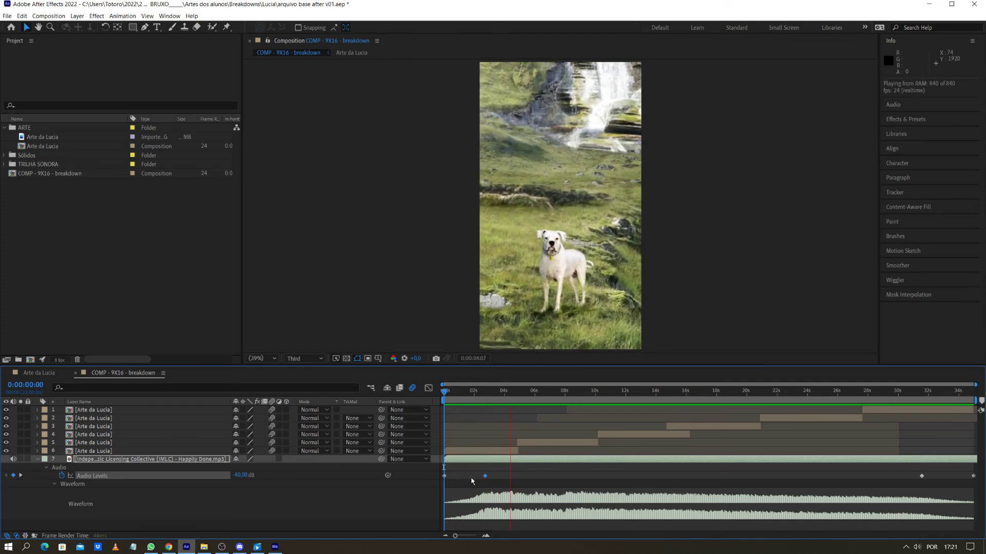
key(space)
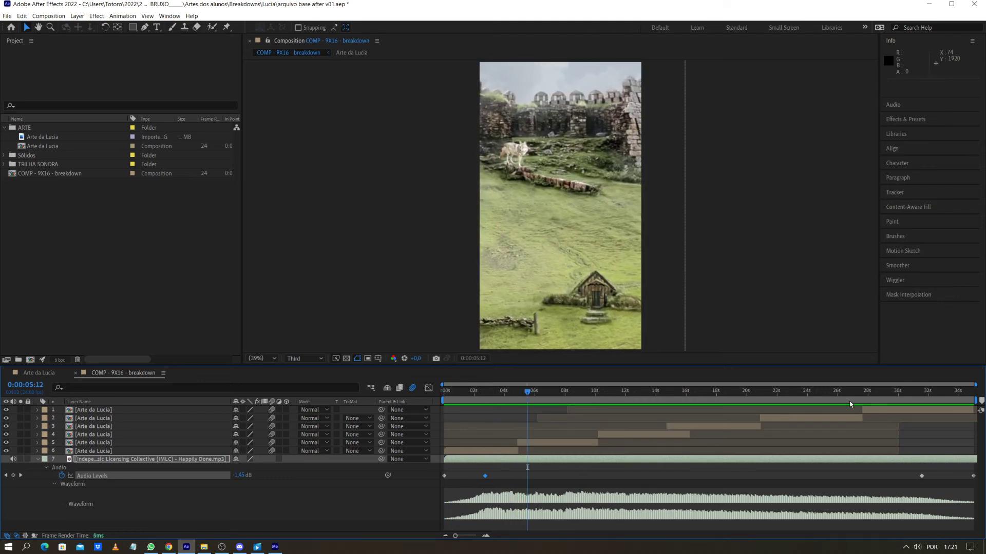
Preview the music's fade-out from 0:00:31:02 and return to the start of the composition
click(914, 391)
key(space)
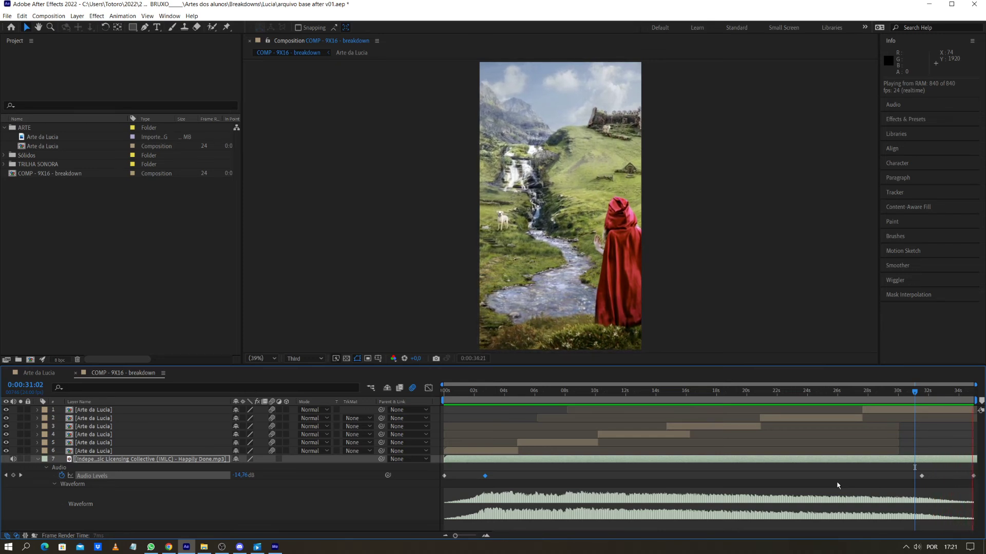
key(space)
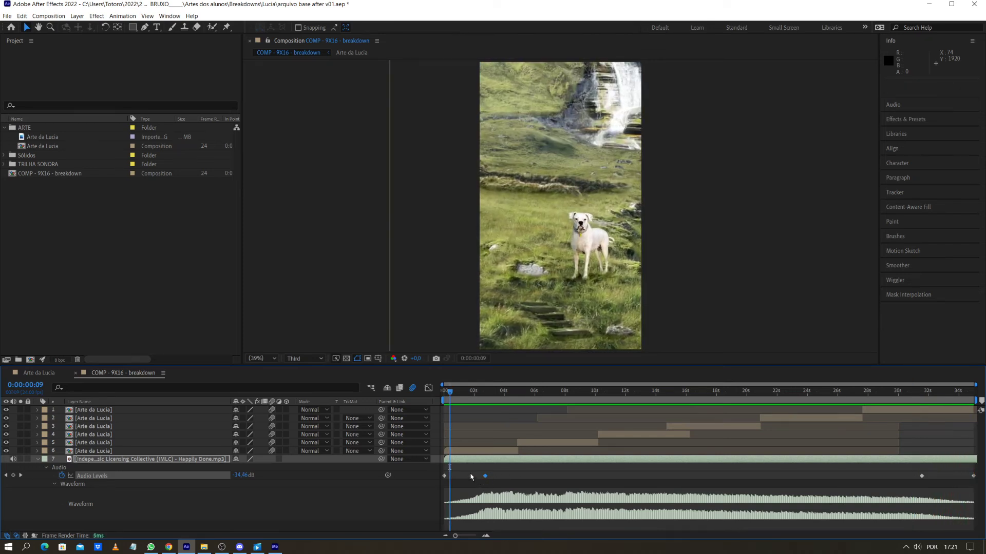
click(468, 470)
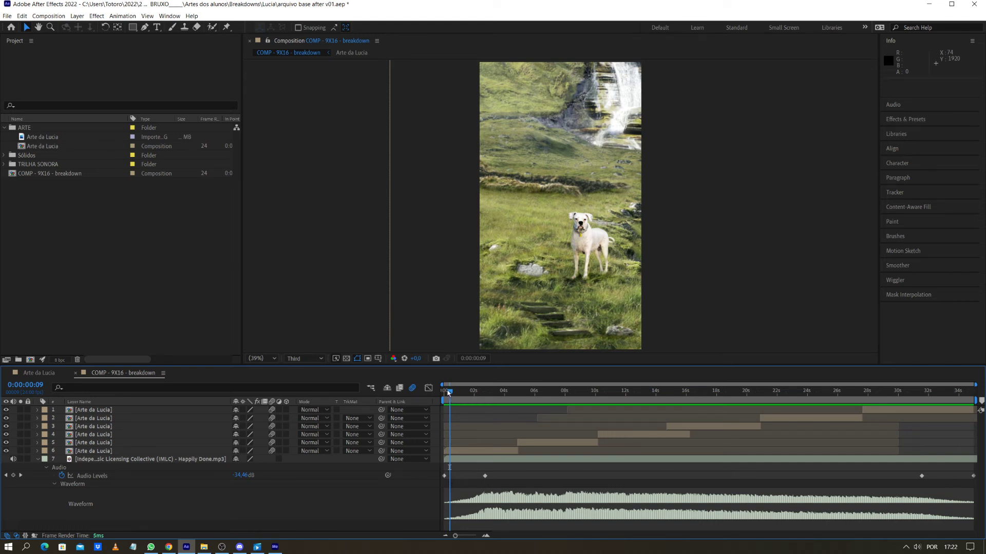
drag(449, 393, 443, 393)
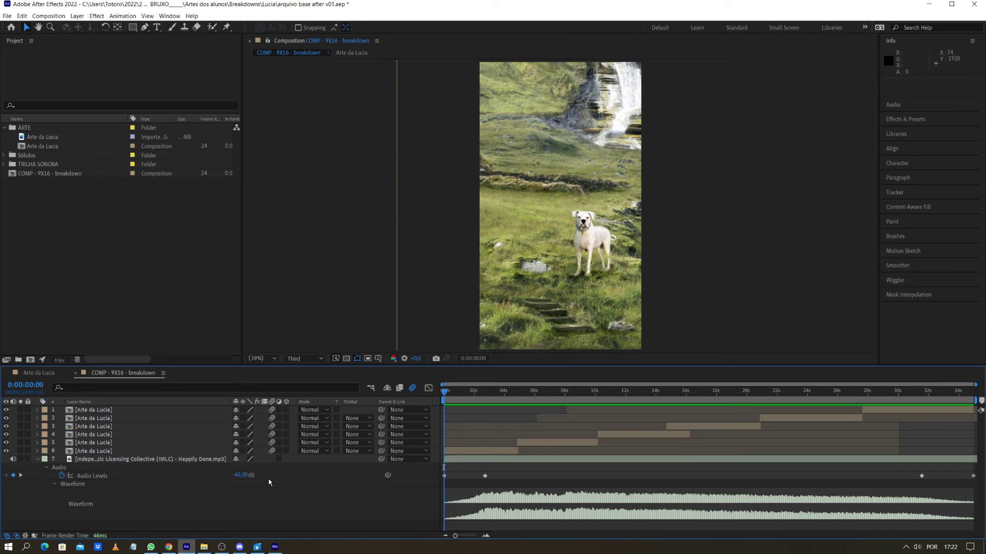
Set the music layer's Audio Levels at 0:00:00:00 to -60 dB and preview the fade-in
mouse_move(241, 475)
mouse_down()
mouse_move(204, 482)
mouse_move(243, 484)
mouse_up()
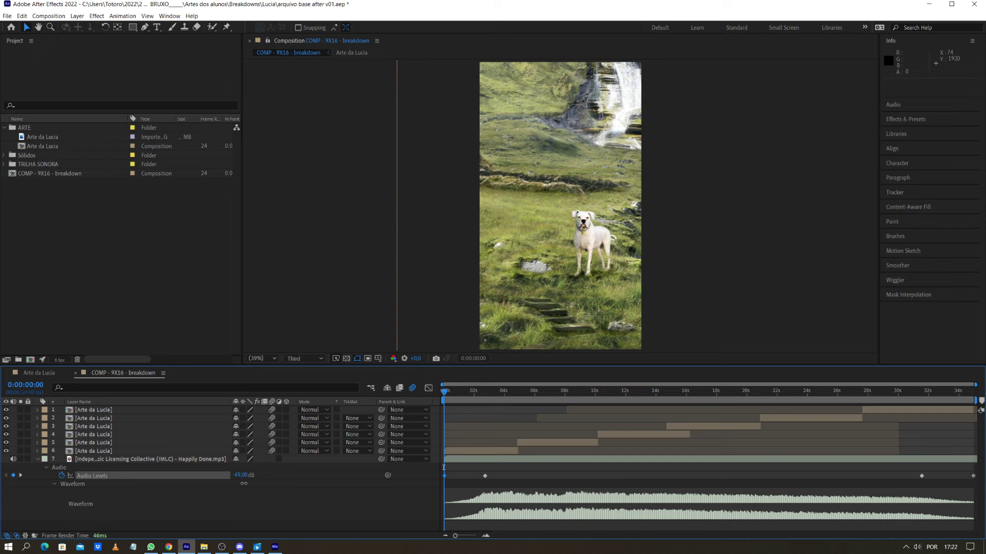
drag(246, 483, 239, 483)
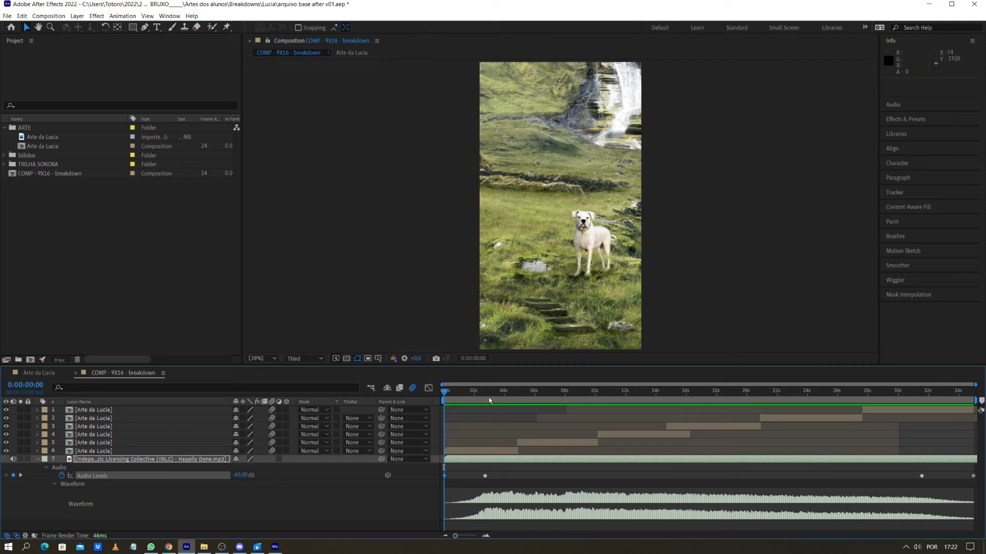
key(space)
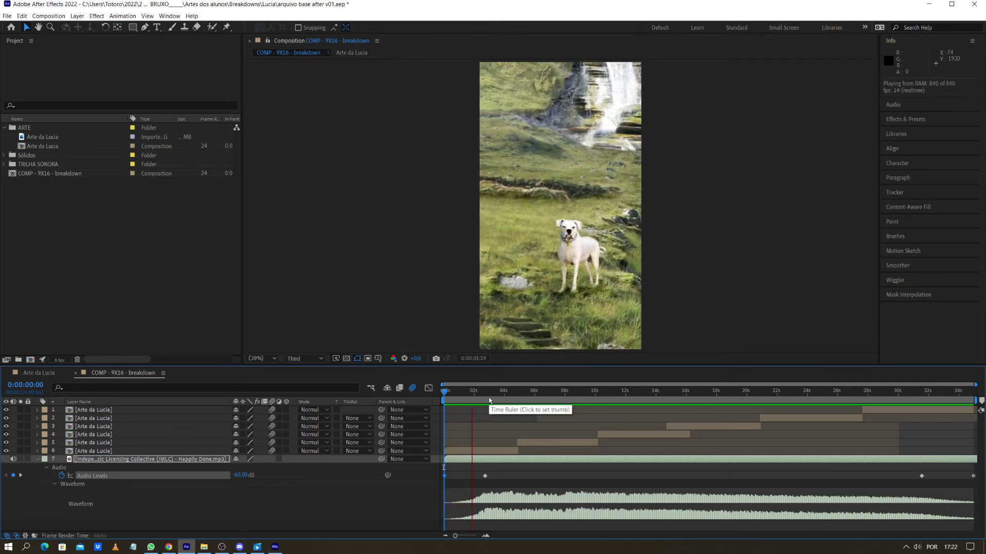
key(space)
Set the music layer's Audio Levels keyframe at 0:00:02:17 to -15 dB
click(485, 390)
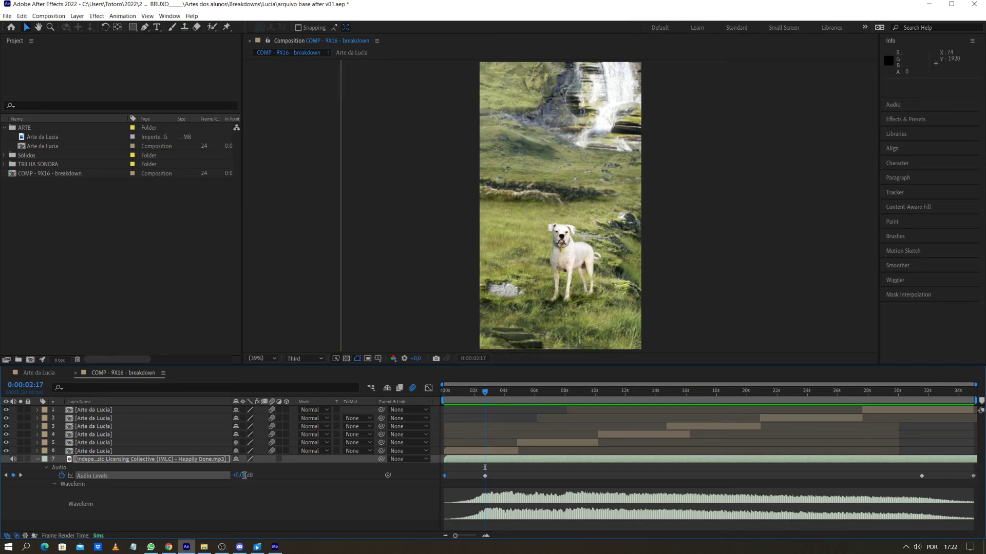
click(245, 475)
text(-15)
key(Return)
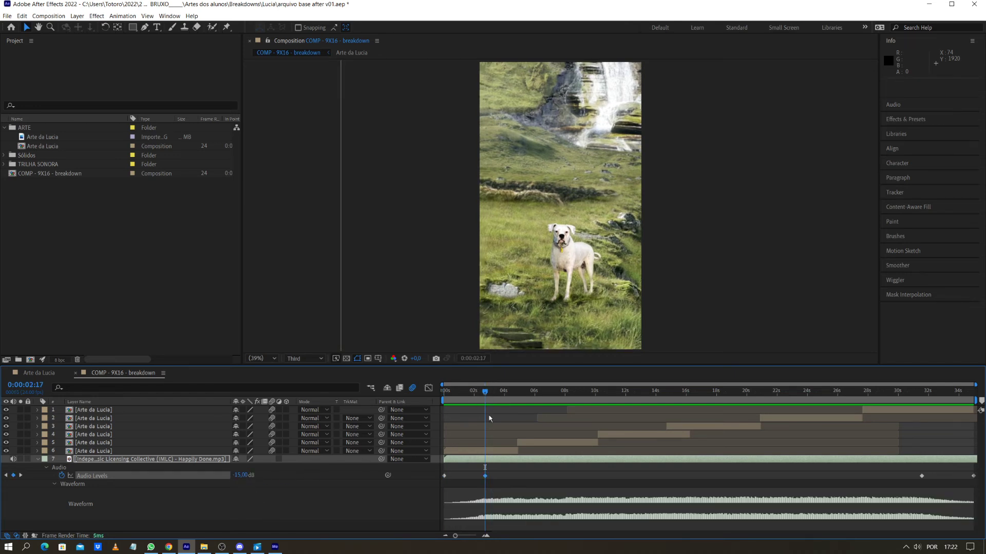
Check the Audio Levels keyframes at 0:00:31:13 and 0:00:34:23, and set the one at 0:00:00:00 to -40 dB
click(474, 392)
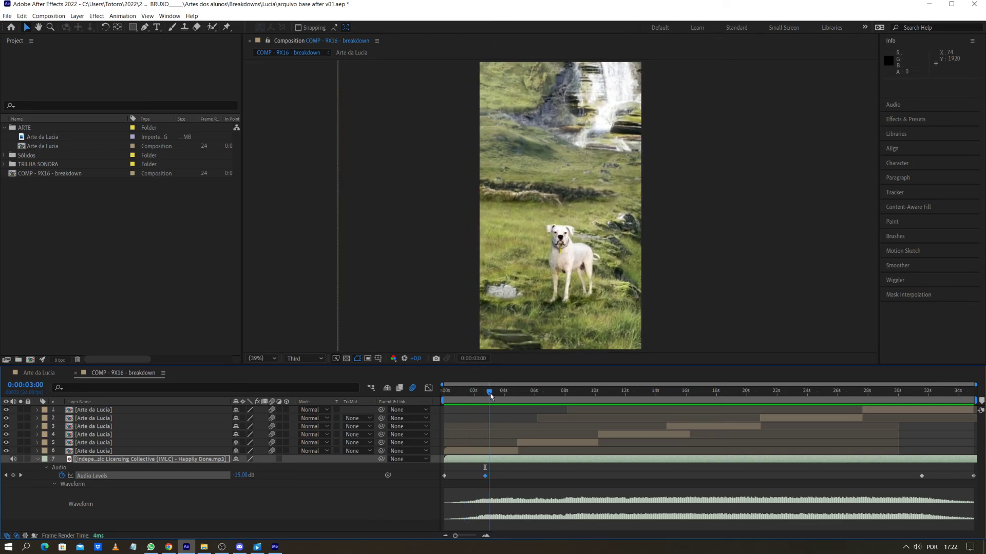
click(656, 391)
drag(703, 406, 922, 409)
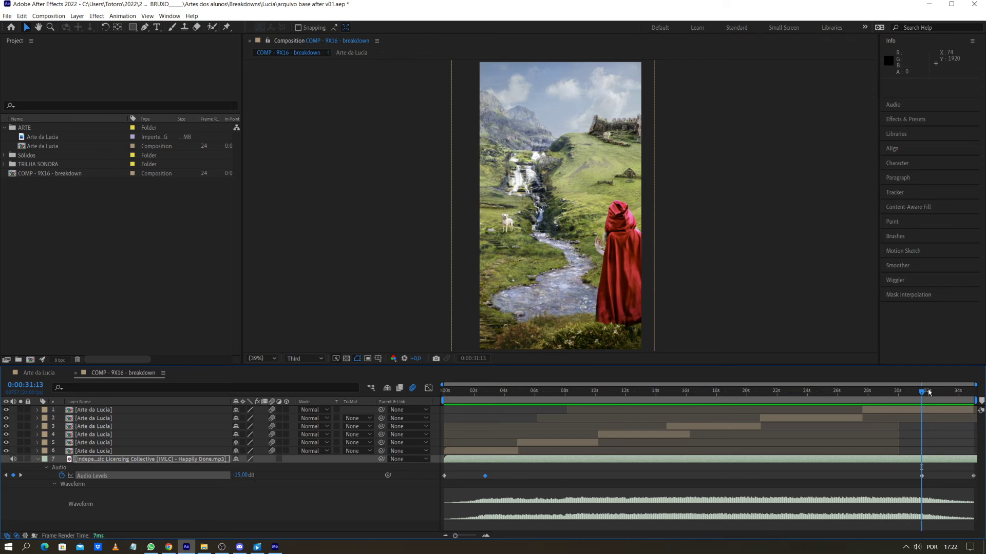
key(End)
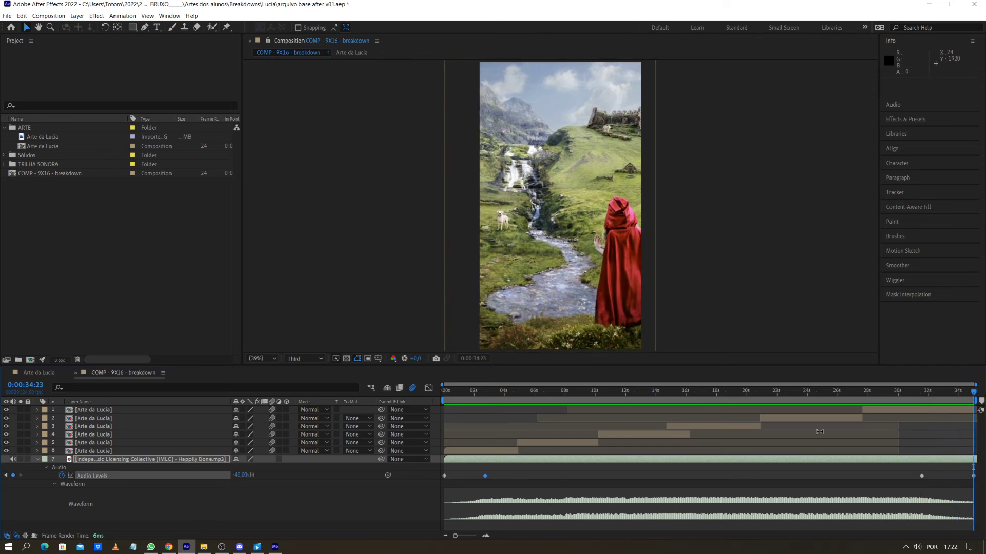
click(974, 476)
click(443, 392)
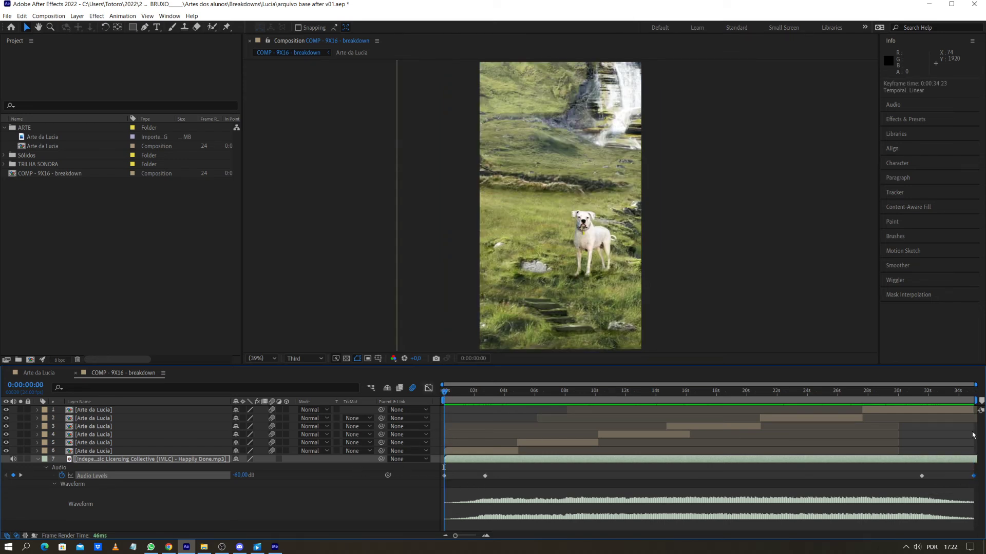
click(239, 475)
text(-40)
key(Return)
Clear the keyframe selection and collapse the music layer's audio properties in the timeline
click(359, 512)
drag(473, 468, 939, 490)
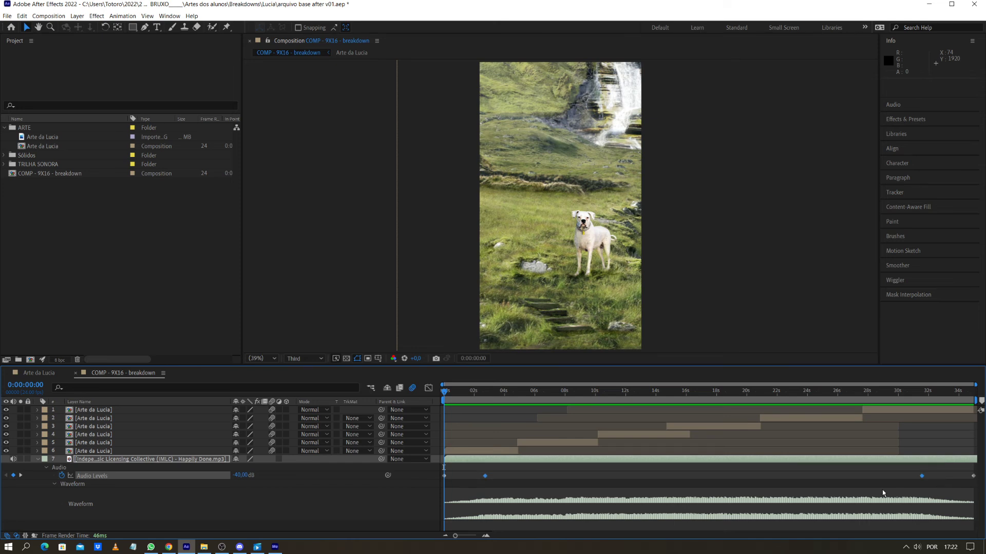
click(610, 486)
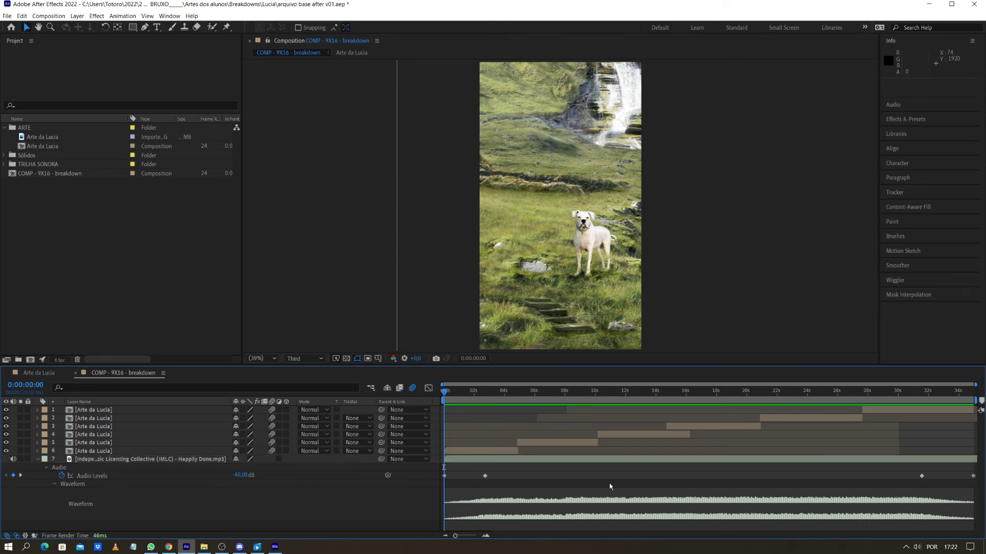
click(38, 459)
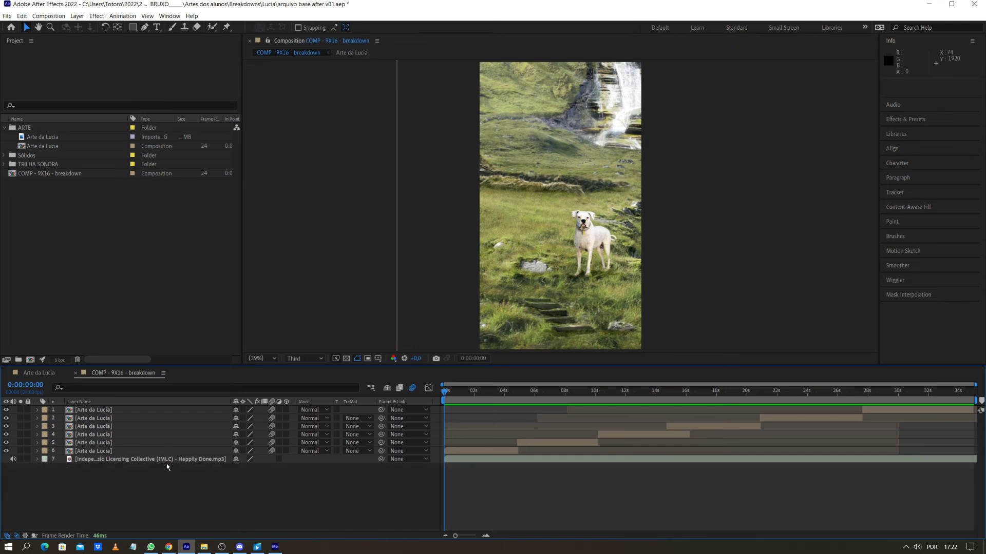
Send the COMP - 9X16 - breakdown composition to the Adobe Media Encoder queue and maximize the encoder window
click(64, 248)
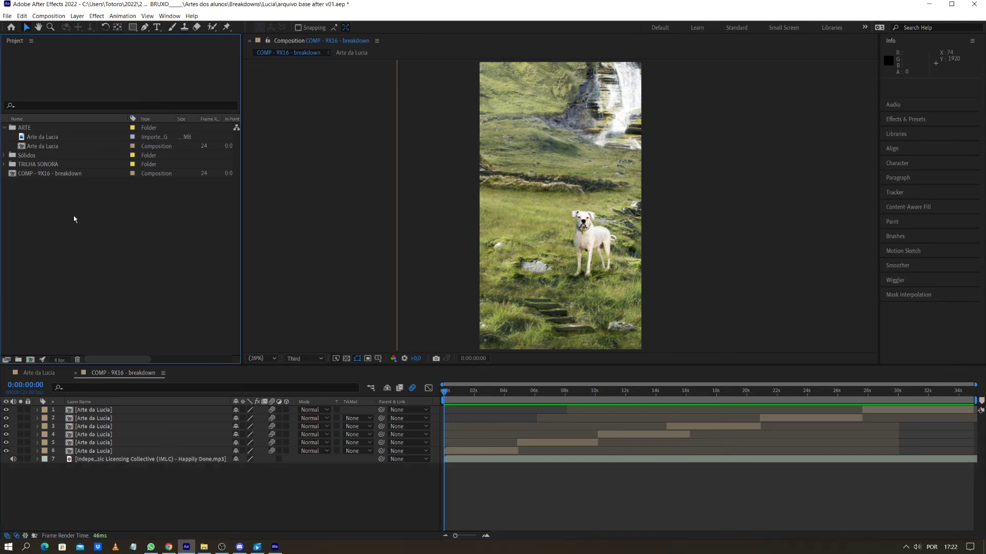
click(77, 175)
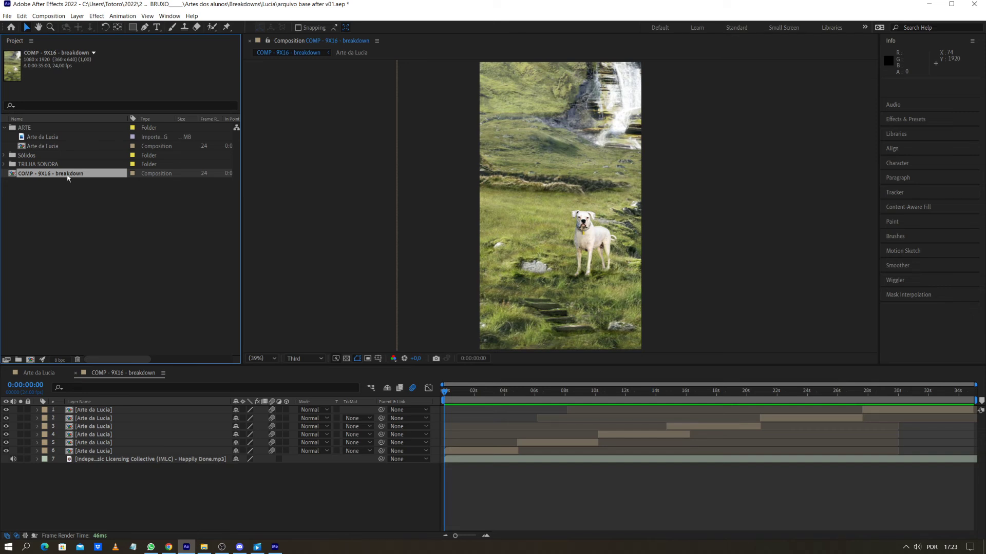
click(49, 16)
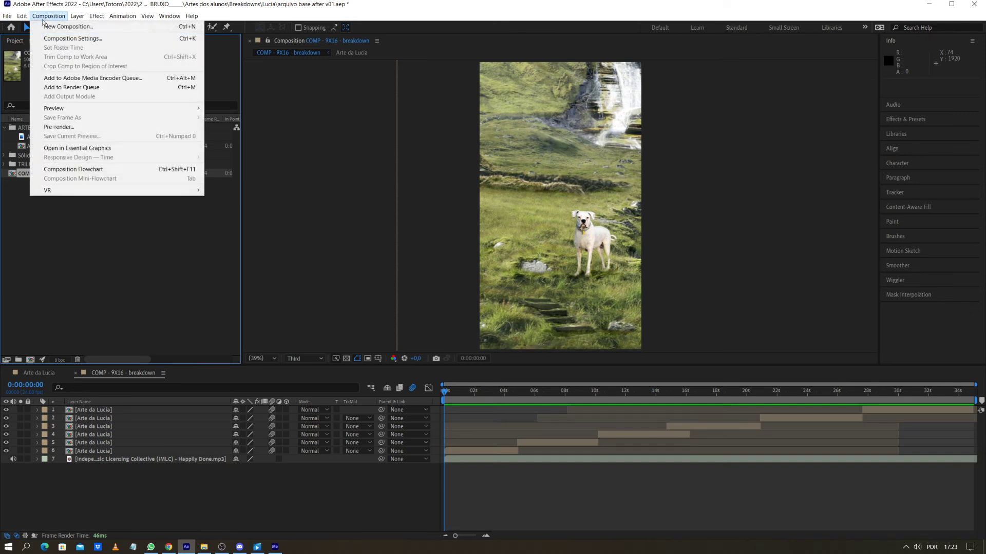
click(126, 82)
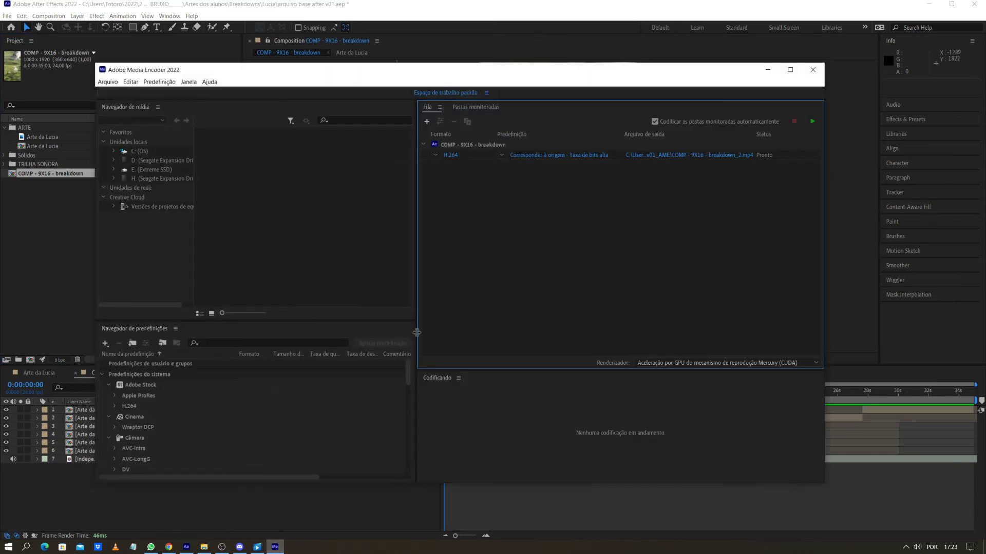
click(790, 69)
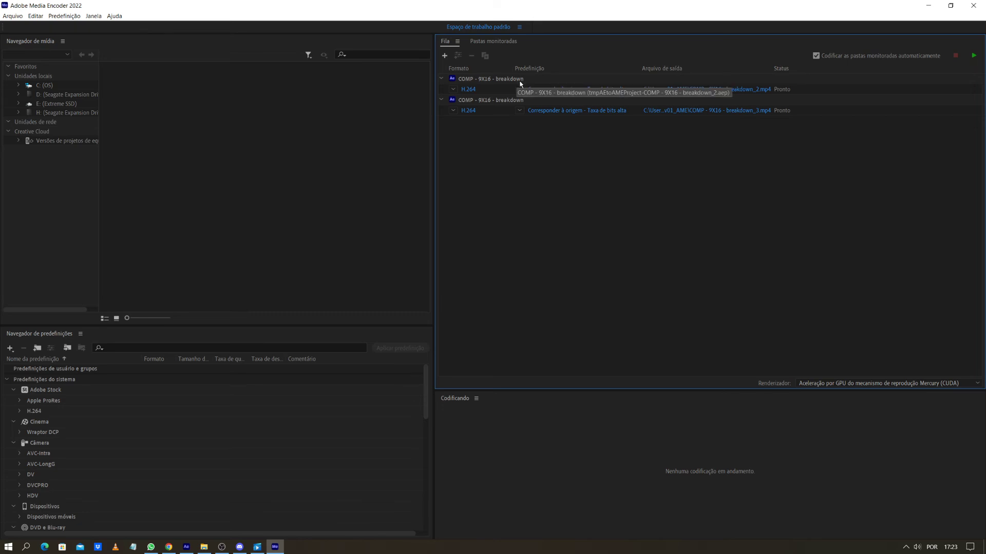
Remove the duplicate queue entry that outputs COMP - 9X16 - breakdown_2.mp4
click(522, 100)
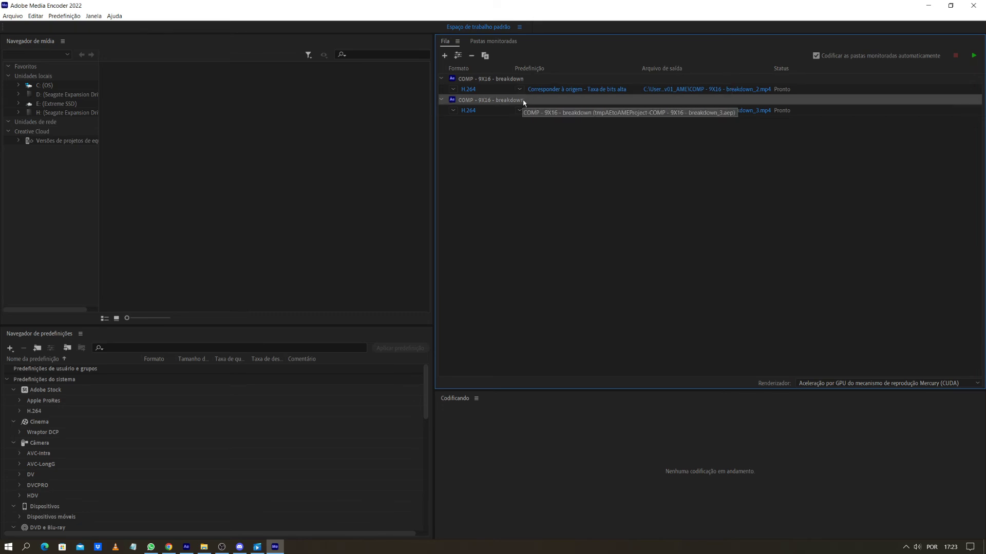
click(523, 83)
key(Delete)
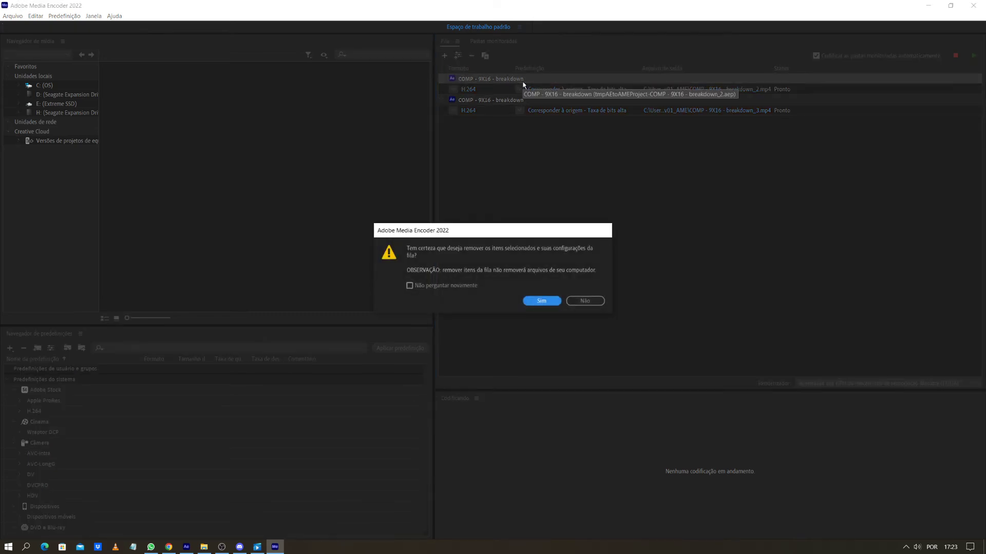
key(Return)
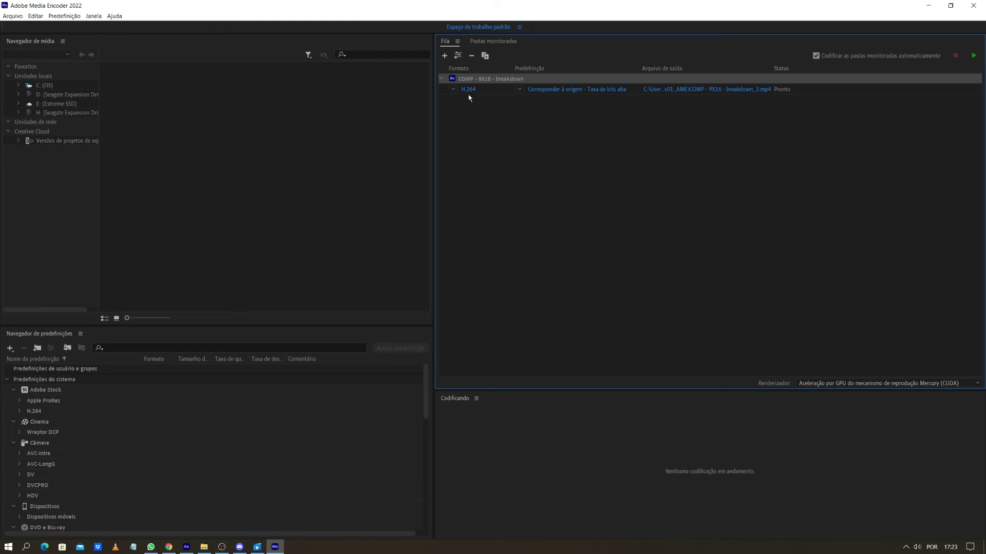
Examine the available export formats and the H.264 presets for the queued COMP - 9X16 - breakdown item
click(454, 90)
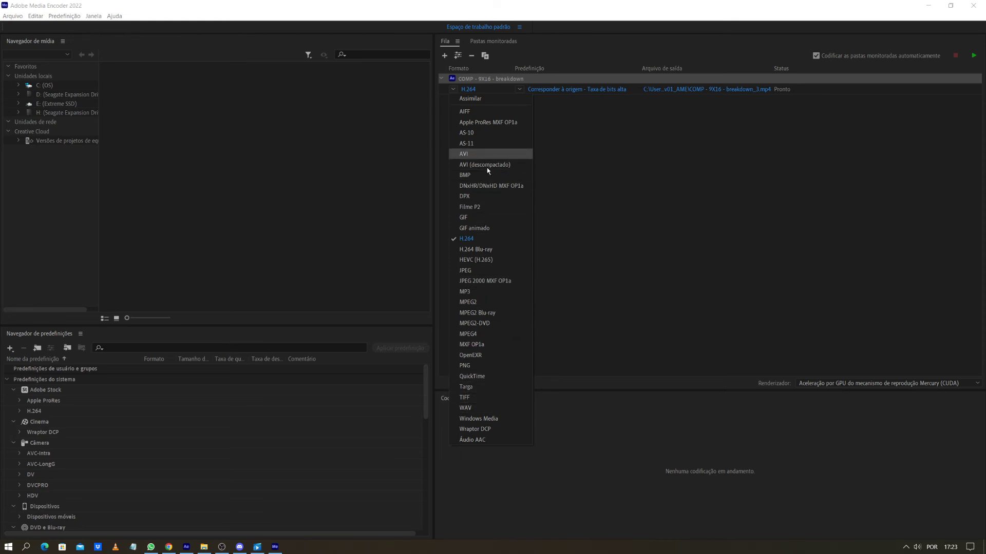
click(575, 214)
click(574, 91)
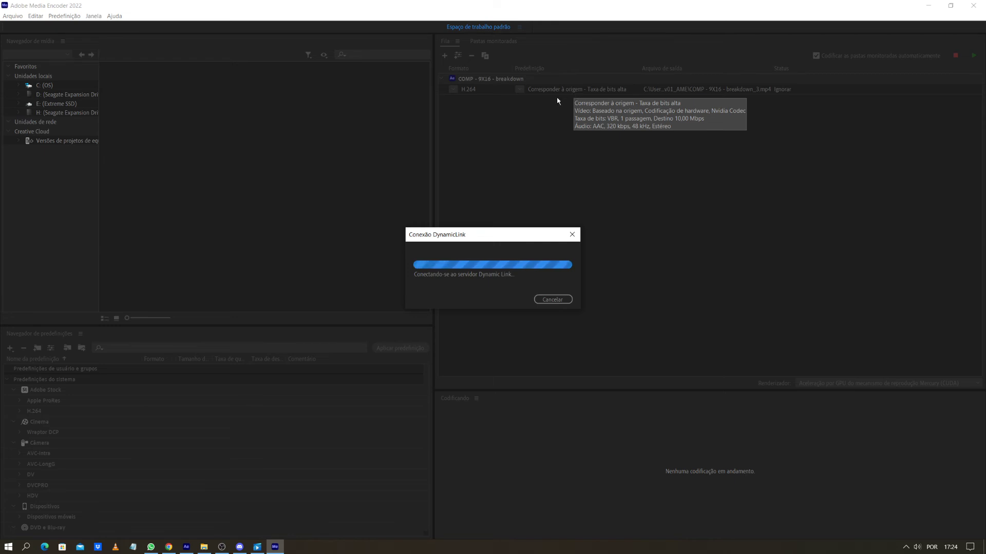
click(573, 234)
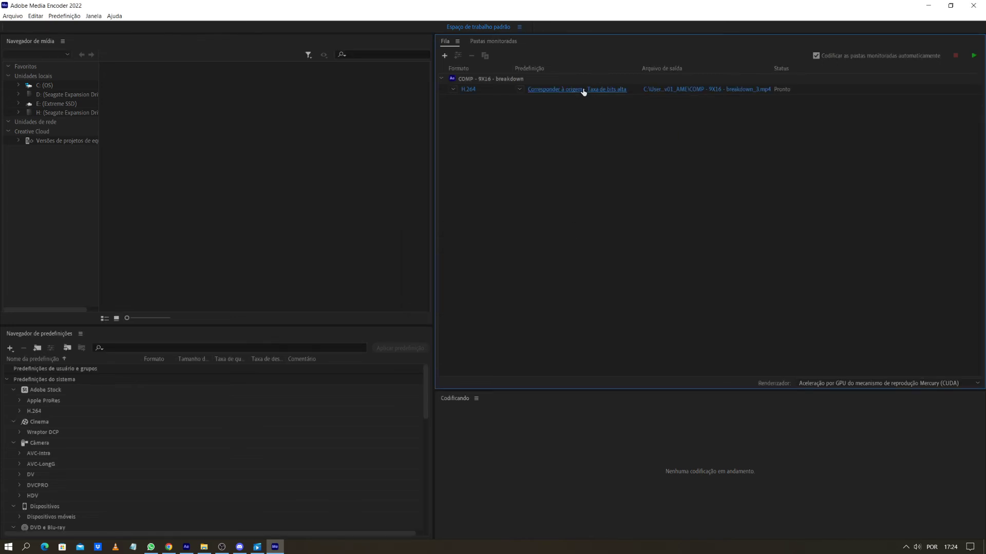
mouse_move(584, 93)
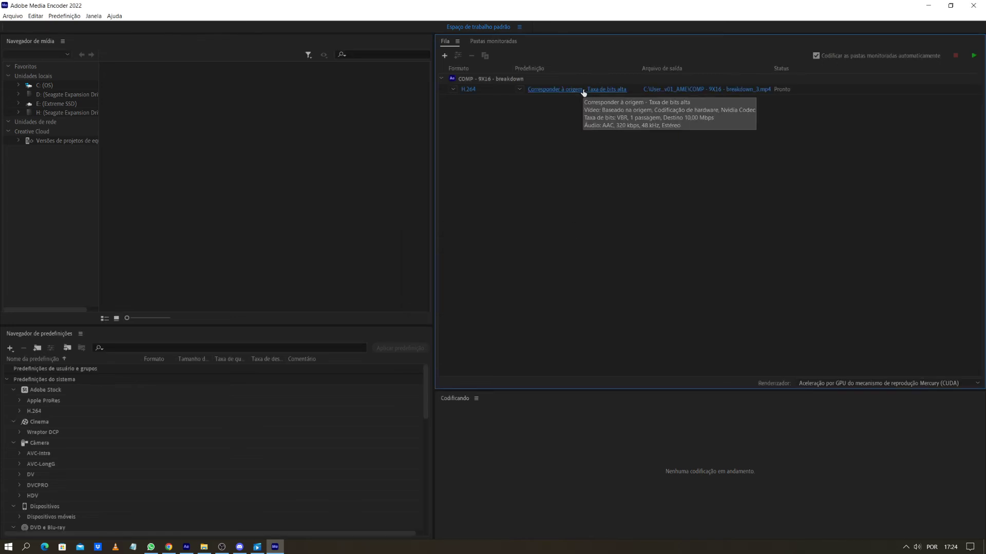
click(521, 90)
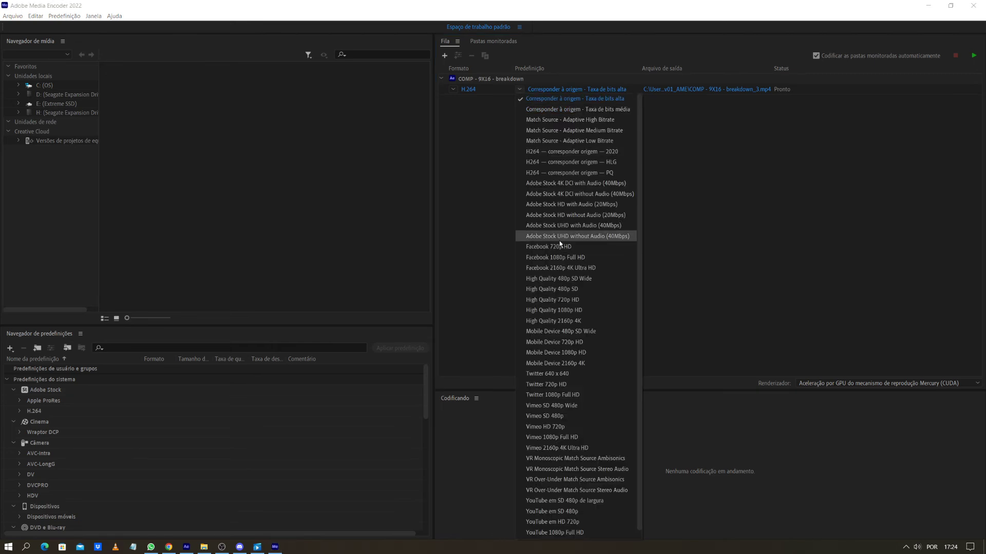
scroll(559, 240, down, 1)
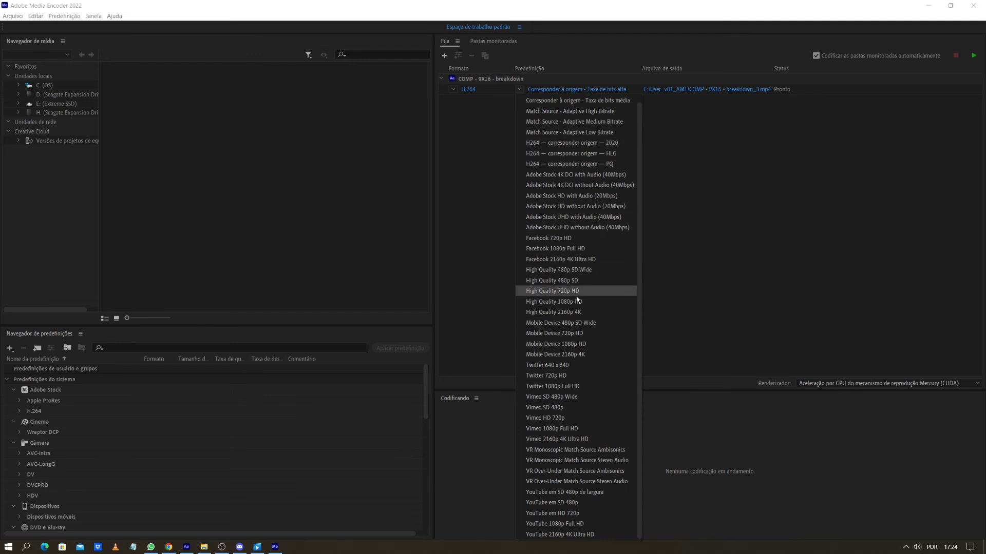
scroll(576, 297, up, 1)
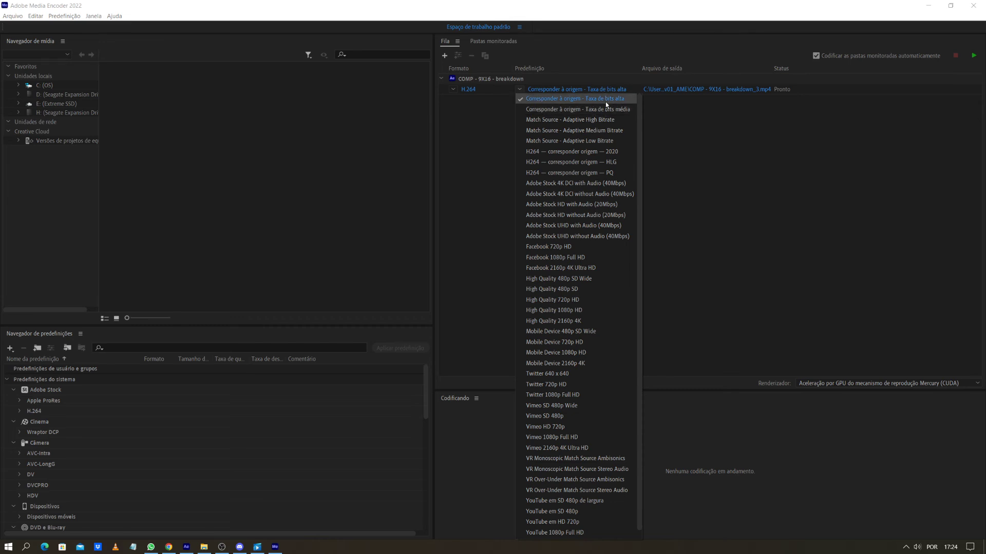
click(677, 125)
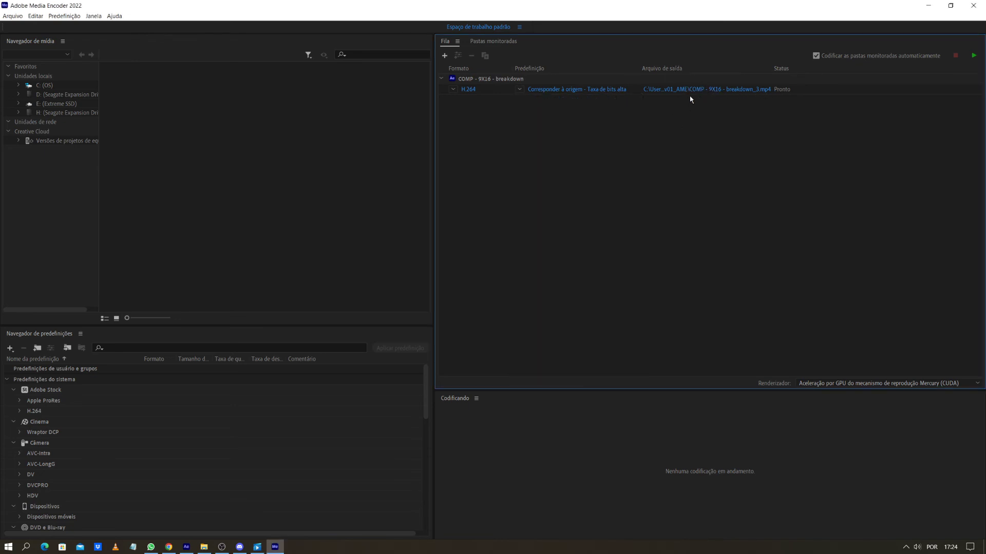
Set the output to COMP - 9X16 - breakdown_3.mp4 in the arquivo base after v01_AME folder and render the queue
click(706, 91)
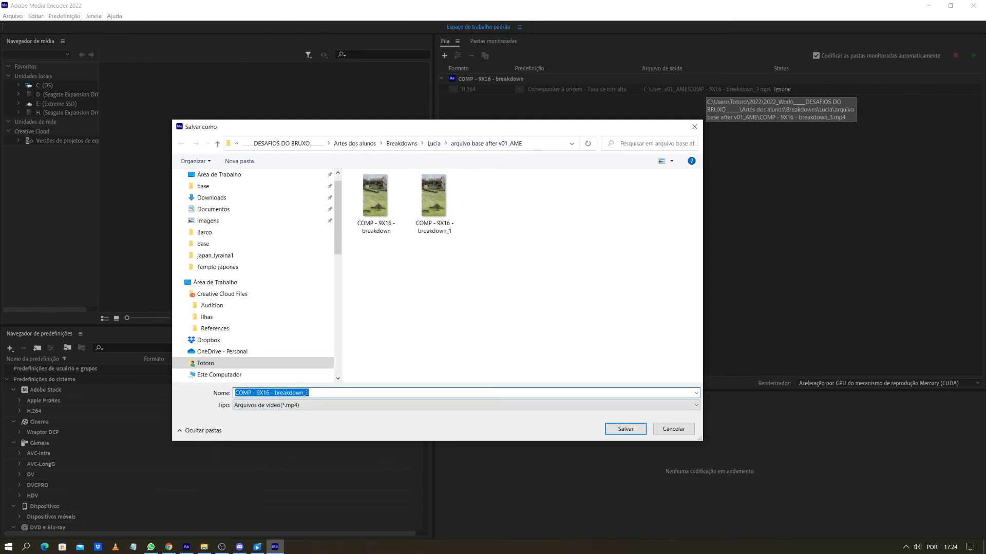
click(625, 429)
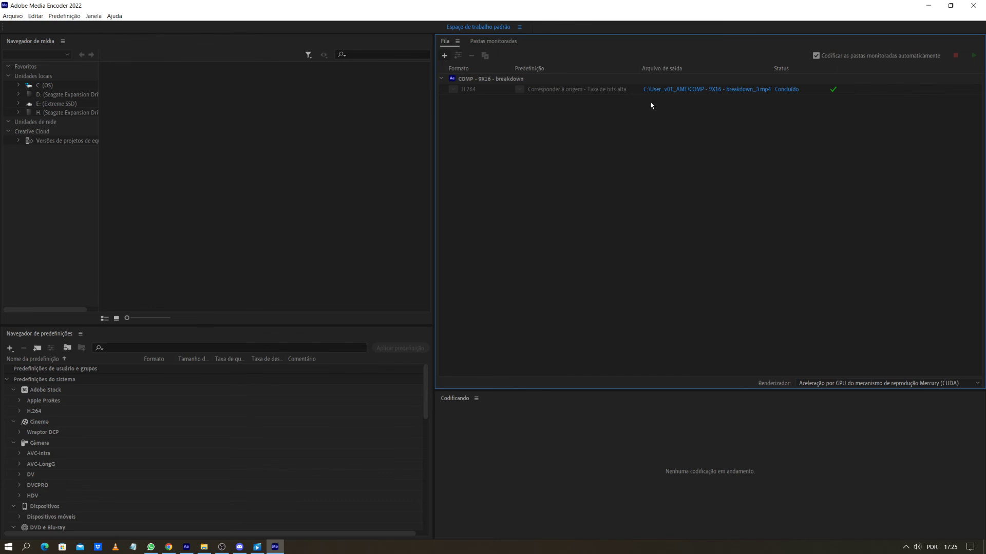
Open the output folder of the finished render and play COMP - 9X16 - breakdown_3.mp4 in VLC
click(741, 91)
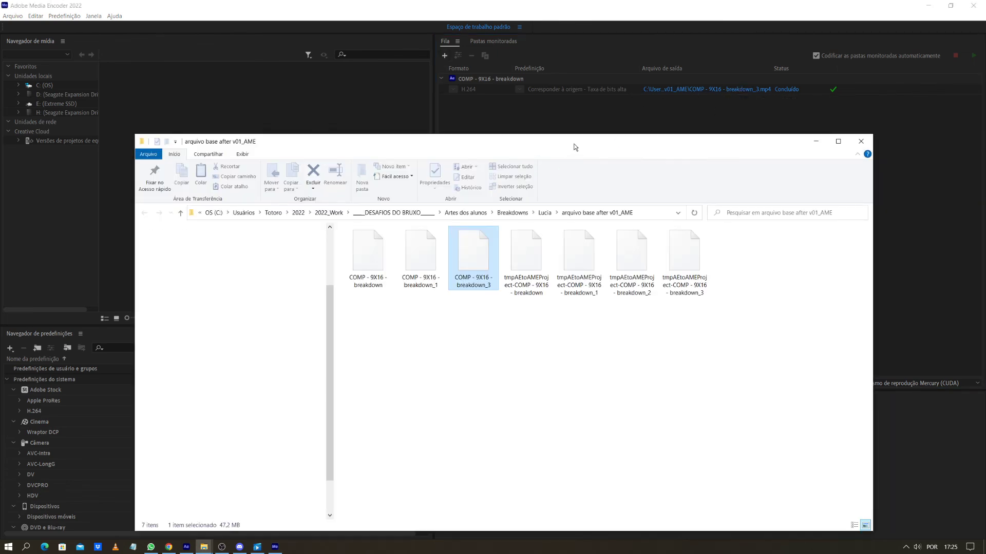
drag(575, 147, 575, 112)
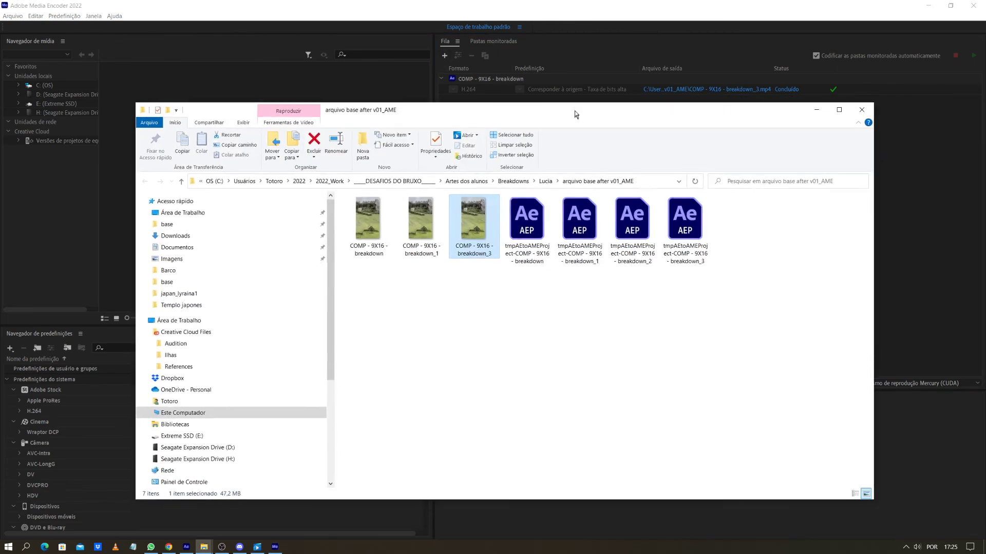
right_click(475, 228)
mouse_move(515, 303)
click(703, 361)
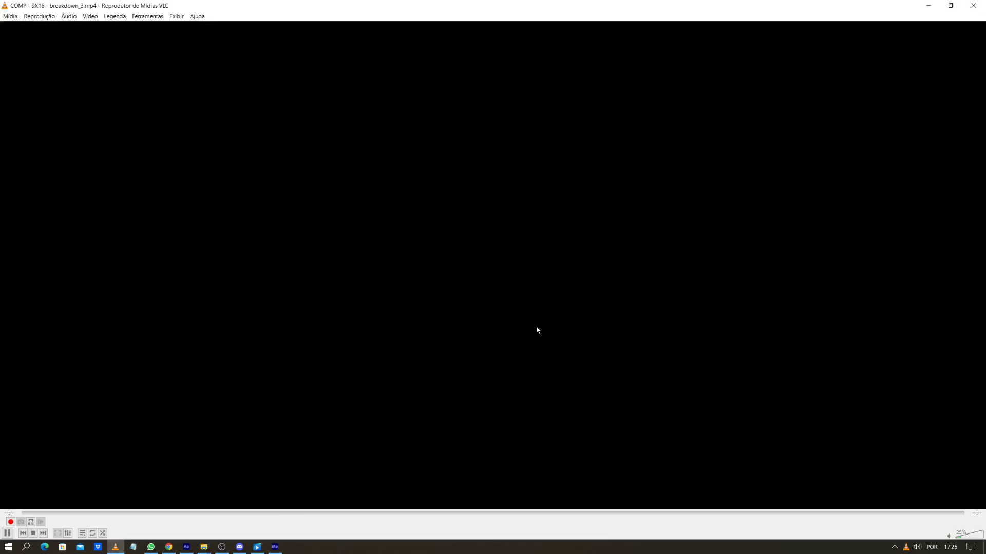
Raise the playback volume to about 71% and watch the rendered video full screen
click(972, 537)
drag(972, 536, 973, 536)
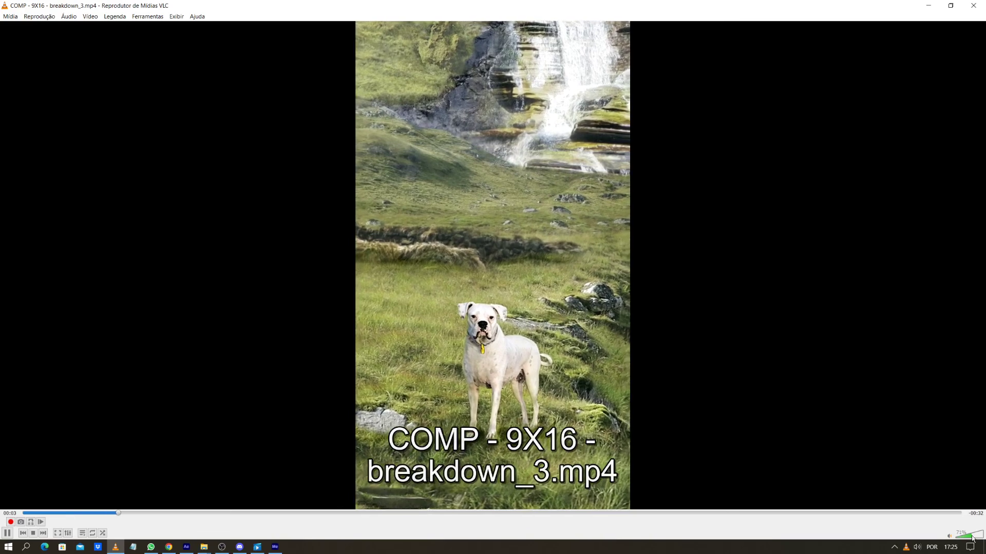
double_click(734, 358)
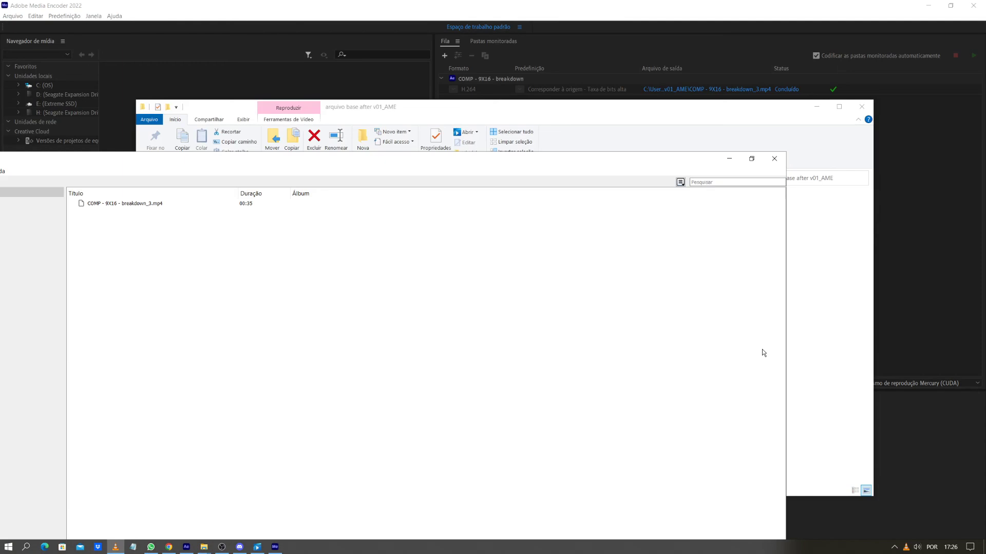
Minimize the video player and the render folder window, and switch to After Effects
click(729, 159)
click(753, 304)
click(817, 110)
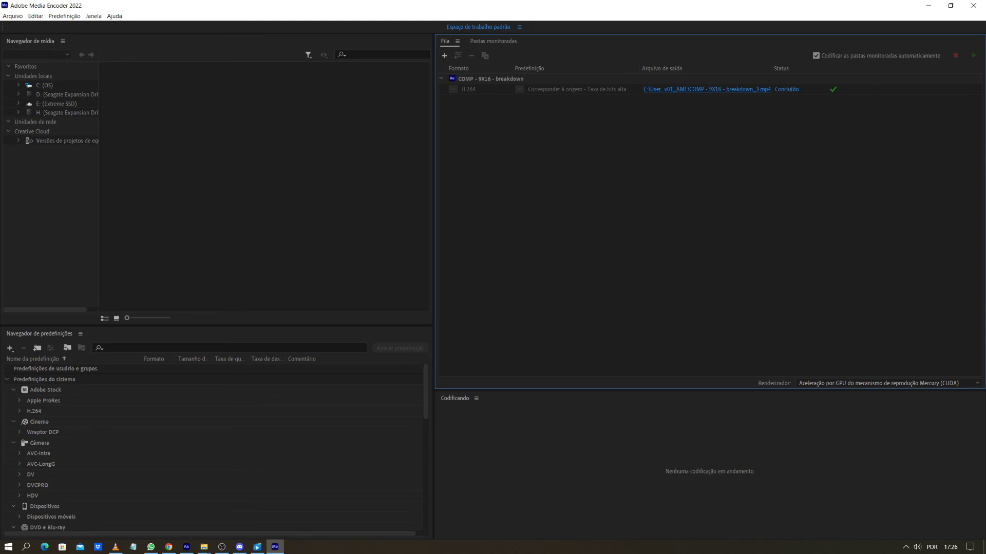
click(186, 547)
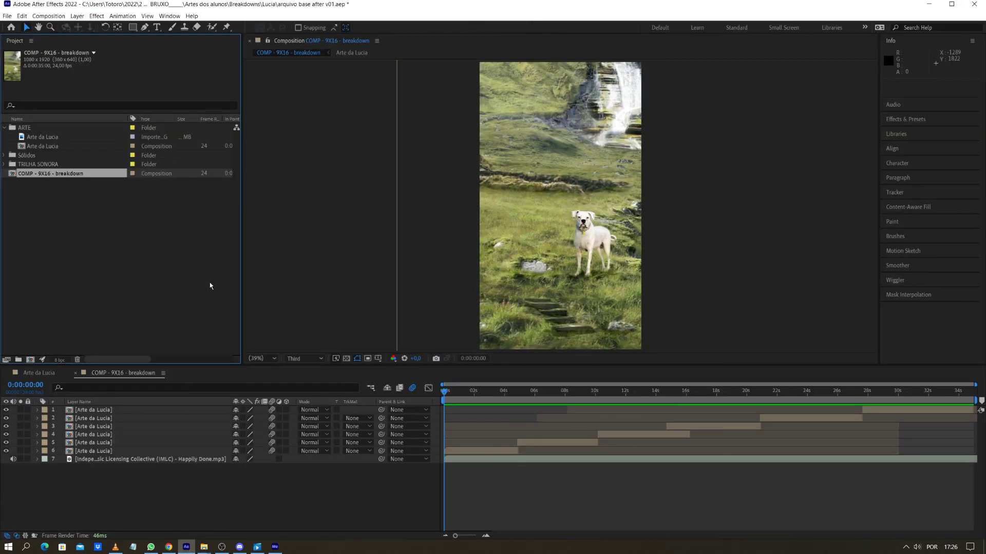
Collapse the ARTE folder in the project and check the contents of the TRILHA SONORA folder
click(123, 233)
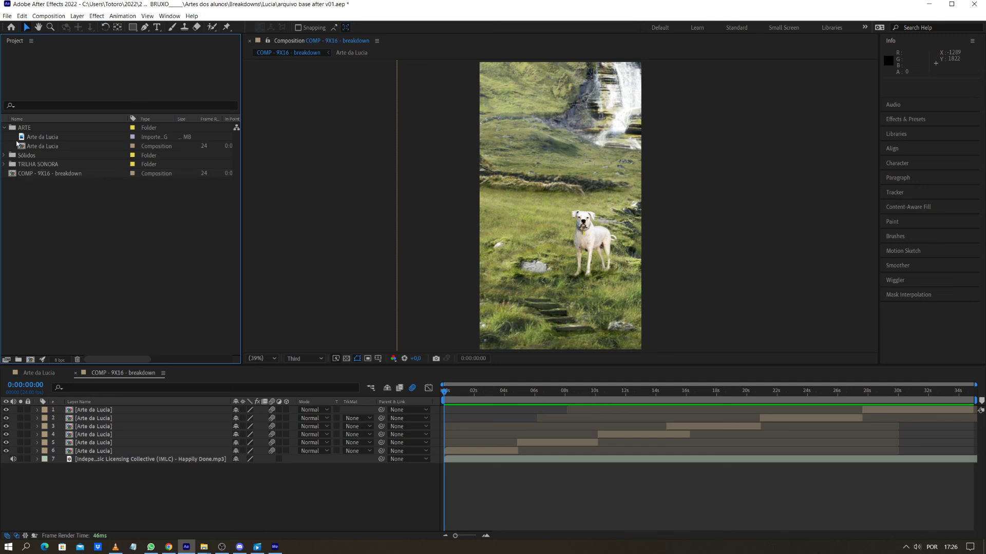
click(5, 127)
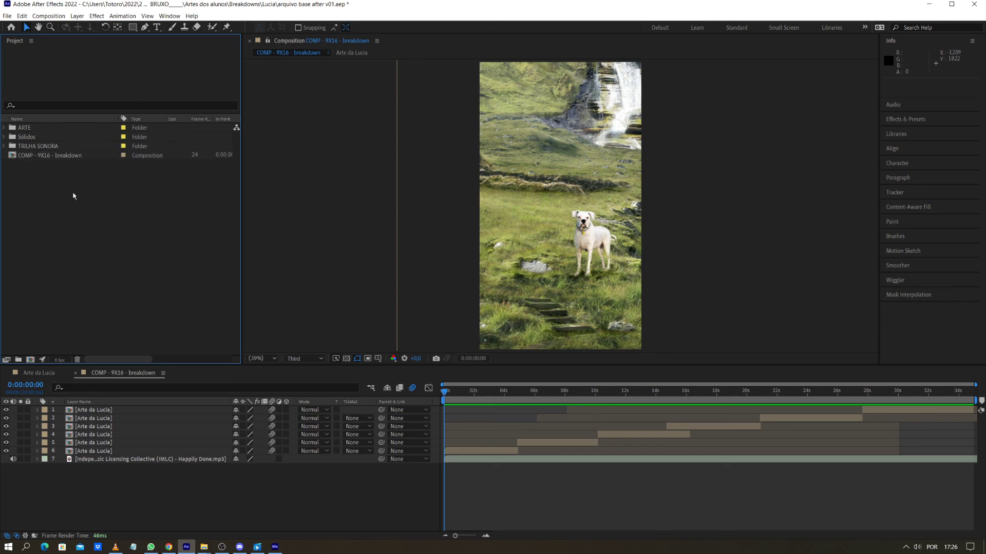
click(4, 146)
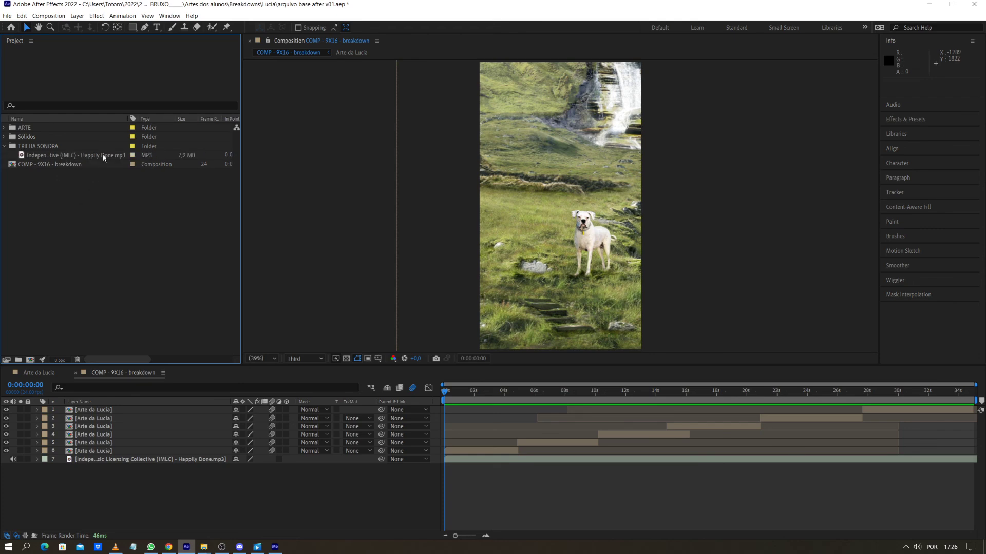
mouse_move(204, 547)
mouse_move(195, 468)
click(5, 147)
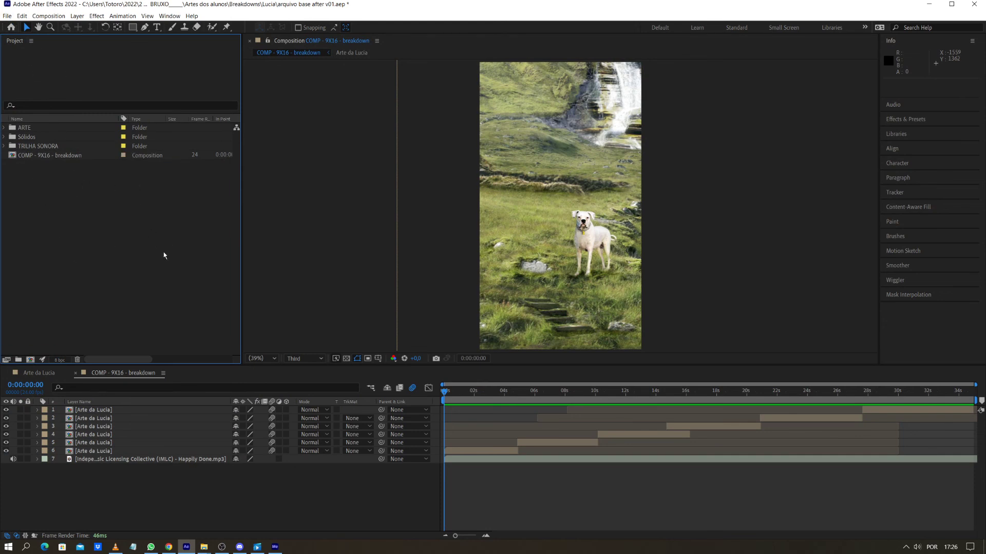
Save the project and start collecting all of its source files
click(68, 156)
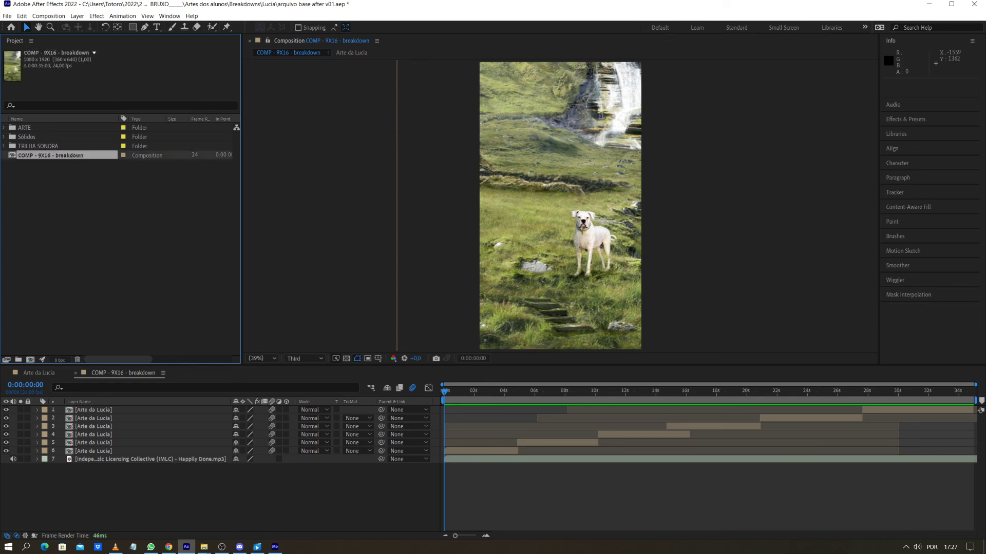
click(8, 16)
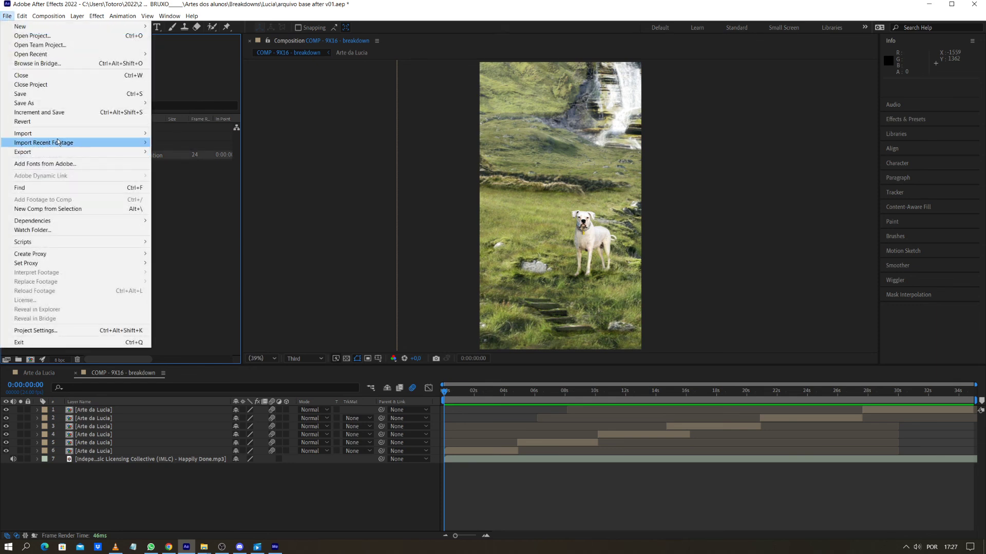
mouse_move(66, 225)
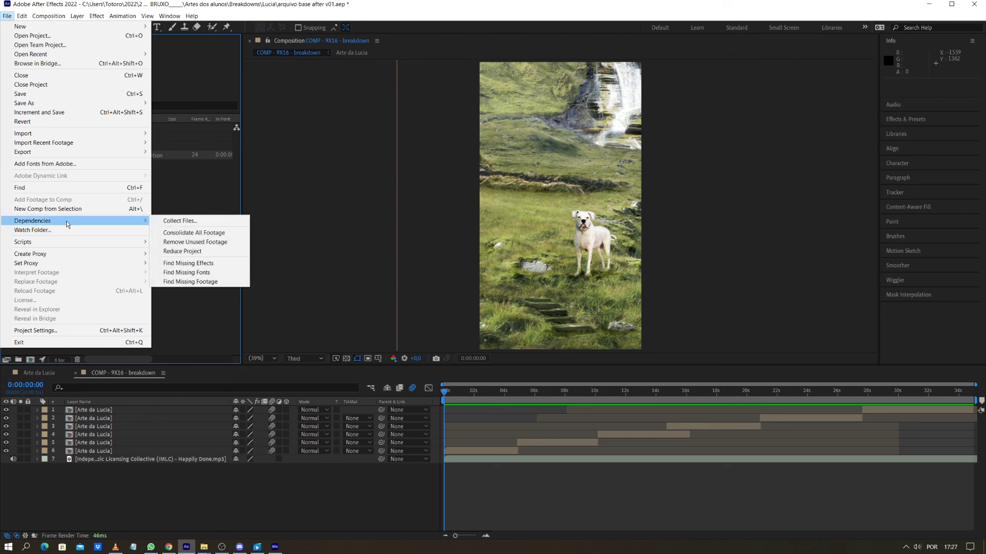
click(198, 224)
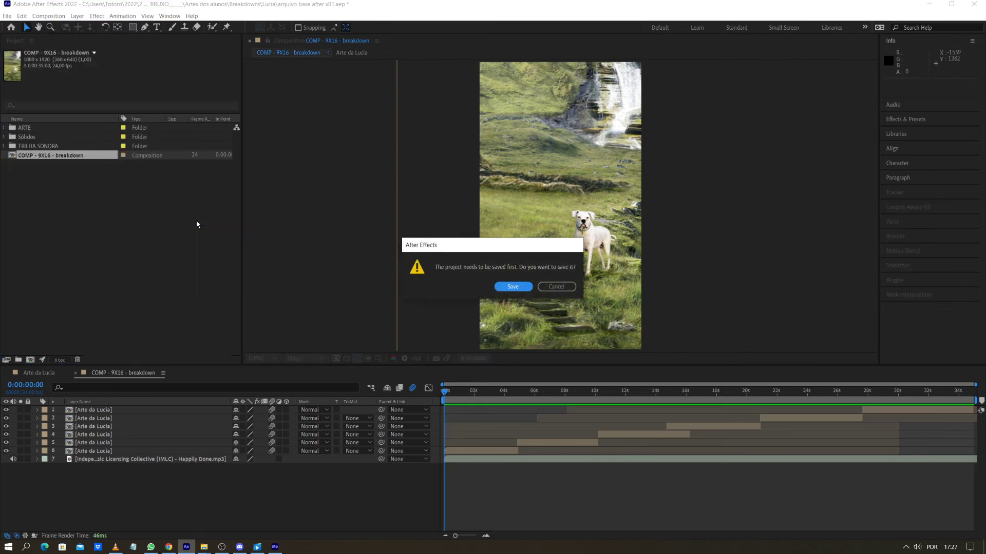
click(518, 287)
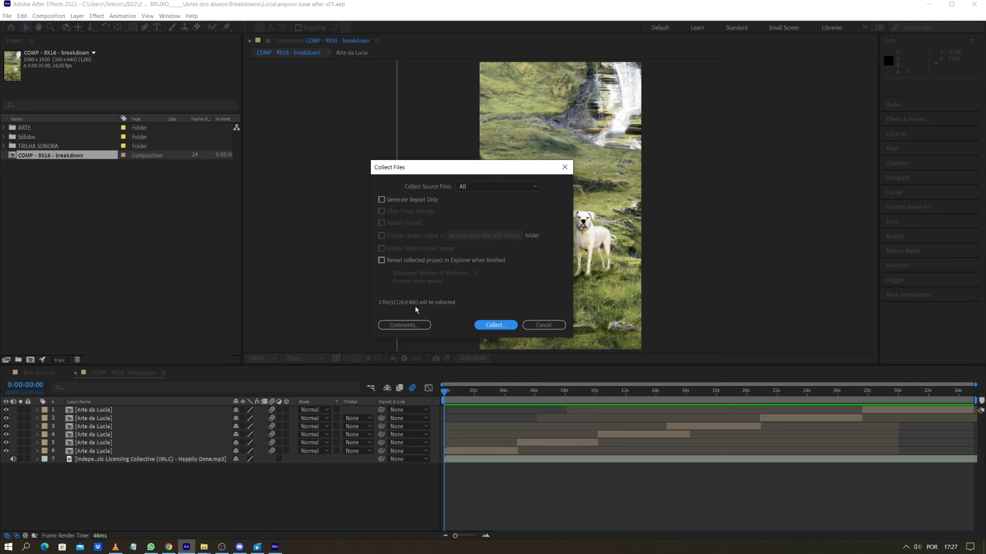
click(494, 325)
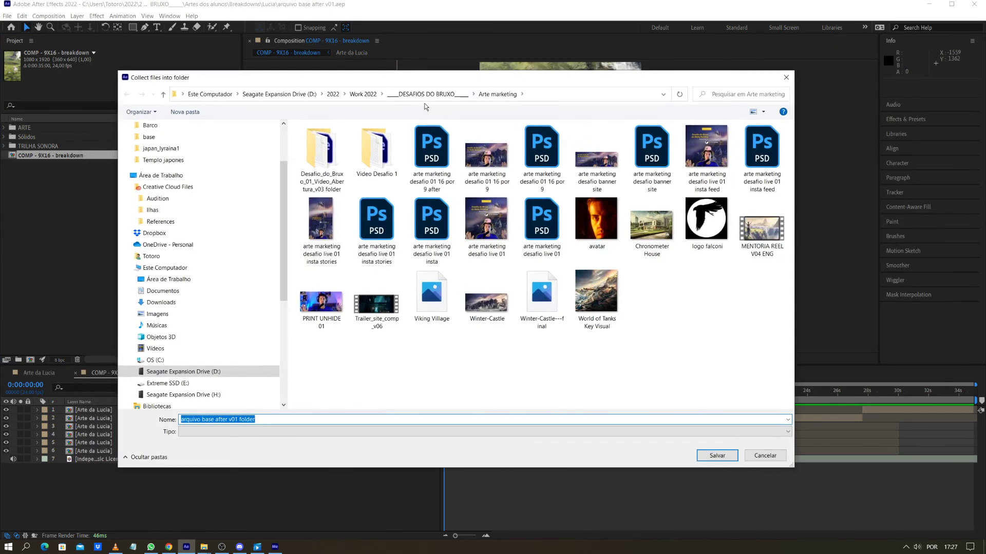
Set the collection destination to the student's folder under 2022_Work, DESAFIOS DO BRUXO, Artes dos alunos, Breakdowns on drive C
click(224, 362)
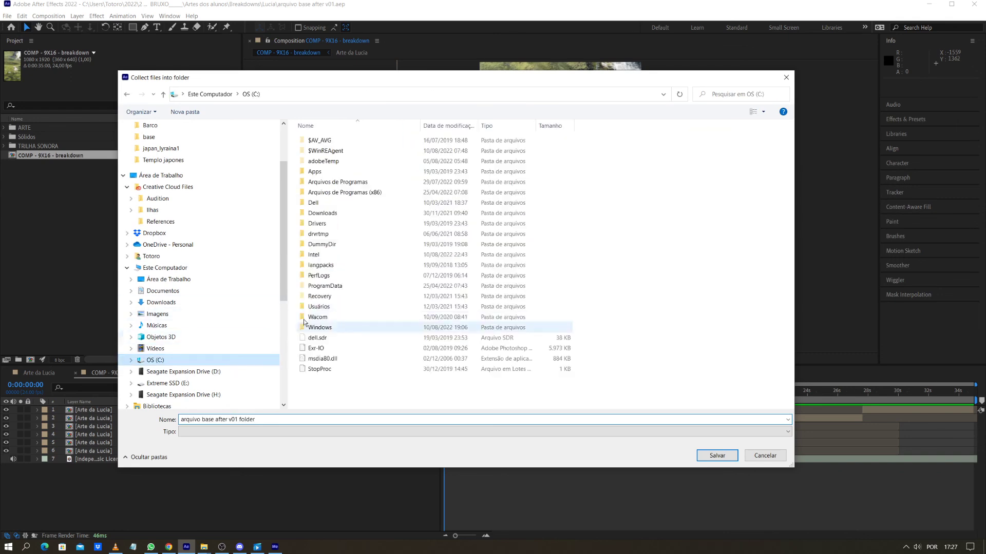
double_click(331, 306)
double_click(342, 165)
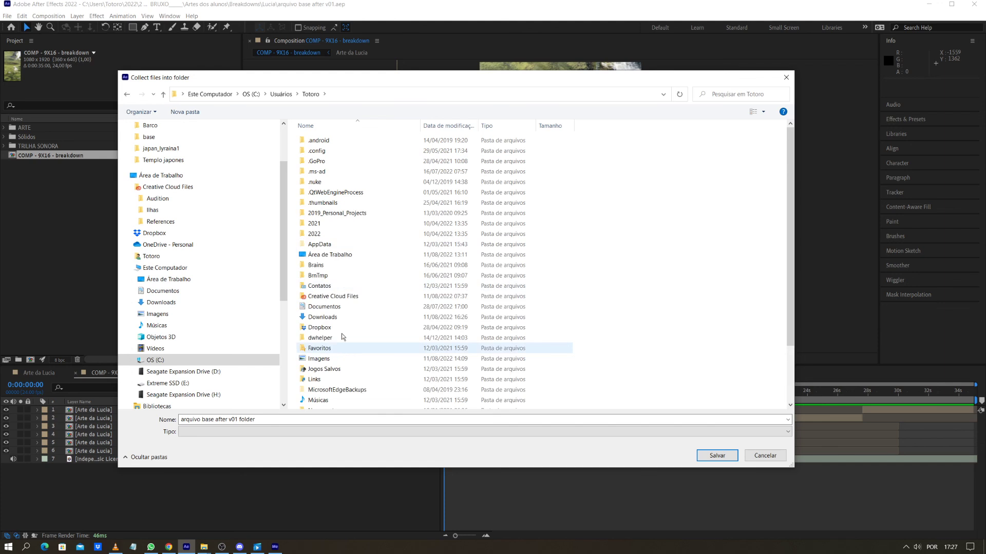
double_click(343, 234)
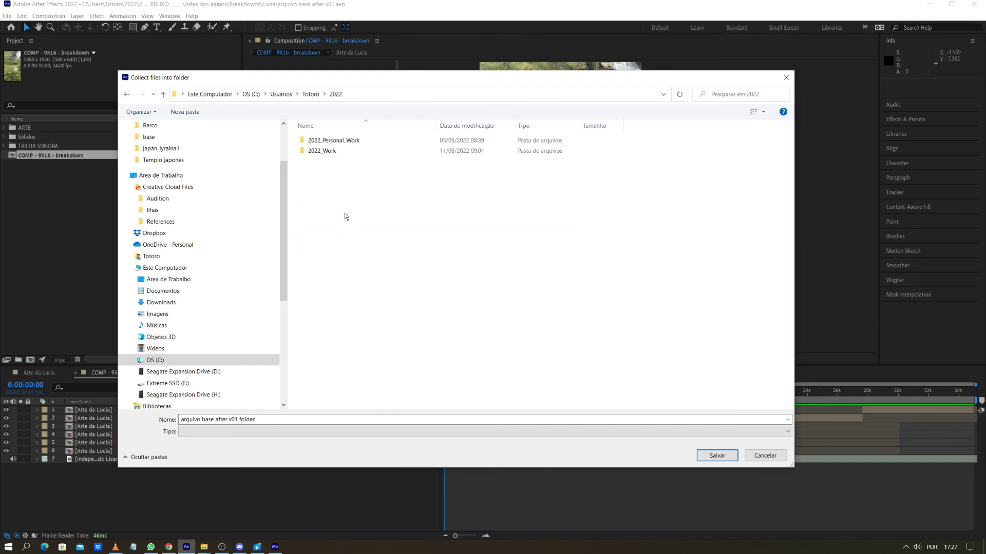
double_click(356, 152)
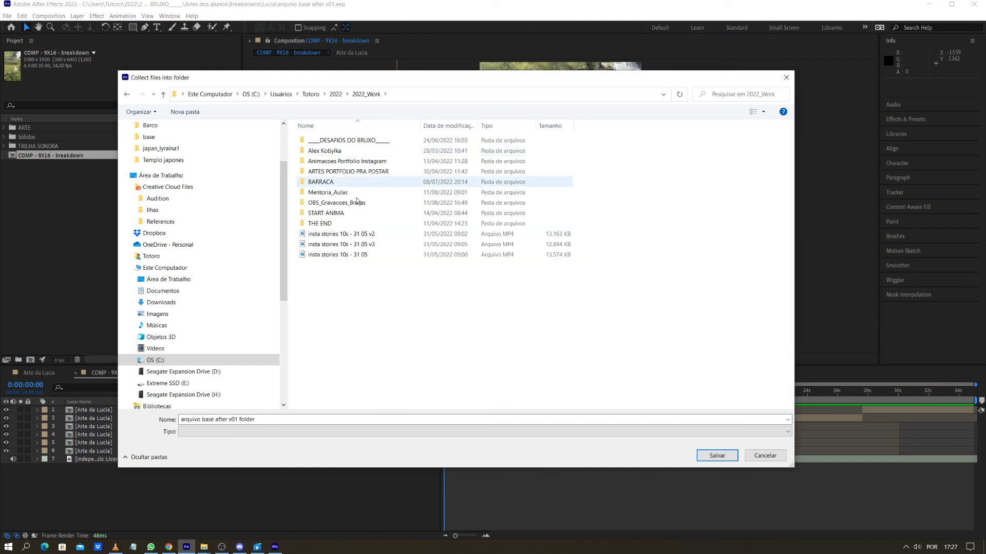
double_click(378, 143)
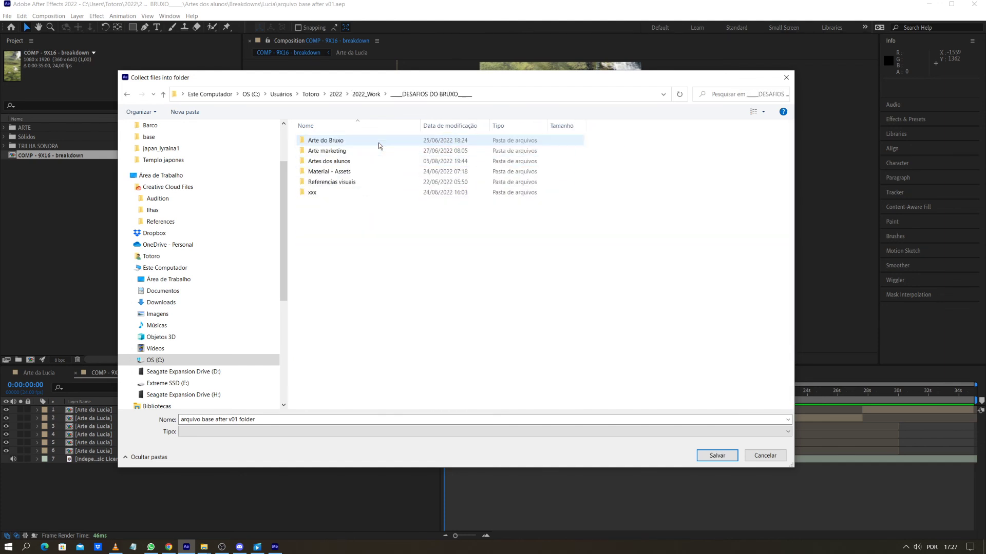
double_click(359, 162)
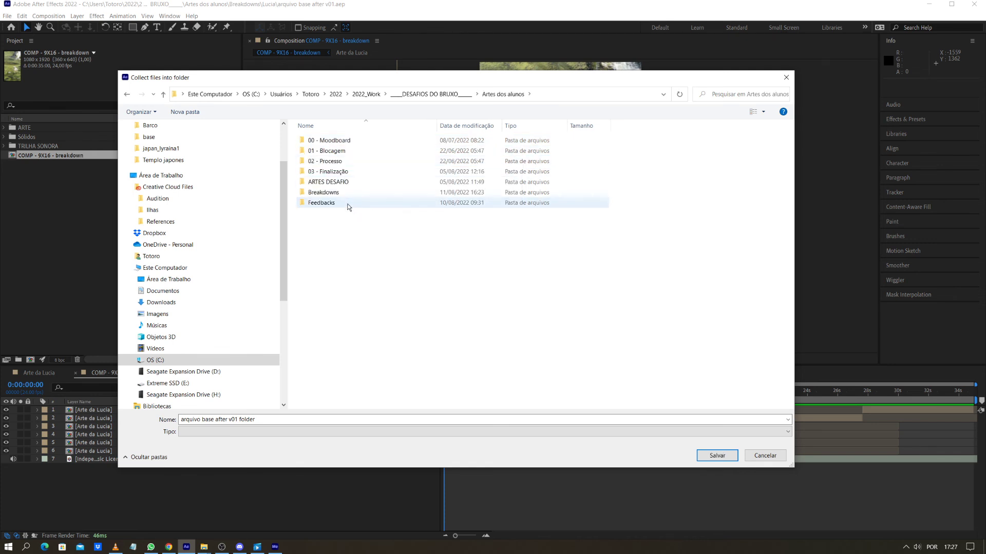
double_click(348, 193)
click(349, 152)
double_click(350, 152)
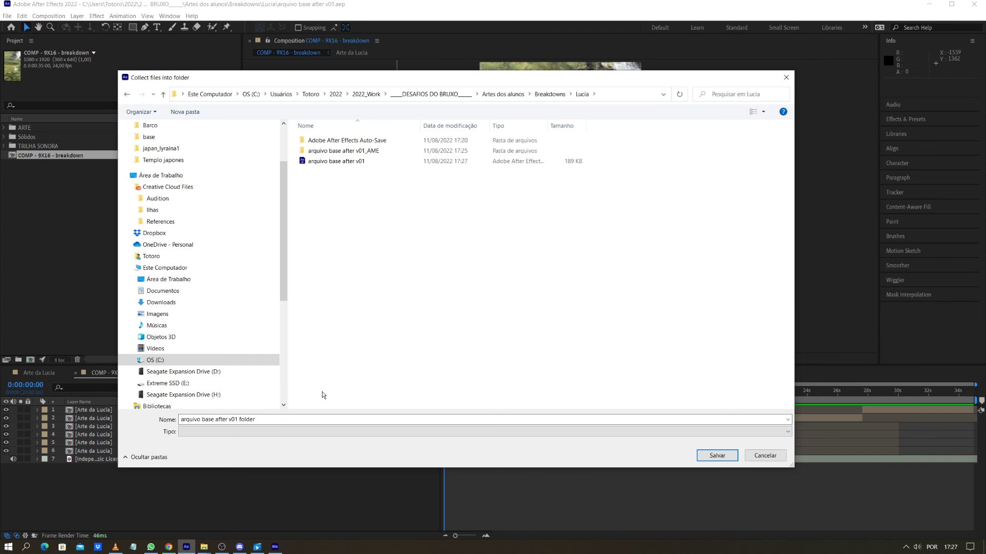
Name the destination folder Aula de After Breakdown v01 folder and collect the project files into it
click(221, 419)
click(221, 419)
drag(228, 420, 164, 426)
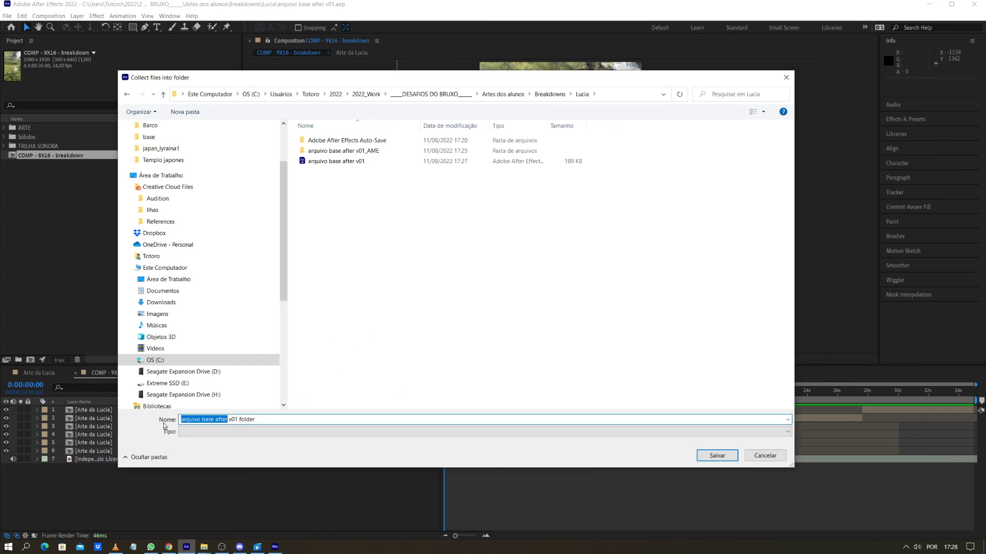
text(Aula de After Breakdown)
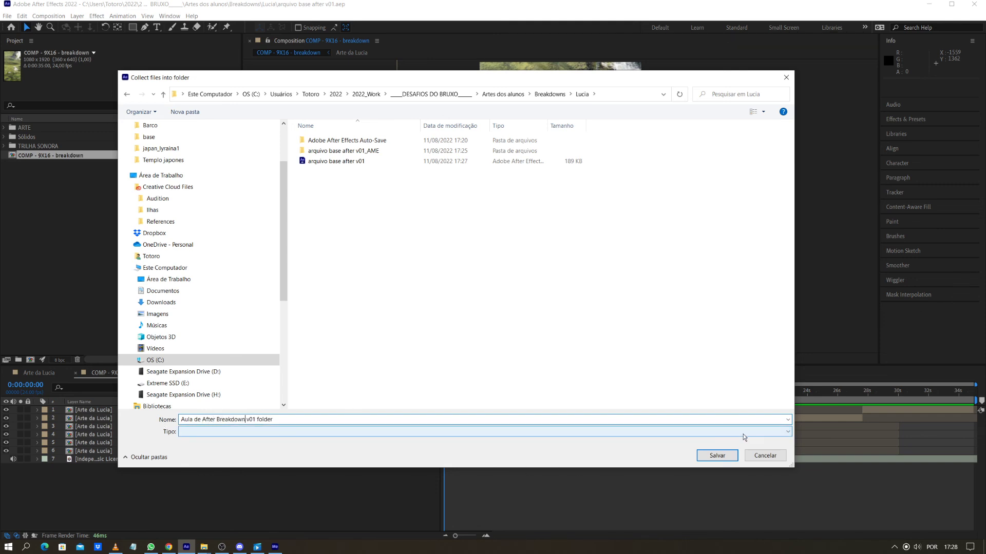
click(720, 460)
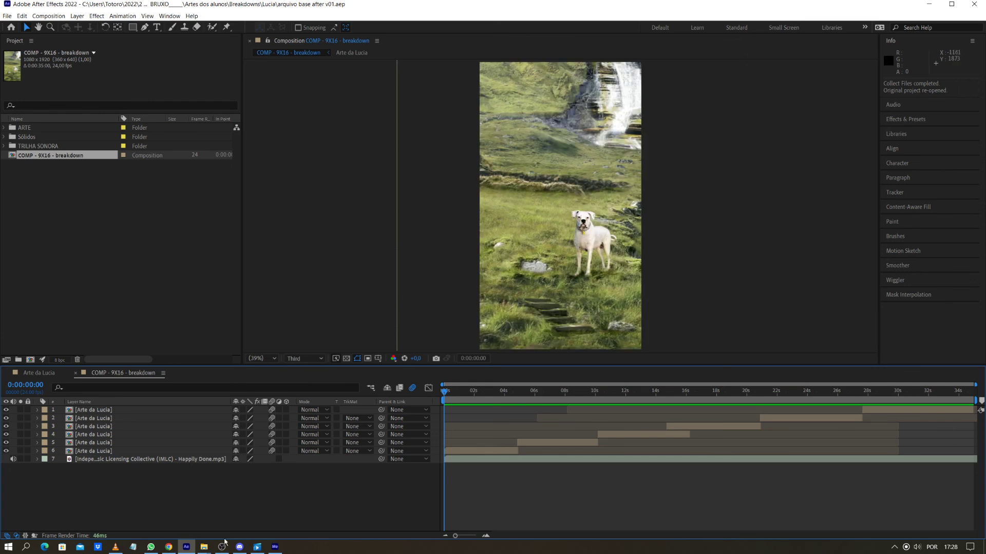
Open the collected Aula de After Breakdown v01 folder in File Explorer and look inside its (Footage) subfolder
mouse_move(204, 546)
click(238, 525)
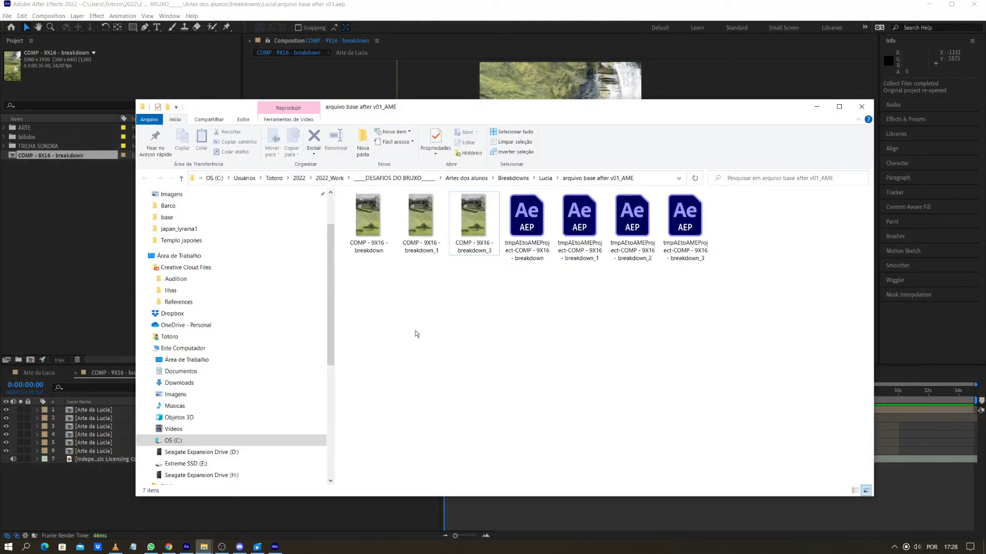
click(513, 178)
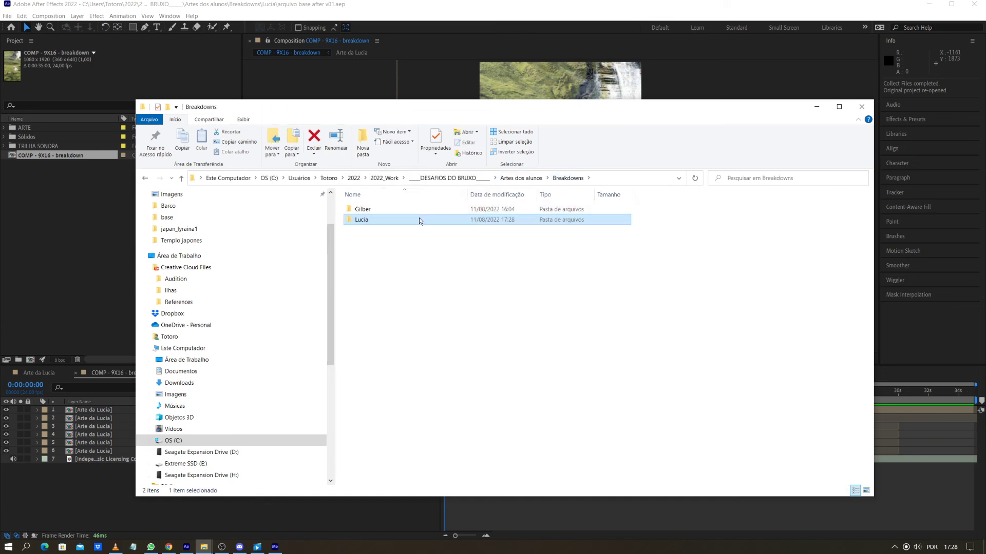
double_click(425, 218)
click(400, 231)
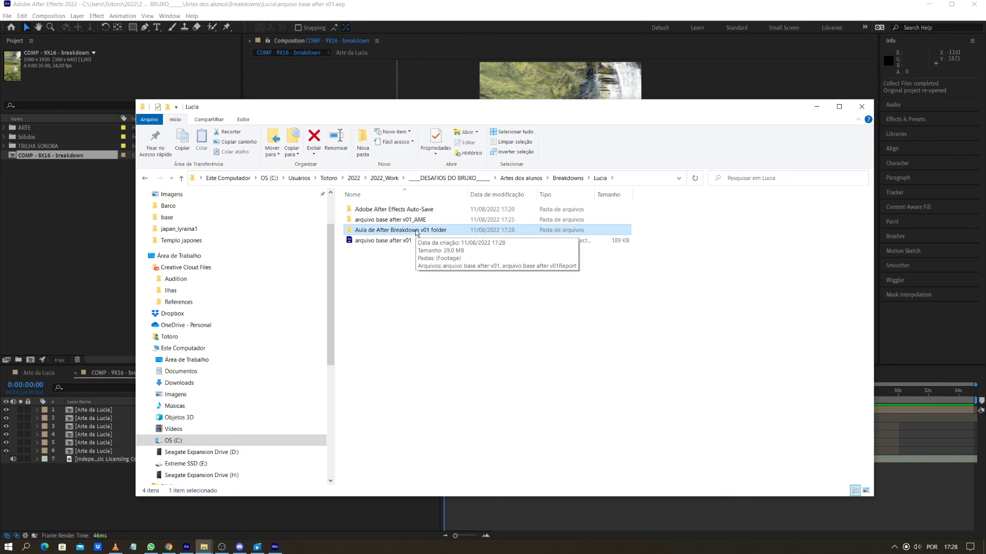
double_click(416, 231)
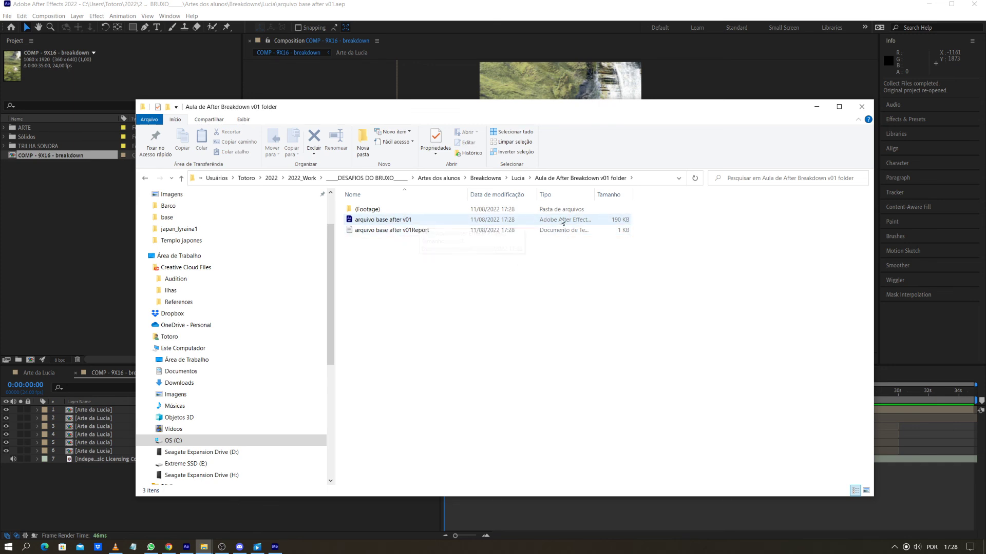
click(415, 233)
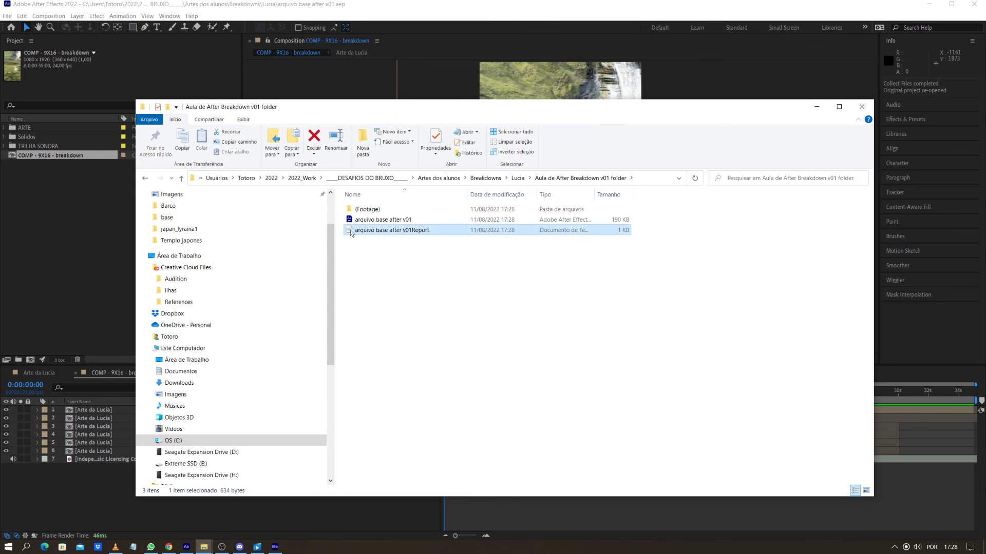
click(381, 213)
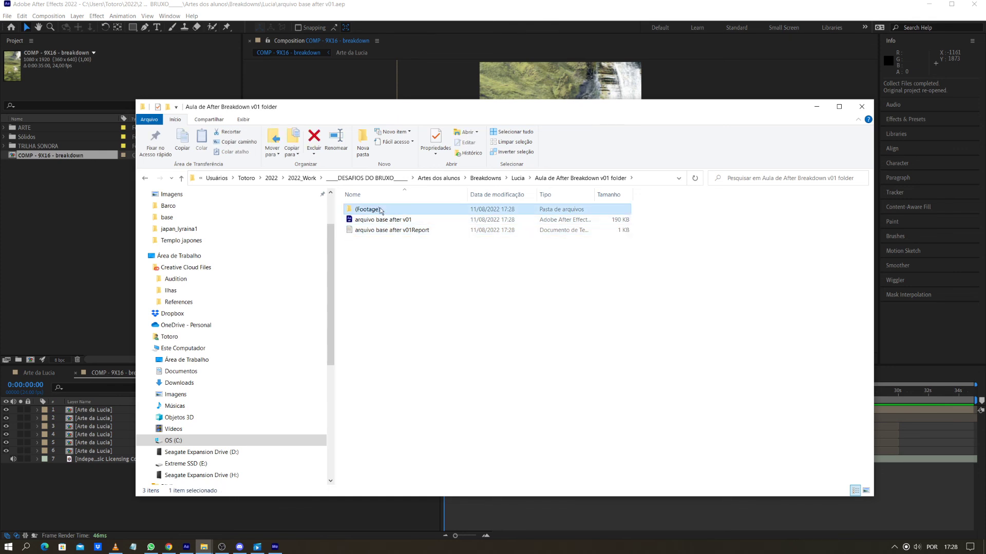
double_click(378, 210)
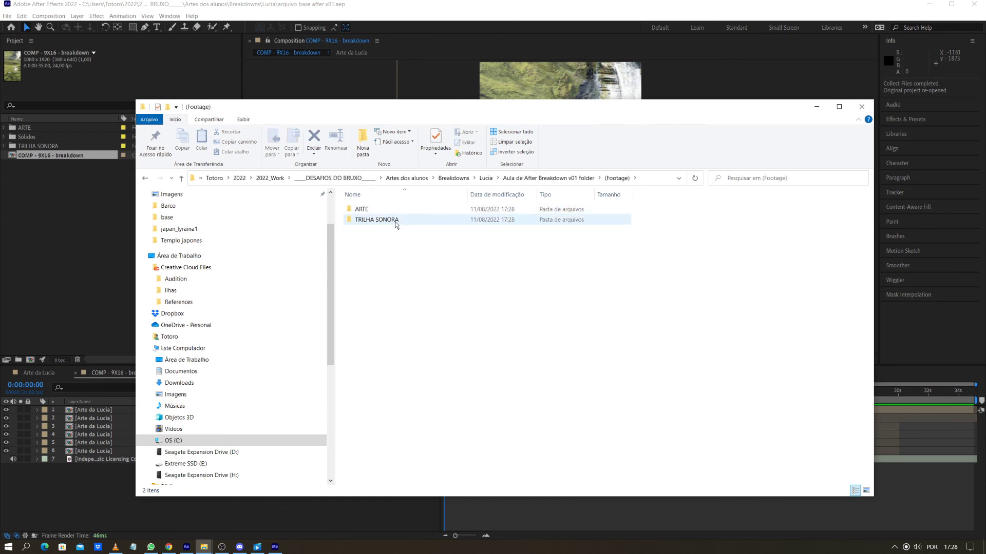
Inspect the files in the collected ARTE and TRILHA SONORA folders, and return to After Effects
click(395, 213)
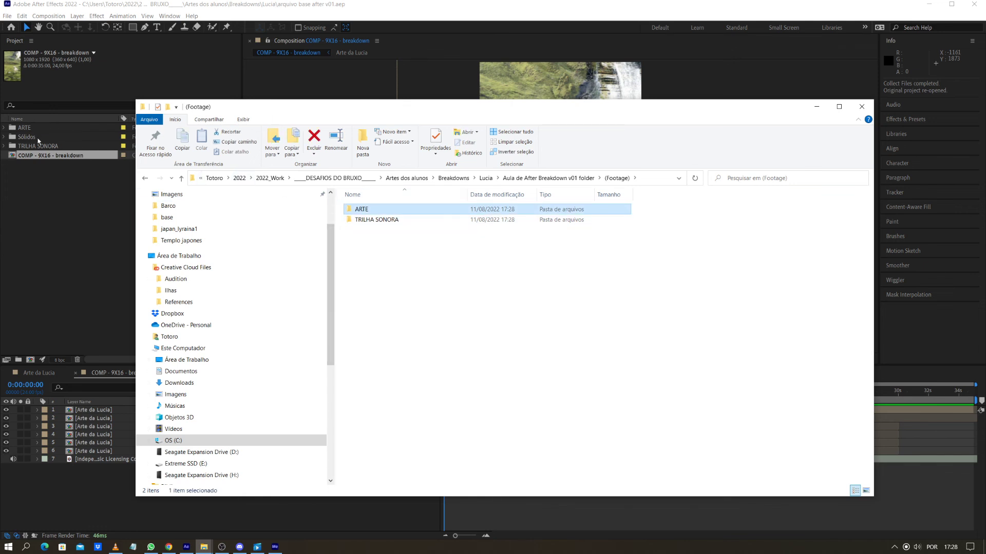
double_click(360, 212)
click(365, 215)
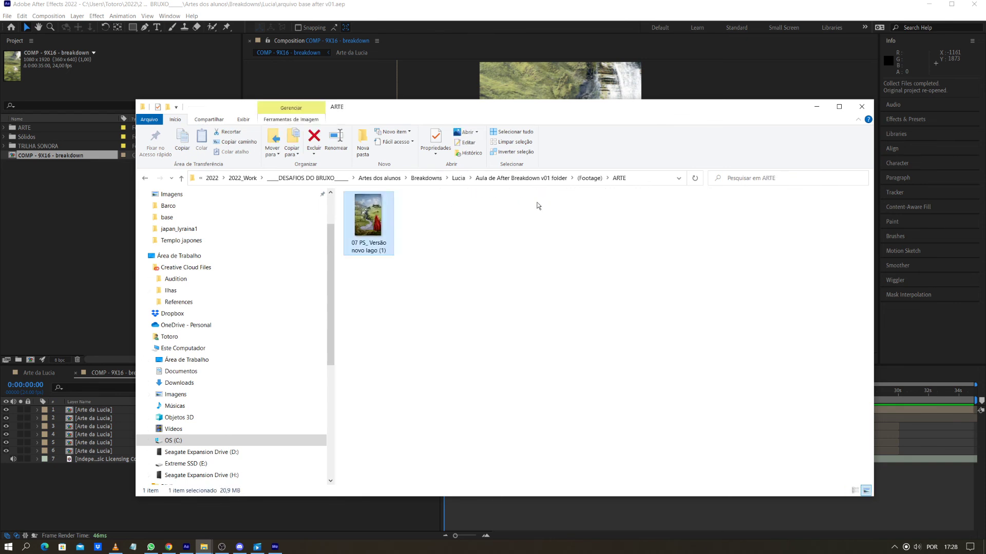
click(589, 178)
double_click(384, 221)
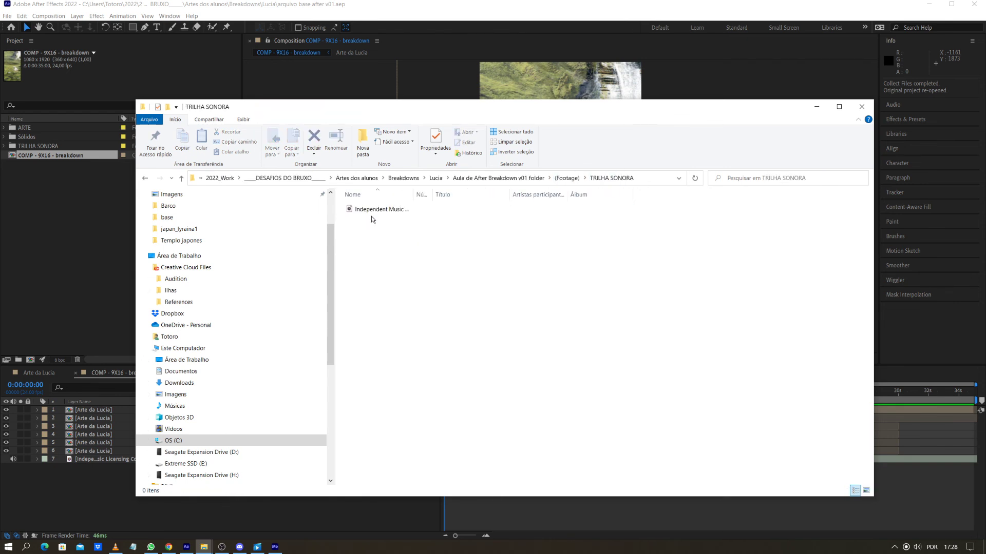
click(379, 211)
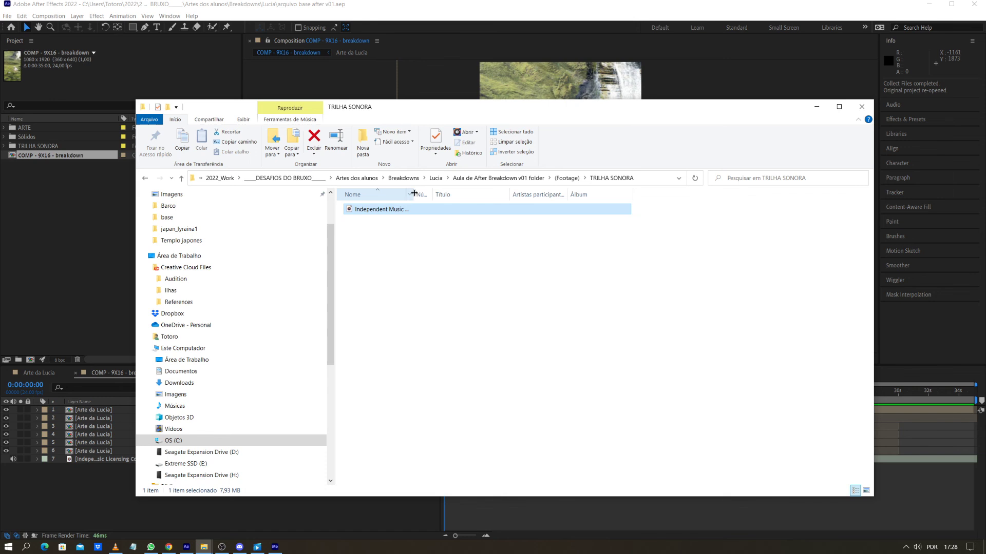
drag(414, 193, 467, 193)
click(491, 178)
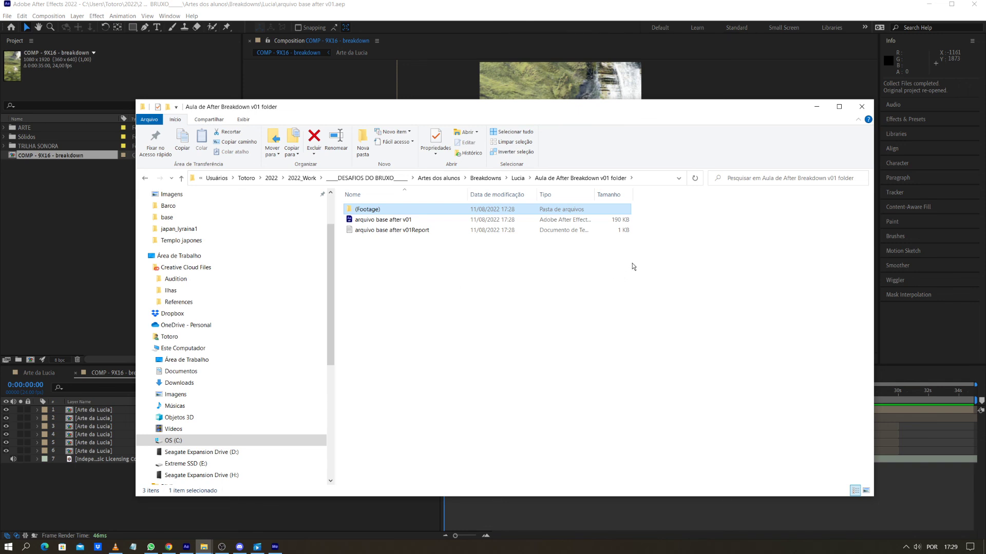
click(818, 107)
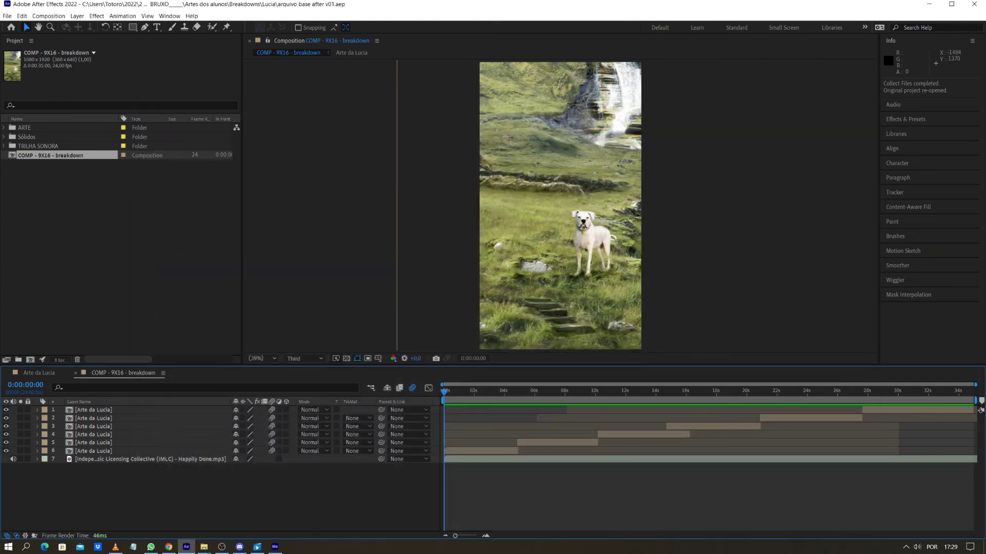